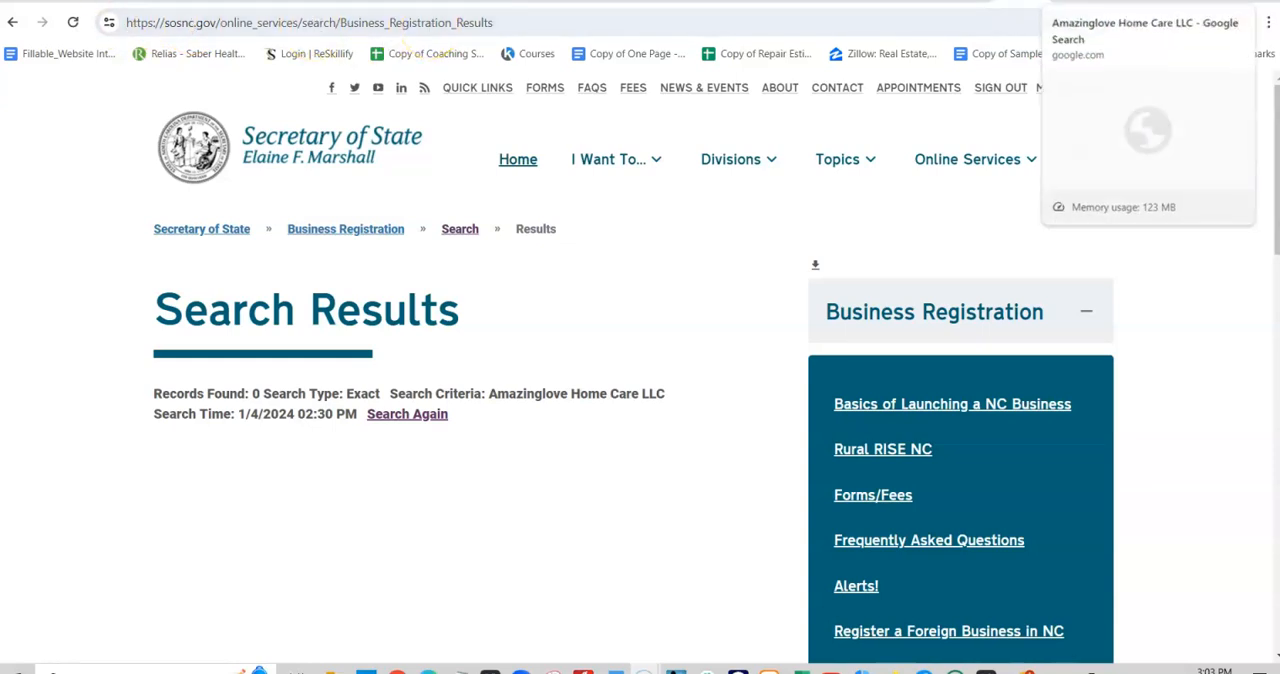
- Switch to the Google results page and search for "secretary of state in georgia"
{"action": "left_click", "coordinate": [1074, 1]}
{"action": "triple_click", "coordinate": [441, 119]}
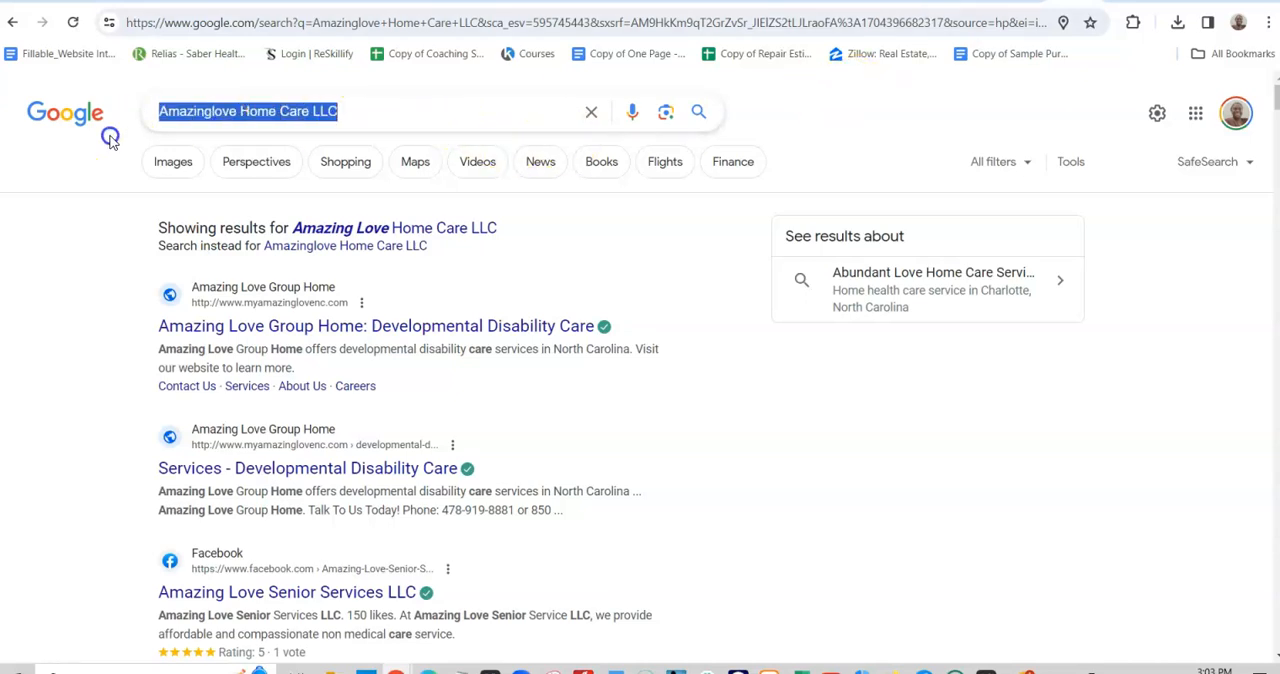
{"action": "type", "text": "secre"}
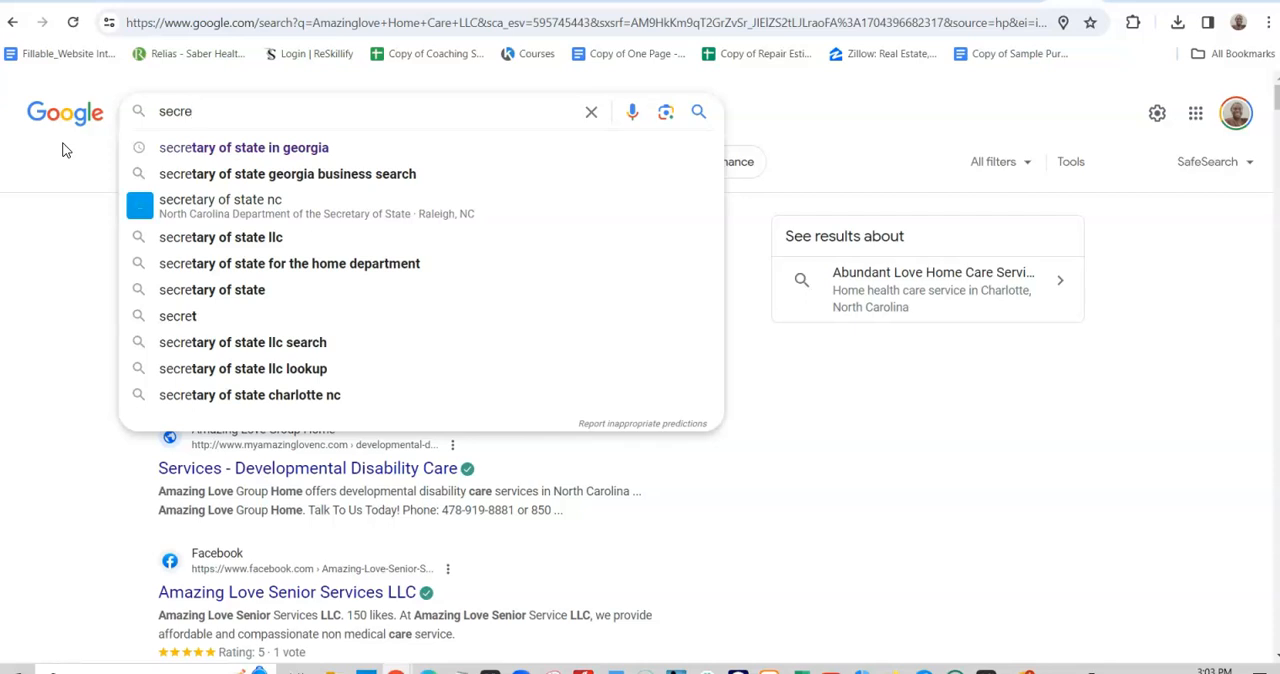
{"action": "left_click", "coordinate": [256, 146]}
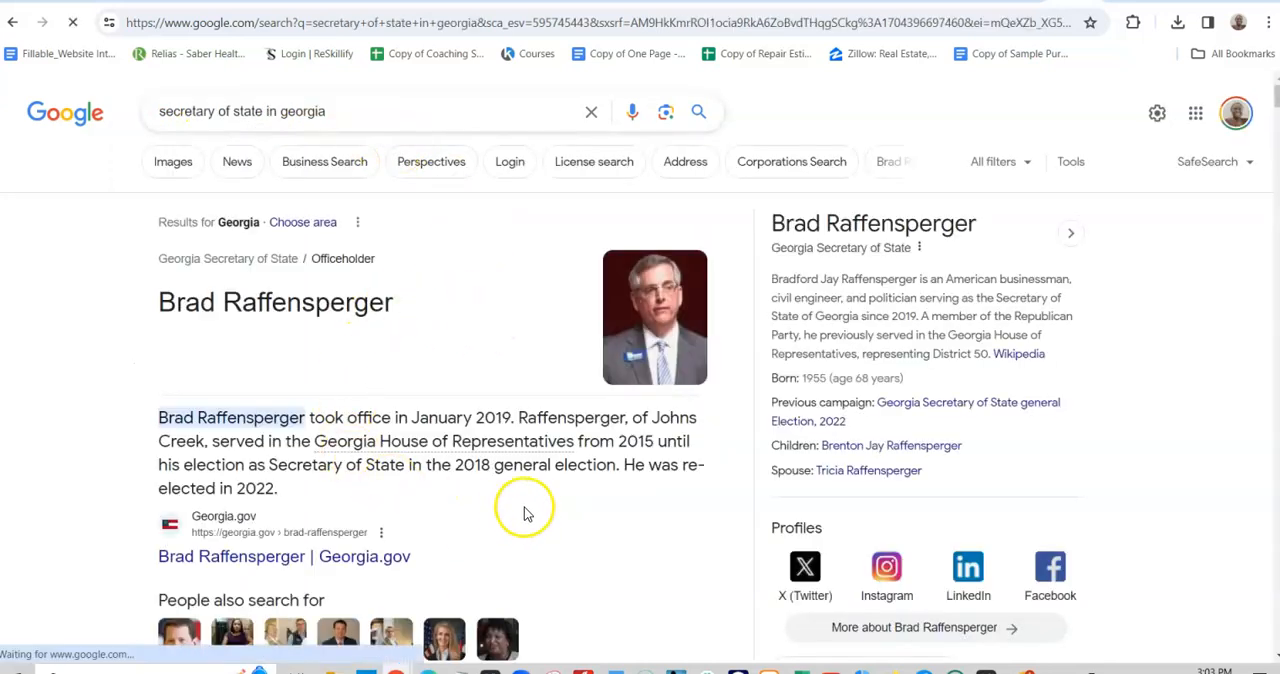
- Open the Georgia Secretary of State homepage (sos.ga.gov) from the search results
{"action": "scroll", "coordinate": [600, 490], "scroll_direction": "down", "scroll_amount": 3}
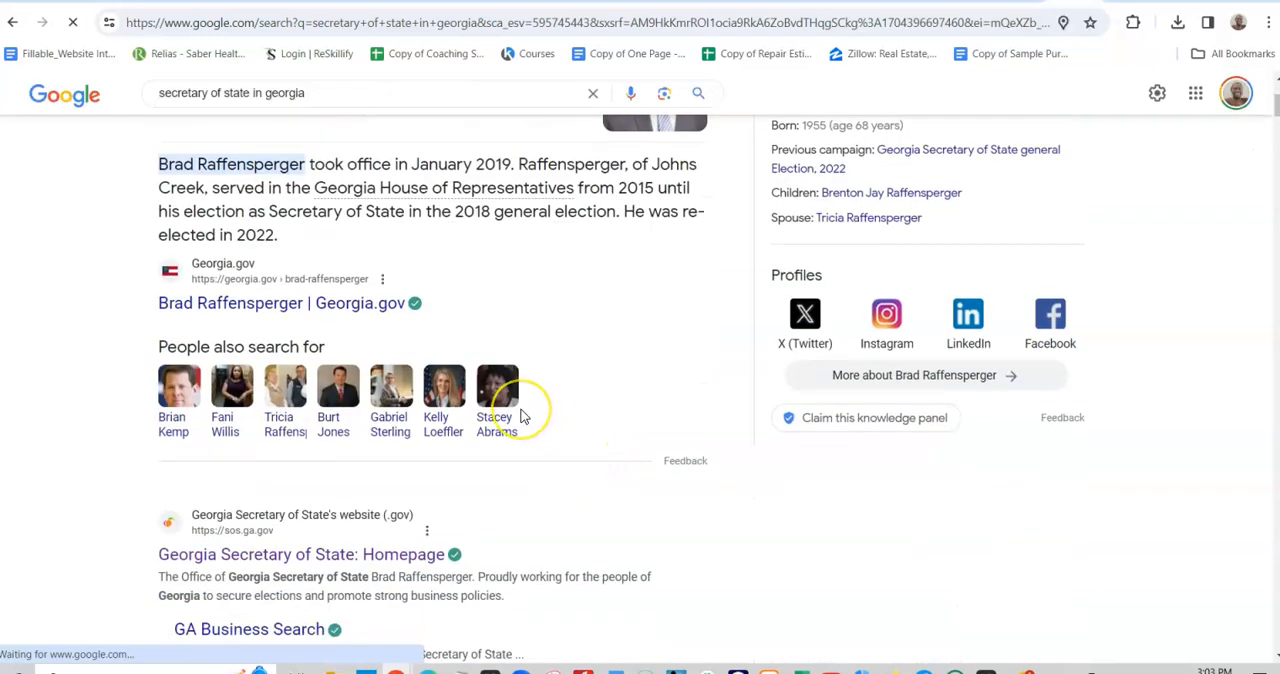
{"action": "scroll", "coordinate": [520, 415], "scroll_direction": "down", "scroll_amount": 3}
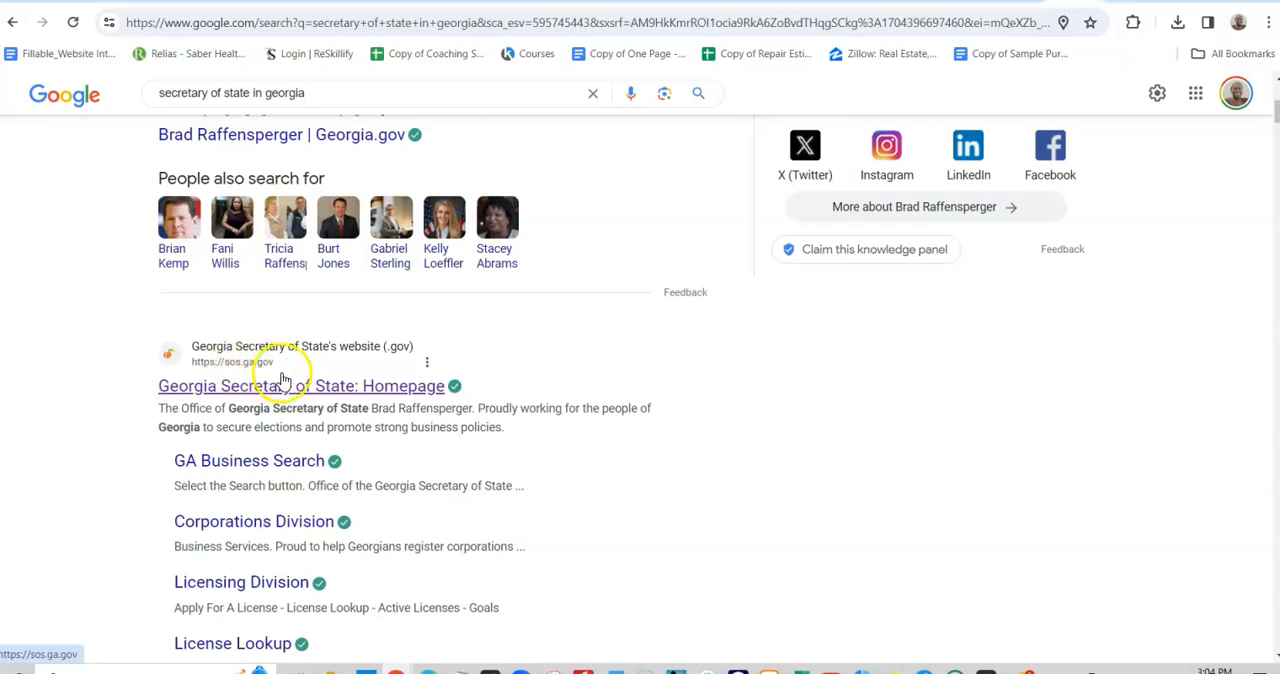
{"action": "left_click", "coordinate": [308, 388]}
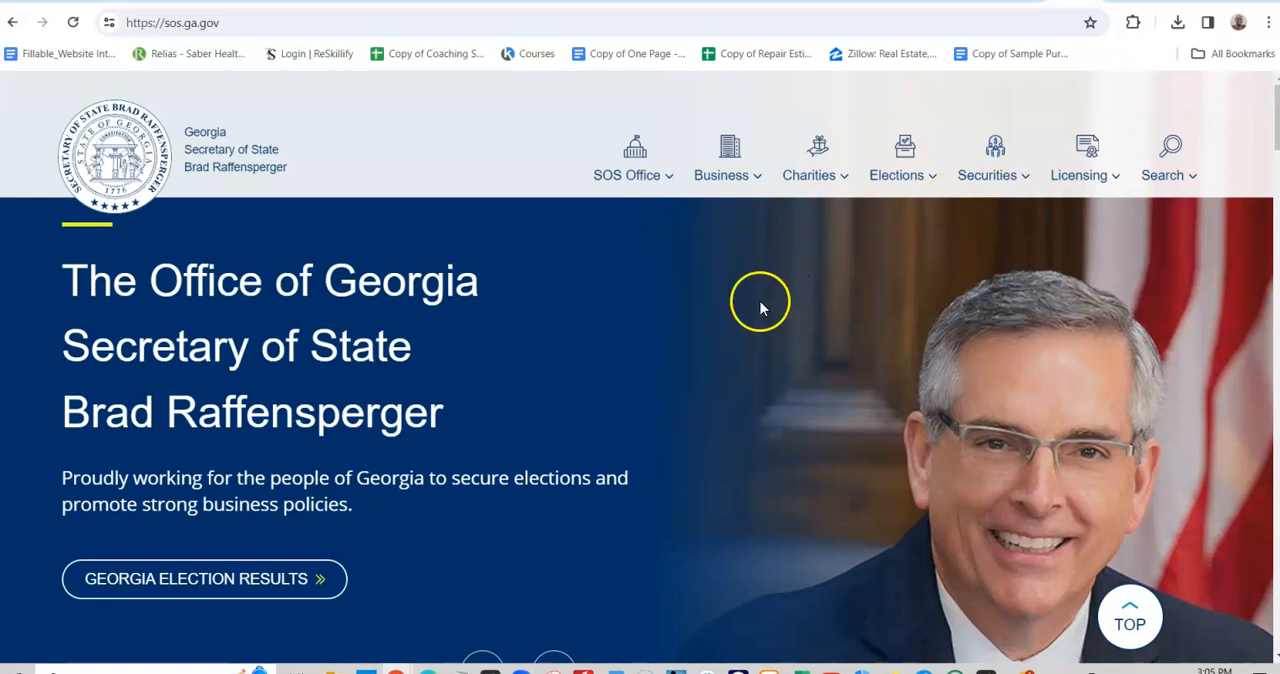
- Switch to the North Carolina Secretary of State site and open its home page
{"action": "left_click", "coordinate": [1021, 2]}
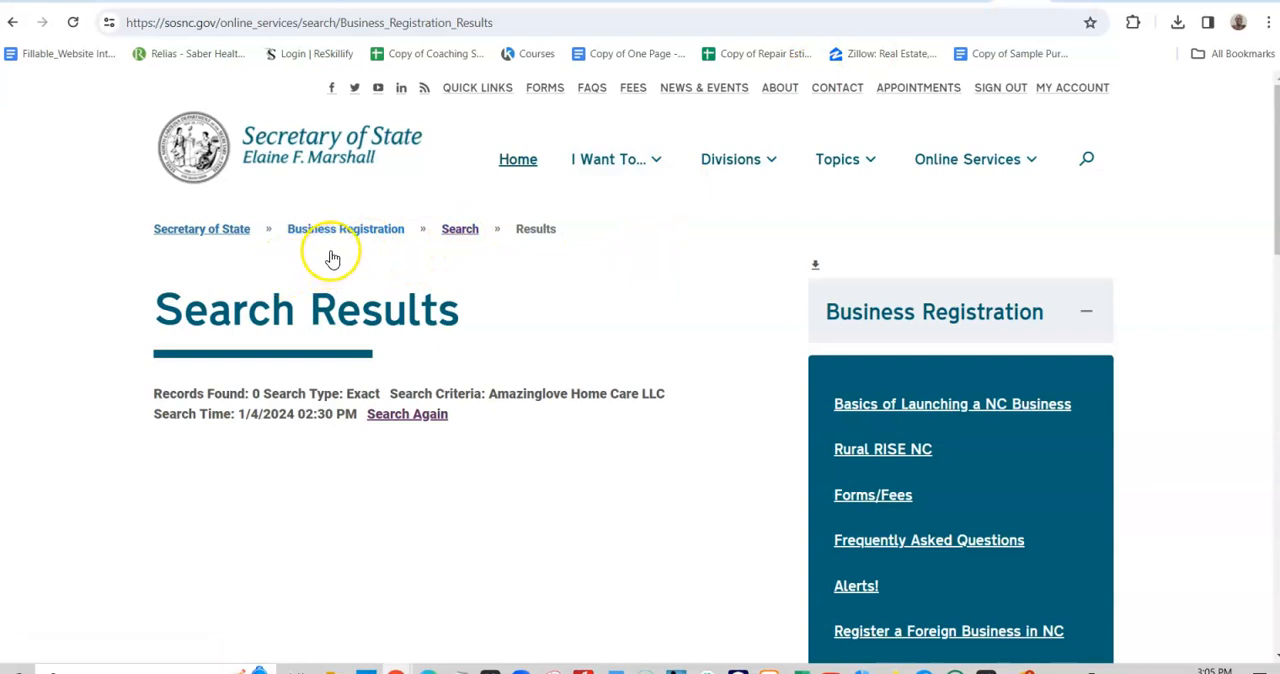
{"action": "left_click", "coordinate": [518, 165]}
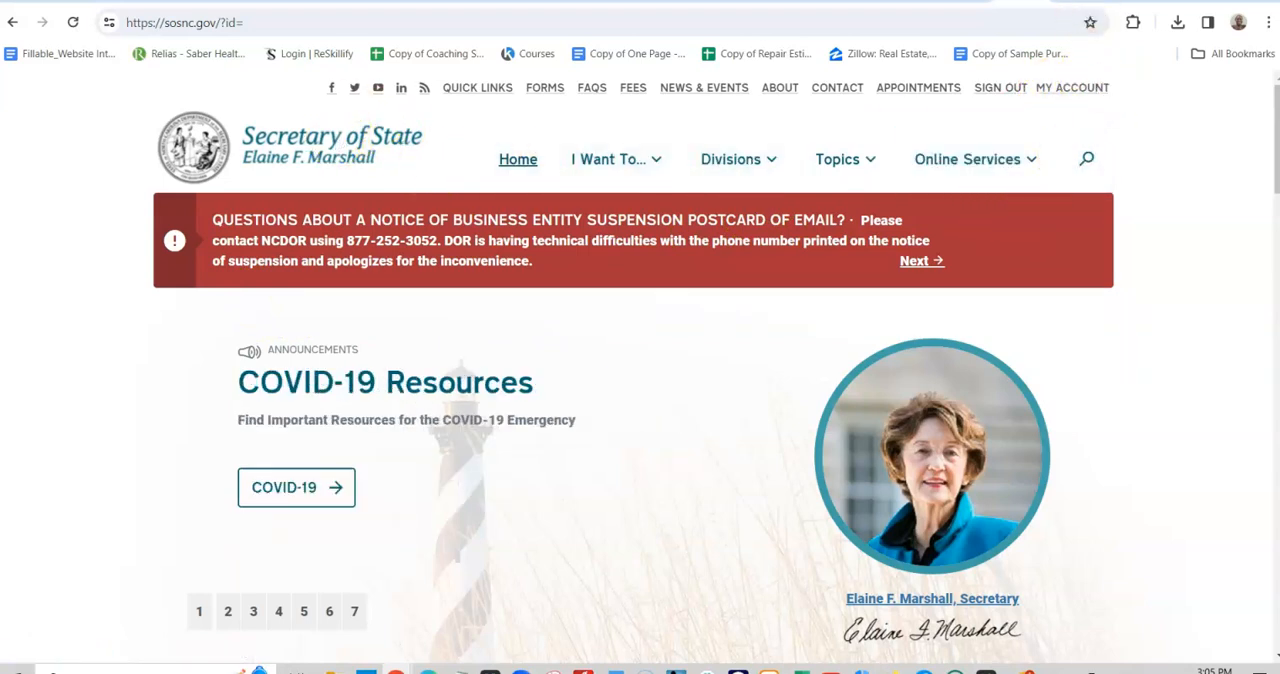
- Return to the Georgia Secretary of State homepage and examine its popular agency services, licensing links and contact section
{"action": "left_click", "coordinate": [1072, 1]}
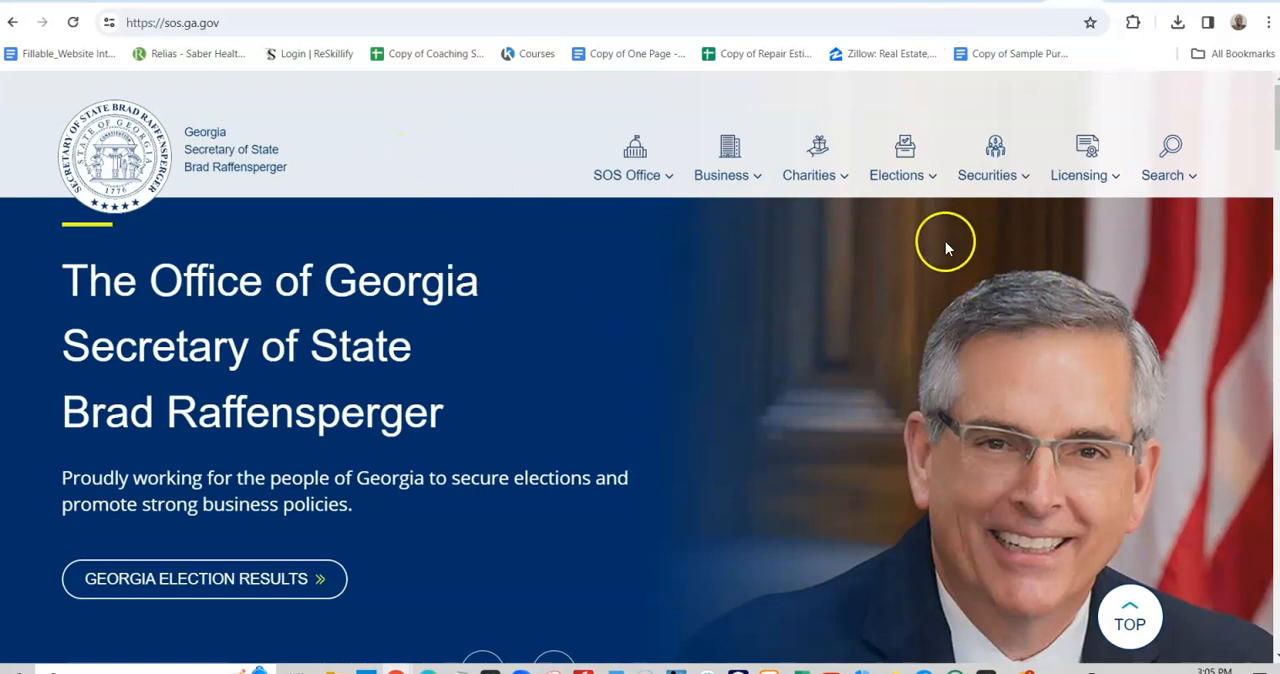
{"action": "scroll", "coordinate": [925, 415], "scroll_direction": "down", "scroll_amount": 10}
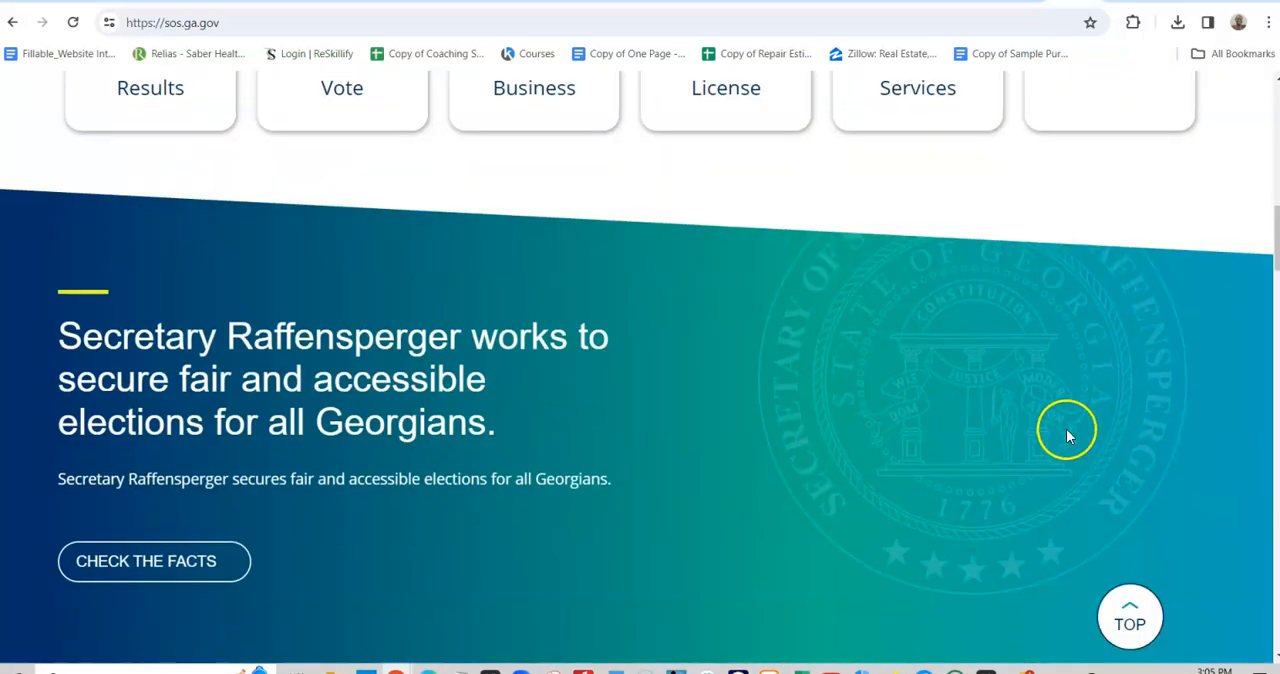
{"action": "scroll", "coordinate": [677, 612], "scroll_direction": "down", "scroll_amount": 15}
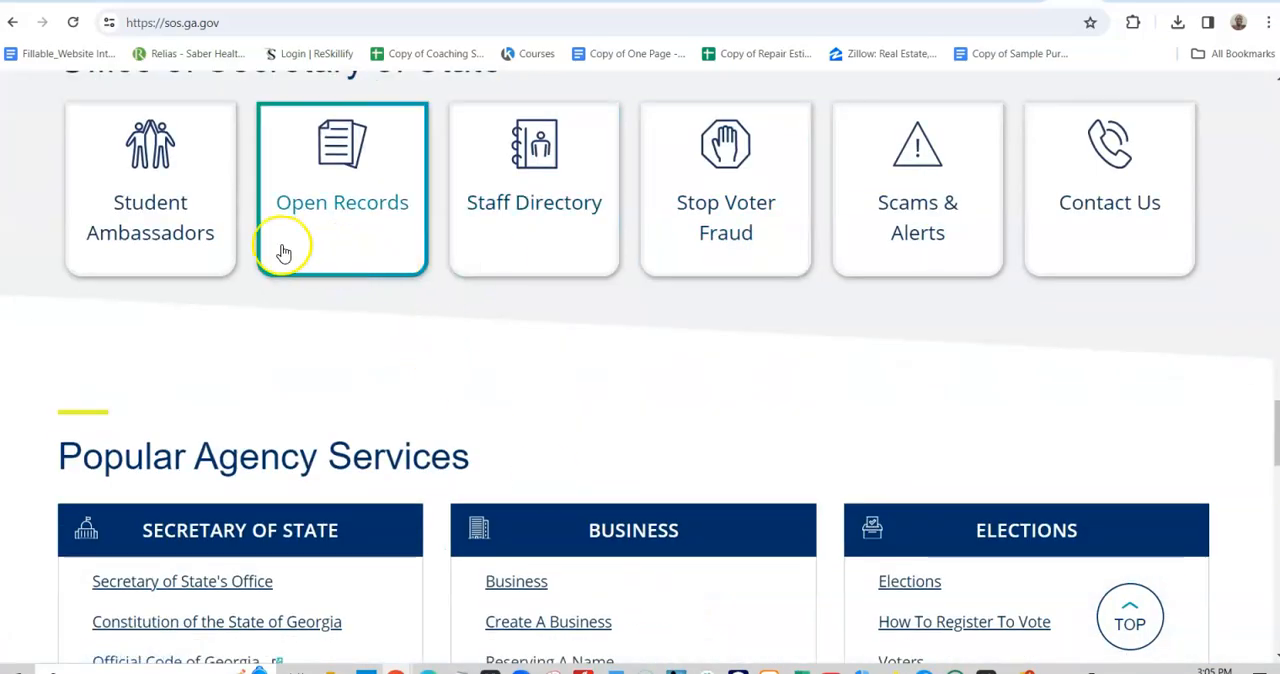
{"action": "scroll", "coordinate": [1005, 395], "scroll_direction": "down", "scroll_amount": 3}
{"action": "scroll", "coordinate": [1008, 408], "scroll_direction": "down", "scroll_amount": 1}
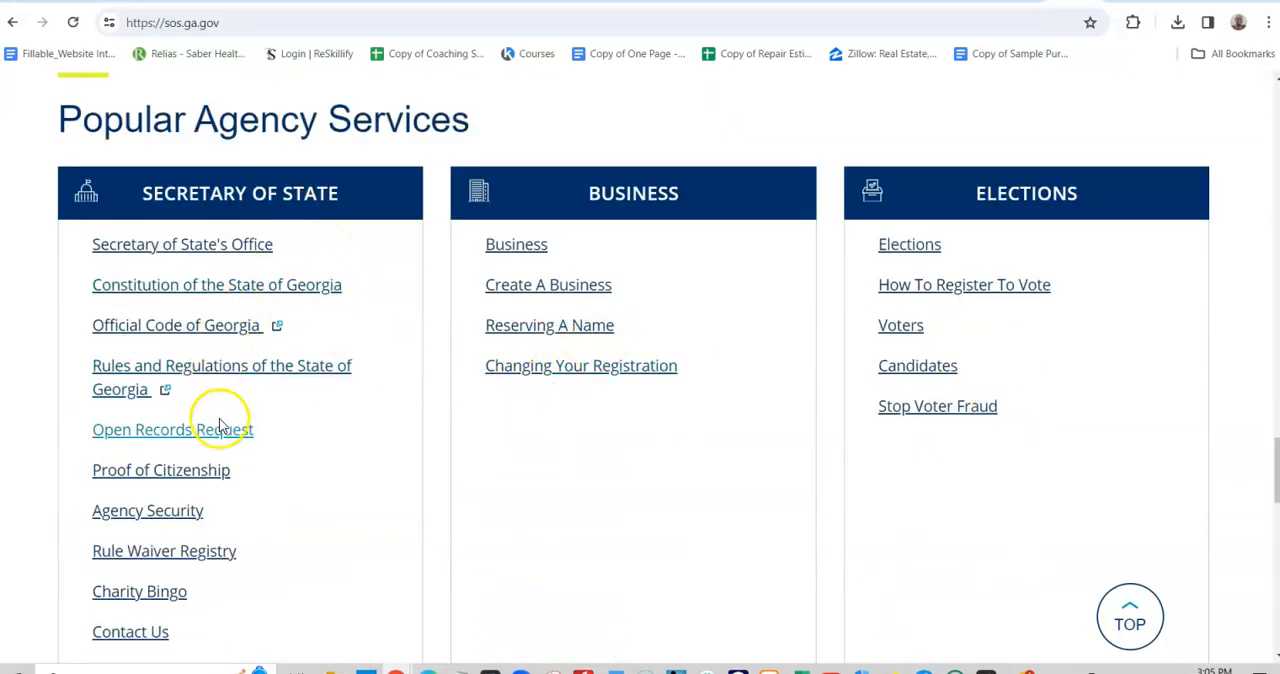
{"action": "scroll", "coordinate": [220, 425], "scroll_direction": "down", "scroll_amount": 3}
{"action": "scroll", "coordinate": [287, 497], "scroll_direction": "down", "scroll_amount": 2}
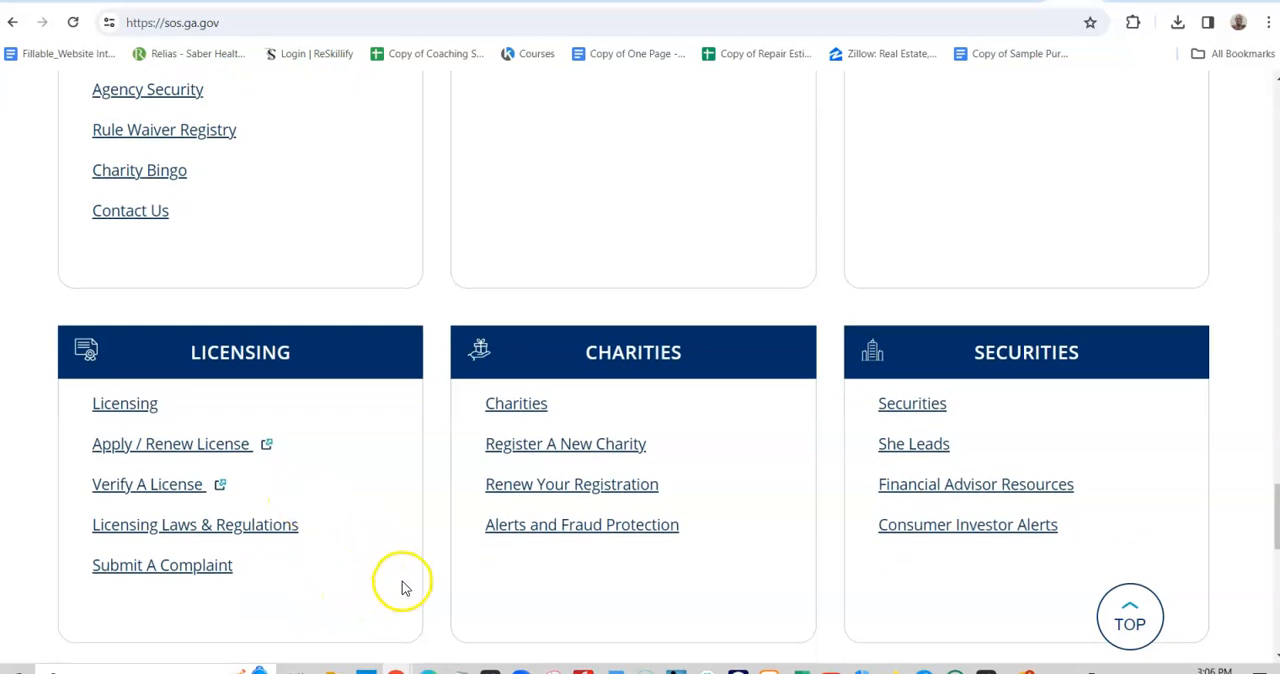
{"action": "scroll", "coordinate": [634, 574], "scroll_direction": "down", "scroll_amount": 10}
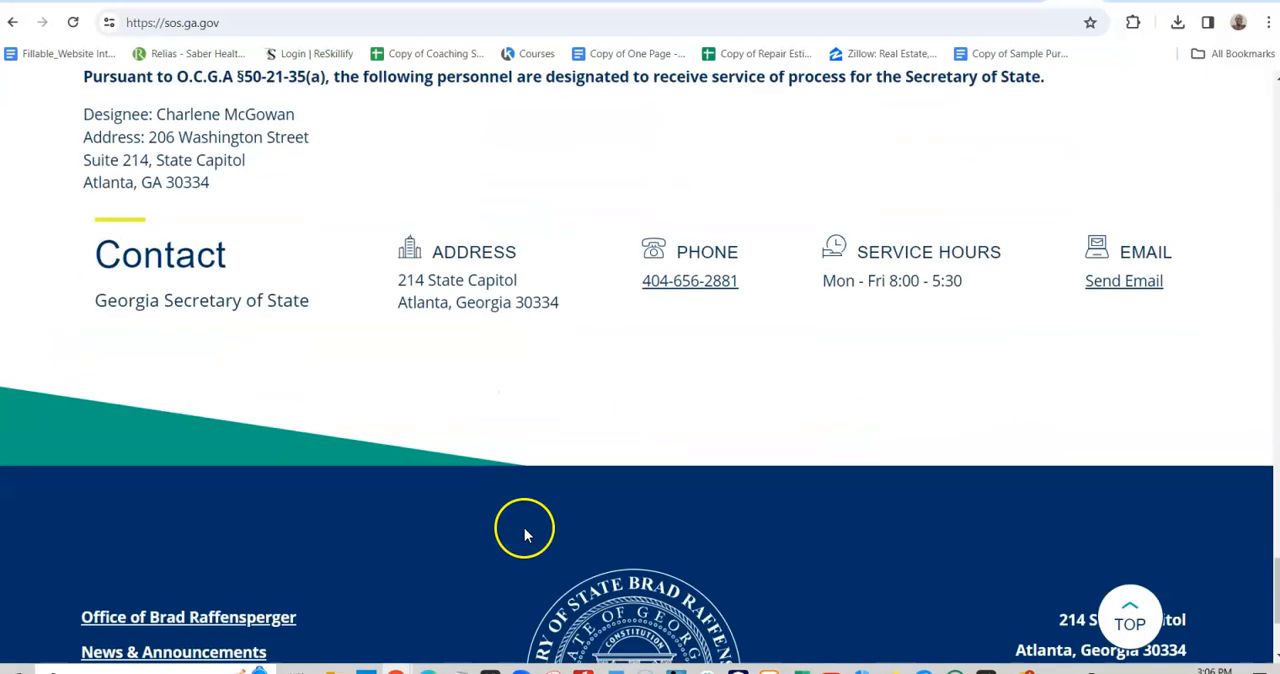
{"action": "scroll", "coordinate": [843, 493], "scroll_direction": "down", "scroll_amount": 2}
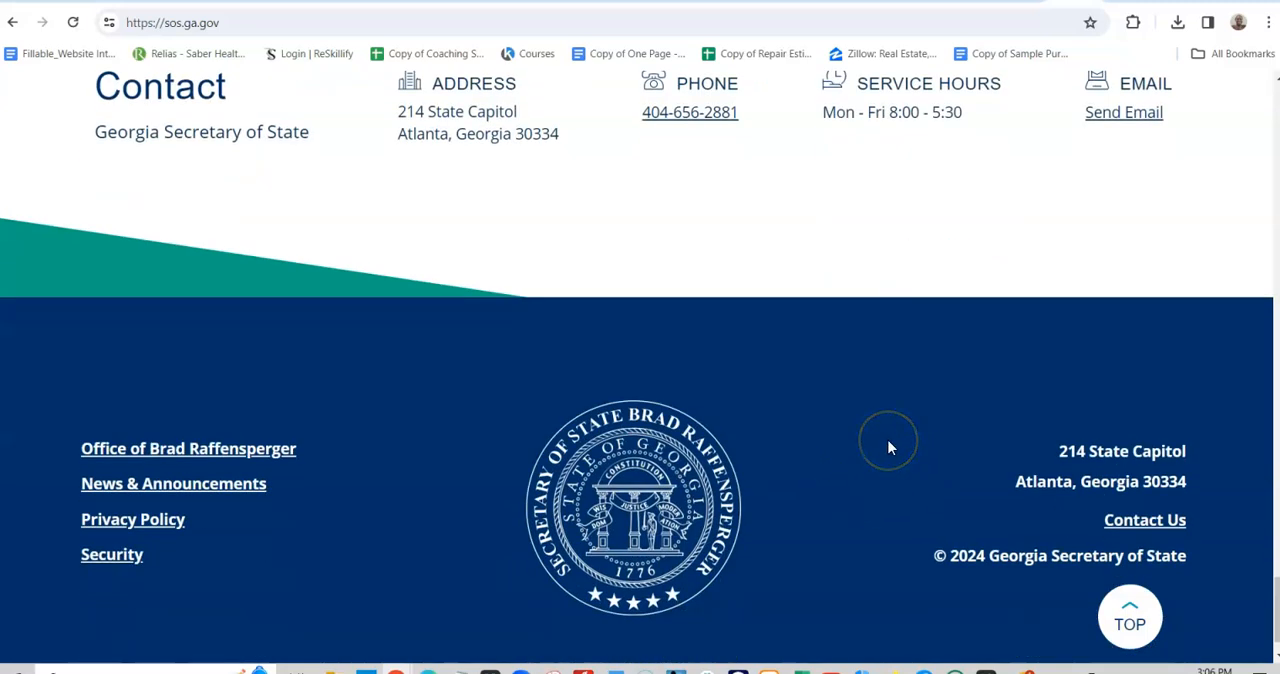
{"action": "scroll", "coordinate": [898, 425], "scroll_direction": "down", "scroll_amount": 1}
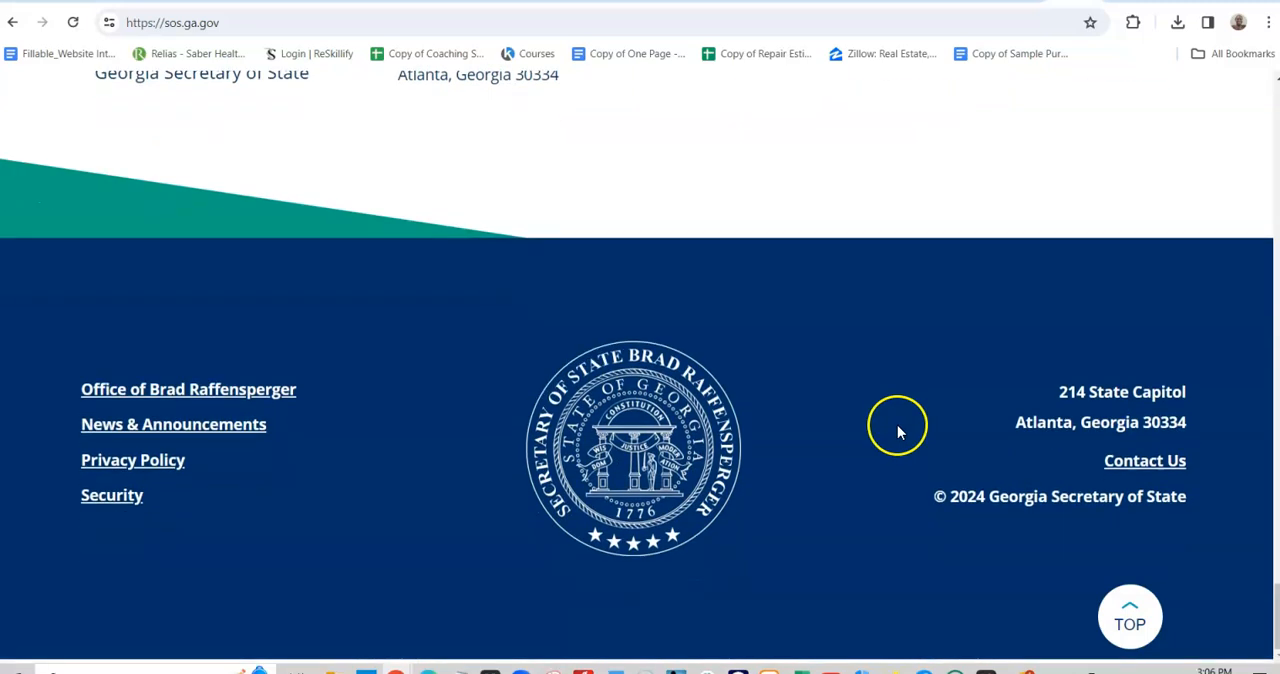
{"action": "scroll", "coordinate": [884, 435], "scroll_direction": "up", "scroll_amount": 3}
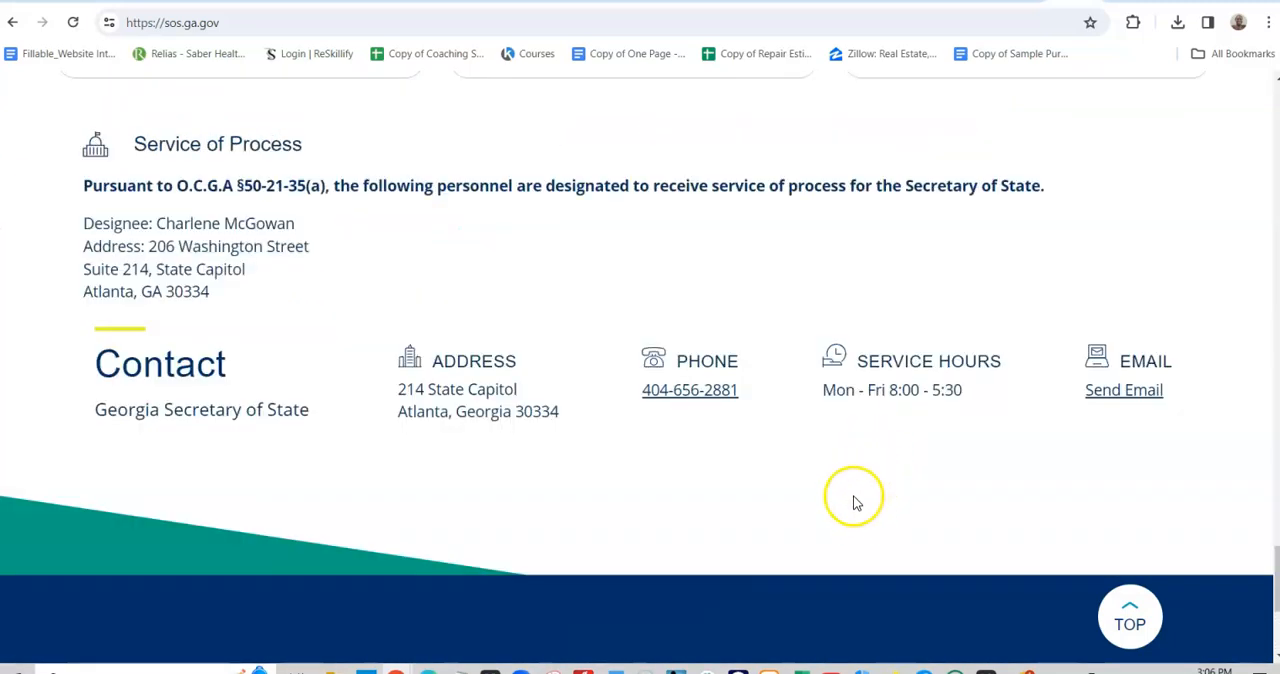
{"action": "scroll", "coordinate": [880, 494], "scroll_direction": "up", "scroll_amount": 1}
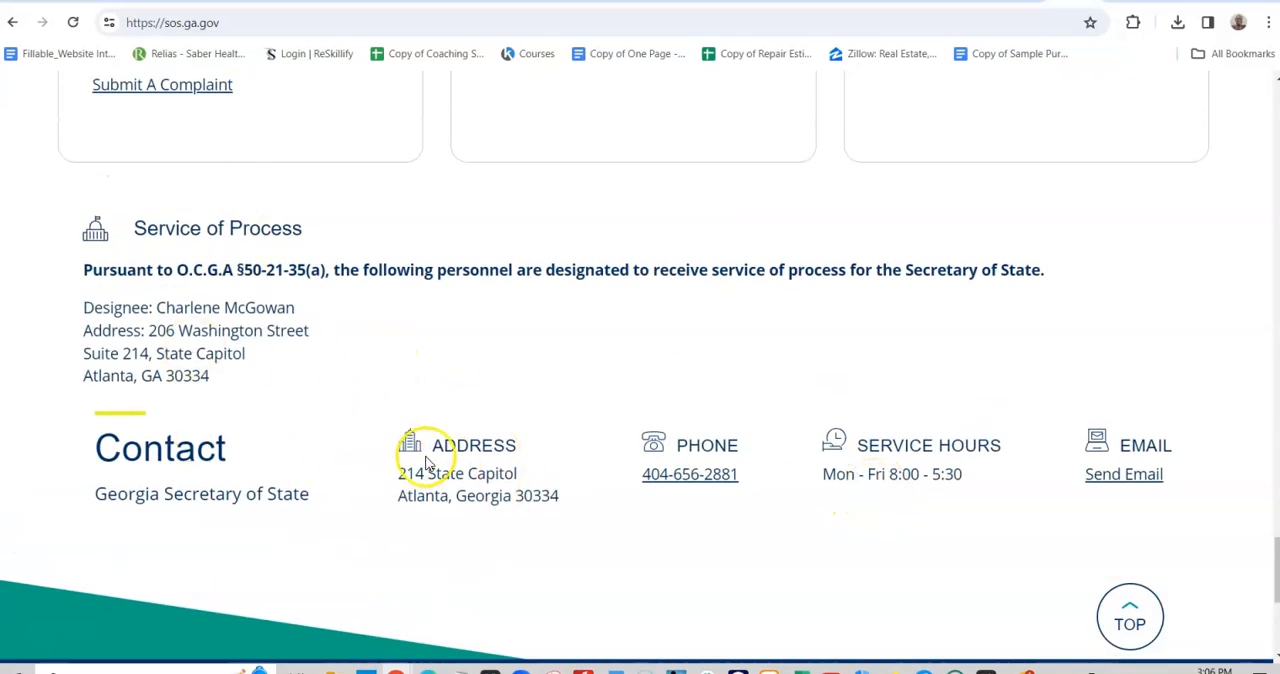
{"action": "scroll", "coordinate": [500, 505], "scroll_direction": "up", "scroll_amount": 2}
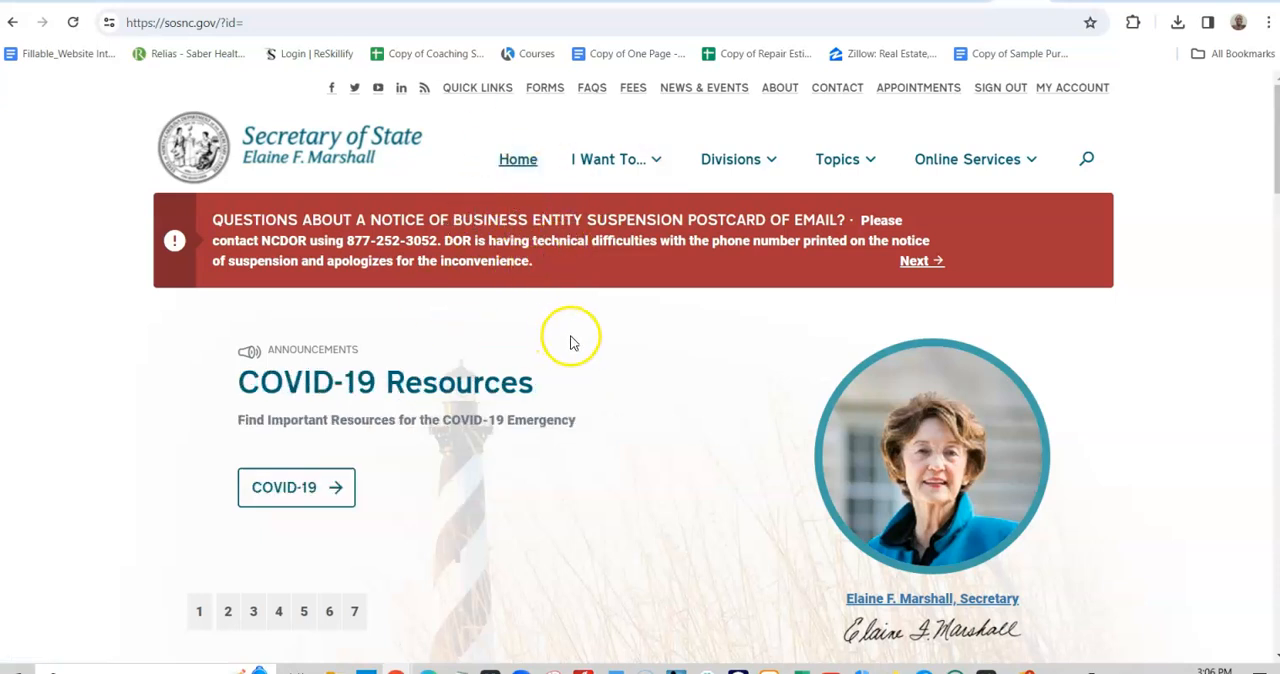
- Reload the North Carolina Secretary of State home page and open the online business registration form
{"action": "left_click", "coordinate": [515, 160]}
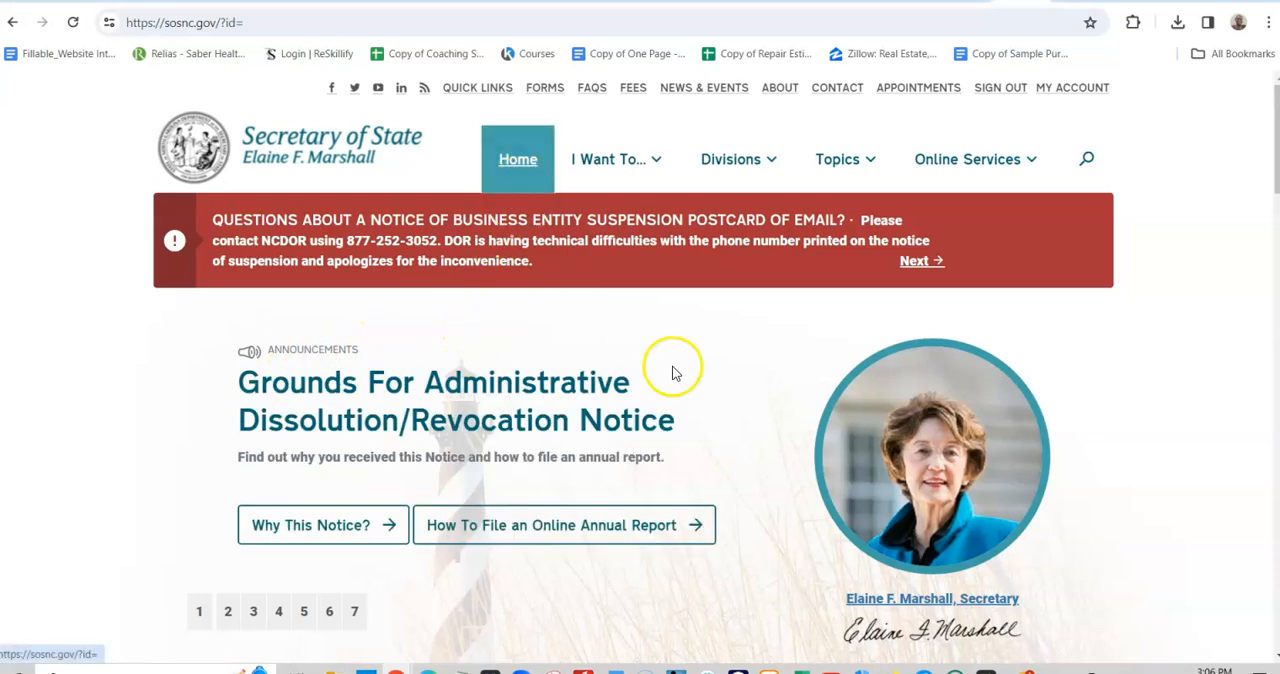
{"action": "left_click", "coordinate": [505, 152]}
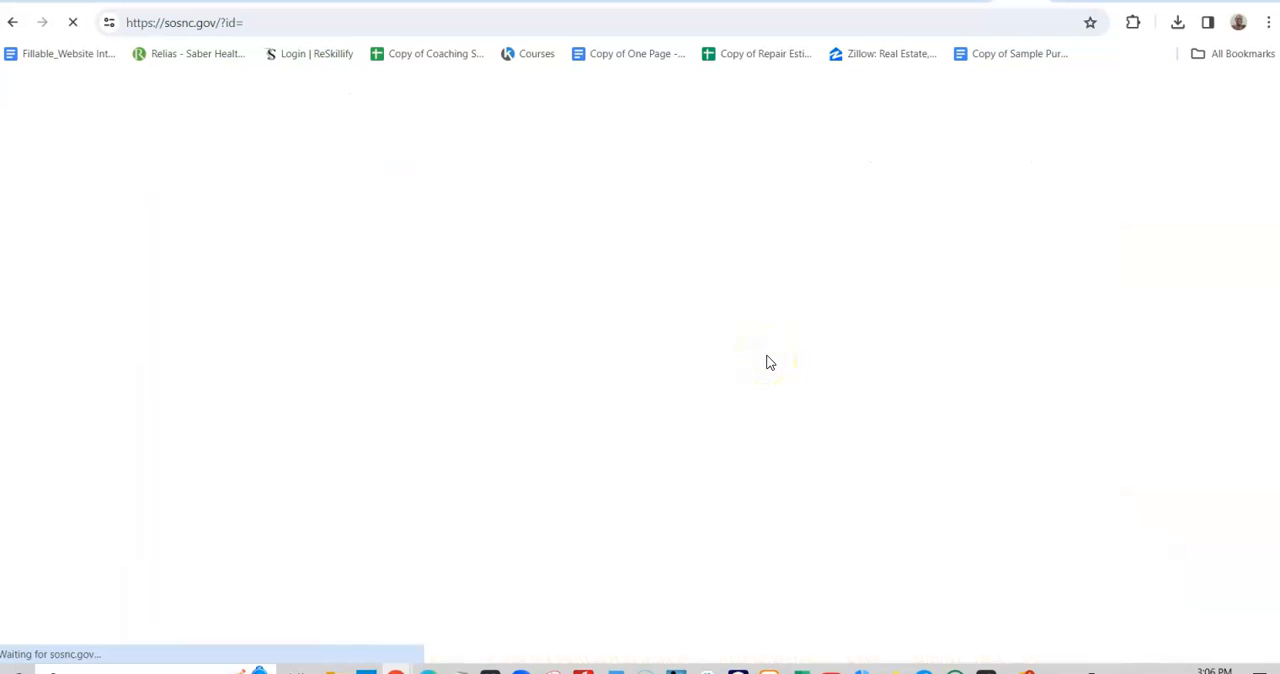
{"action": "scroll", "coordinate": [766, 363], "scroll_direction": "down", "scroll_amount": 4}
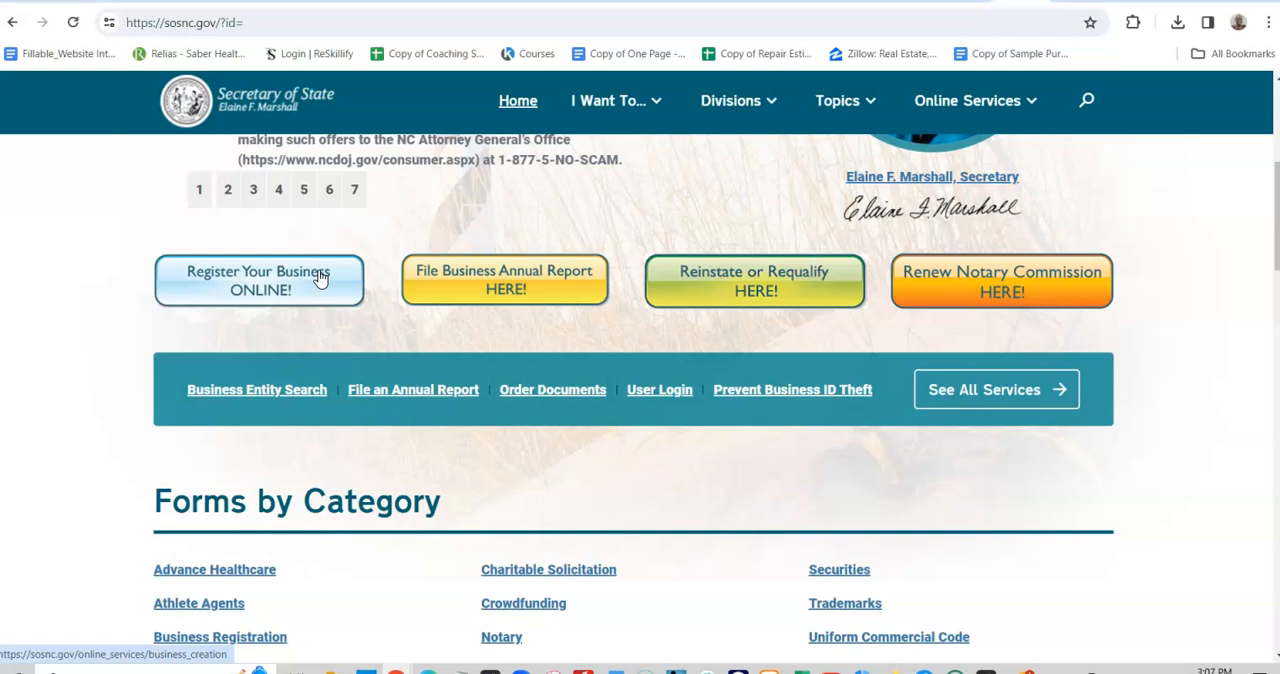
{"action": "left_click", "coordinate": [308, 283]}
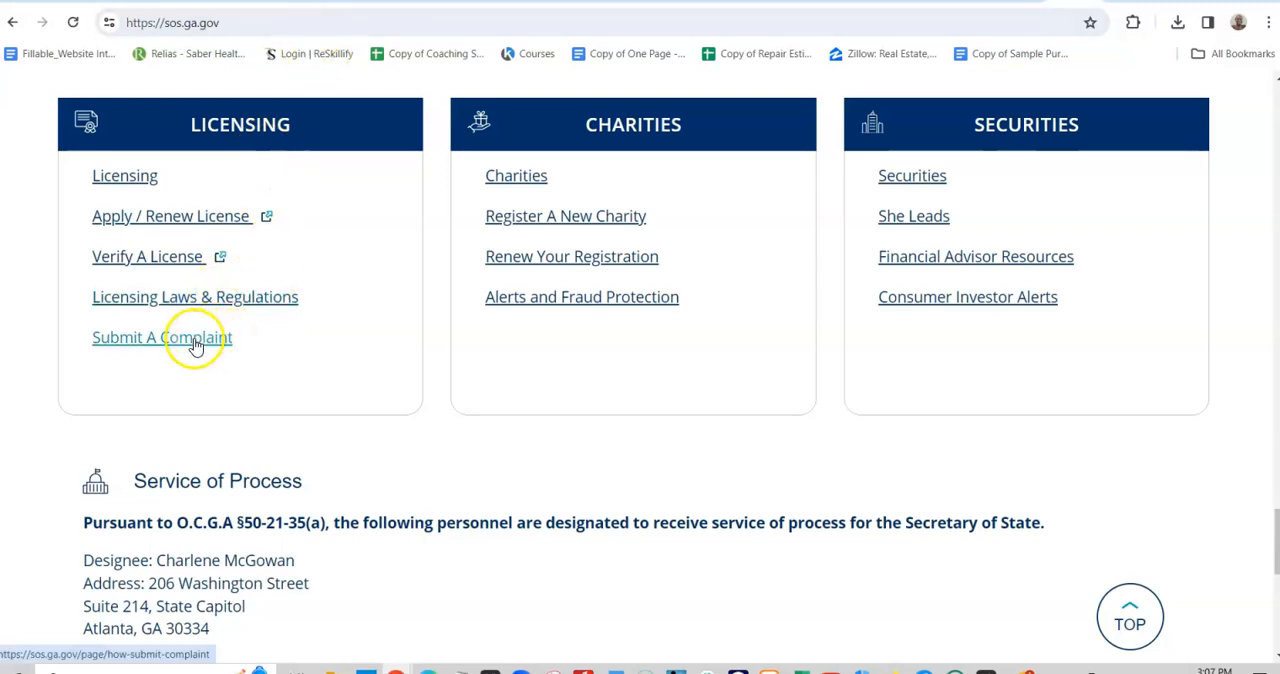
- Open the guide to creating a new domestic entity on the Georgia Secretary of State site
{"action": "scroll", "coordinate": [620, 460], "scroll_direction": "up", "scroll_amount": 6}
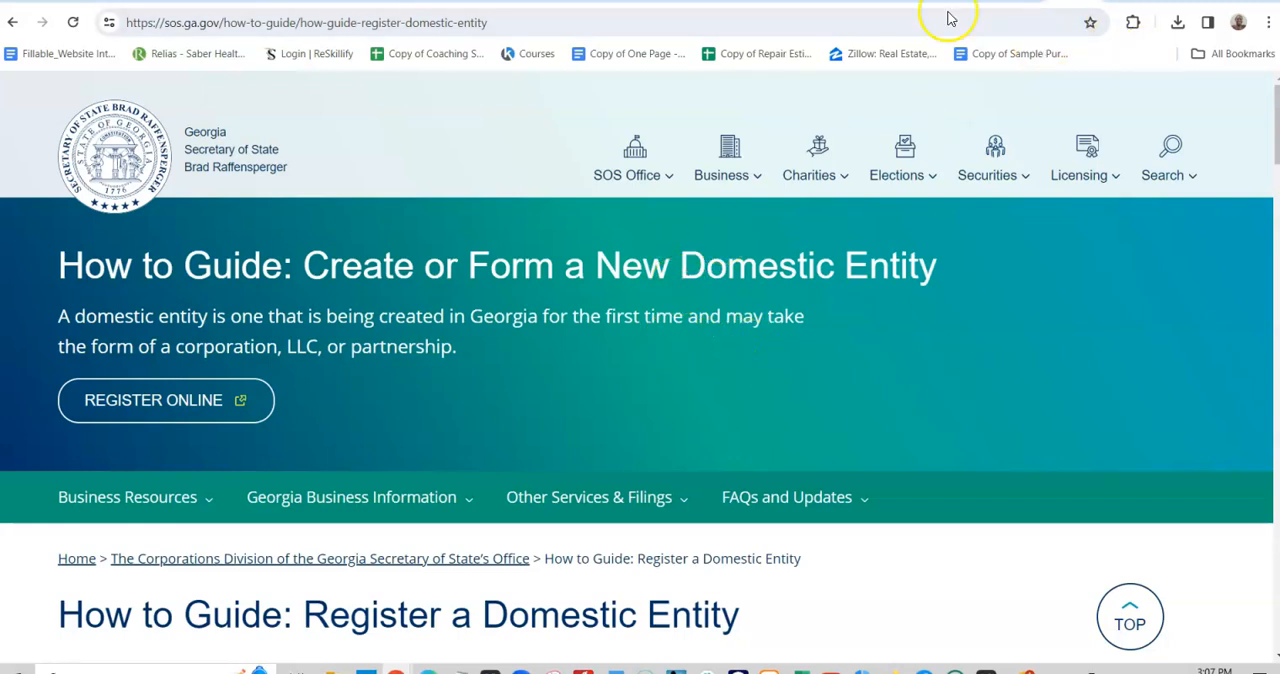
- View the video tutorial for the "Online Business Creation" tool from North Carolina's registration page, and return to the form
{"action": "left_click", "coordinate": [1012, 1]}
{"action": "scroll", "coordinate": [605, 345], "scroll_direction": "down", "scroll_amount": 1}
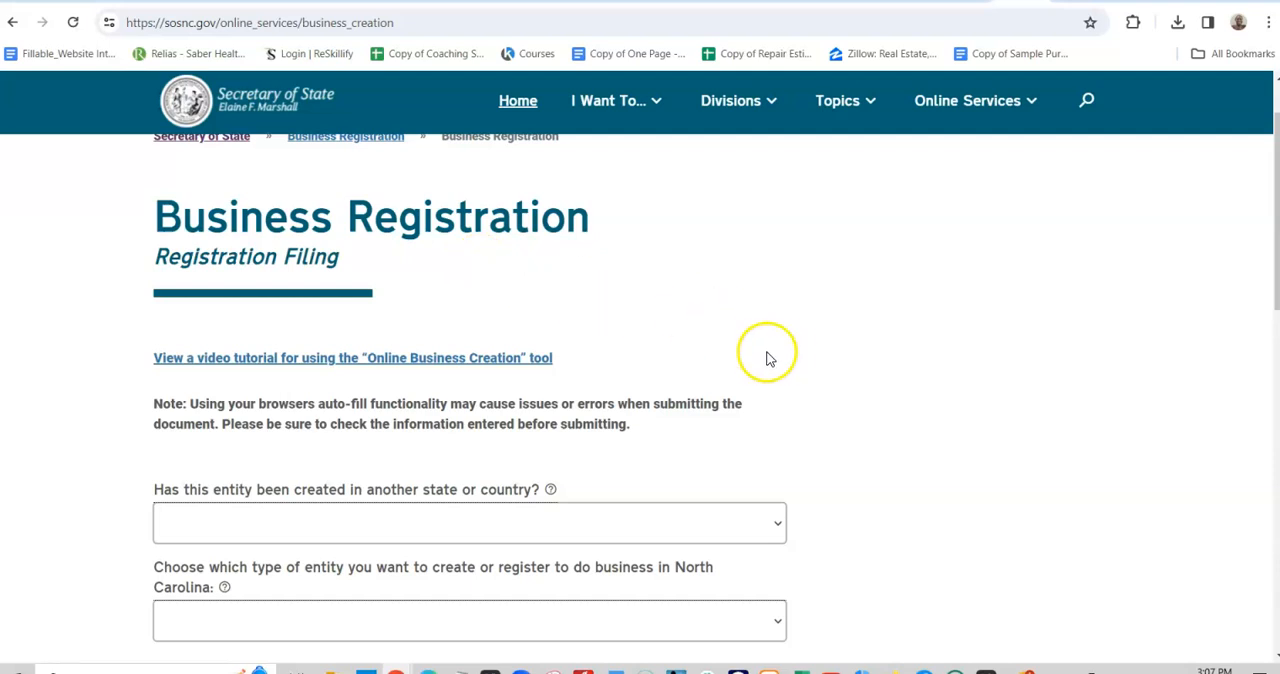
{"action": "scroll", "coordinate": [771, 364], "scroll_direction": "down", "scroll_amount": 2}
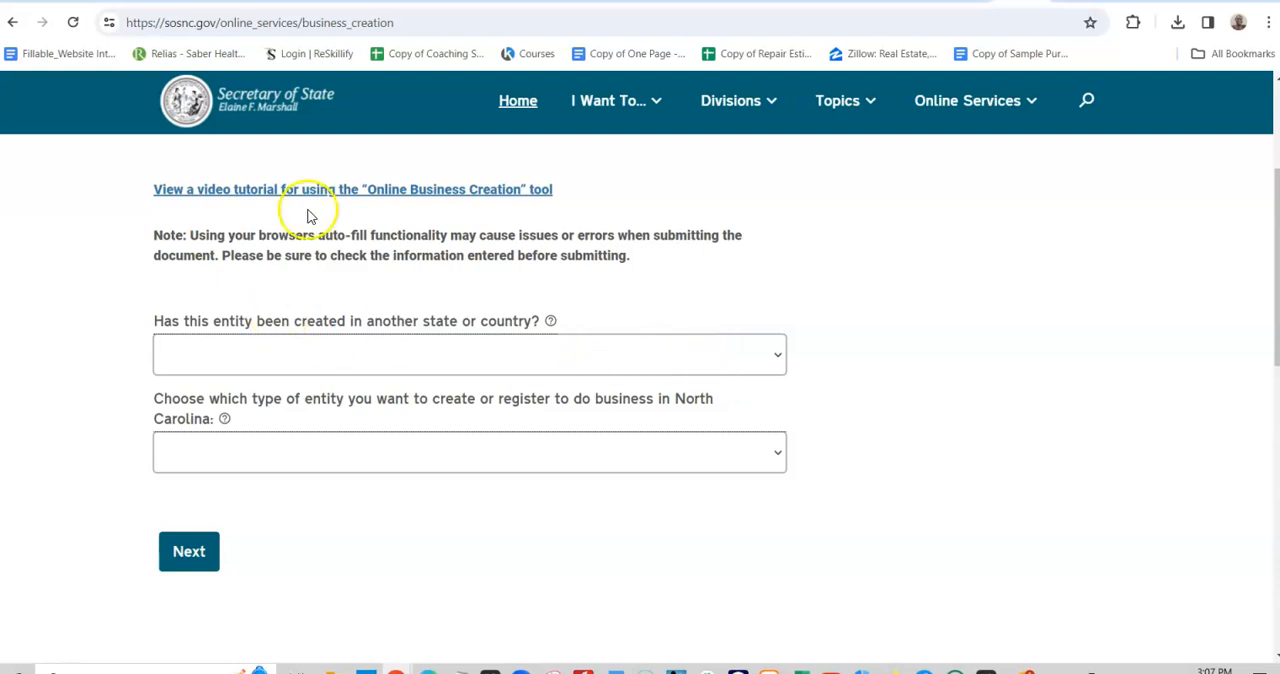
{"action": "scroll", "coordinate": [760, 430], "scroll_direction": "up", "scroll_amount": 2}
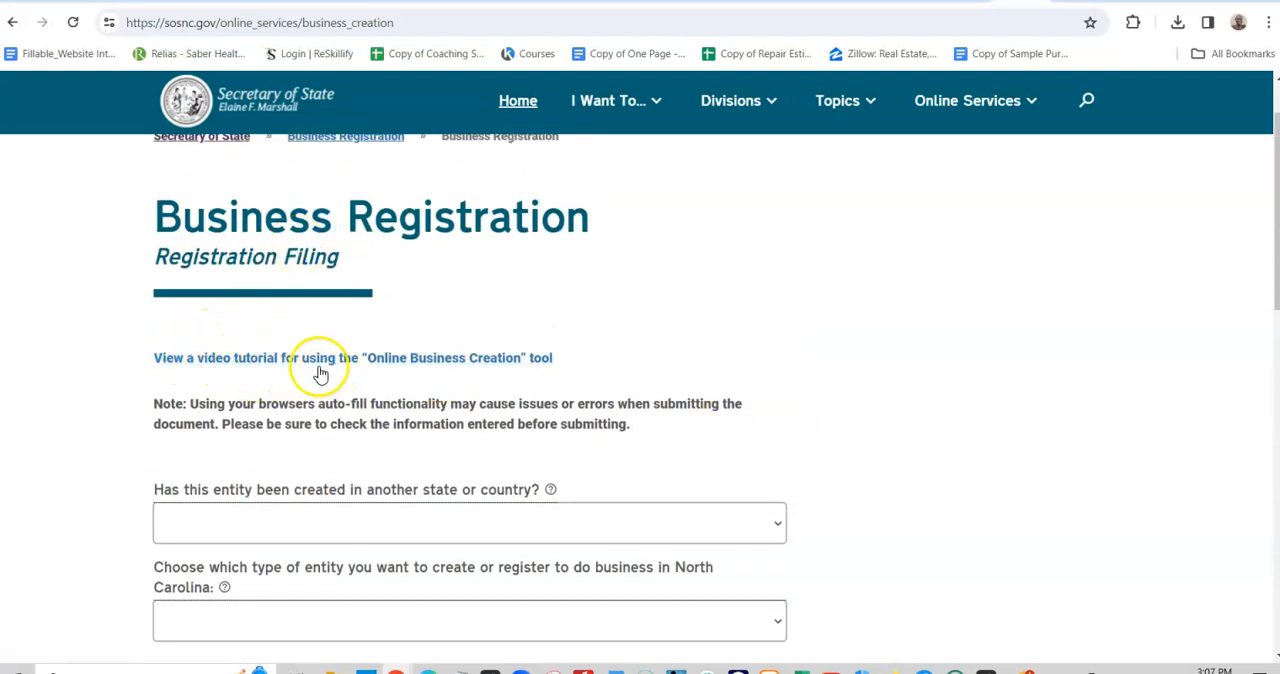
{"action": "left_click", "coordinate": [545, 366]}
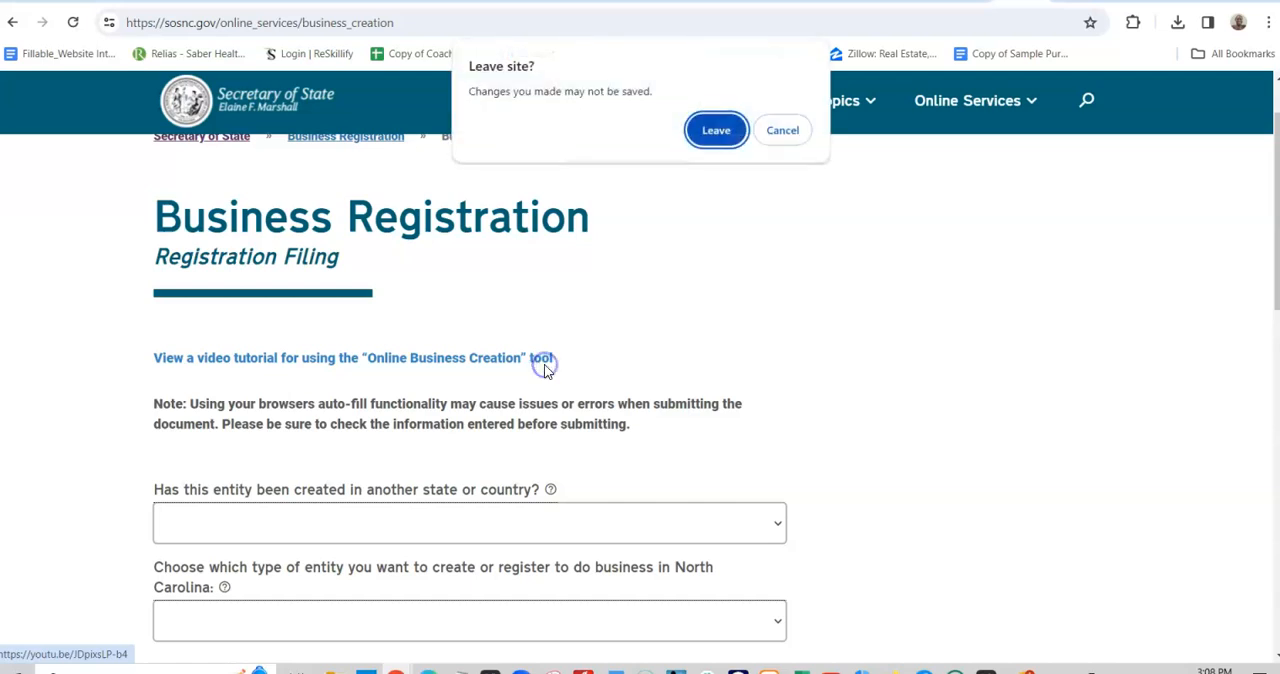
{"action": "left_click", "coordinate": [724, 132]}
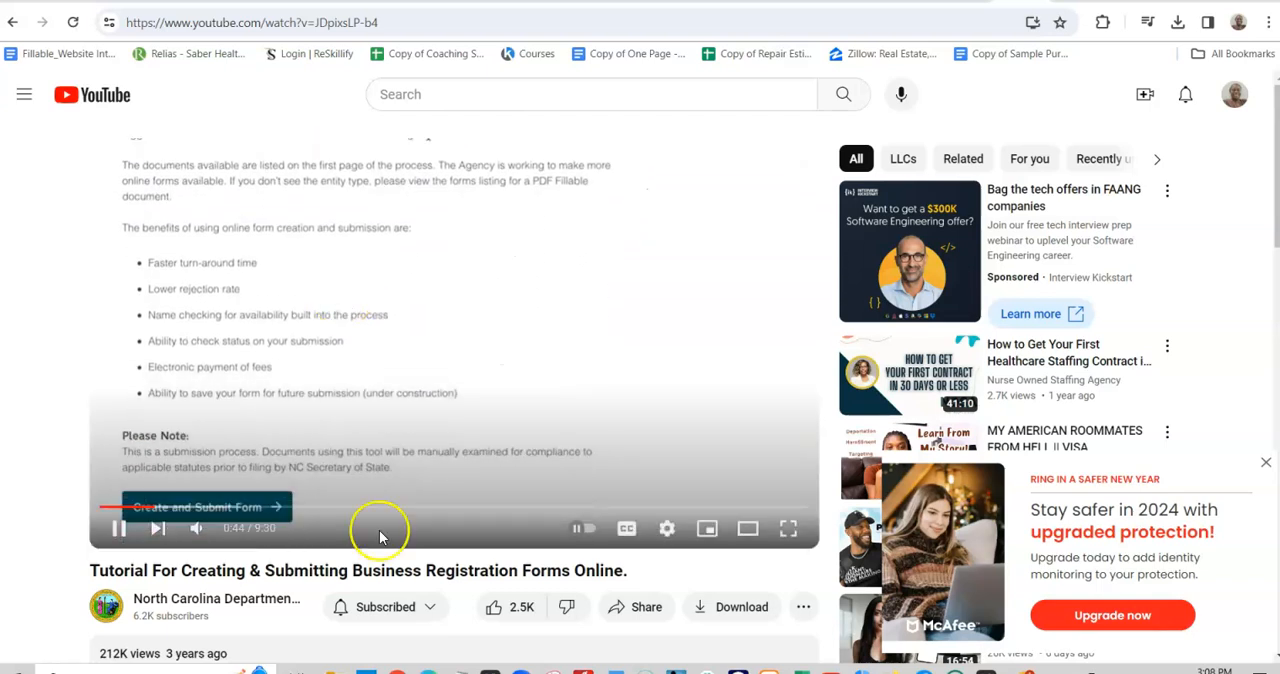
{"action": "left_click", "coordinate": [14, 23]}
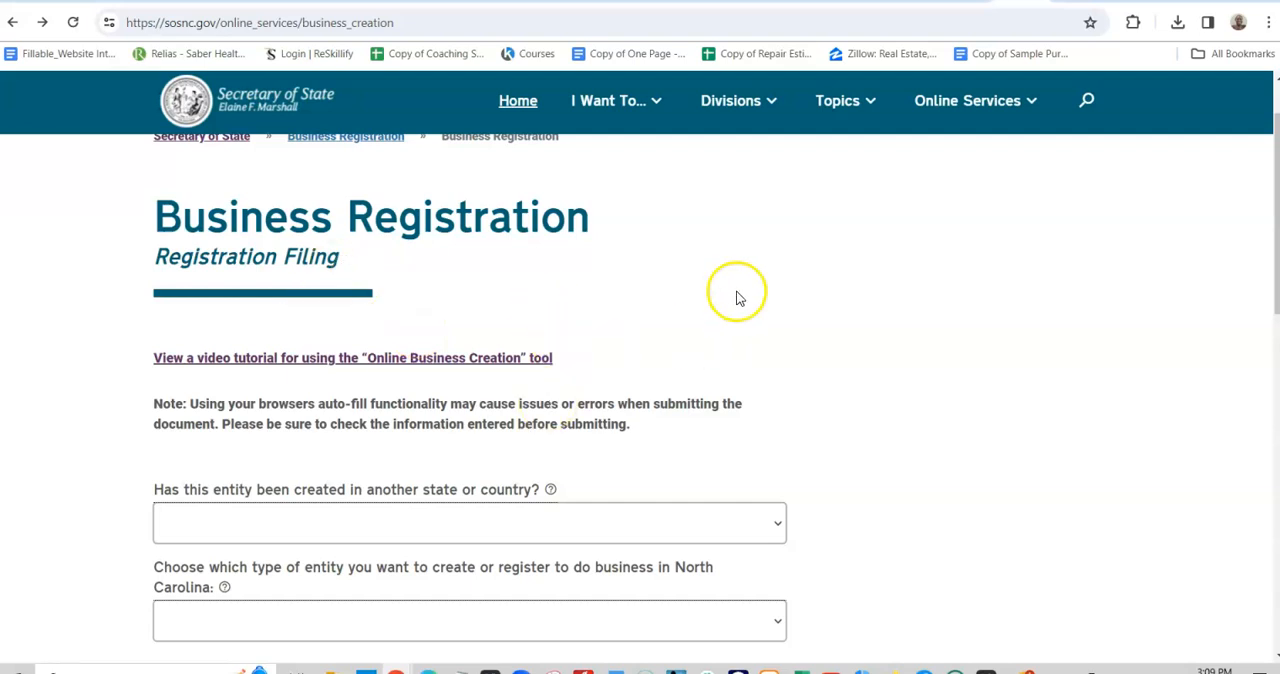
- Answer No to whether the entity has been created in another state or country
{"action": "scroll", "coordinate": [865, 433], "scroll_direction": "down", "scroll_amount": 2}
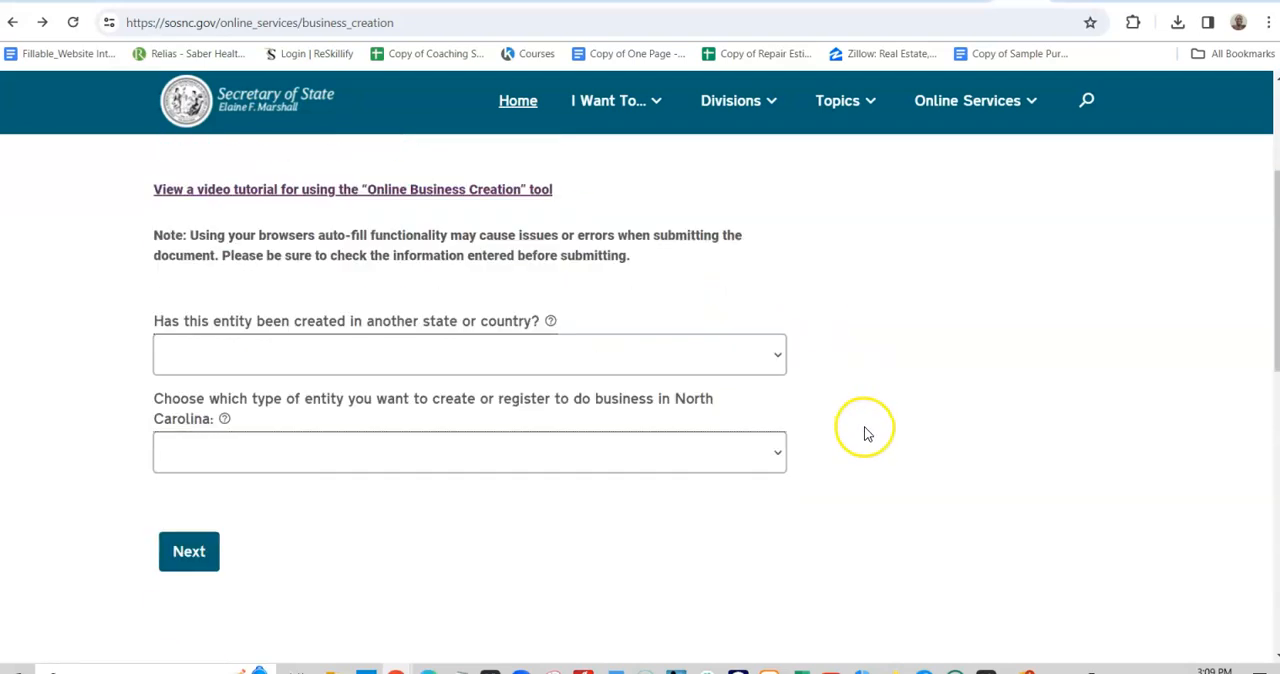
{"action": "scroll", "coordinate": [911, 454], "scroll_direction": "up", "scroll_amount": 1}
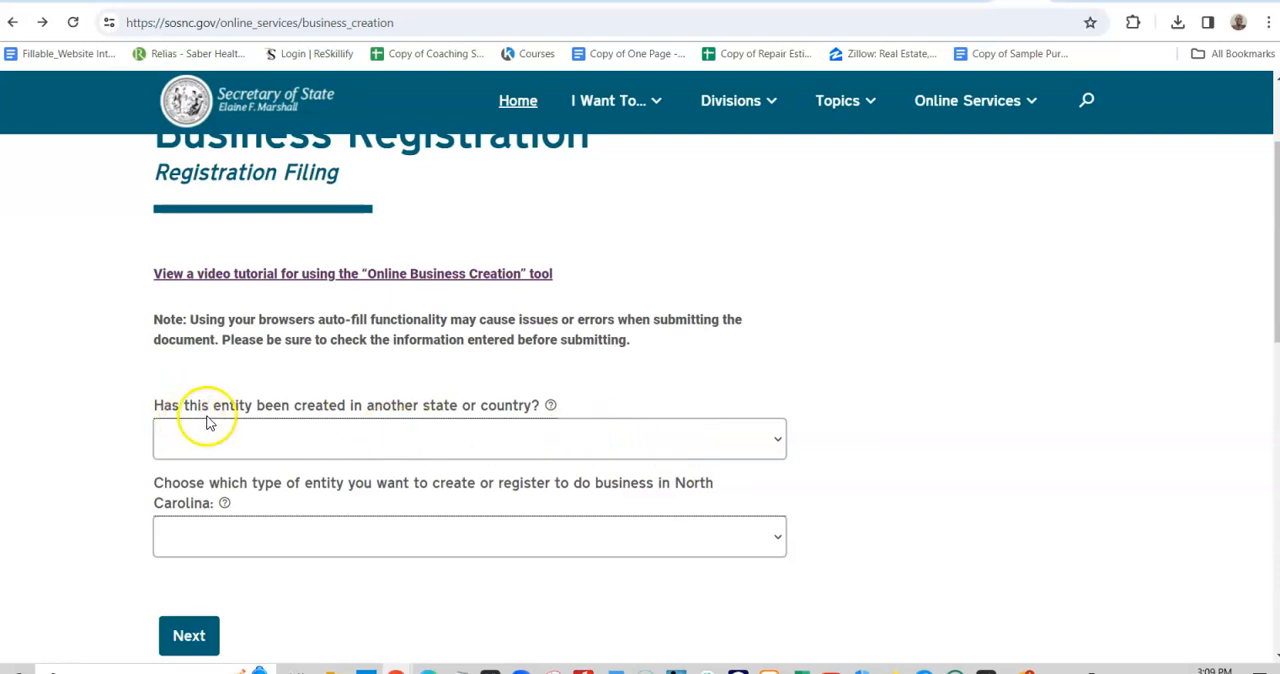
{"action": "left_click", "coordinate": [718, 440]}
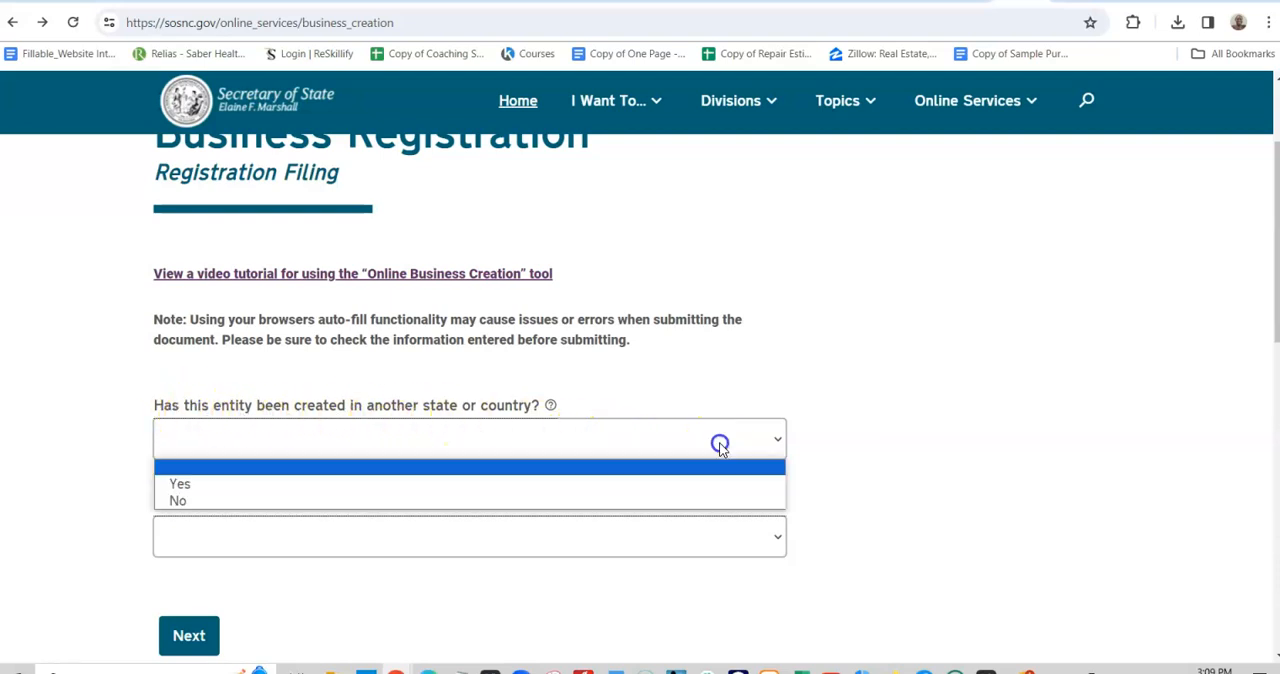
{"action": "left_click", "coordinate": [401, 498]}
{"action": "scroll", "coordinate": [477, 503], "scroll_direction": "down", "scroll_amount": 2}
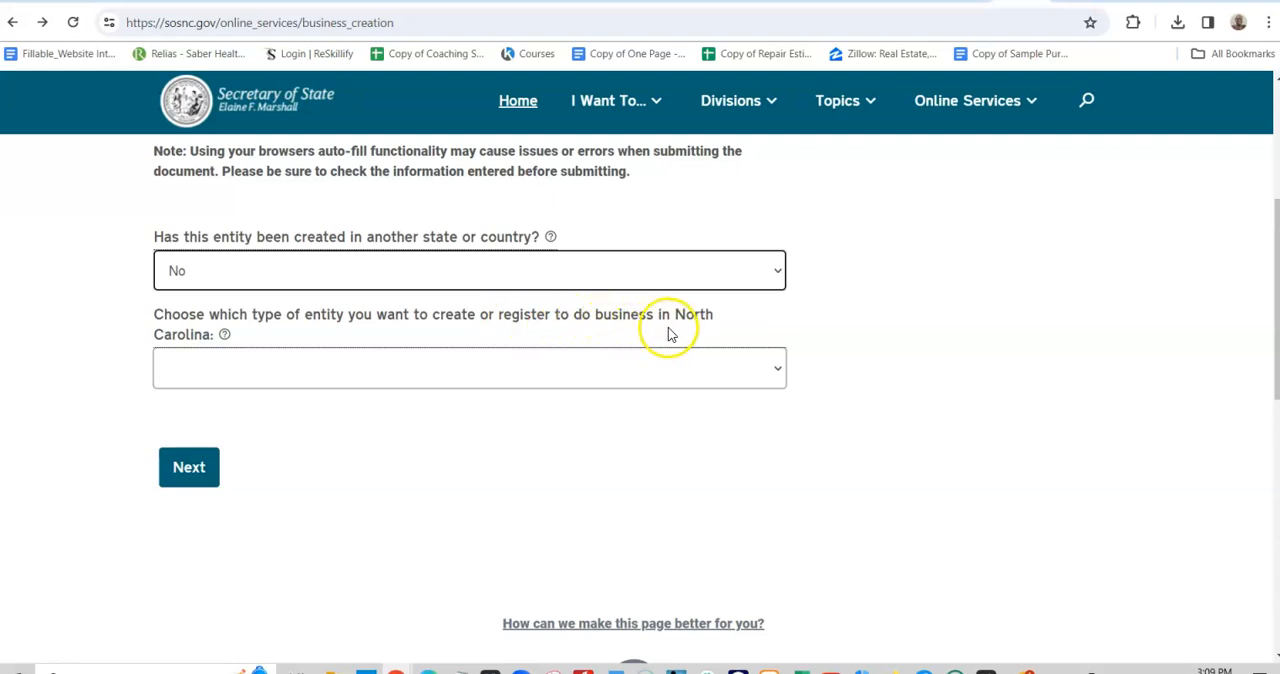
- Select Limited Liability Company as the entity type, and submit the business entity name to register
{"action": "left_click", "coordinate": [772, 366]}
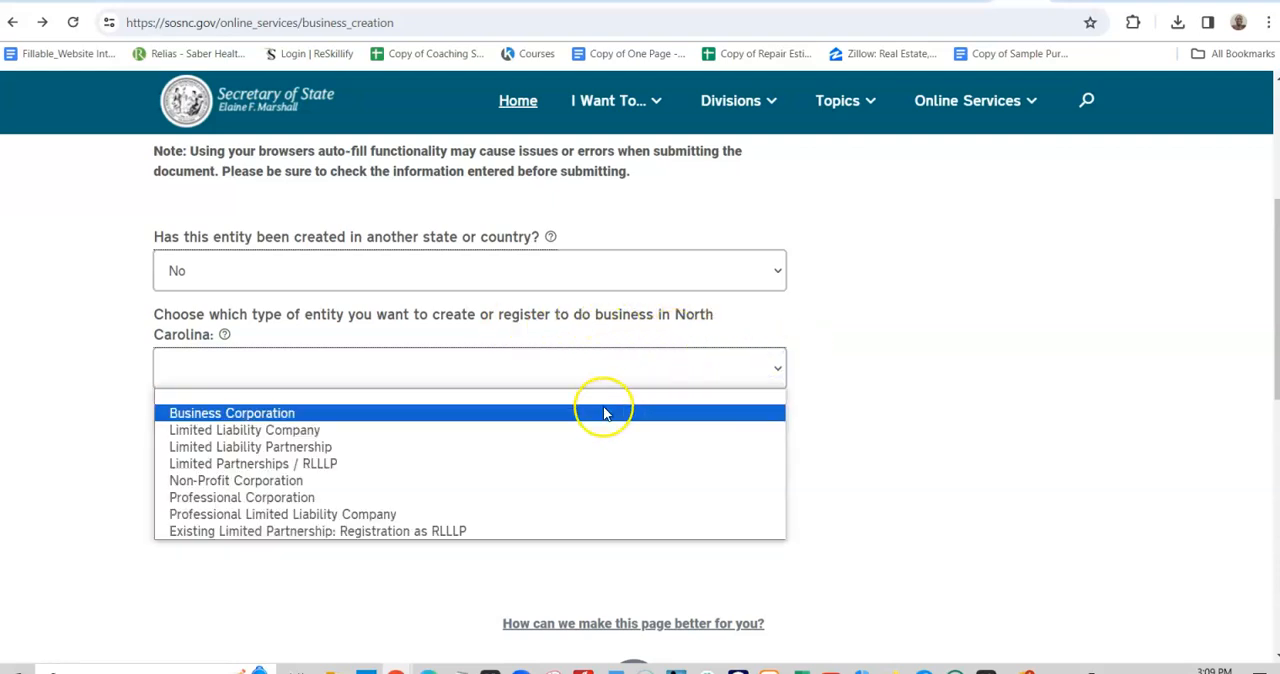
{"action": "left_click", "coordinate": [321, 429]}
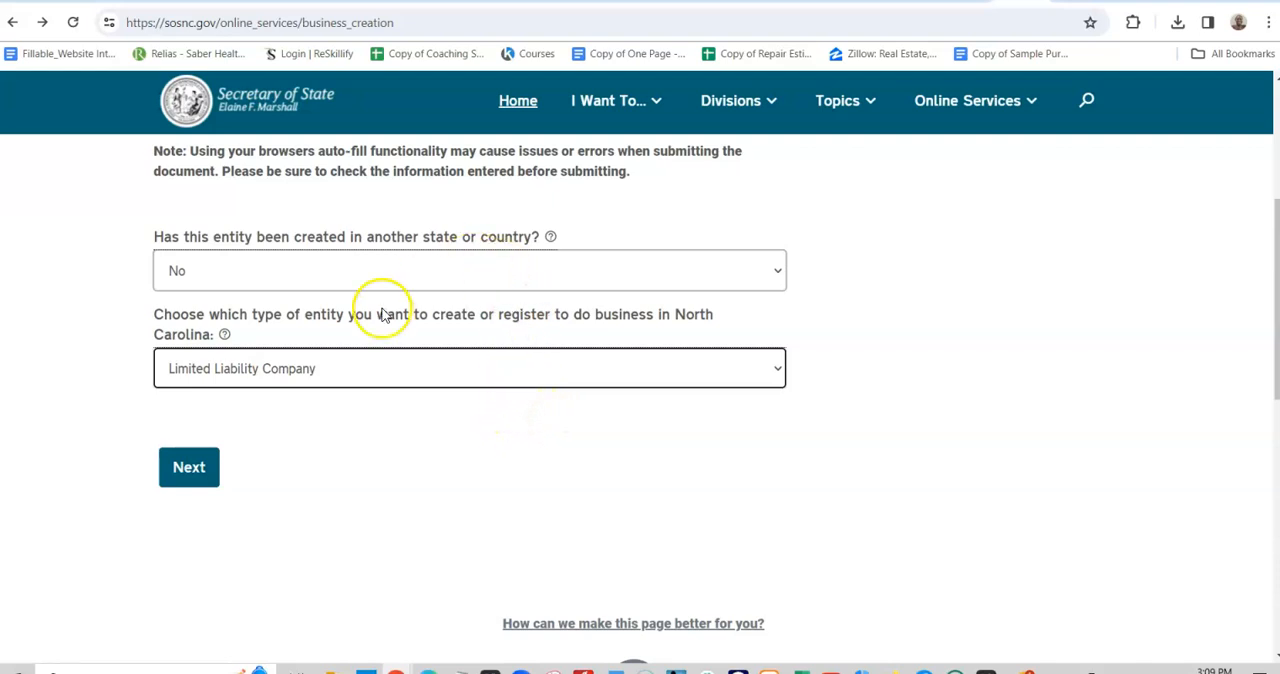
{"action": "left_click", "coordinate": [200, 481]}
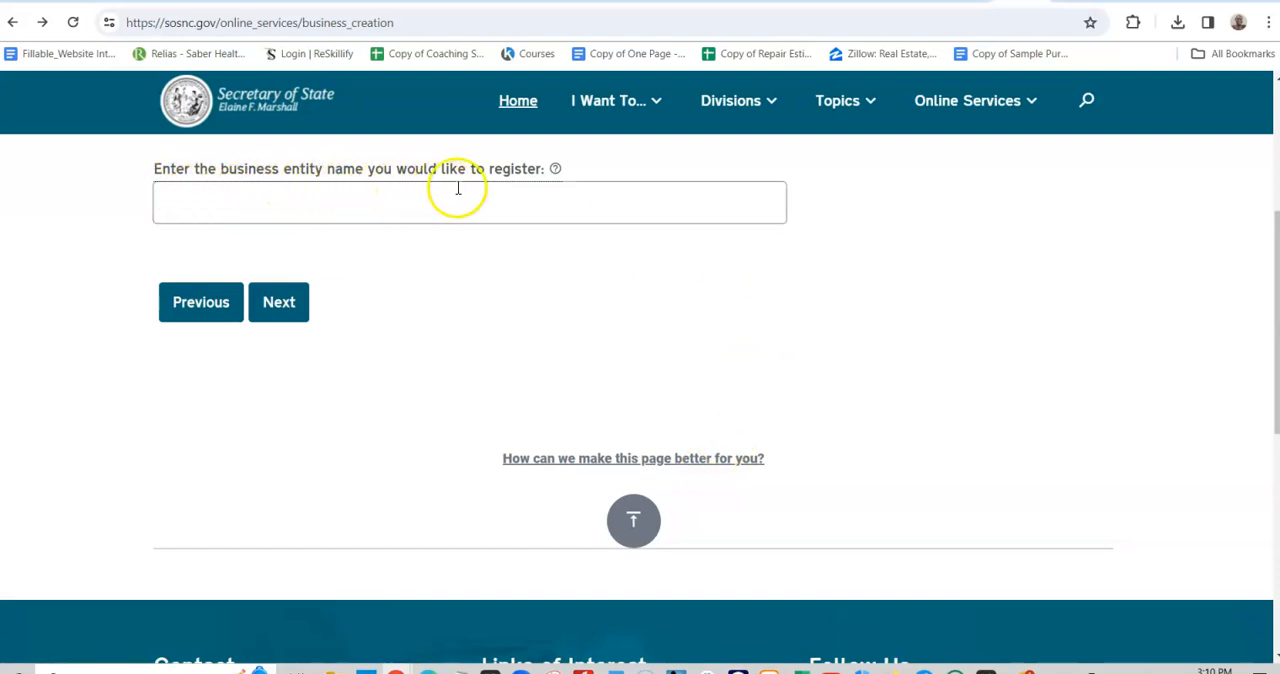
{"action": "left_click", "coordinate": [477, 197]}
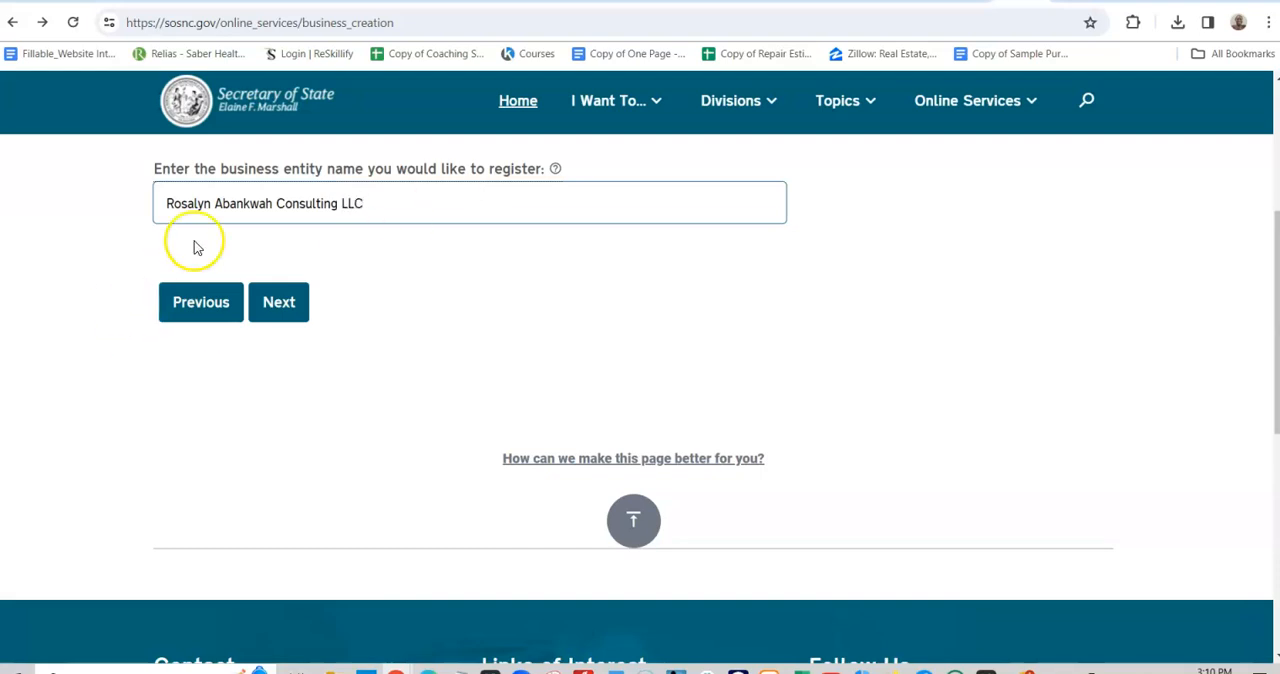
{"action": "left_click", "coordinate": [292, 300]}
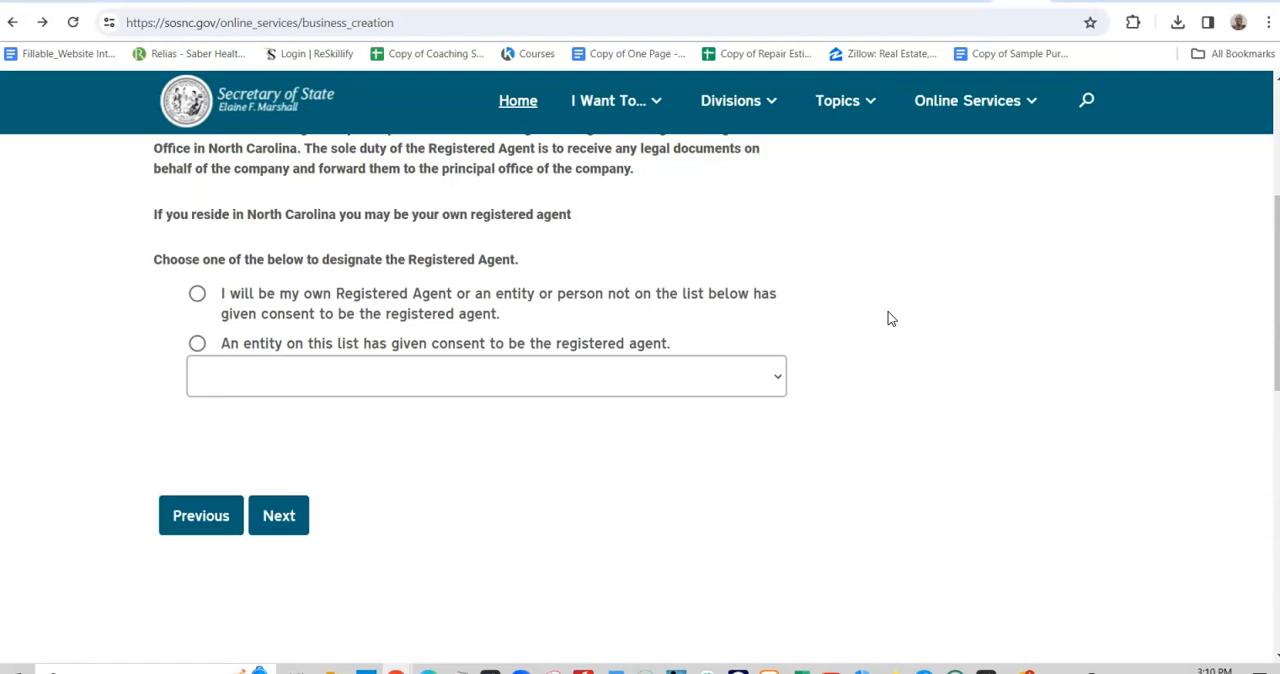
- Designate yourself as your own registered agent, and check the list of entities that have consented to be registered agents
{"action": "scroll", "coordinate": [704, 320], "scroll_direction": "up", "scroll_amount": 1}
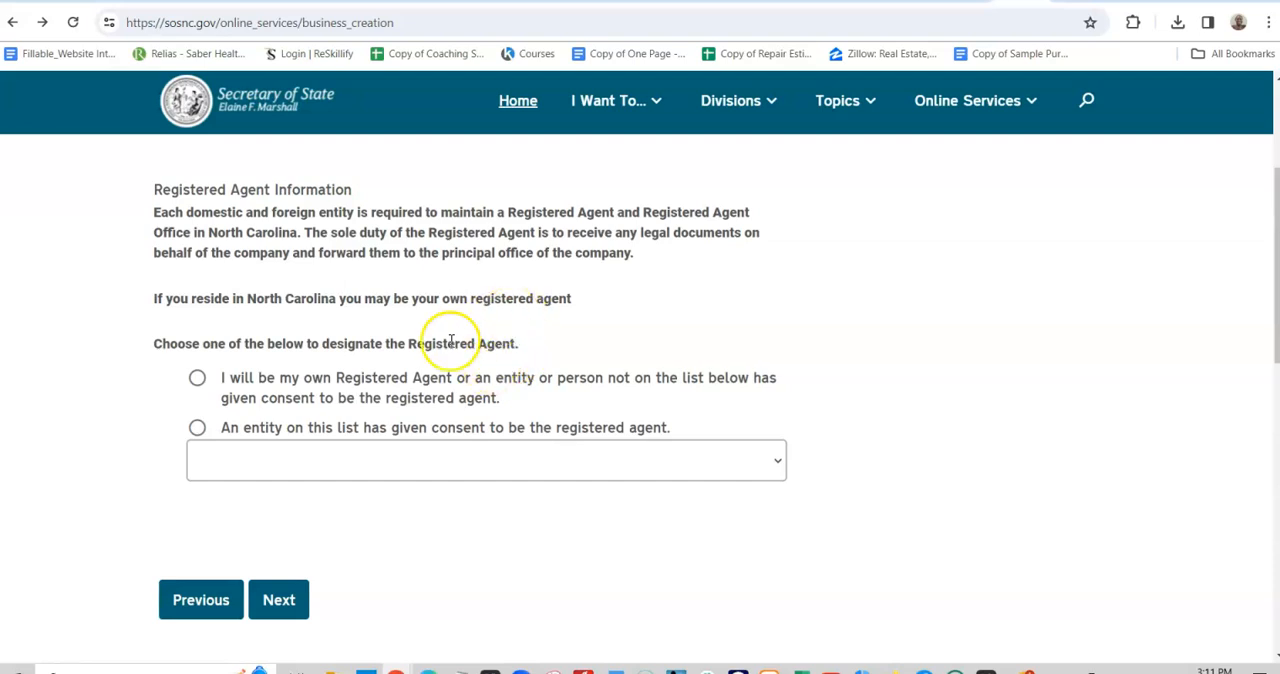
{"action": "left_click_drag", "start_coordinate": [406, 343], "coordinate": [507, 362]}
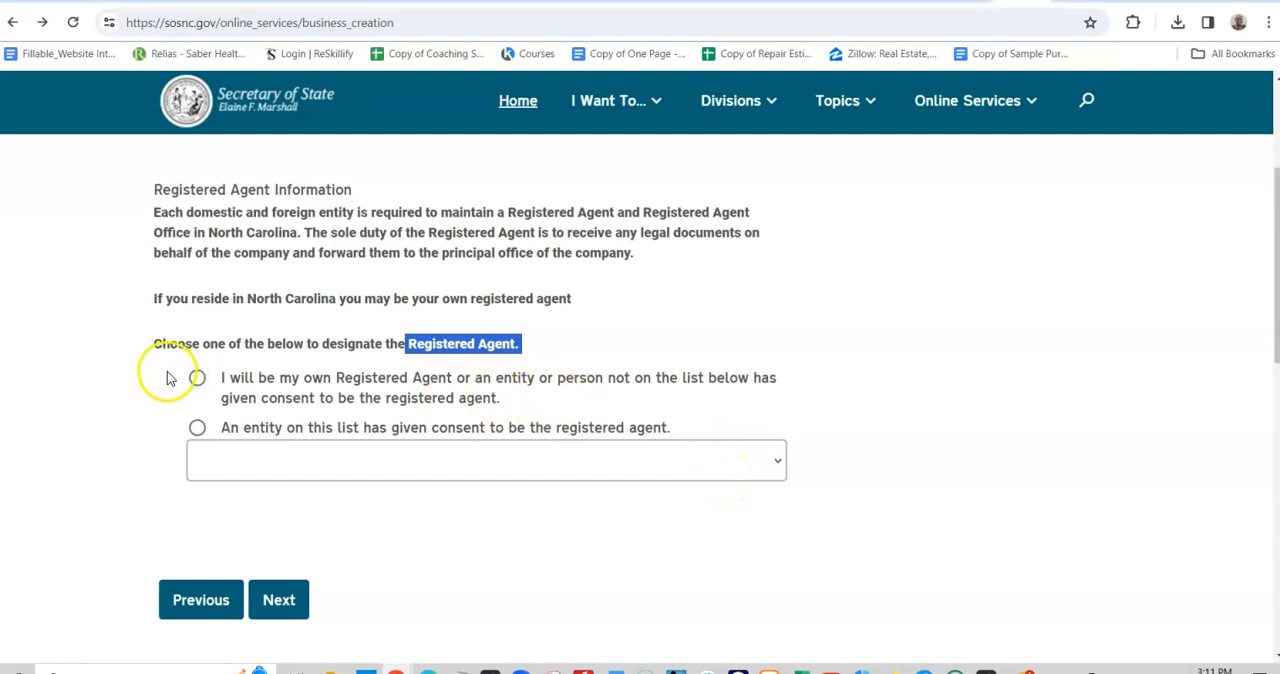
{"action": "left_click", "coordinate": [203, 384]}
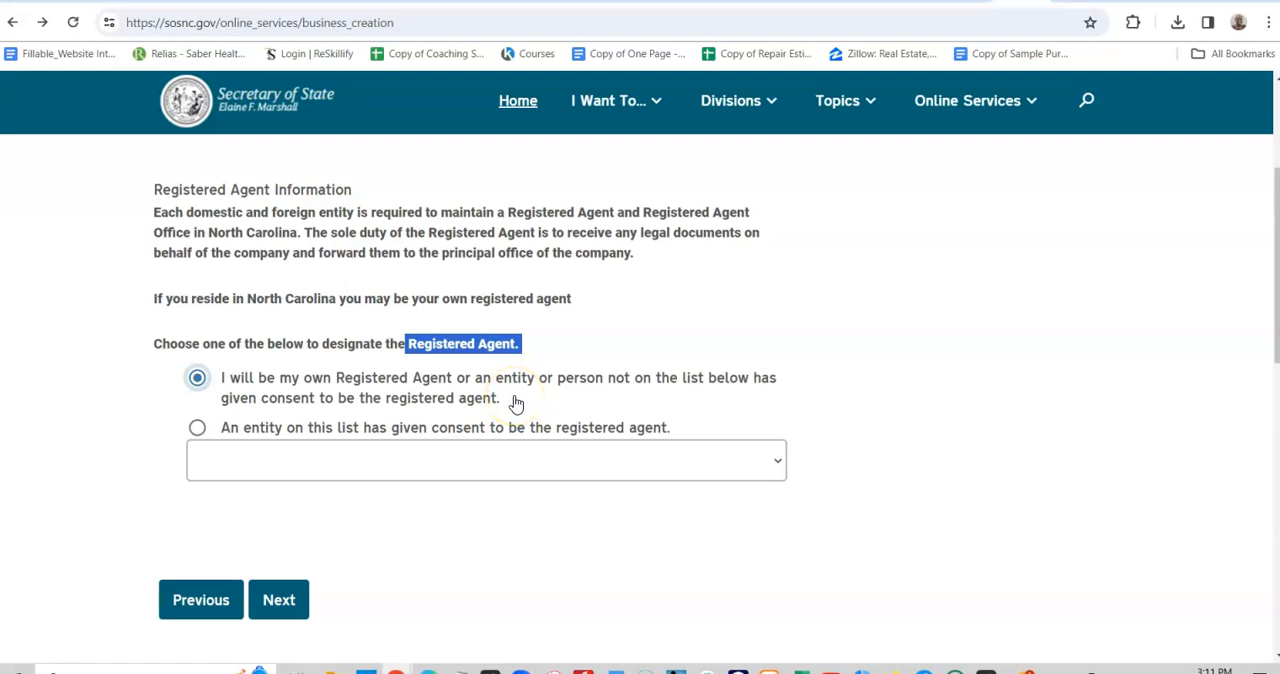
{"action": "left_click", "coordinate": [716, 462]}
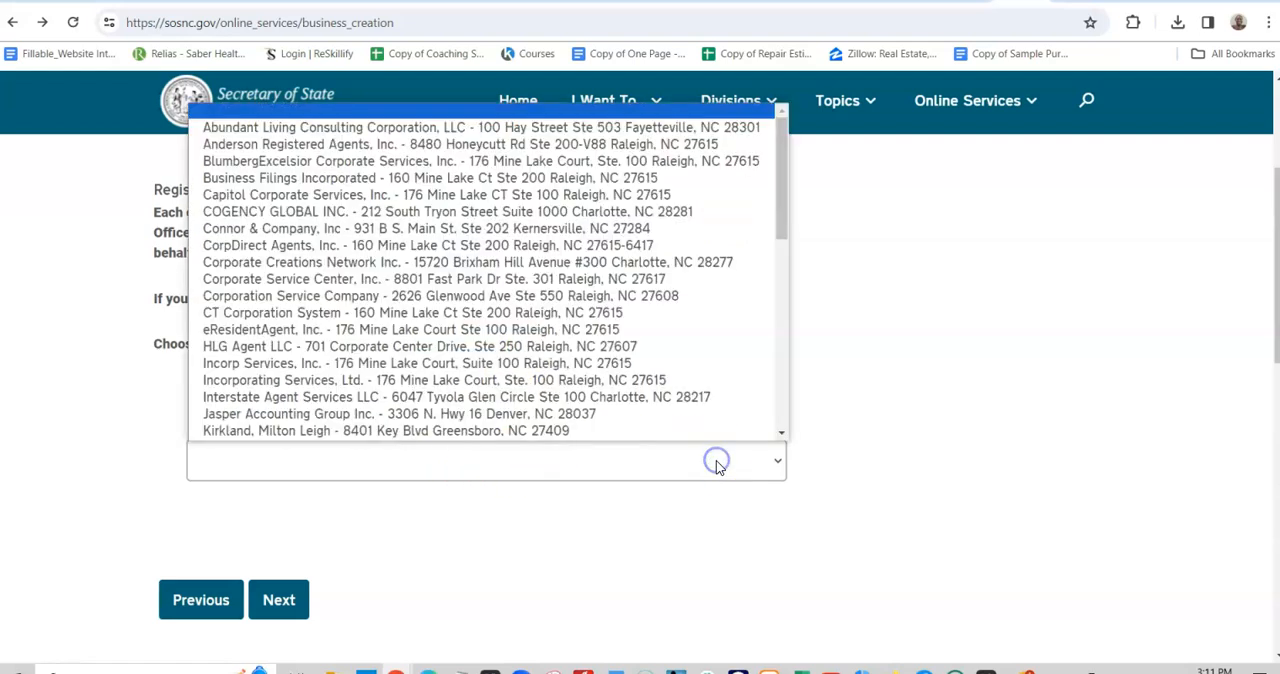
{"action": "scroll", "coordinate": [704, 432], "scroll_direction": "down", "scroll_amount": 1}
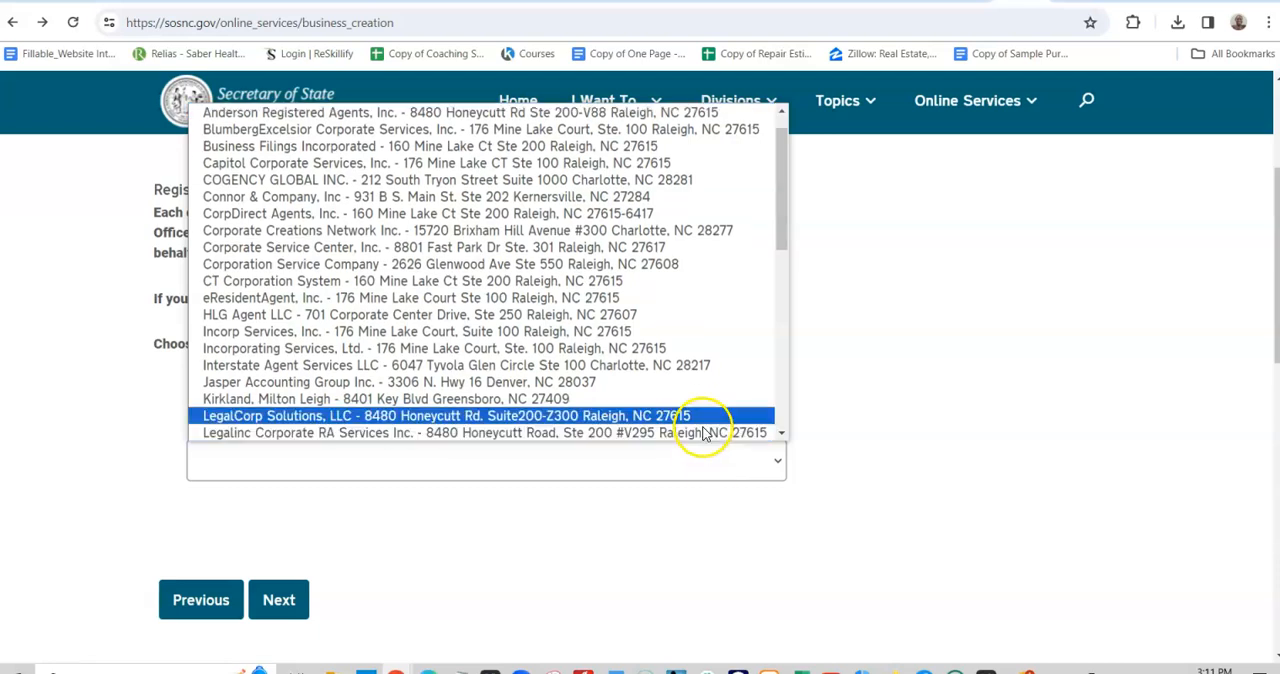
{"action": "scroll", "coordinate": [700, 250], "scroll_direction": "down", "scroll_amount": 10}
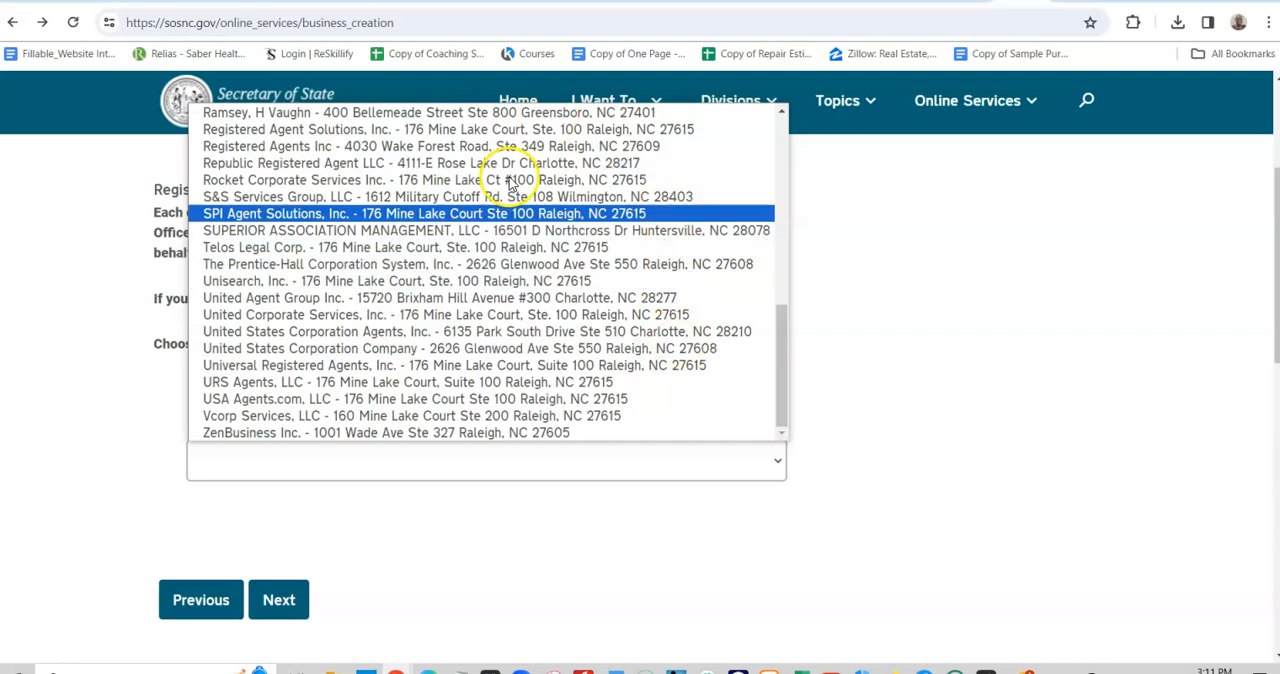
{"action": "left_click", "coordinate": [895, 281]}
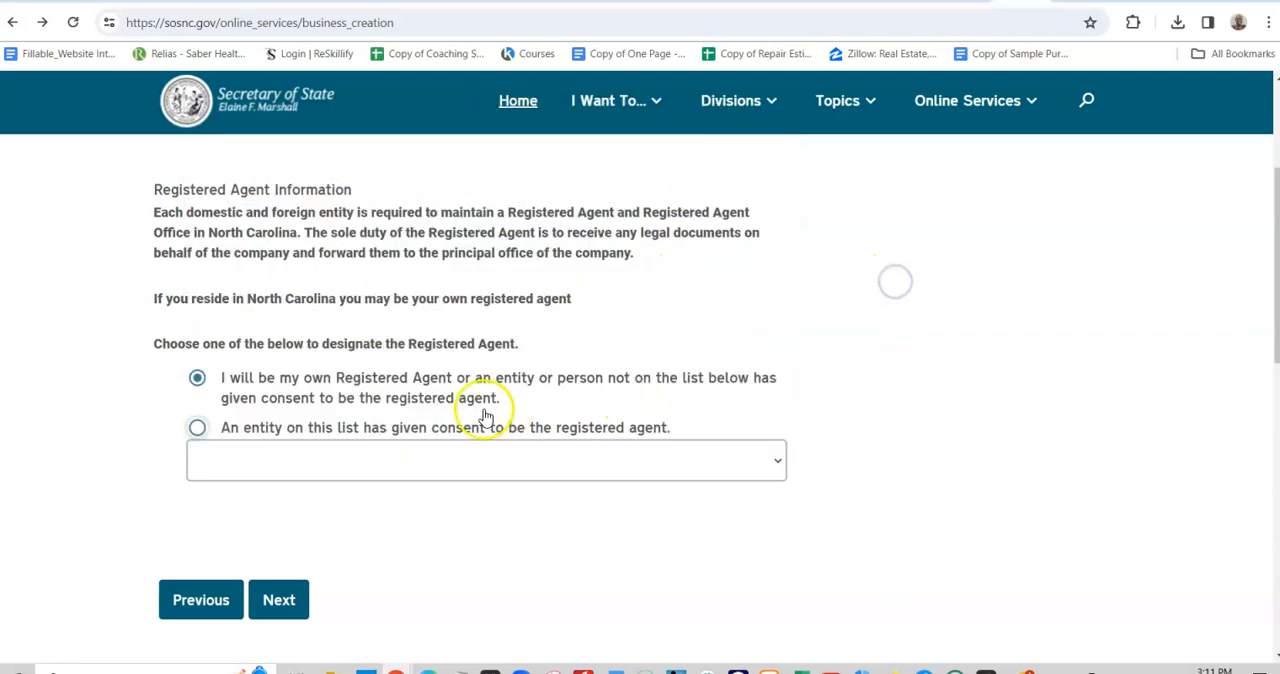
- Submit the registered agent choice and continue to the page for the agent's email and entity details
{"action": "left_click", "coordinate": [283, 604]}
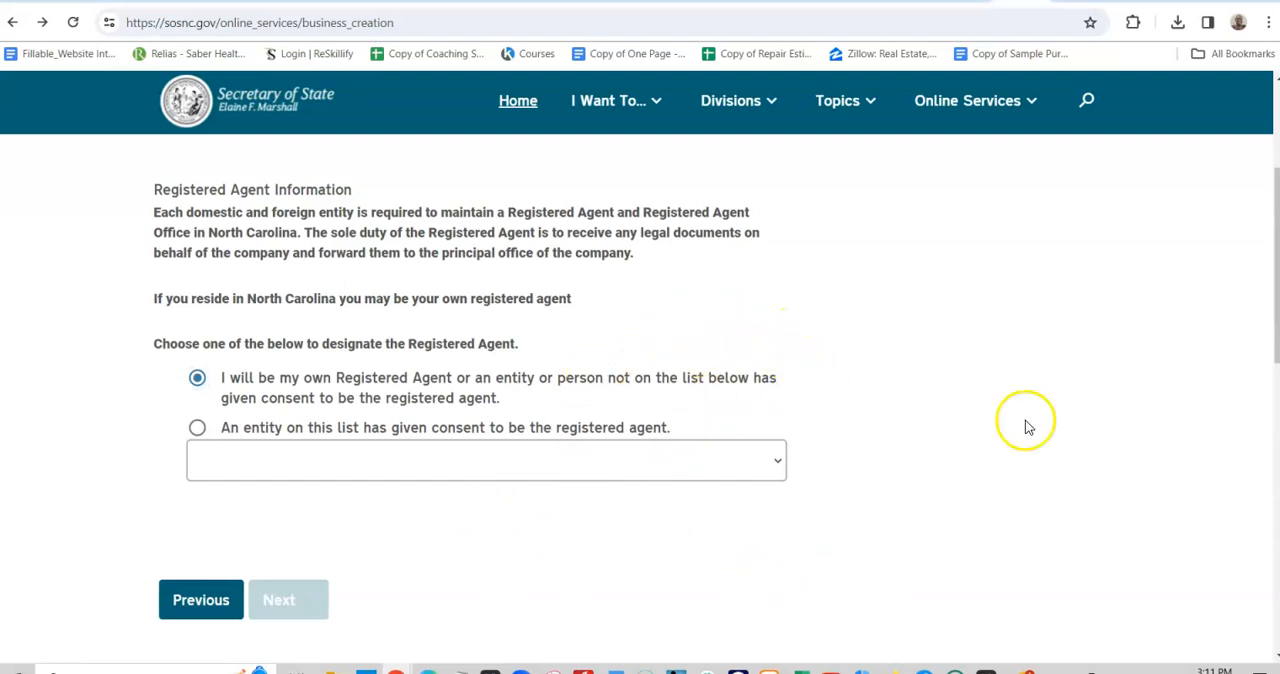
{"action": "scroll", "coordinate": [806, 575], "scroll_direction": "down", "scroll_amount": 3}
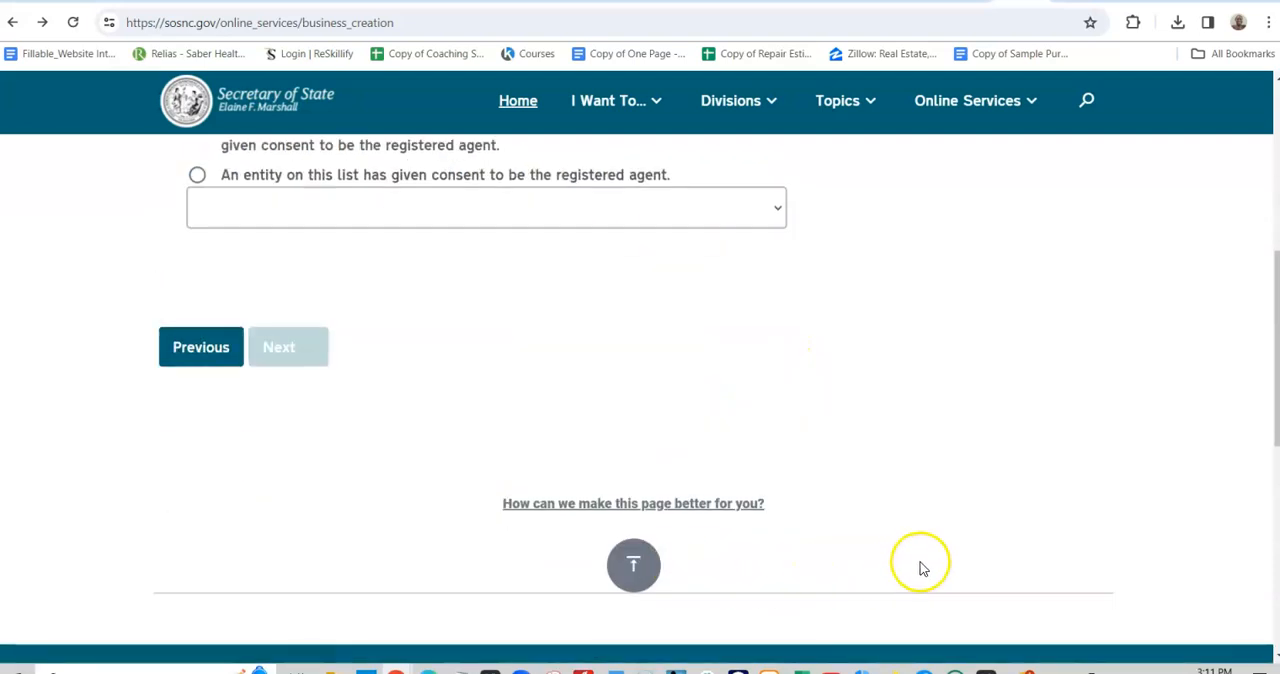
{"action": "scroll", "coordinate": [920, 563], "scroll_direction": "up", "scroll_amount": 4}
{"action": "scroll", "coordinate": [908, 557], "scroll_direction": "down", "scroll_amount": 5}
{"action": "scroll", "coordinate": [908, 557], "scroll_direction": "up", "scroll_amount": 3}
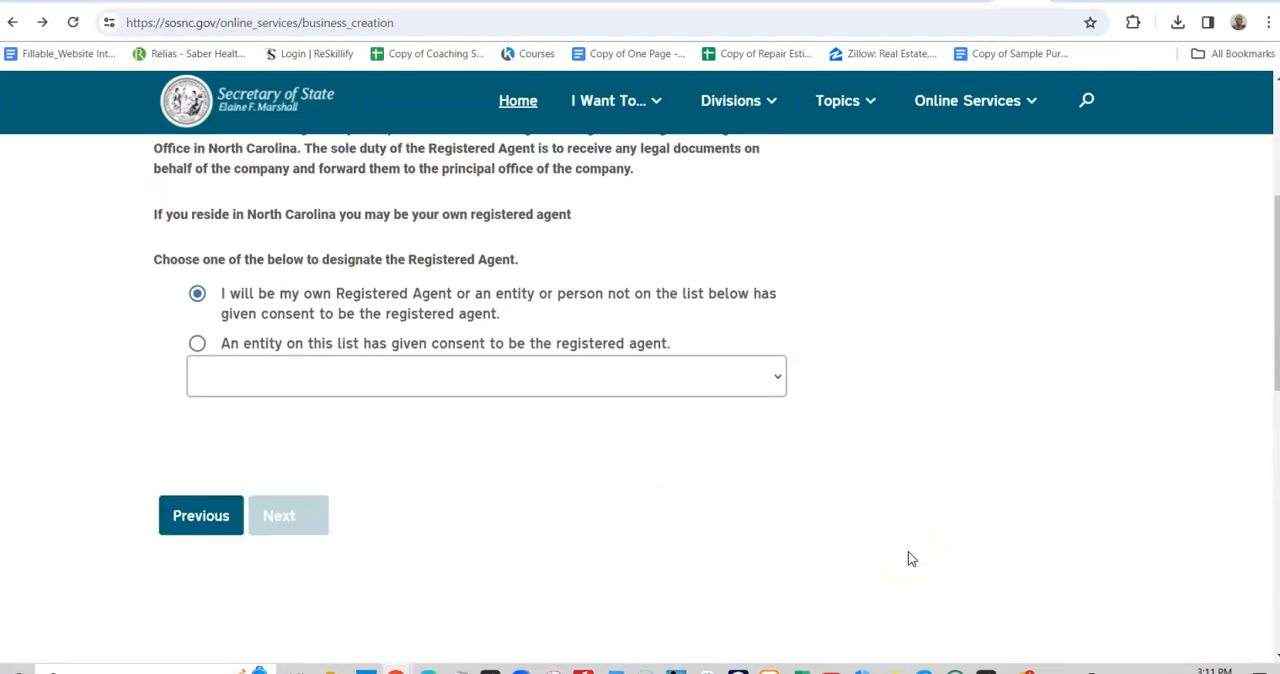
{"action": "scroll", "coordinate": [910, 558], "scroll_direction": "down", "scroll_amount": 3}
{"action": "scroll", "coordinate": [991, 551], "scroll_direction": "up", "scroll_amount": 3}
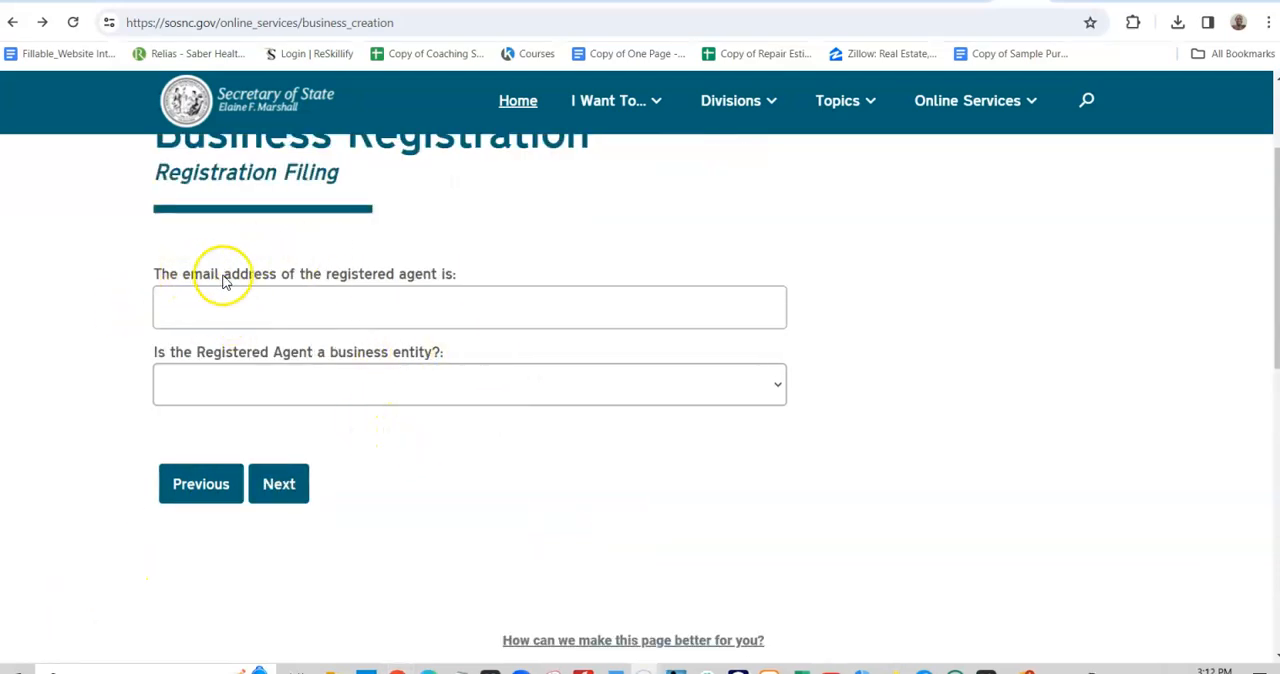
- Fill in the registered agent's email and name, answering No to whether the agent is a business entity
{"action": "left_click", "coordinate": [465, 309]}
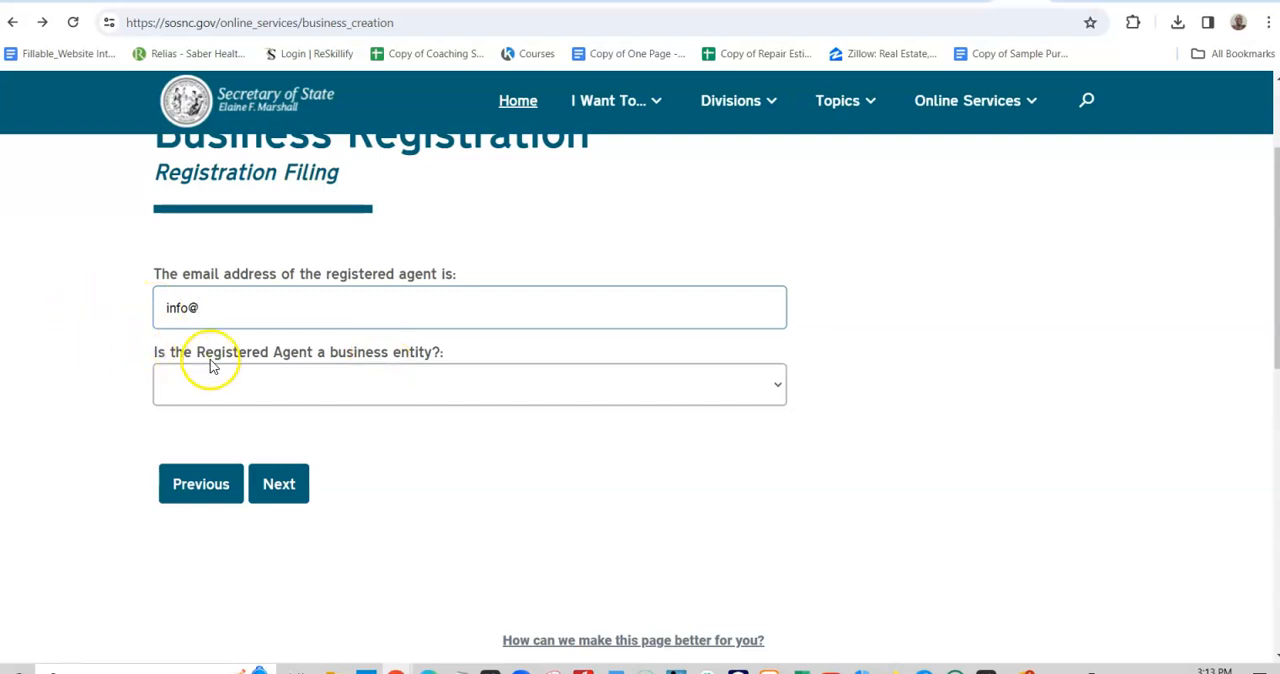
{"action": "left_click", "coordinate": [443, 386]}
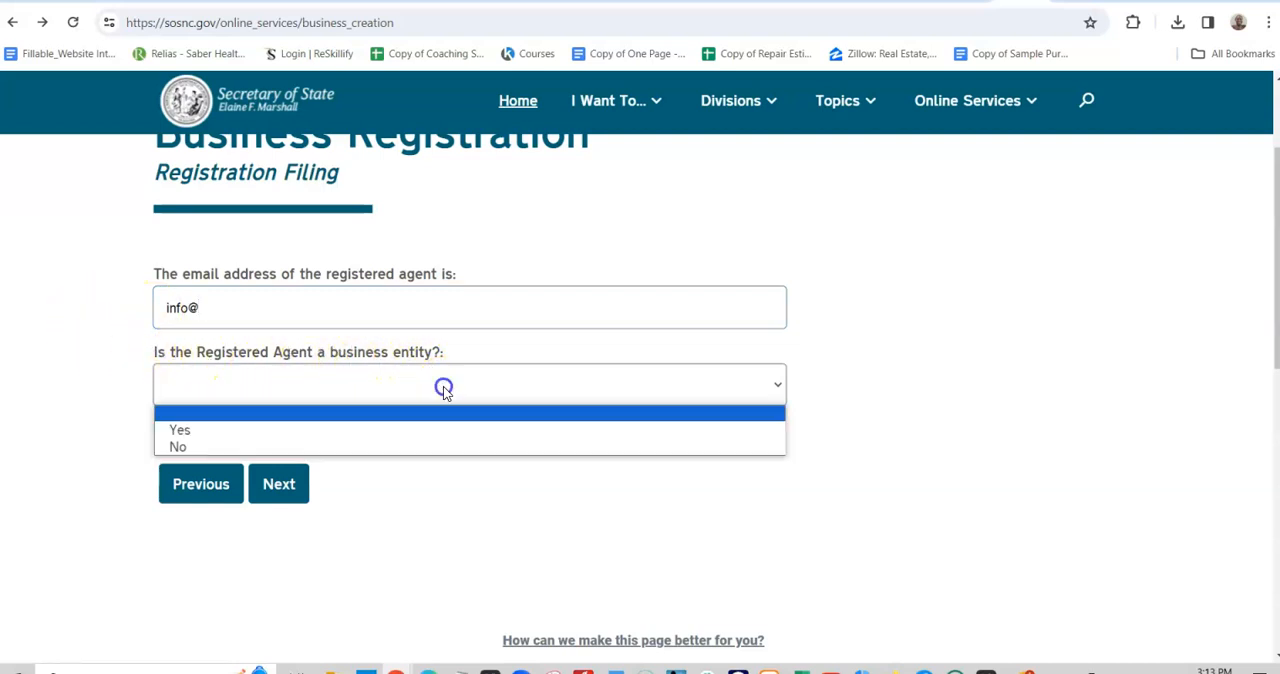
{"action": "left_click", "coordinate": [321, 447]}
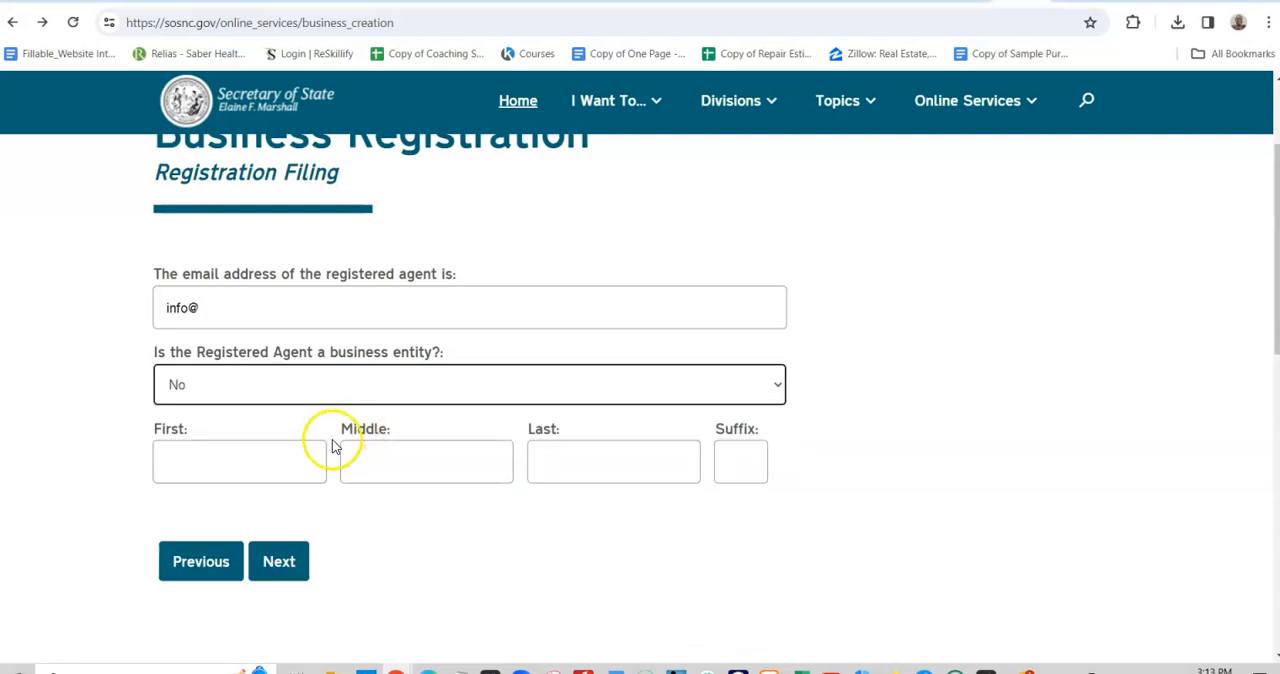
{"action": "left_click", "coordinate": [252, 466]}
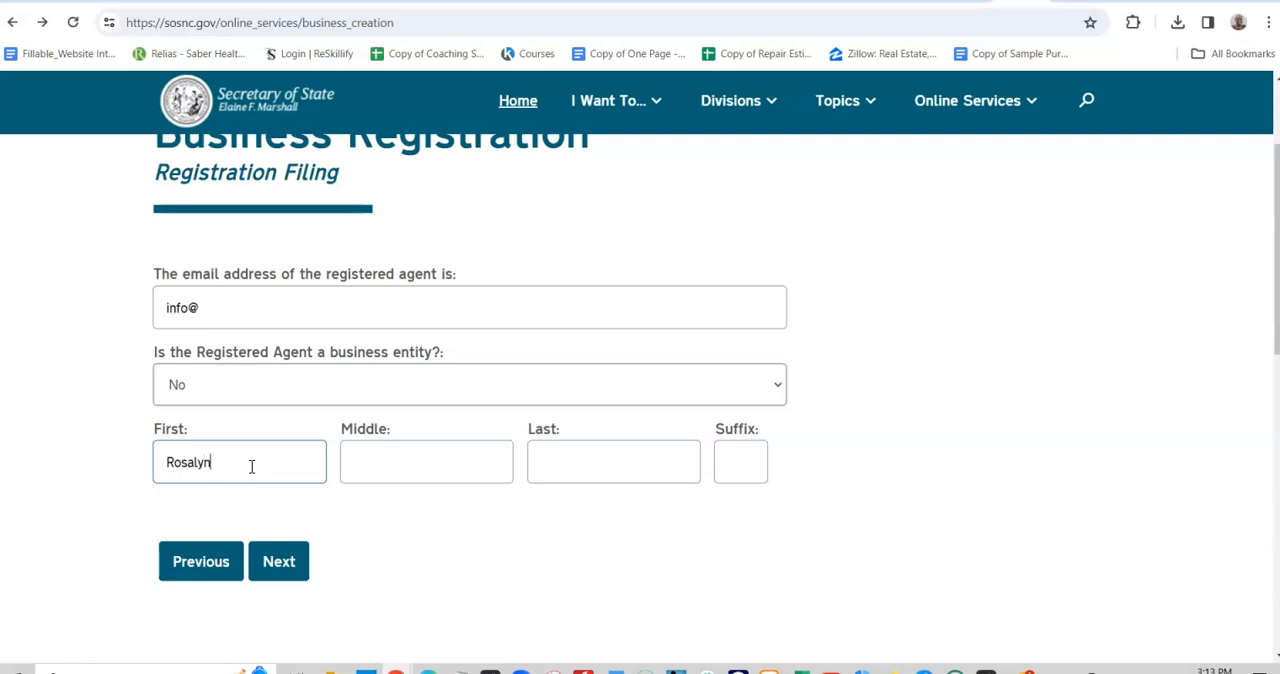
{"action": "key", "text": "Tab"}
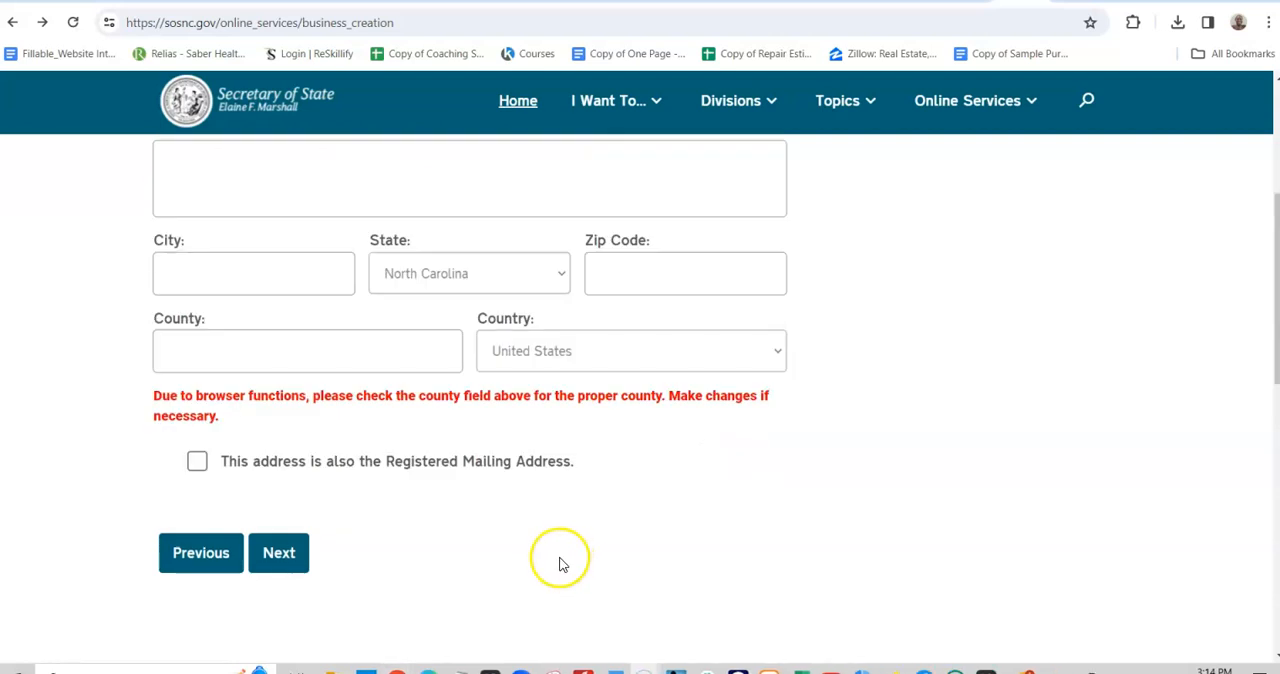
- Fill in the registered office's street address details, including city, zip code and county, and continue to the mailing address
{"action": "scroll", "coordinate": [560, 565], "scroll_direction": "up", "scroll_amount": 2}
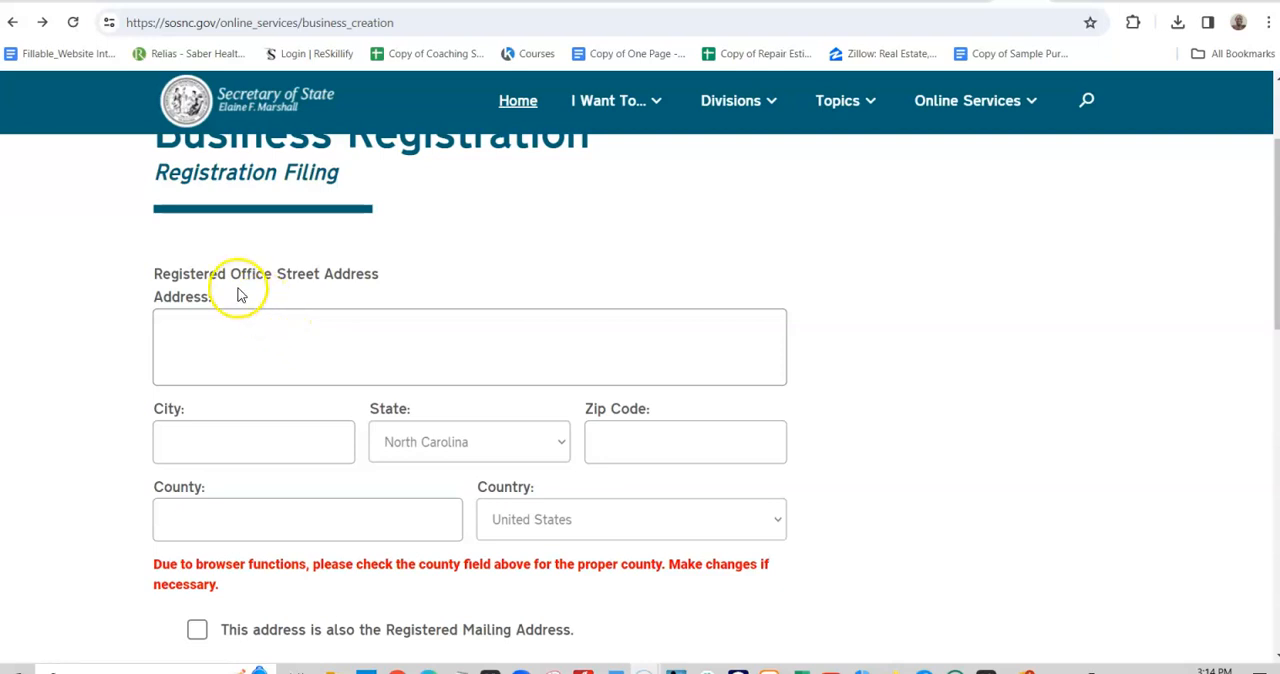
{"action": "left_click", "coordinate": [340, 346]}
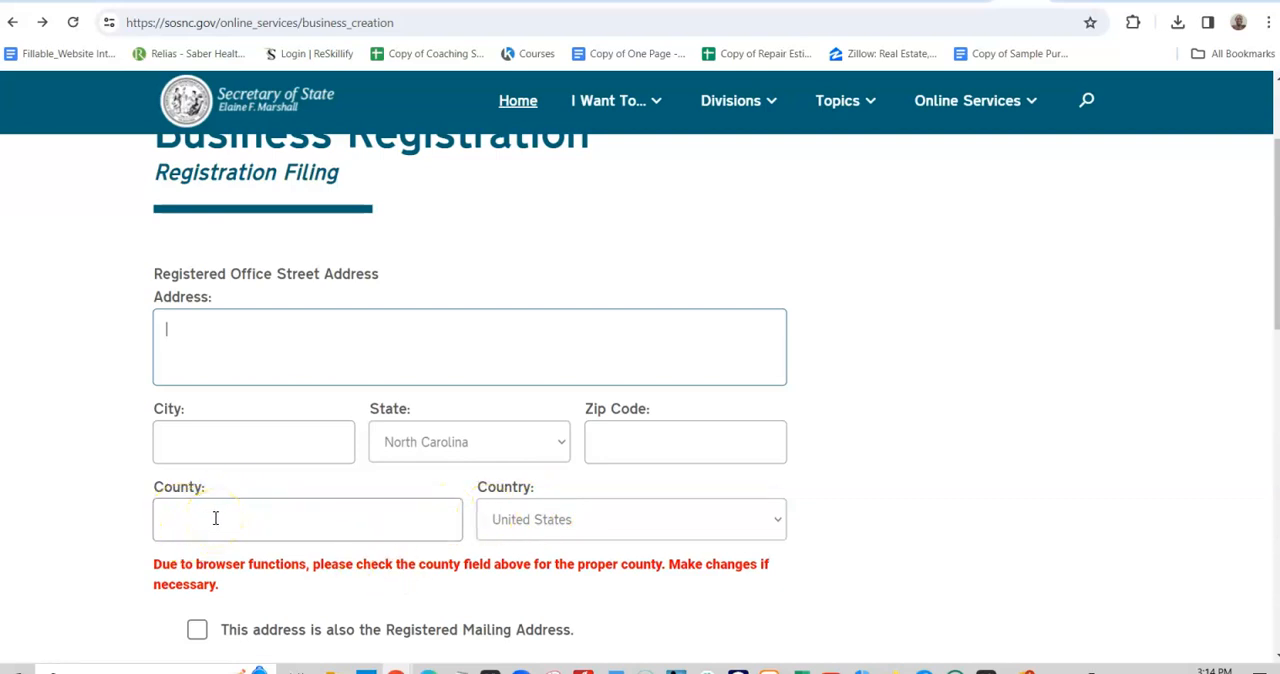
{"action": "scroll", "coordinate": [215, 518], "scroll_direction": "down", "scroll_amount": 2}
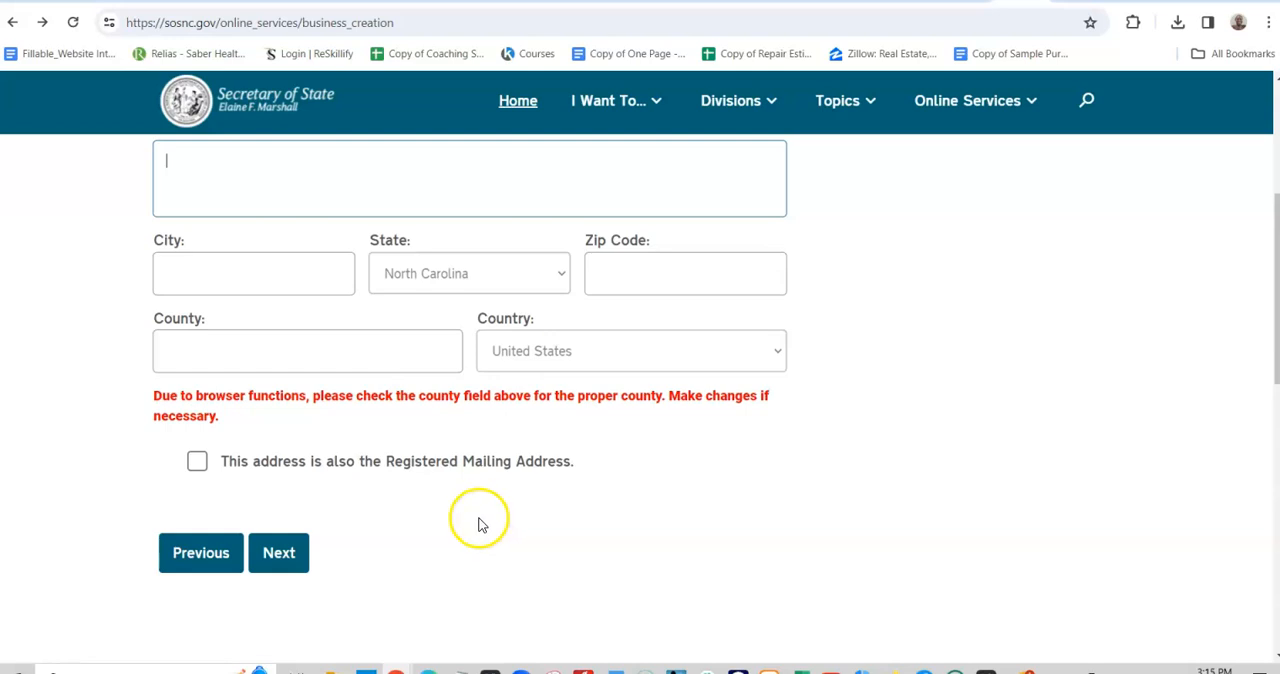
{"action": "scroll", "coordinate": [500, 520], "scroll_direction": "up", "scroll_amount": 3}
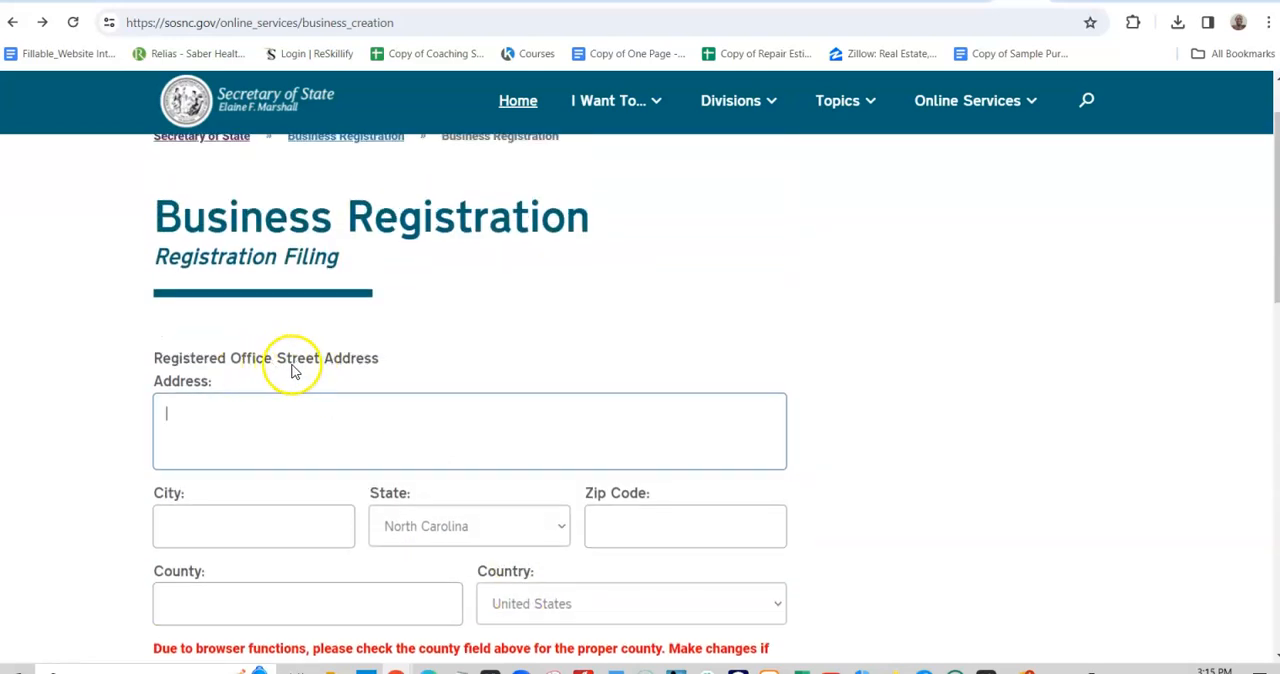
{"action": "scroll", "coordinate": [397, 457], "scroll_direction": "down", "scroll_amount": 1}
{"action": "scroll", "coordinate": [397, 457], "scroll_direction": "down", "scroll_amount": 2}
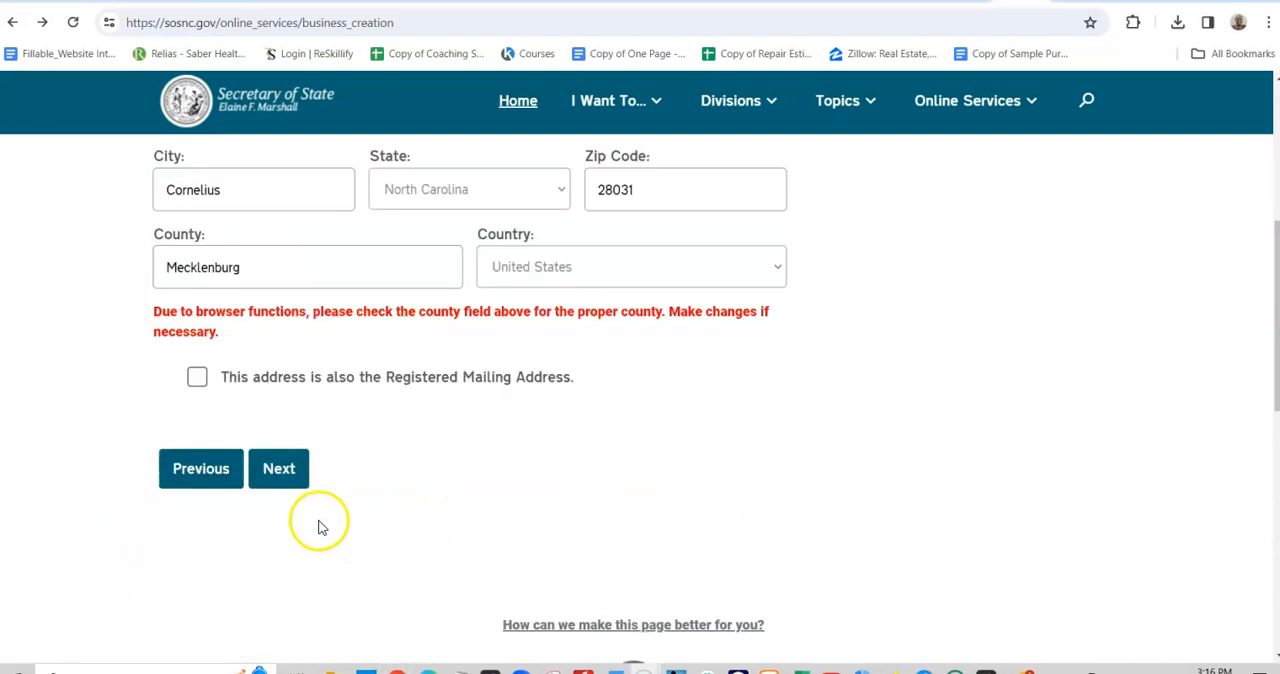
{"action": "left_click", "coordinate": [283, 472]}
{"action": "left_click", "coordinate": [285, 470]}
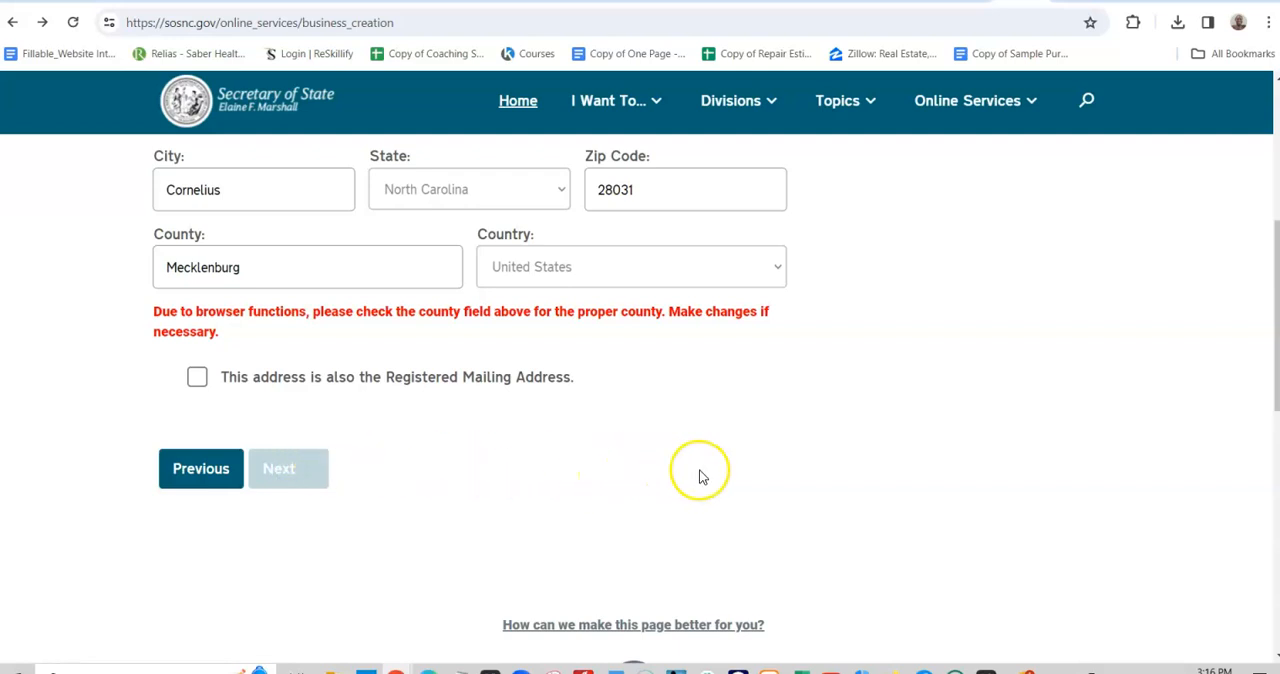
- Enter the county, zip code and city of the registered office mailing address, and continue to the principal office information
{"action": "scroll", "coordinate": [702, 474], "scroll_direction": "up", "scroll_amount": 2}
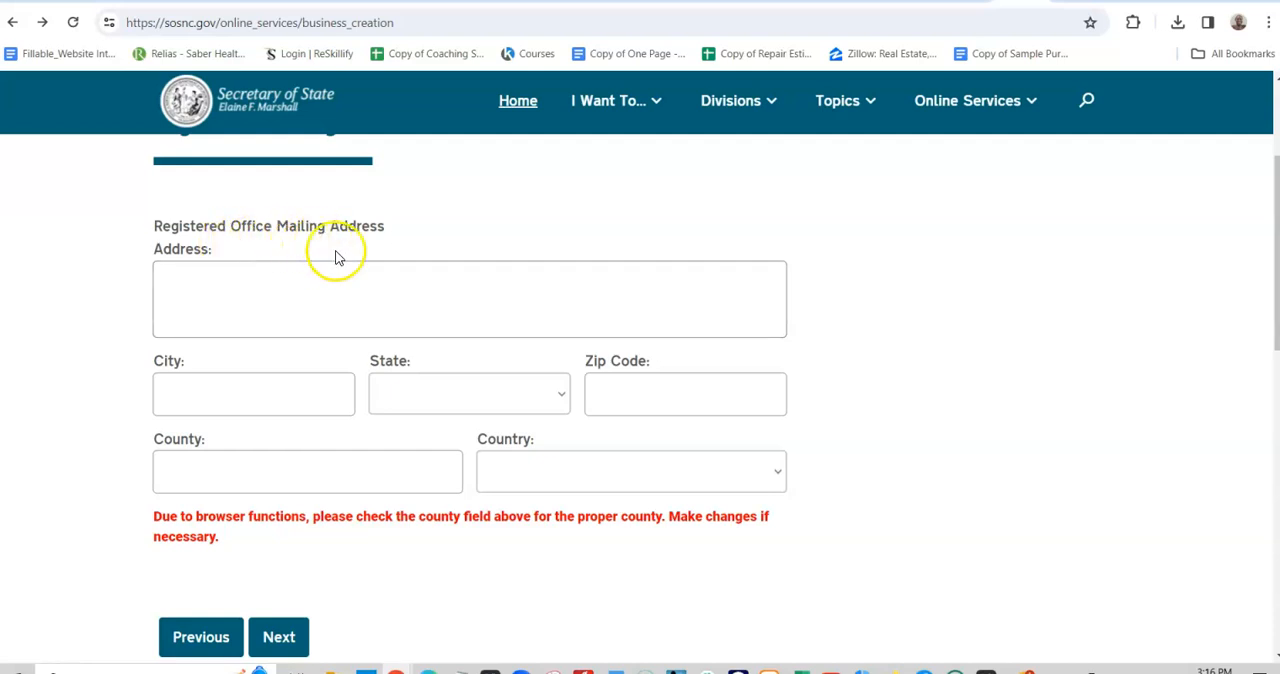
{"action": "left_click", "coordinate": [406, 470]}
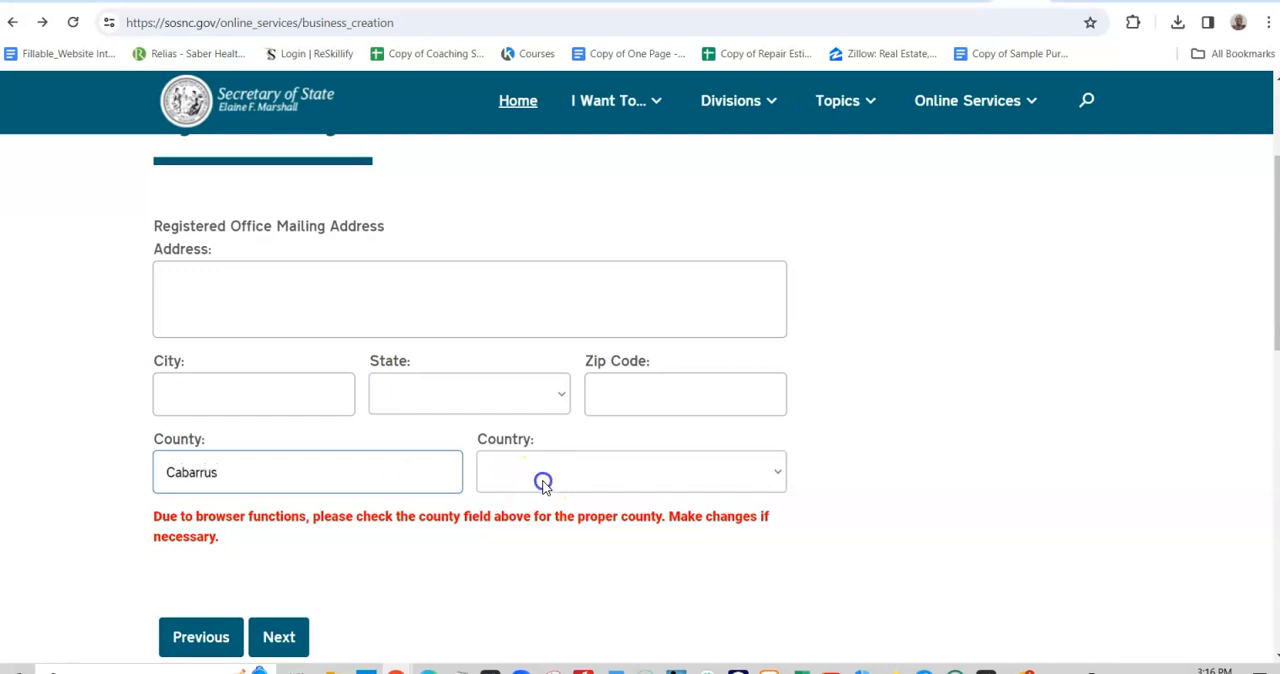
{"action": "left_click", "coordinate": [623, 393]}
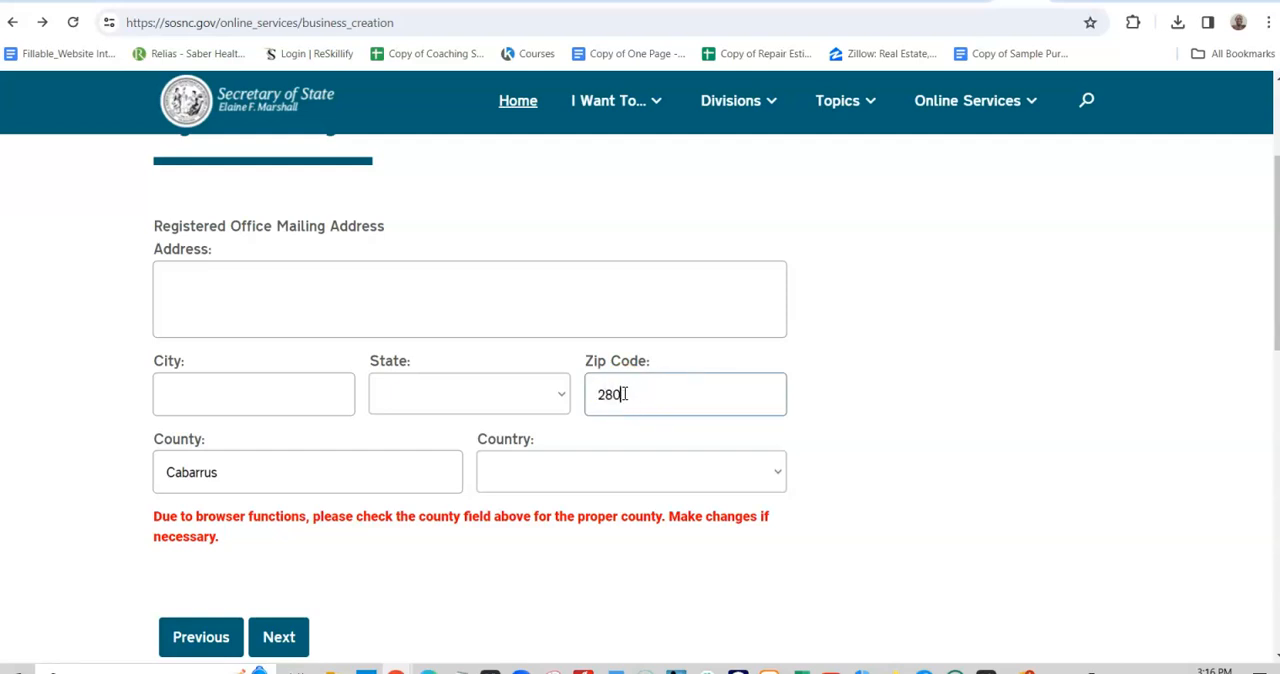
{"action": "left_click", "coordinate": [443, 394]}
{"action": "left_click", "coordinate": [258, 380]}
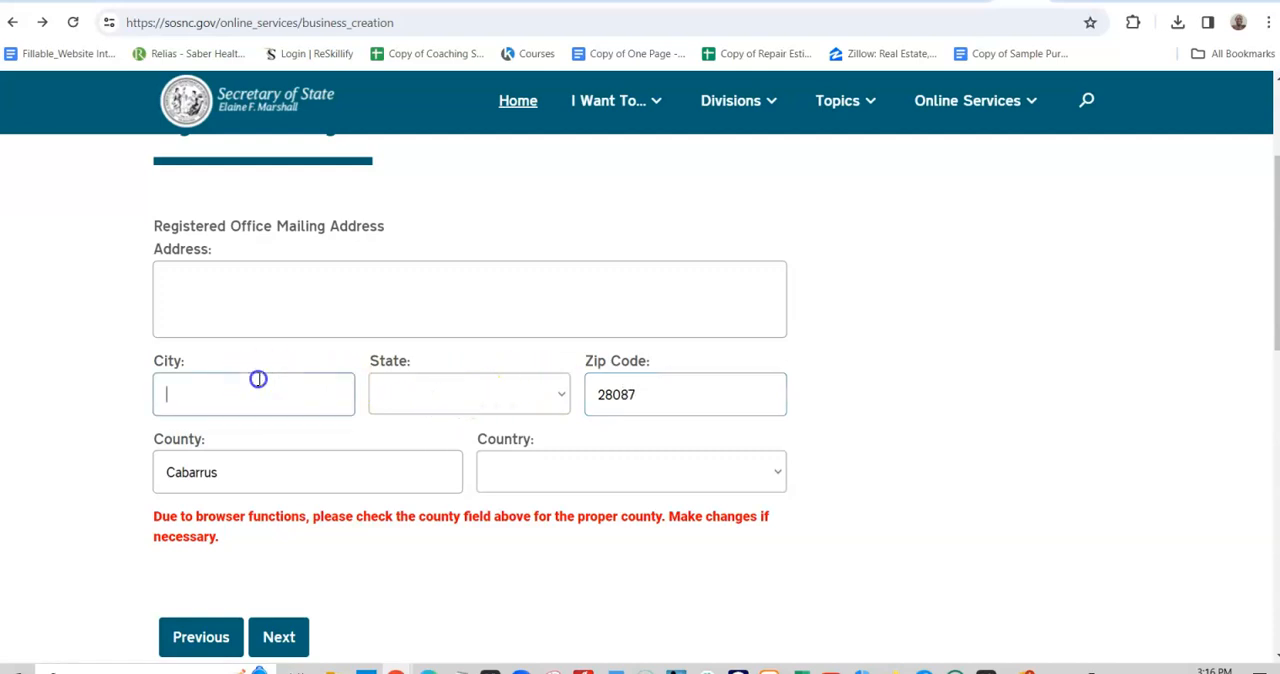
{"action": "type", "text": "Concord"}
{"action": "left_click", "coordinate": [137, 509]}
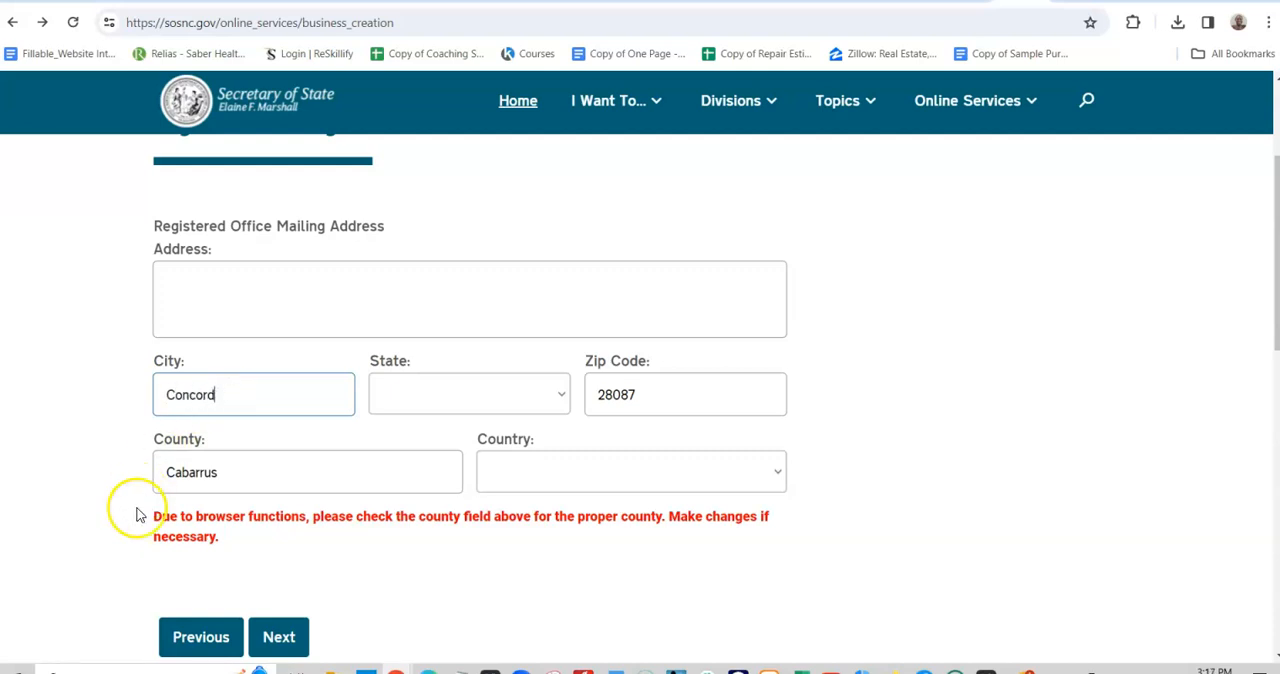
{"action": "scroll", "coordinate": [250, 450], "scroll_direction": "down", "scroll_amount": 2}
{"action": "left_click", "coordinate": [286, 429]}
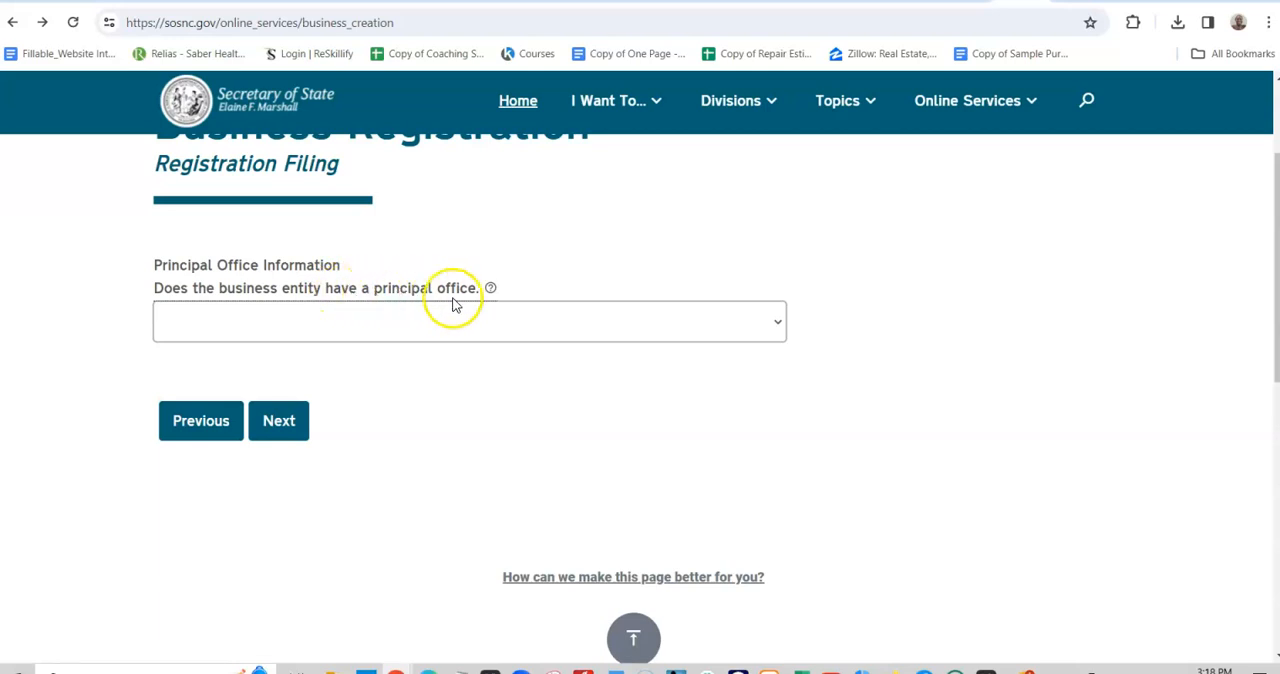
- Answer Yes to whether the business entity has a principal office
{"action": "left_click", "coordinate": [560, 321]}
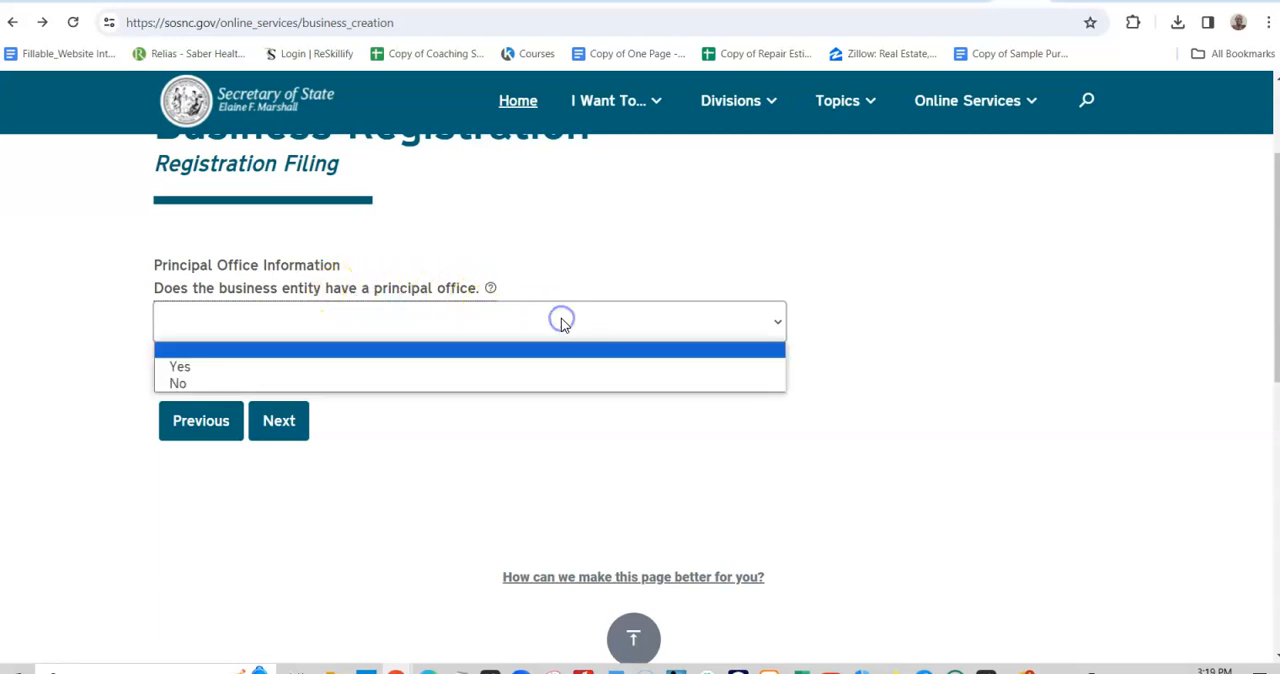
{"action": "left_click", "coordinate": [472, 366]}
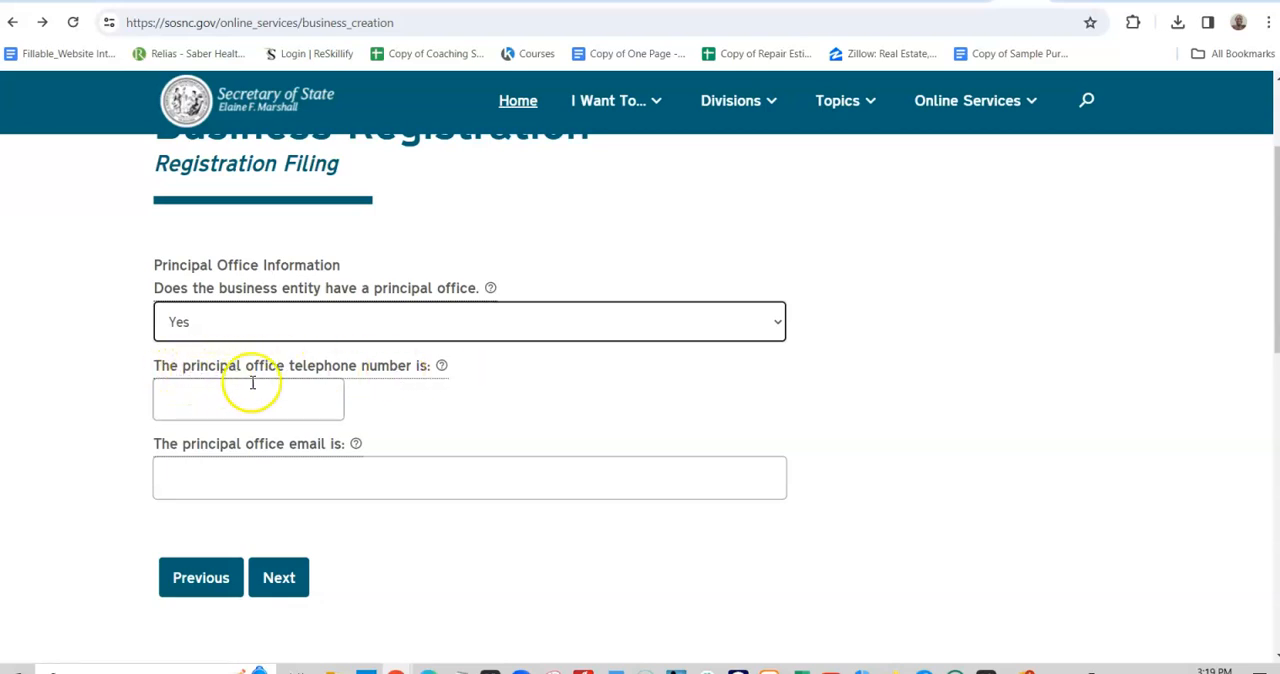
- Fill in the principal office's telephone number and email, and continue to its street address
{"action": "left_click", "coordinate": [285, 405]}
{"action": "left_click", "coordinate": [279, 398]}
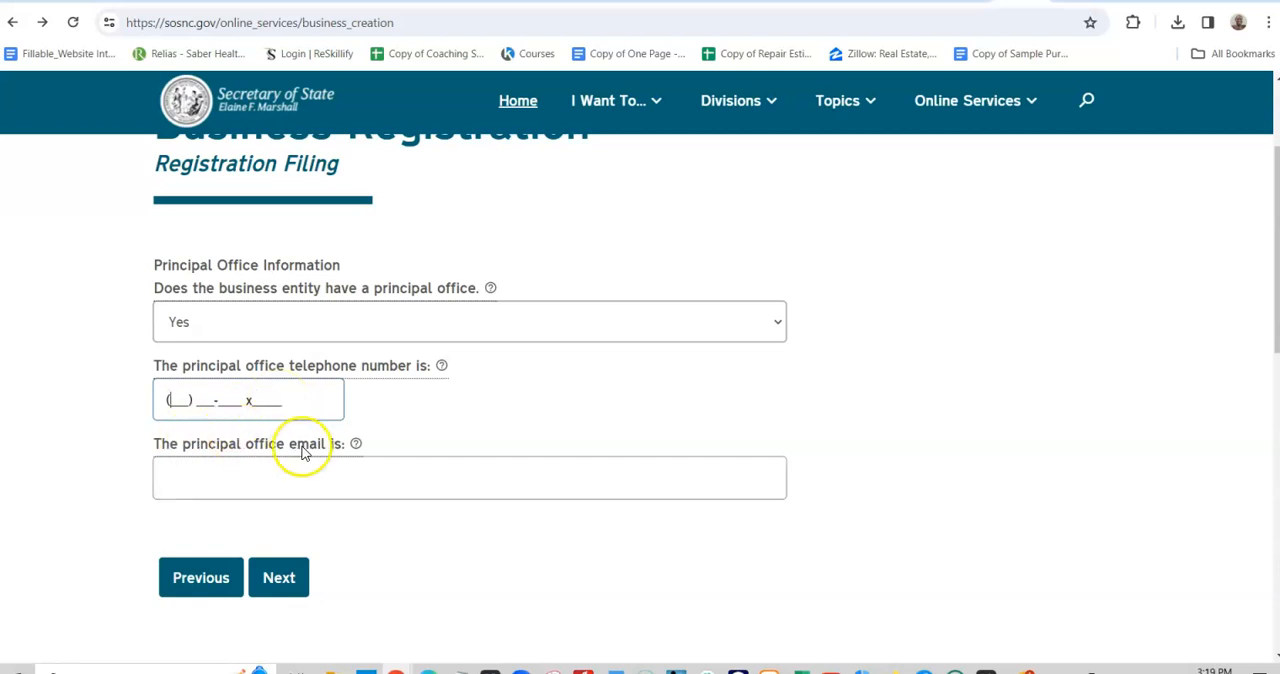
{"action": "left_click", "coordinate": [286, 485]}
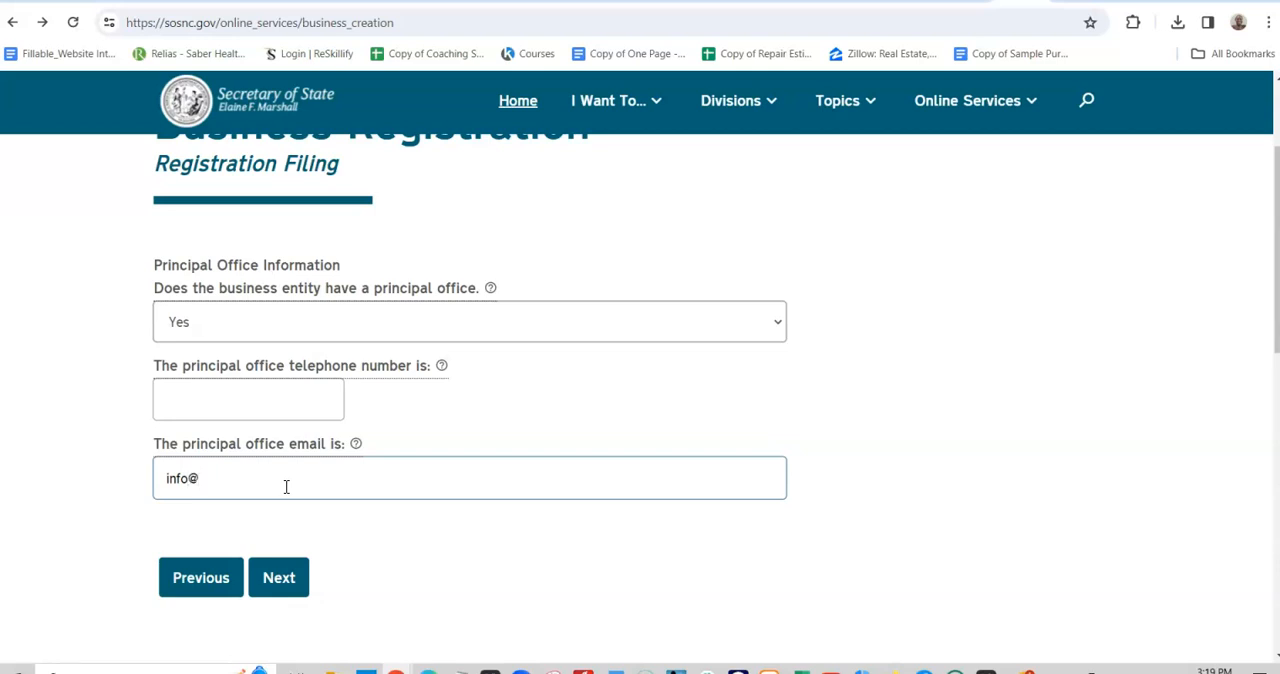
{"action": "left_click", "coordinate": [286, 402]}
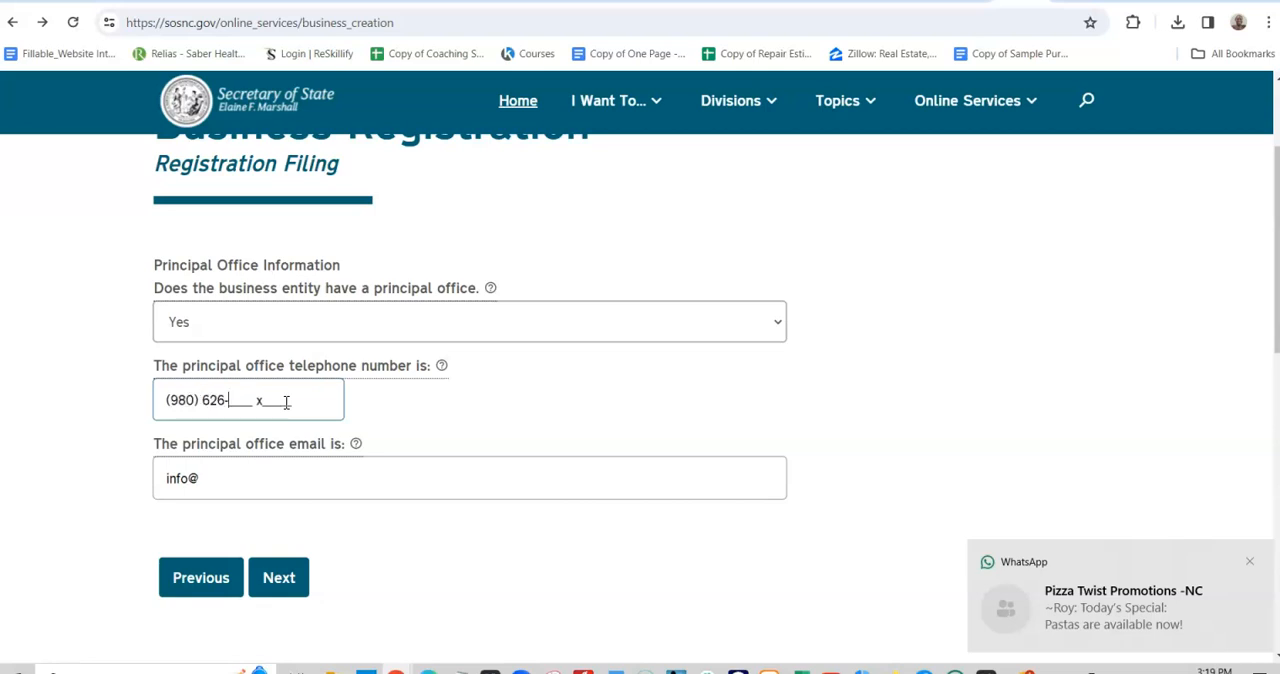
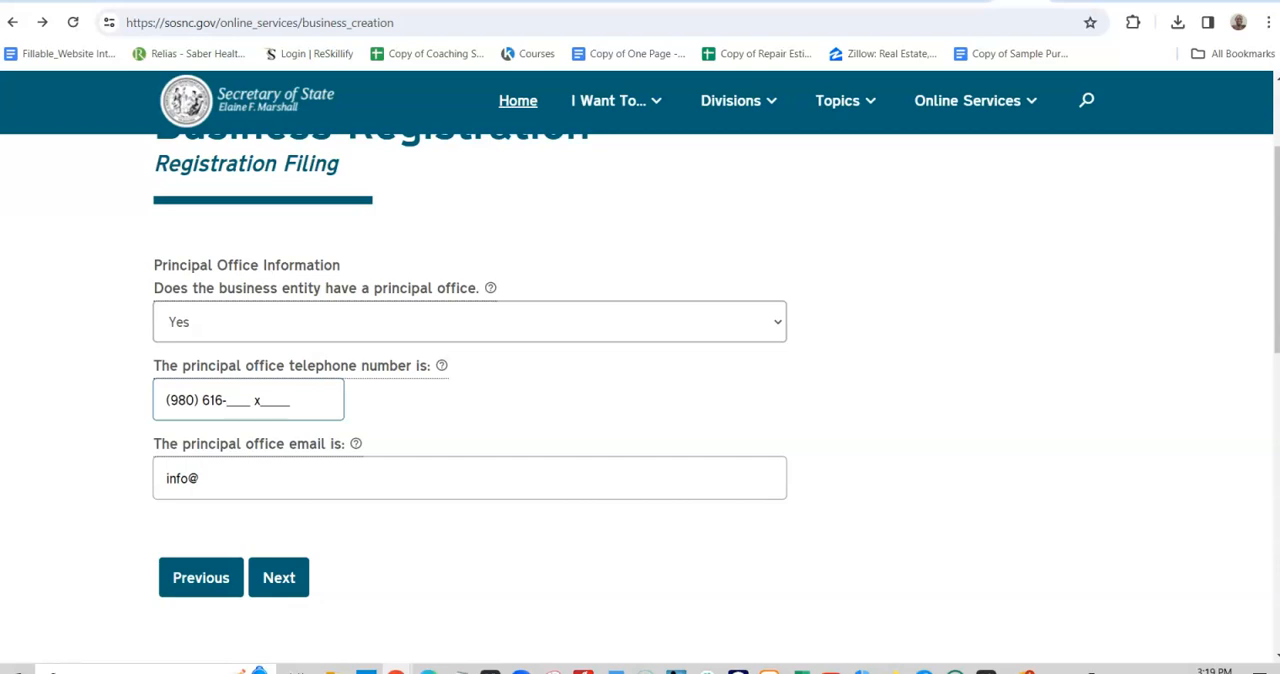
{"action": "left_click", "coordinate": [288, 241]}
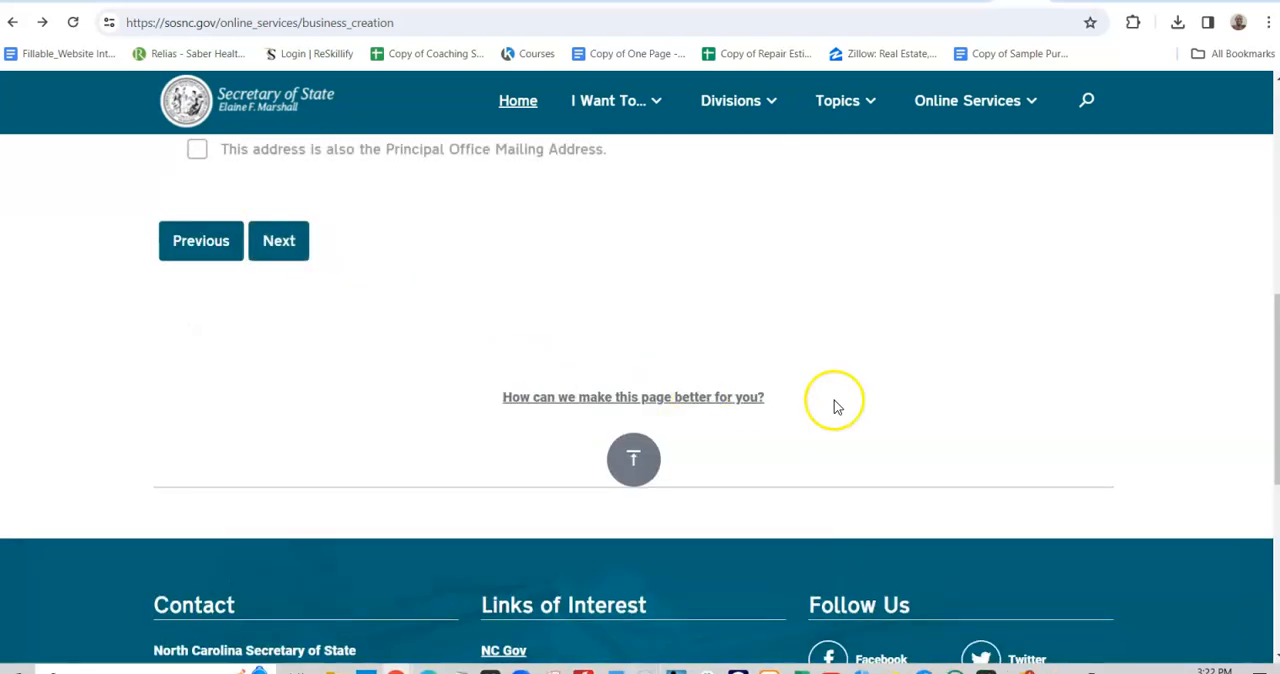
- Fill in the principal office's street address details, including county, zip code and city, and continue to the separate mailing address
{"action": "scroll", "coordinate": [834, 405], "scroll_direction": "up", "scroll_amount": 3}
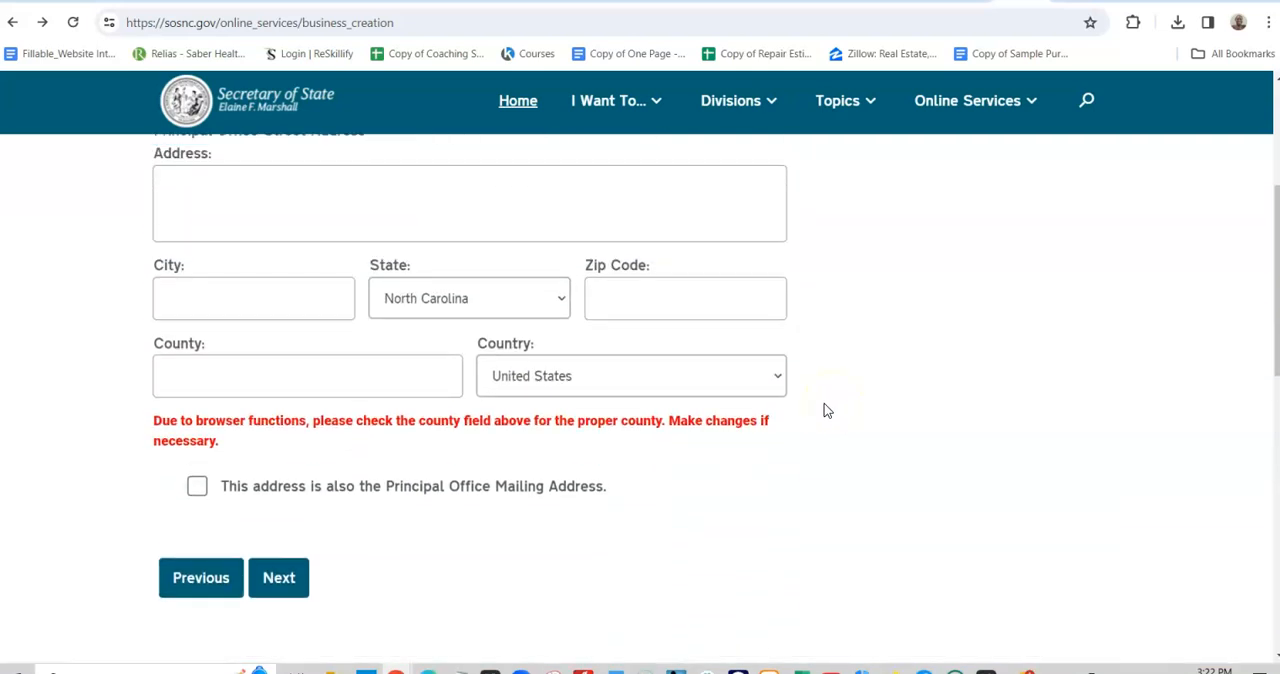
{"action": "scroll", "coordinate": [827, 410], "scroll_direction": "up", "scroll_amount": 1}
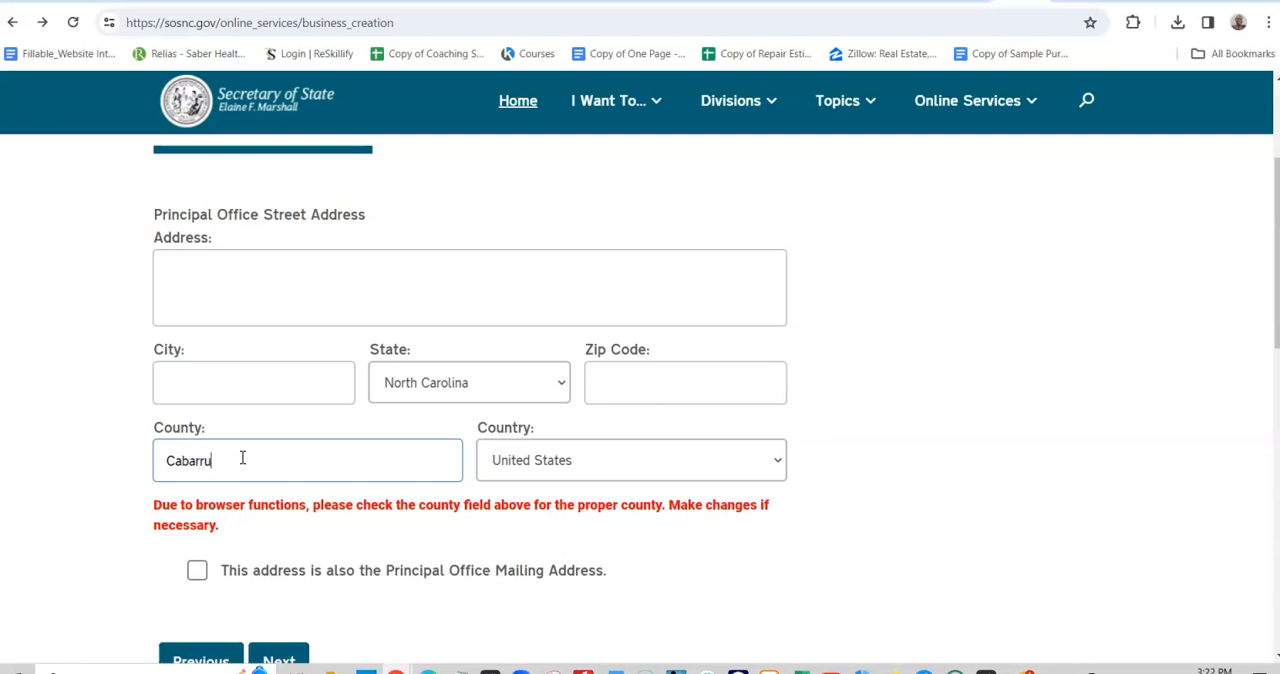
{"action": "left_click", "coordinate": [639, 388]}
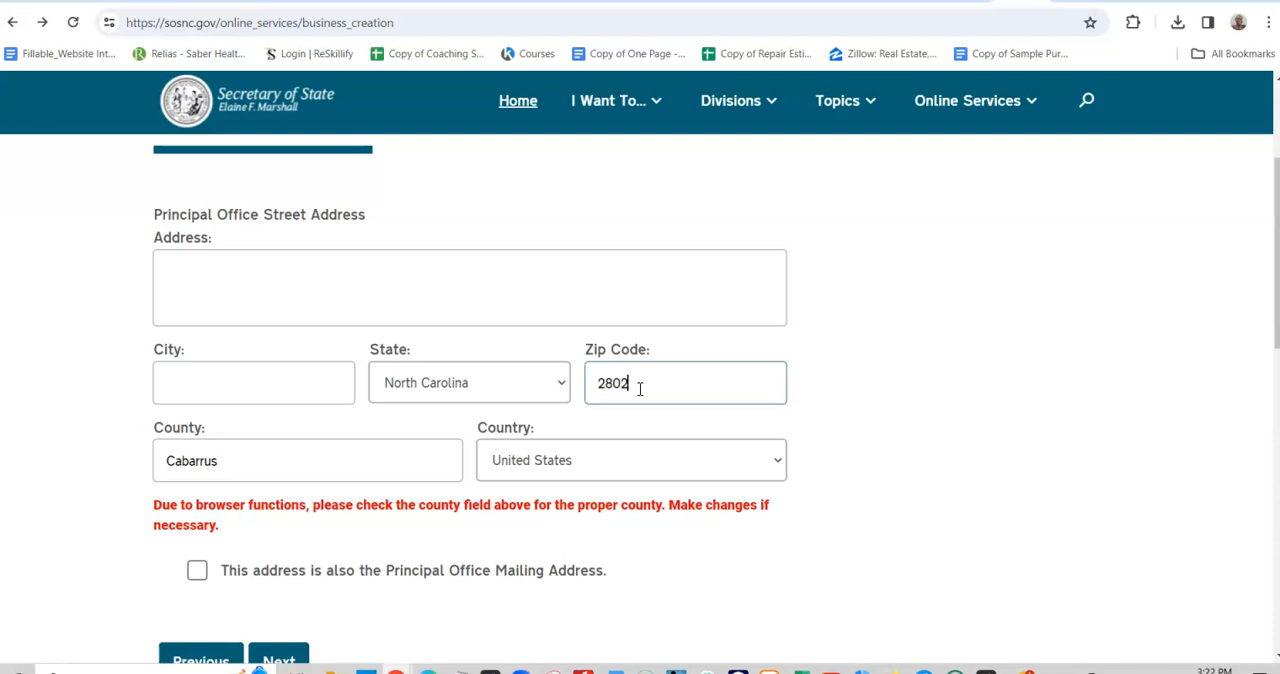
{"action": "left_click", "coordinate": [282, 398]}
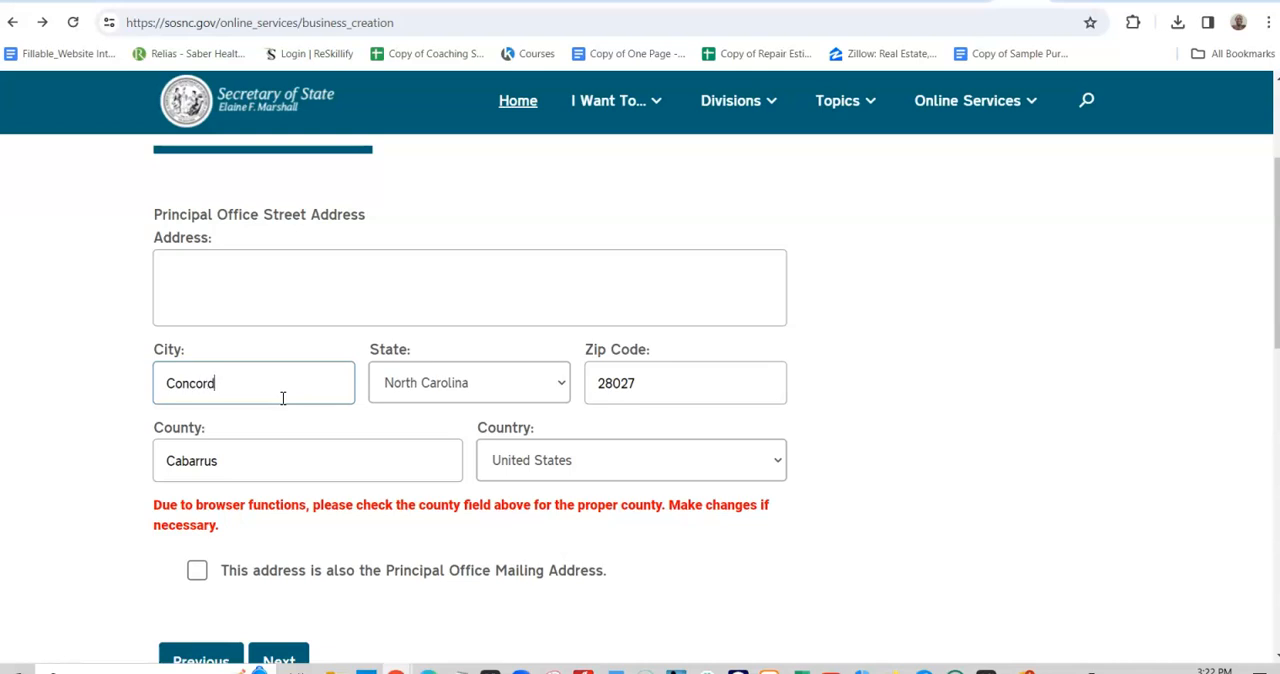
{"action": "left_click", "coordinate": [300, 288]}
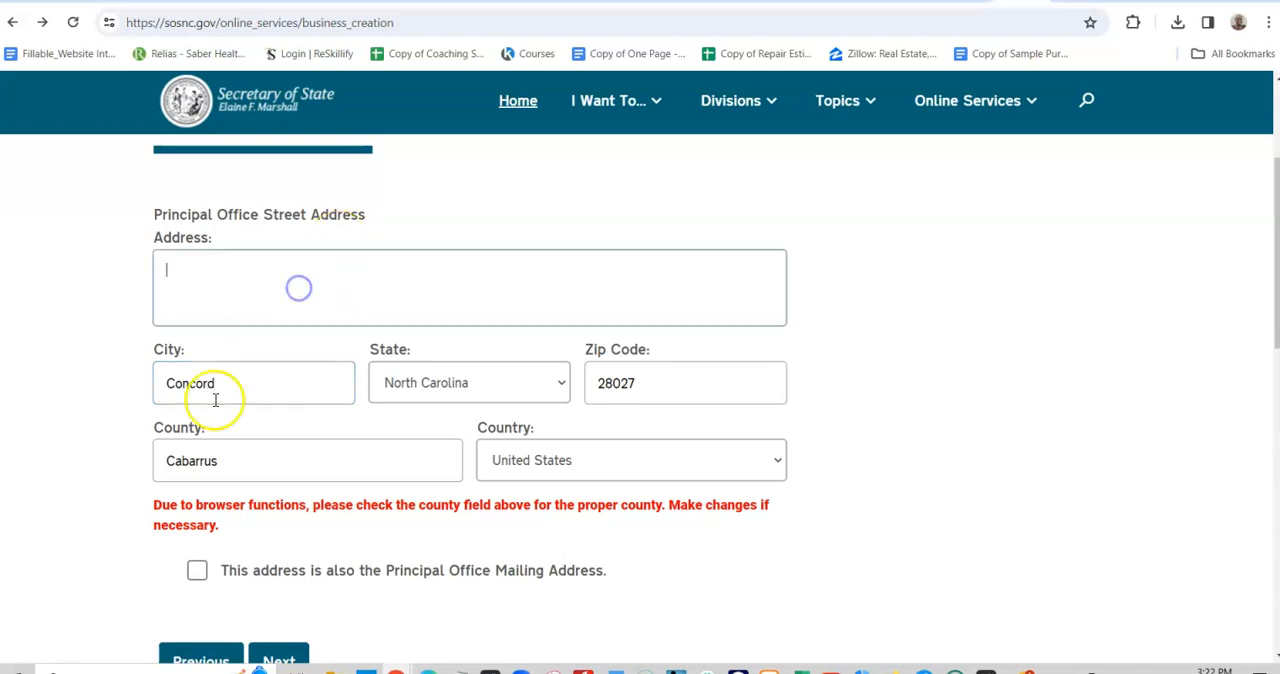
{"action": "scroll", "coordinate": [628, 434], "scroll_direction": "down", "scroll_amount": 3}
{"action": "scroll", "coordinate": [630, 434], "scroll_direction": "up", "scroll_amount": 1}
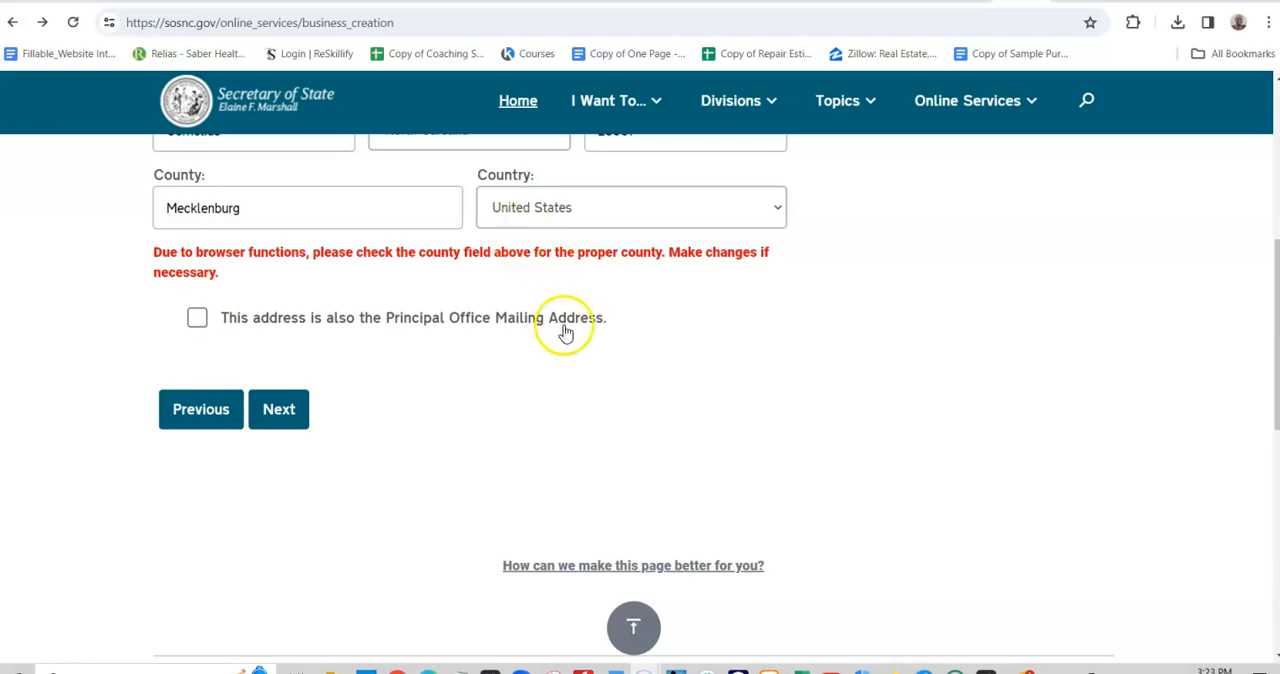
{"action": "scroll", "coordinate": [565, 333], "scroll_direction": "up", "scroll_amount": 1}
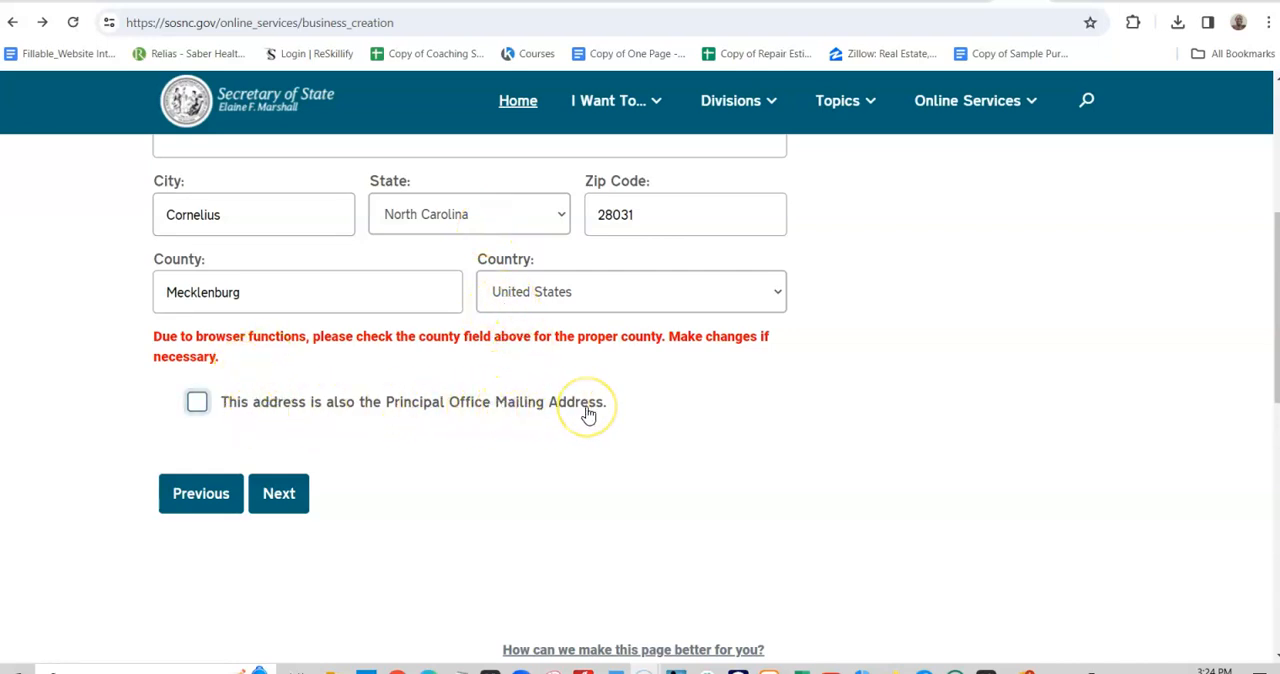
{"action": "left_click", "coordinate": [290, 492]}
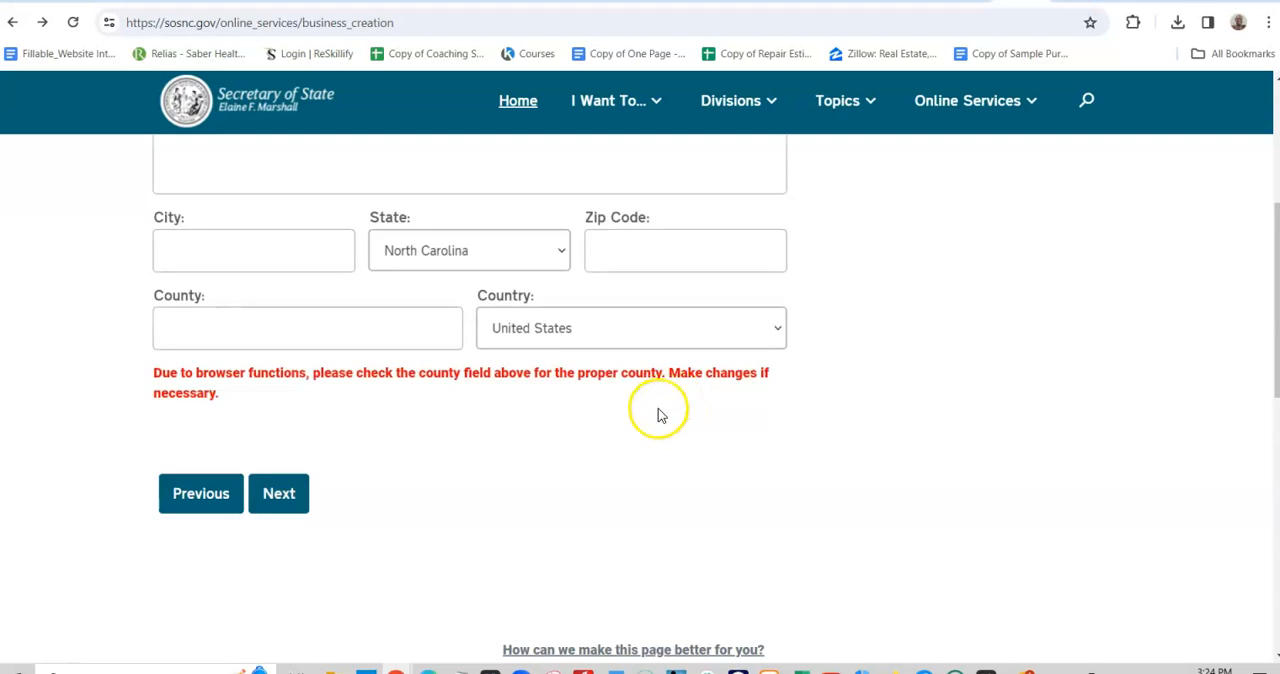
- Fill in the principal office mailing address with its city, zip code and county, and continue to the organizers
{"action": "scroll", "coordinate": [656, 417], "scroll_direction": "up", "scroll_amount": 1}
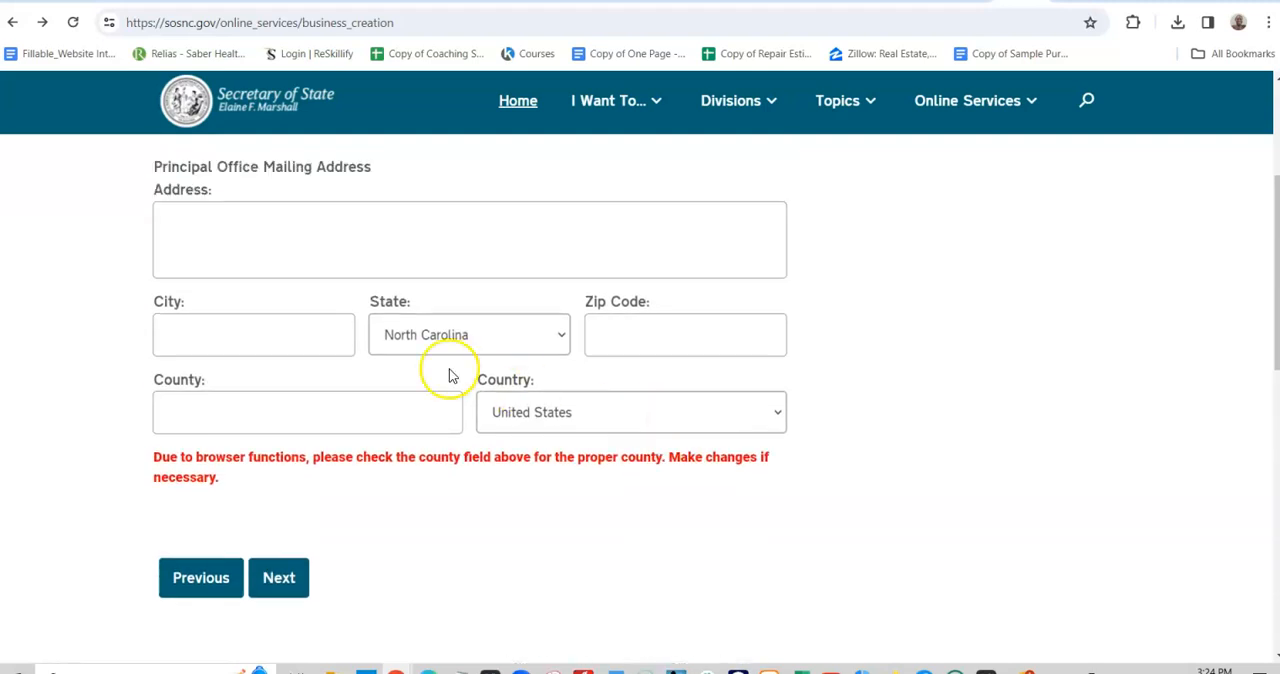
{"action": "scroll", "coordinate": [277, 329], "scroll_direction": "down", "scroll_amount": 1}
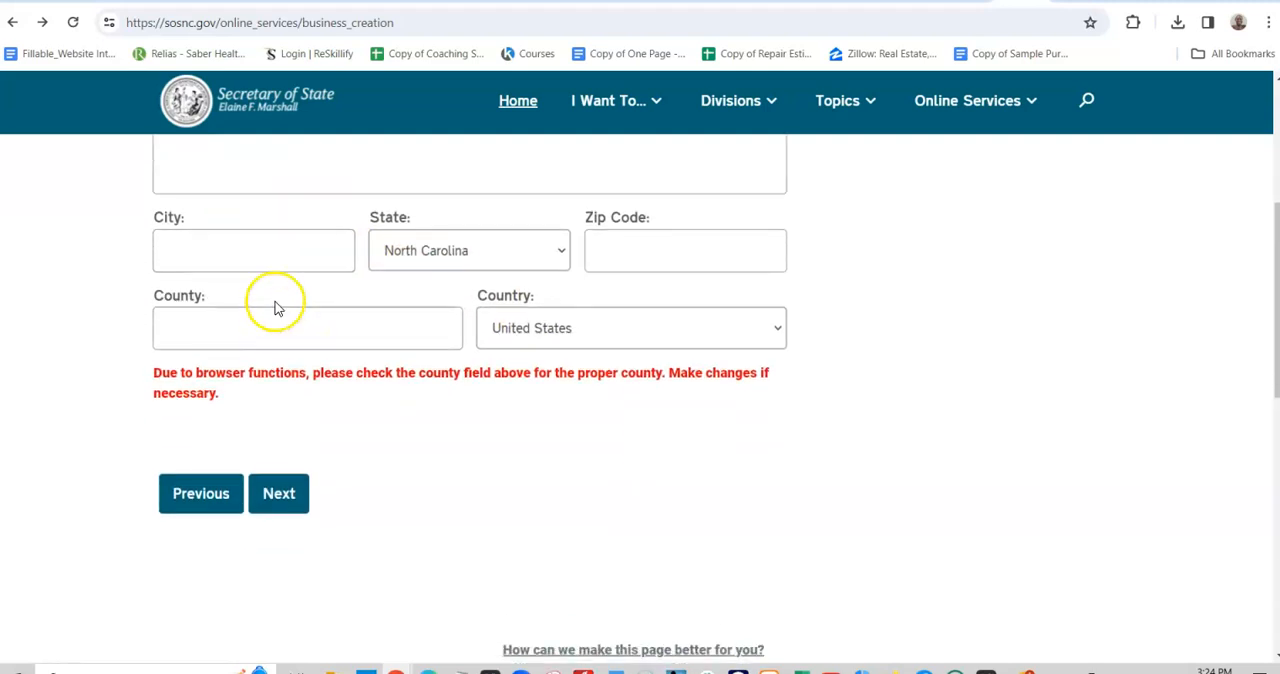
{"action": "left_click", "coordinate": [241, 177]}
{"action": "left_click", "coordinate": [241, 262]}
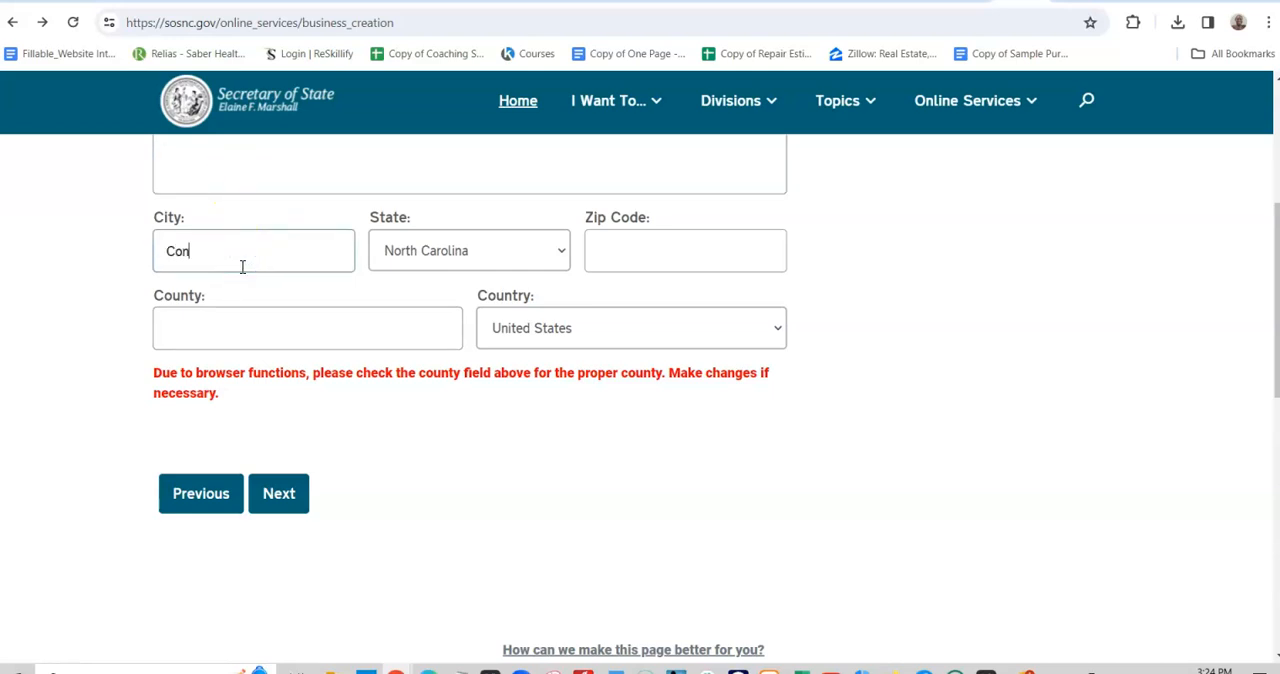
{"action": "key", "text": "Tab"}
{"action": "key", "text": "Tab"}
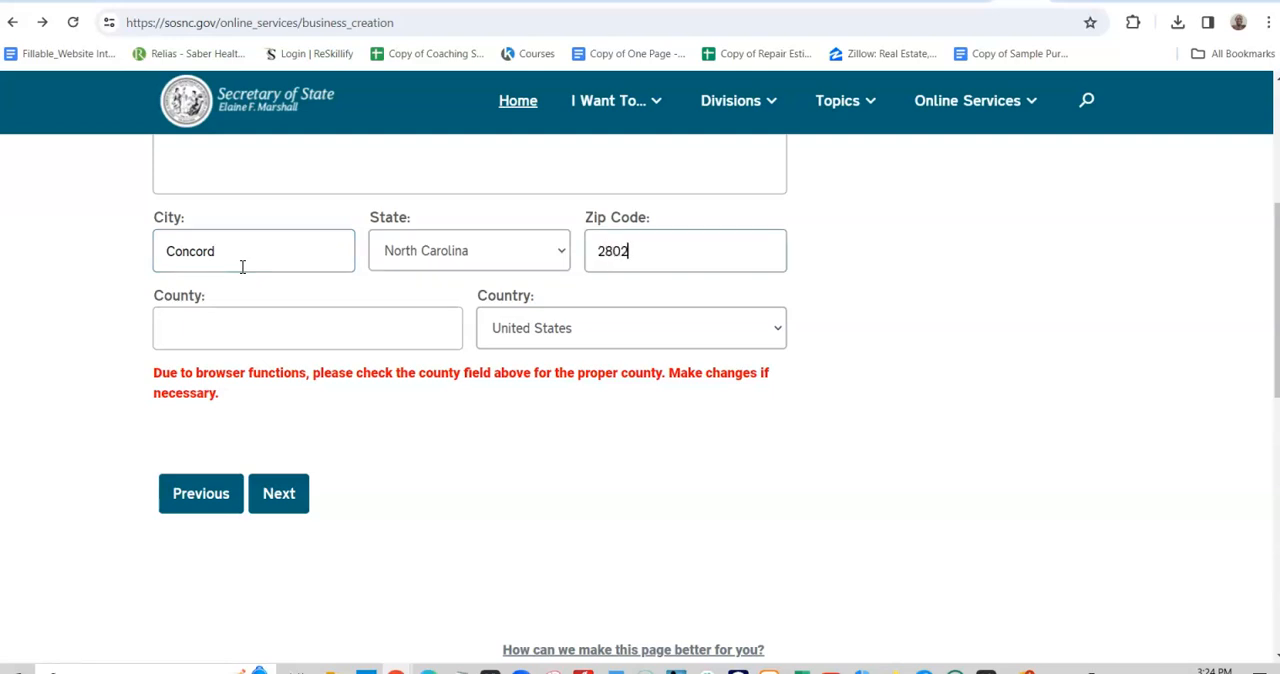
{"action": "left_click", "coordinate": [229, 329]}
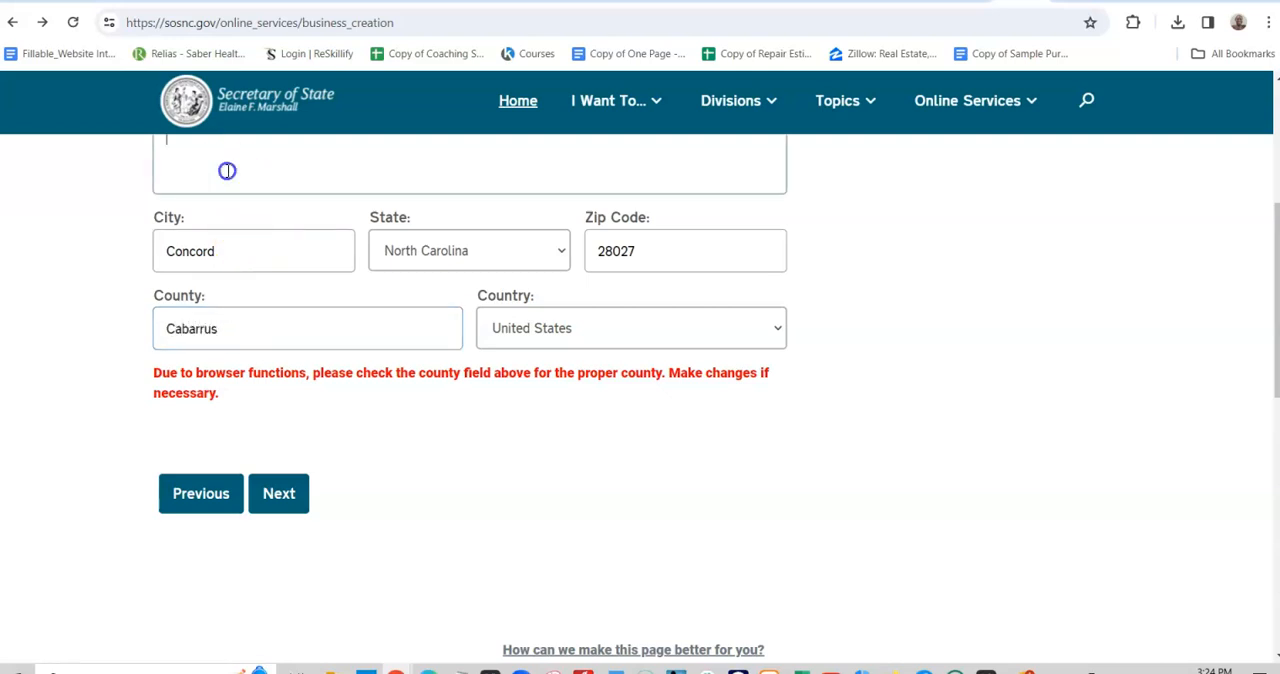
{"action": "scroll", "coordinate": [285, 247], "scroll_direction": "down", "scroll_amount": 3}
{"action": "left_click", "coordinate": [283, 244]}
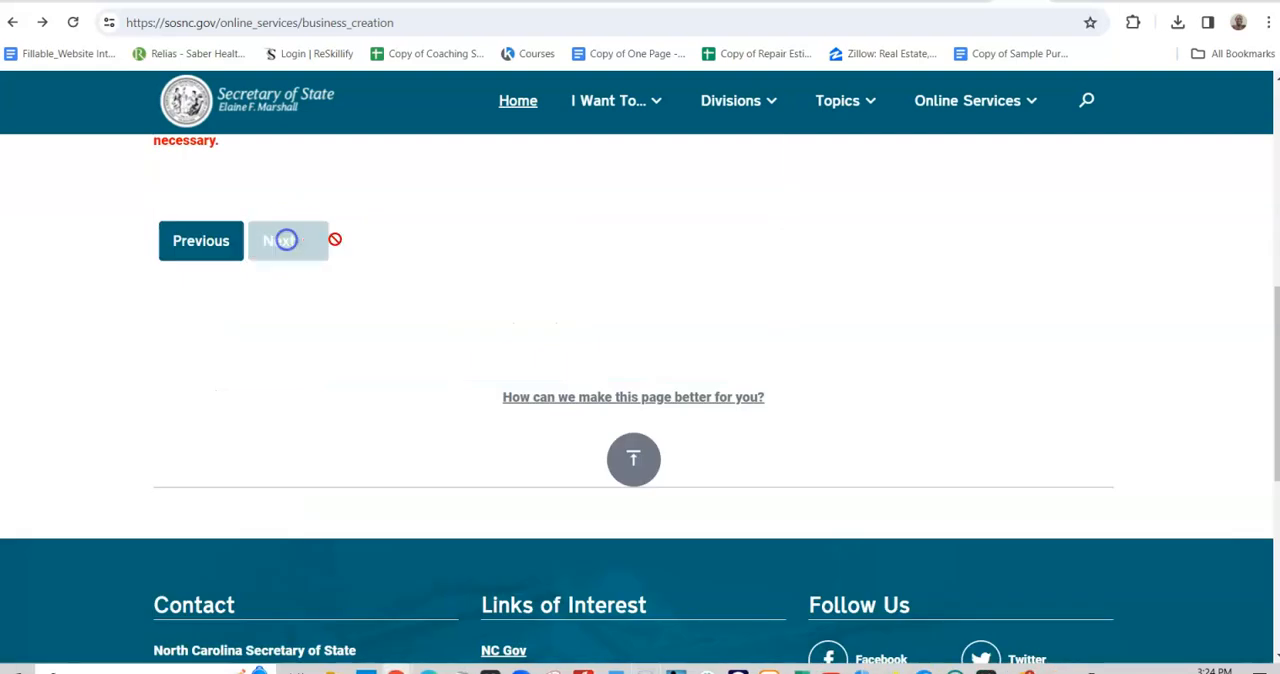
- Add an organizer entry for an Individual incorporator with the capacity Both (Member and Organizer)
{"action": "scroll", "coordinate": [874, 361], "scroll_direction": "up", "scroll_amount": 3}
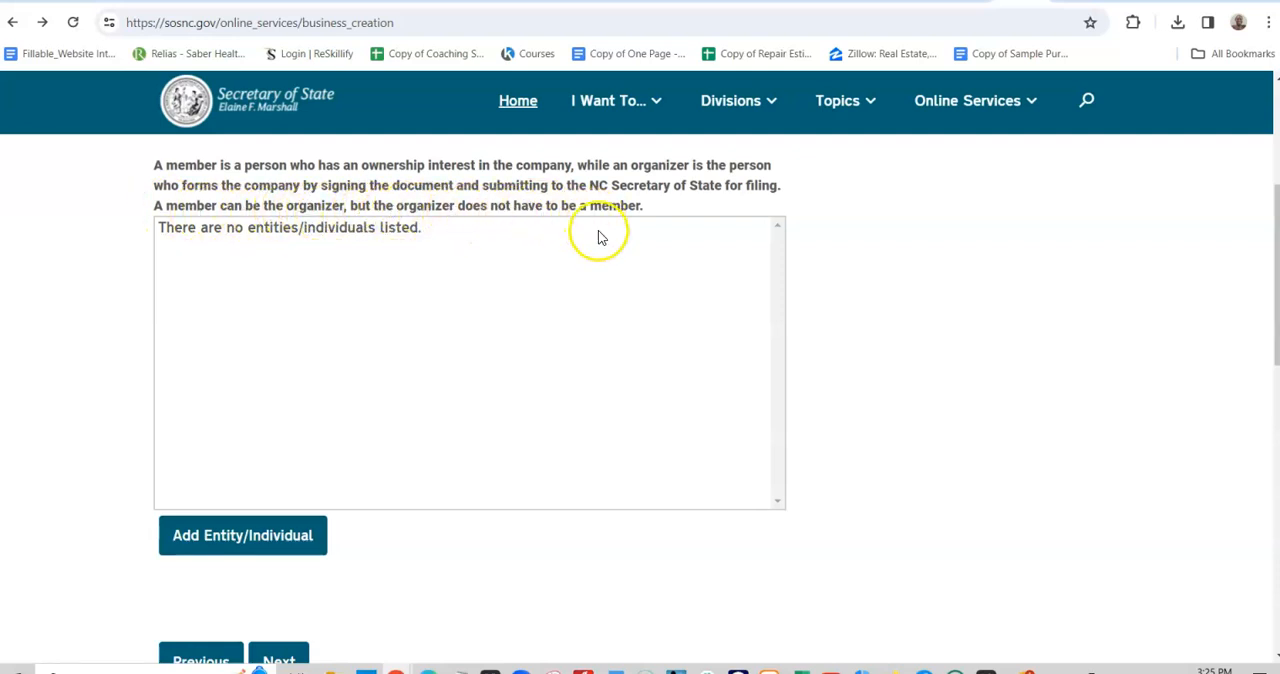
{"action": "left_click", "coordinate": [222, 282]}
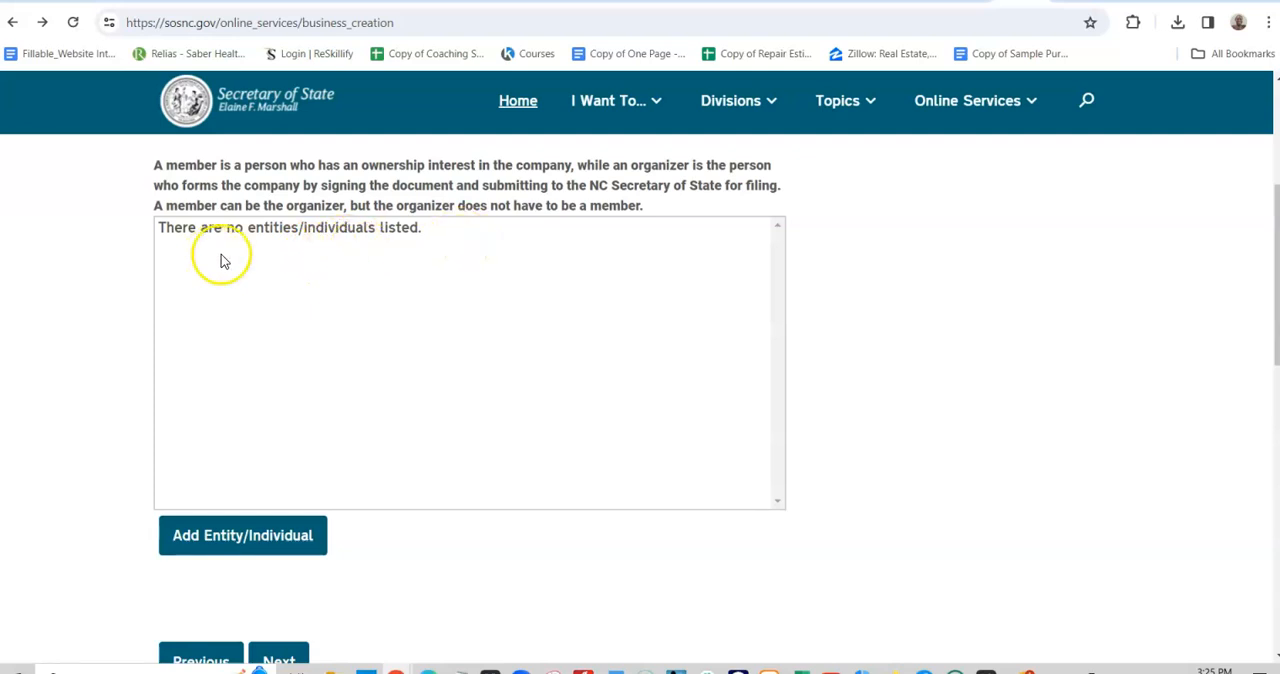
{"action": "left_click", "coordinate": [272, 536]}
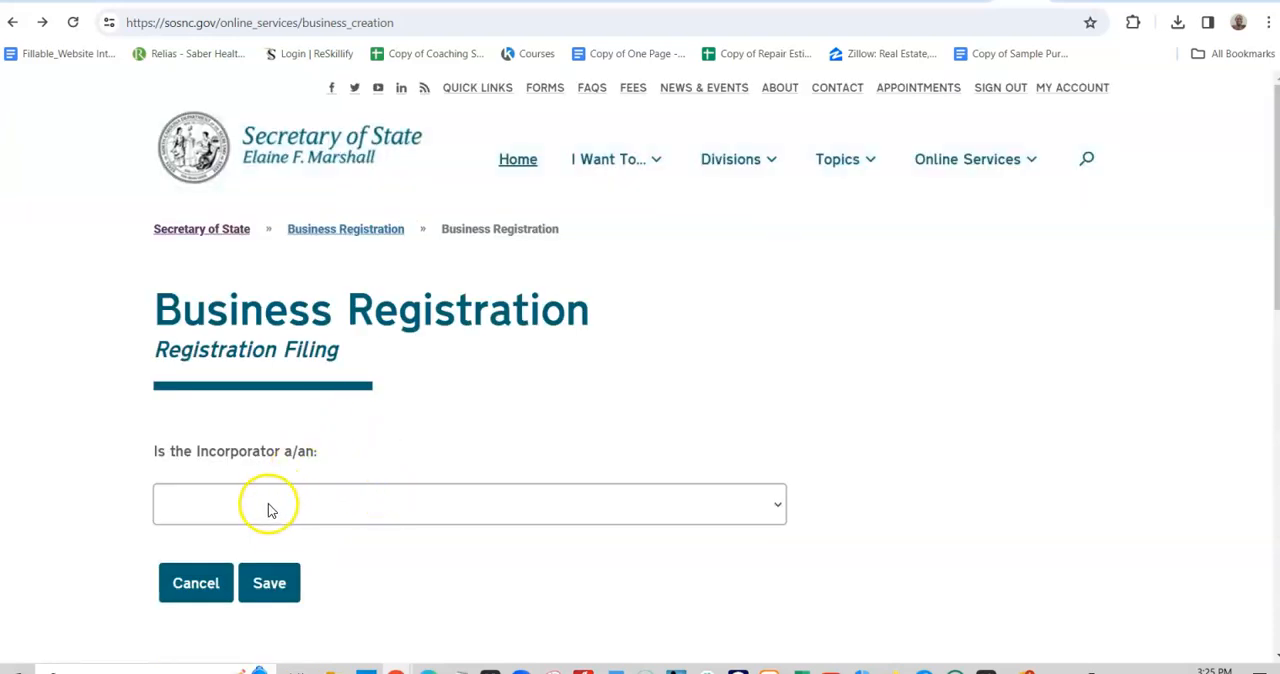
{"action": "left_click", "coordinate": [270, 505]}
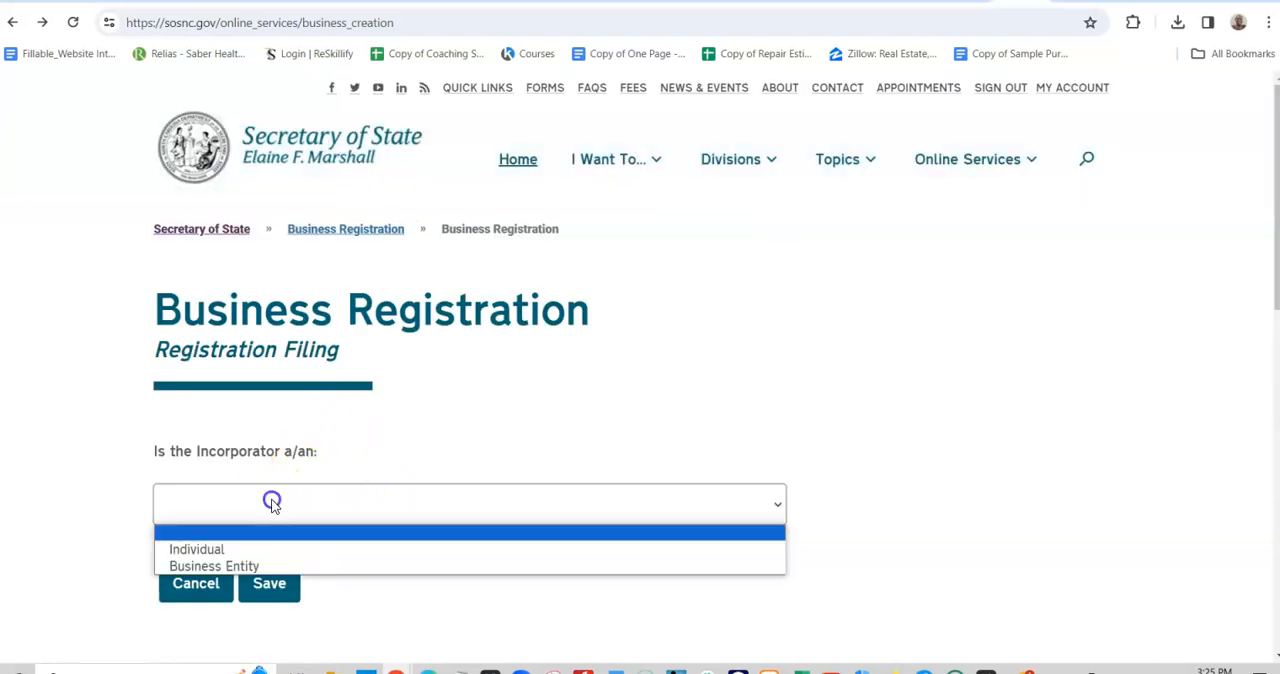
{"action": "left_click", "coordinate": [229, 550]}
{"action": "scroll", "coordinate": [294, 529], "scroll_direction": "down", "scroll_amount": 3}
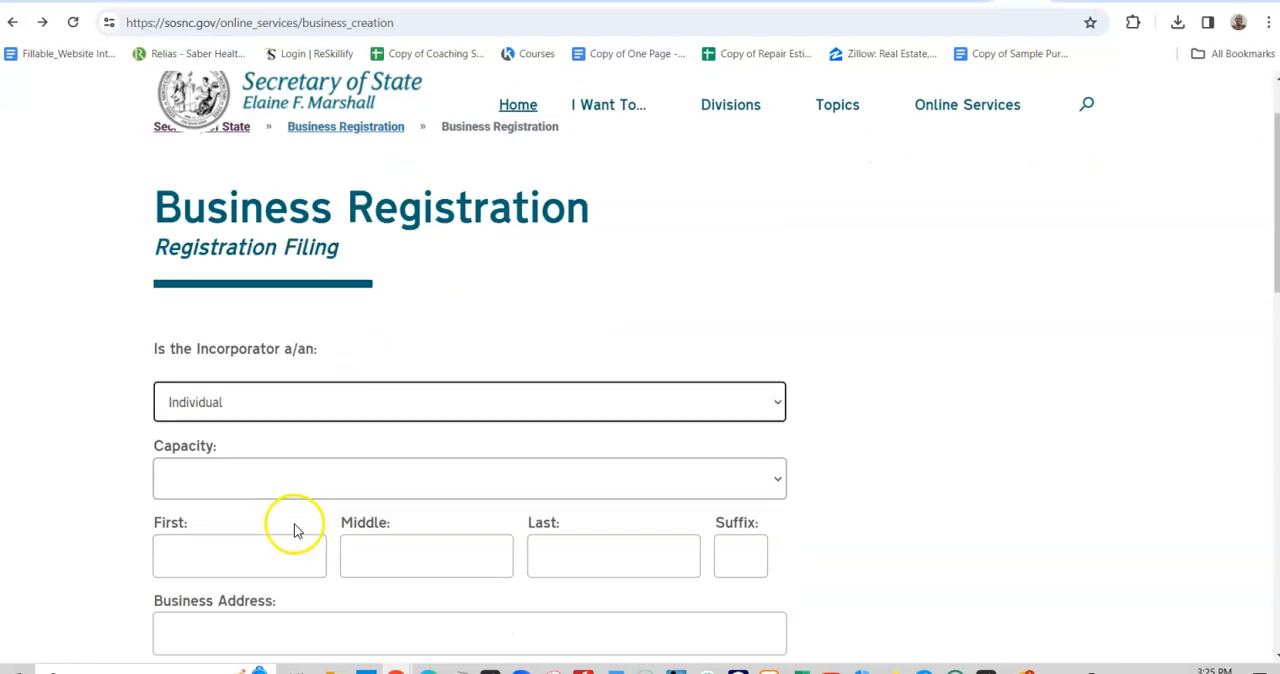
{"action": "left_click", "coordinate": [342, 330]}
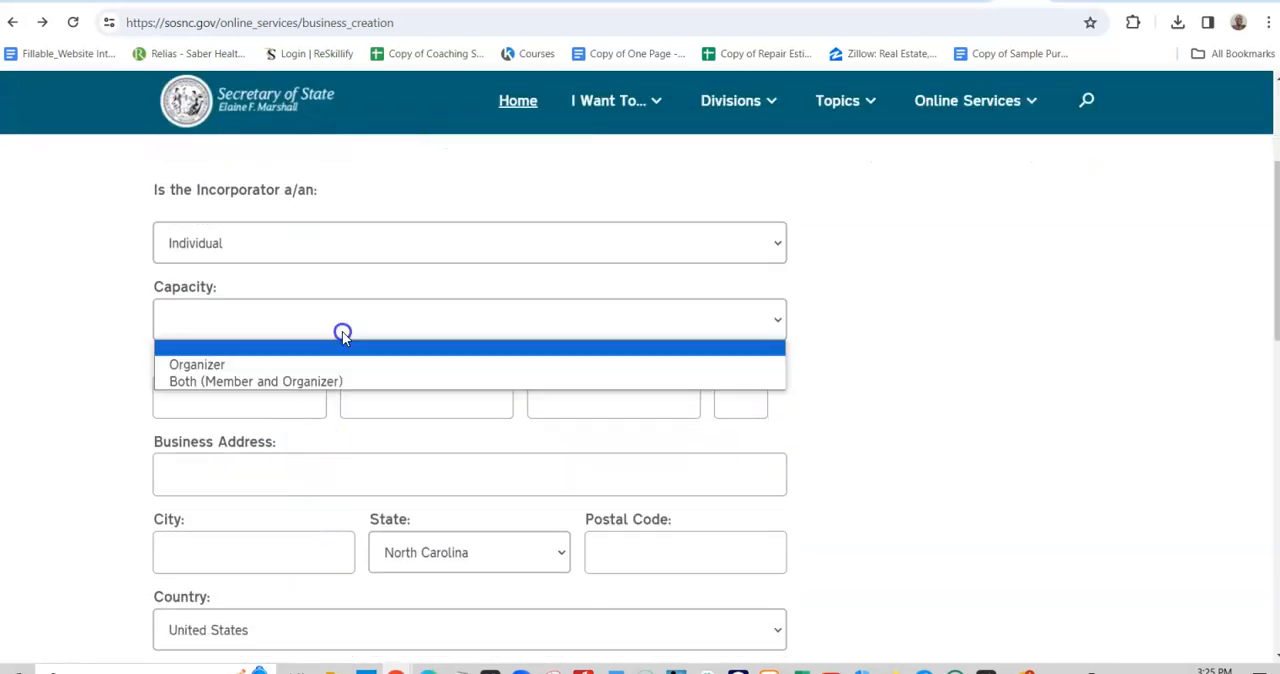
{"action": "left_click", "coordinate": [274, 381]}
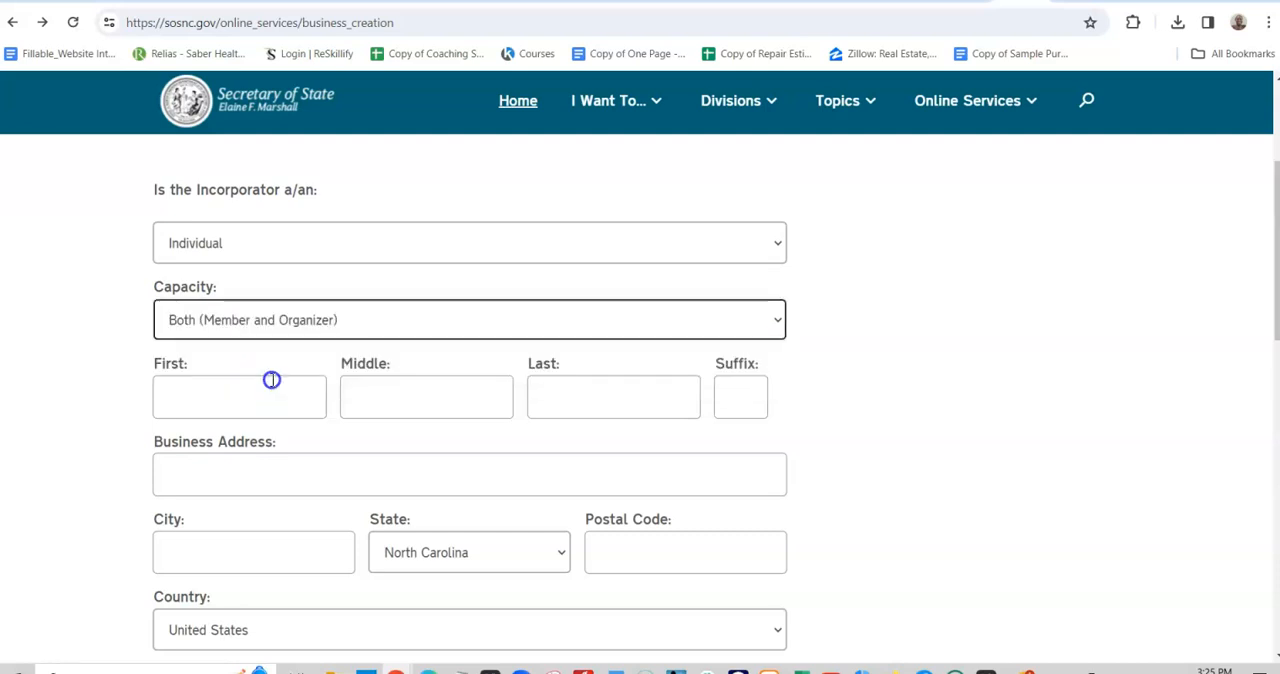
- Enter the organizer's first, middle and last name
{"action": "left_click", "coordinate": [246, 392]}
{"action": "left_click", "coordinate": [258, 449]}
{"action": "left_click", "coordinate": [400, 396]}
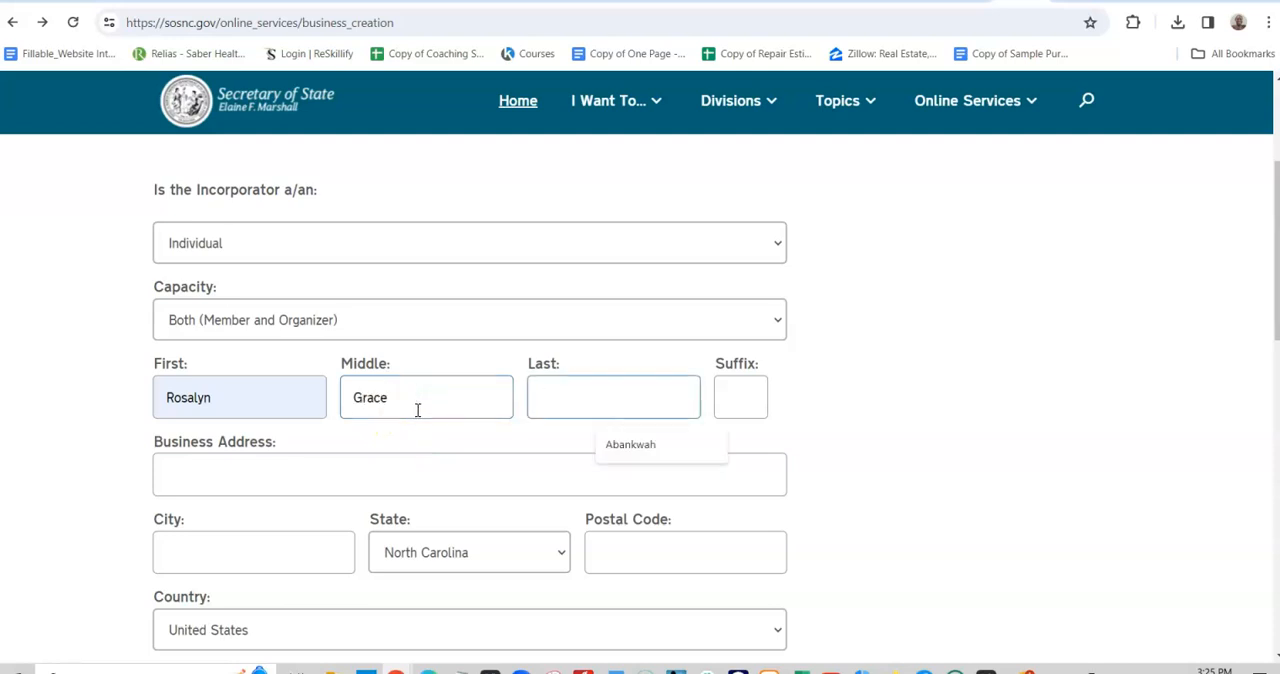
{"action": "left_click", "coordinate": [620, 444]}
- Fill in the organizer's city, postal code and business address with suite number, and save the entry
{"action": "scroll", "coordinate": [646, 443], "scroll_direction": "down", "scroll_amount": 2}
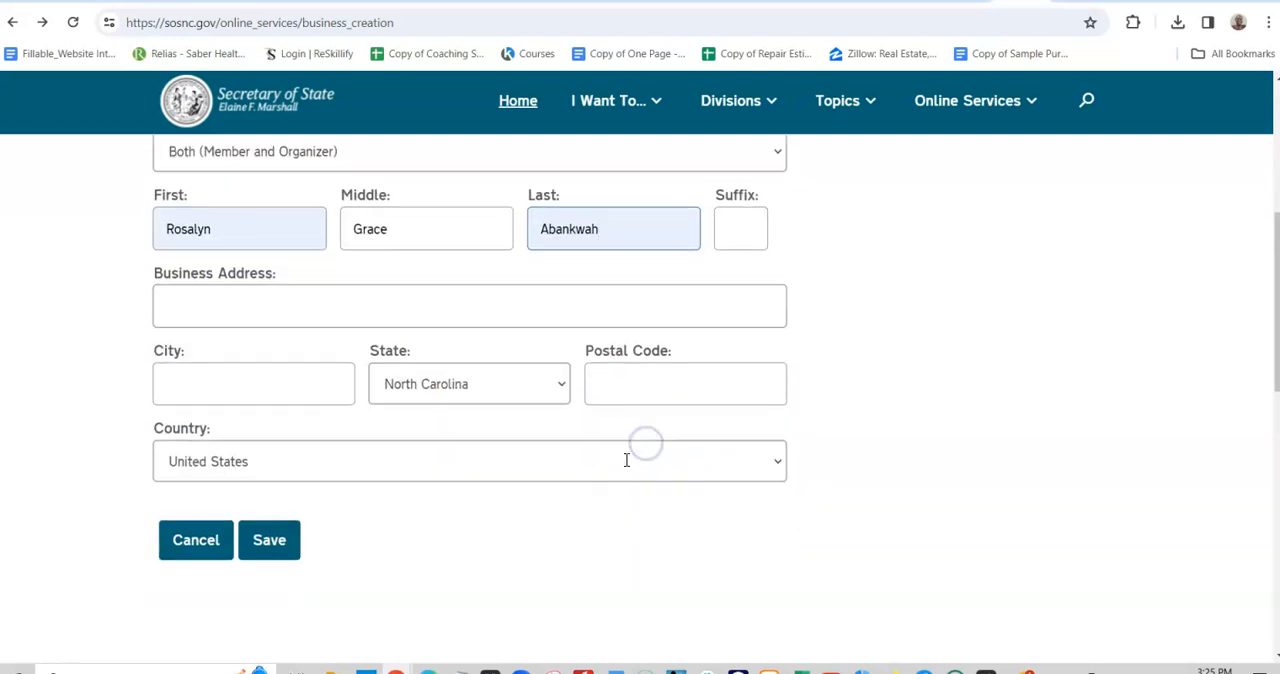
{"action": "left_click", "coordinate": [306, 397]}
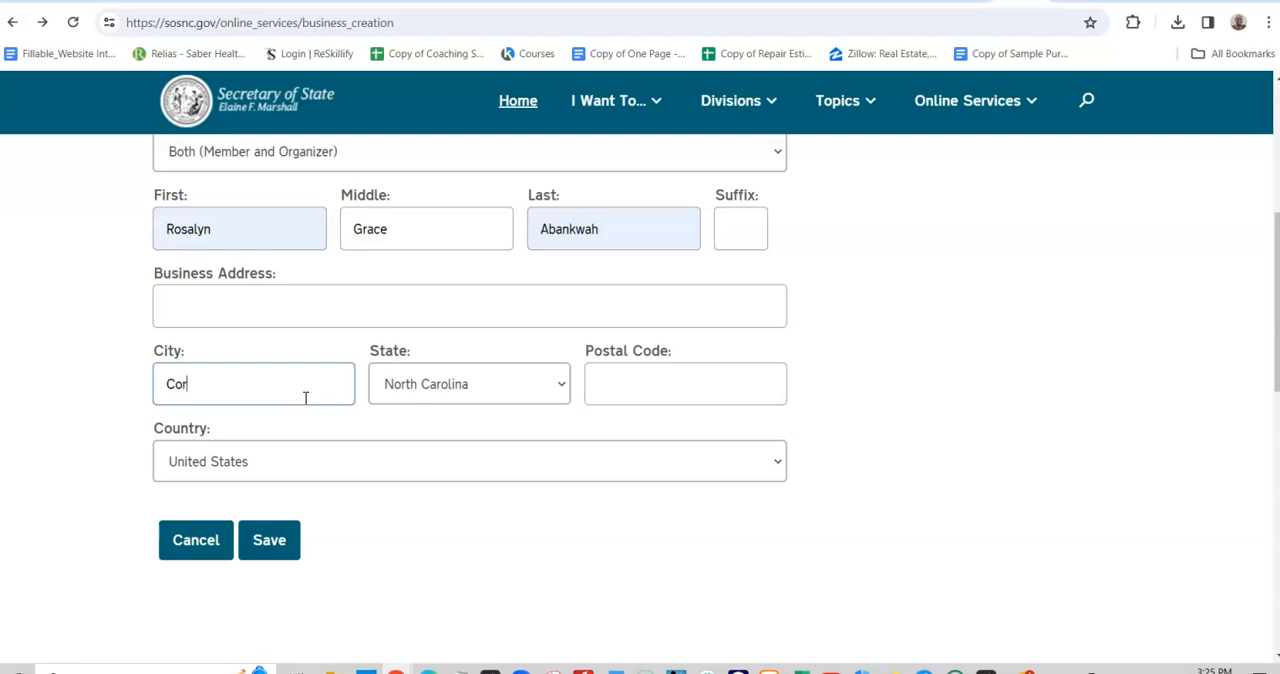
{"action": "key", "text": "Tab"}
{"action": "key", "text": "Tab"}
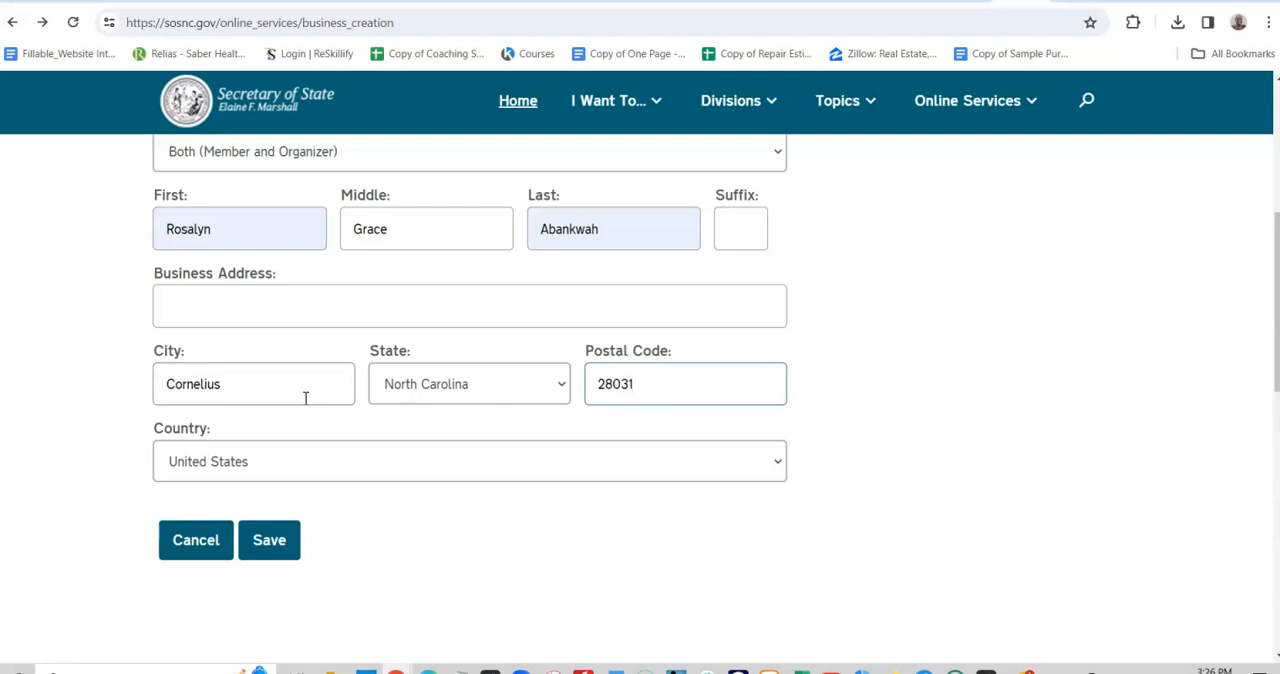
{"action": "left_click", "coordinate": [312, 315]}
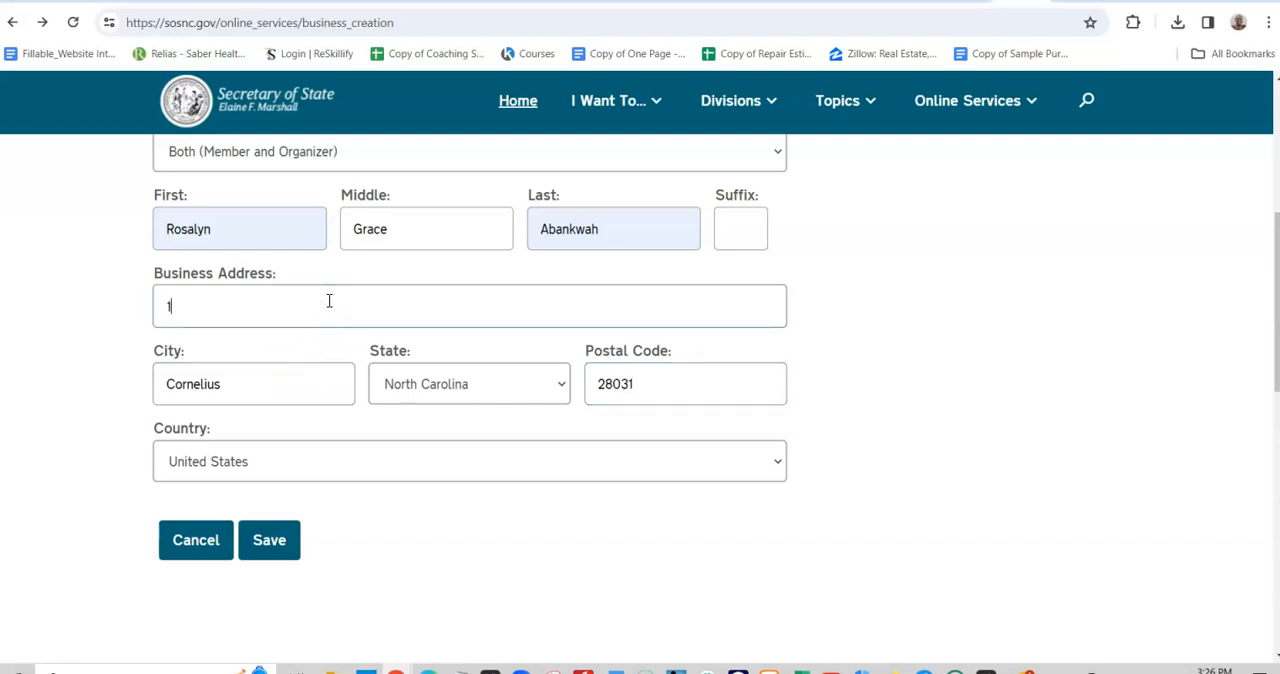
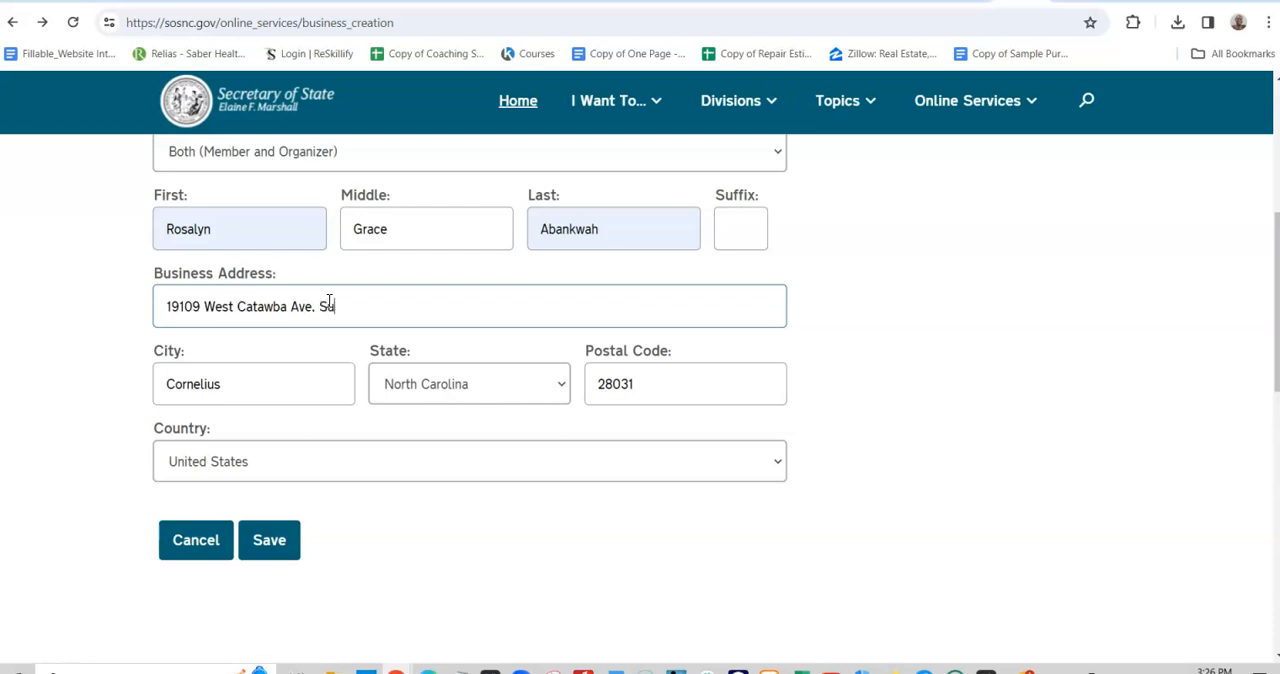
{"action": "scroll", "coordinate": [650, 382], "scroll_direction": "up", "scroll_amount": 3}
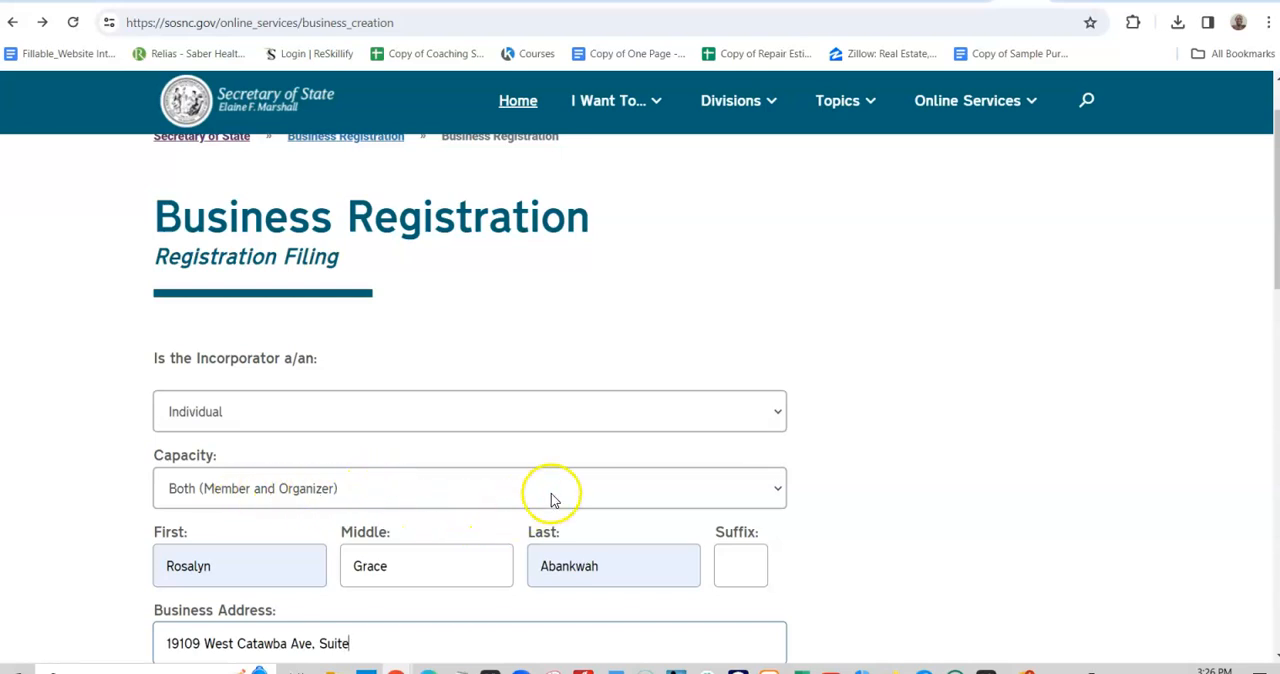
{"action": "scroll", "coordinate": [552, 494], "scroll_direction": "down", "scroll_amount": 1}
{"action": "scroll", "coordinate": [558, 490], "scroll_direction": "up", "scroll_amount": 1}
{"action": "scroll", "coordinate": [558, 490], "scroll_direction": "up", "scroll_amount": 1}
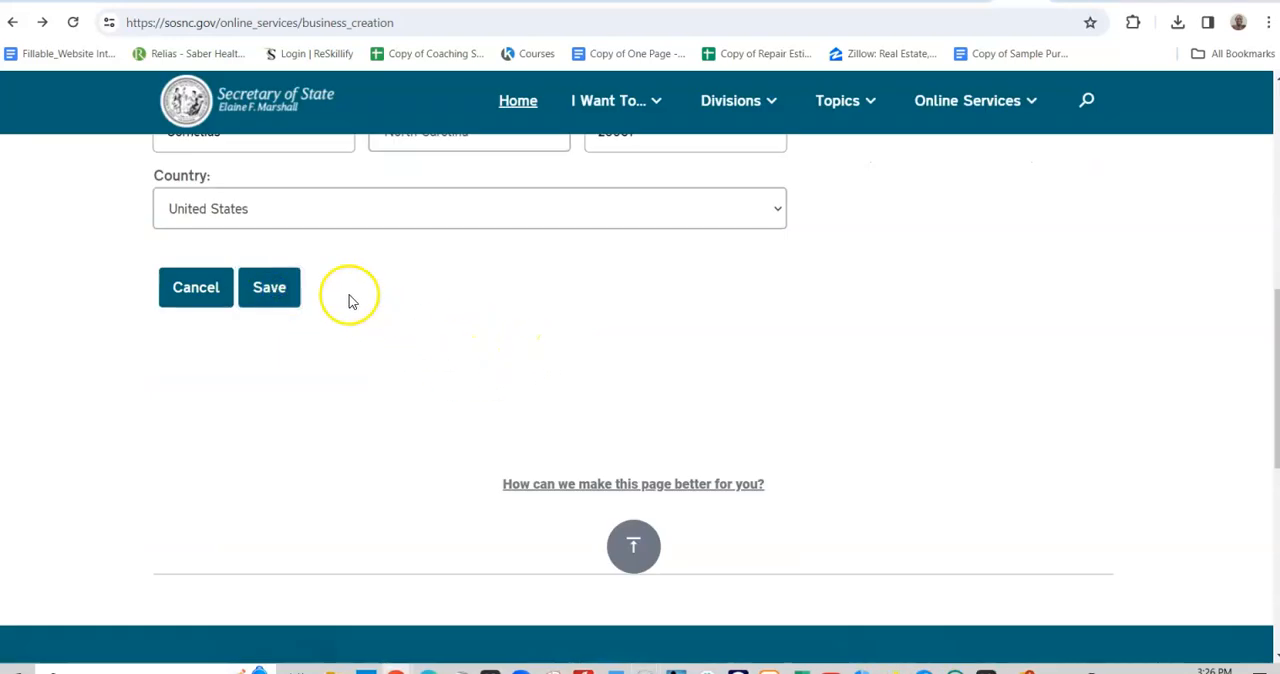
{"action": "scroll", "coordinate": [869, 349], "scroll_direction": "down", "scroll_amount": 2}
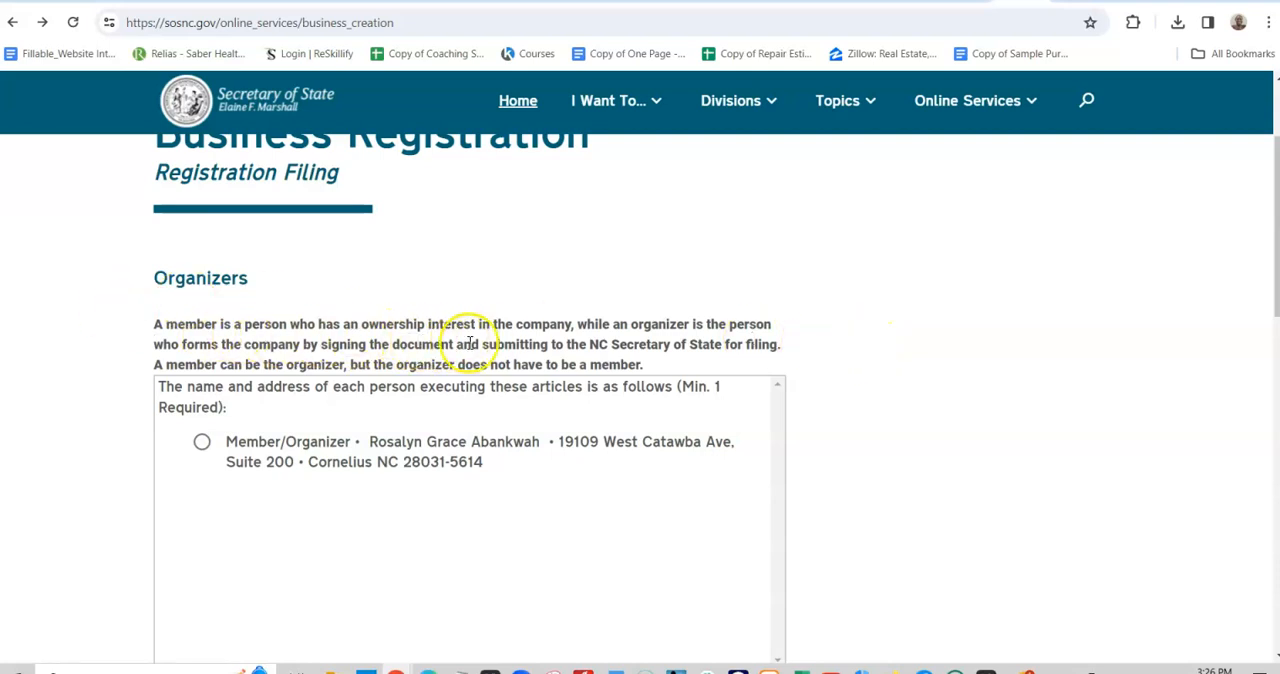
- Review and select the saved organizer entry, and continue to the company officials
{"action": "scroll", "coordinate": [633, 343], "scroll_direction": "down", "scroll_amount": 1}
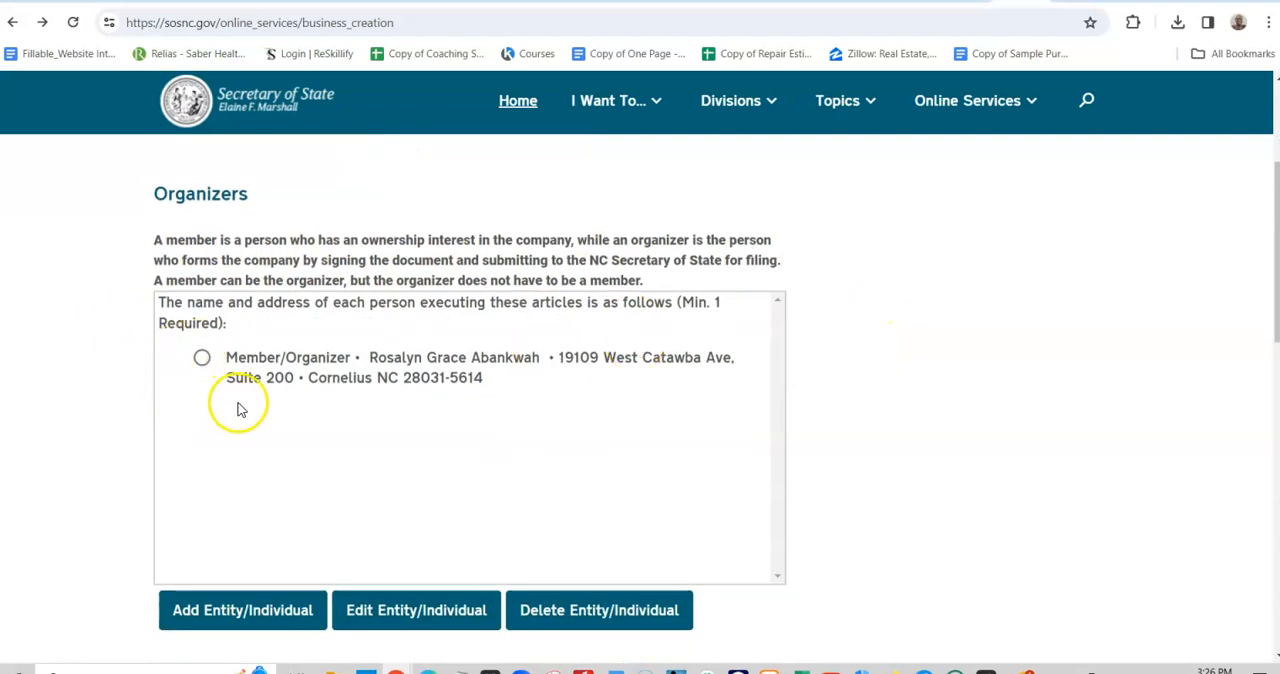
{"action": "scroll", "coordinate": [300, 423], "scroll_direction": "down", "scroll_amount": 2}
{"action": "scroll", "coordinate": [260, 400], "scroll_direction": "up", "scroll_amount": 1}
{"action": "left_click", "coordinate": [201, 275]}
{"action": "scroll", "coordinate": [595, 420], "scroll_direction": "down", "scroll_amount": 2}
{"action": "scroll", "coordinate": [480, 443], "scroll_direction": "up", "scroll_amount": 2}
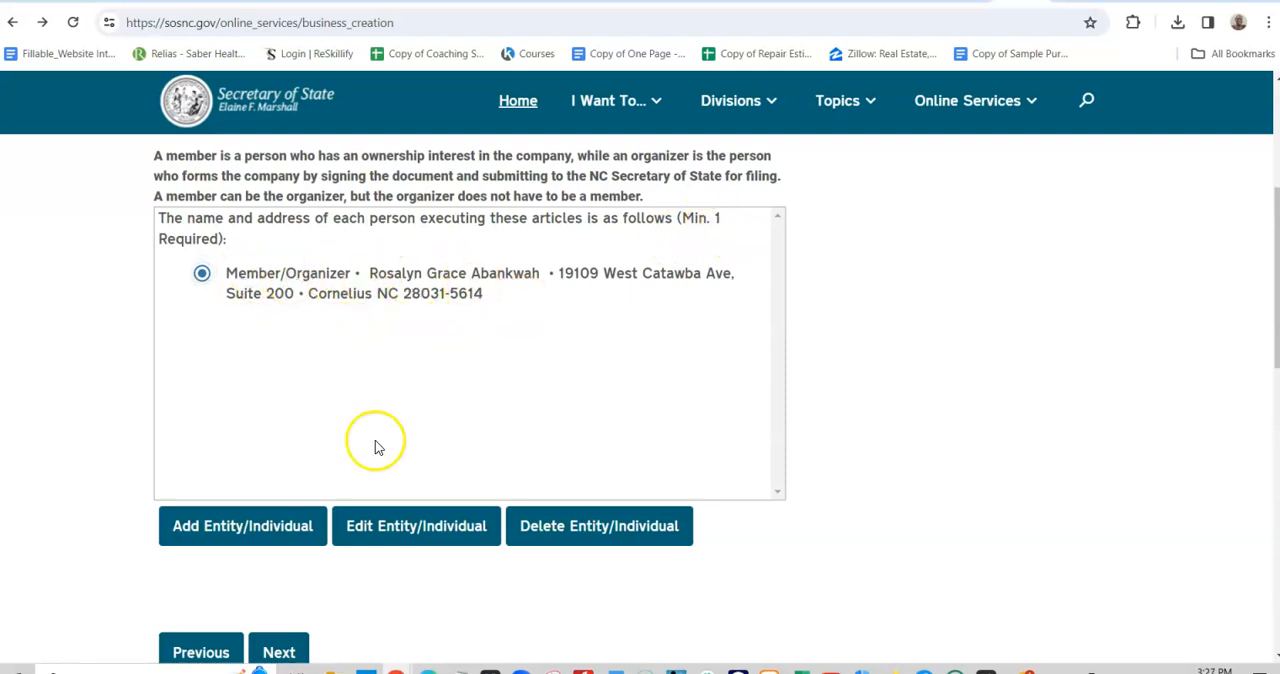
{"action": "scroll", "coordinate": [300, 545], "scroll_direction": "down", "scroll_amount": 1}
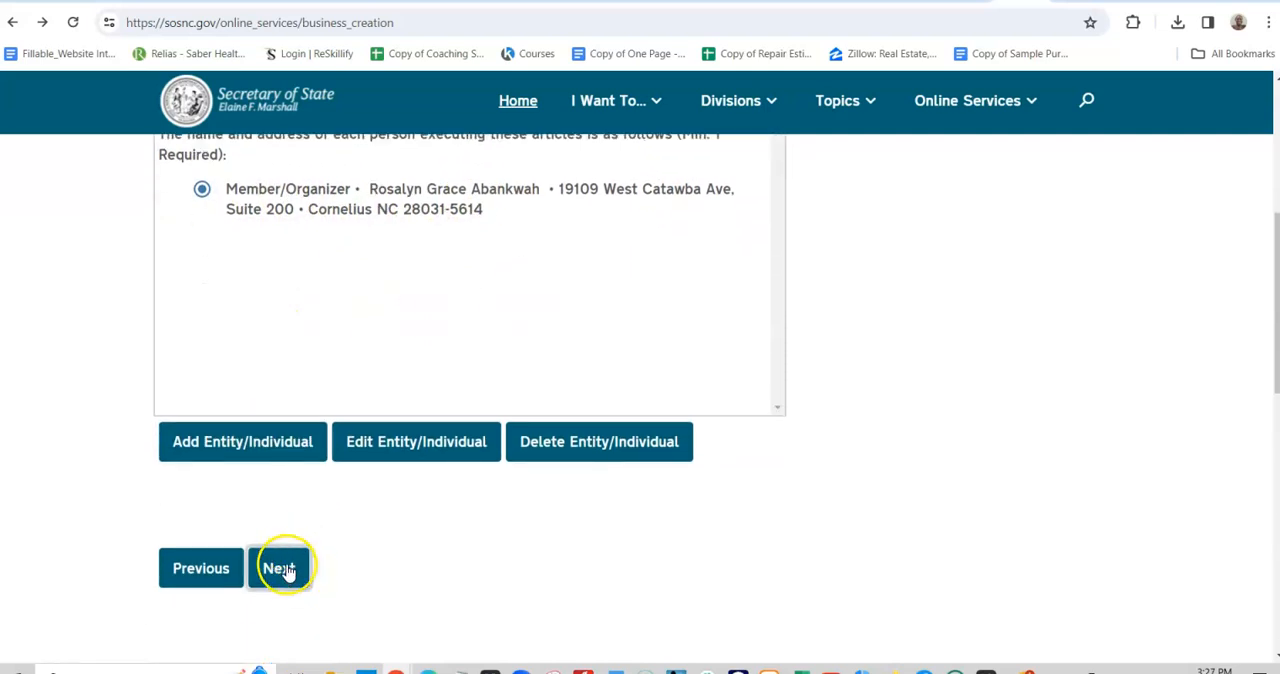
{"action": "left_click", "coordinate": [280, 568]}
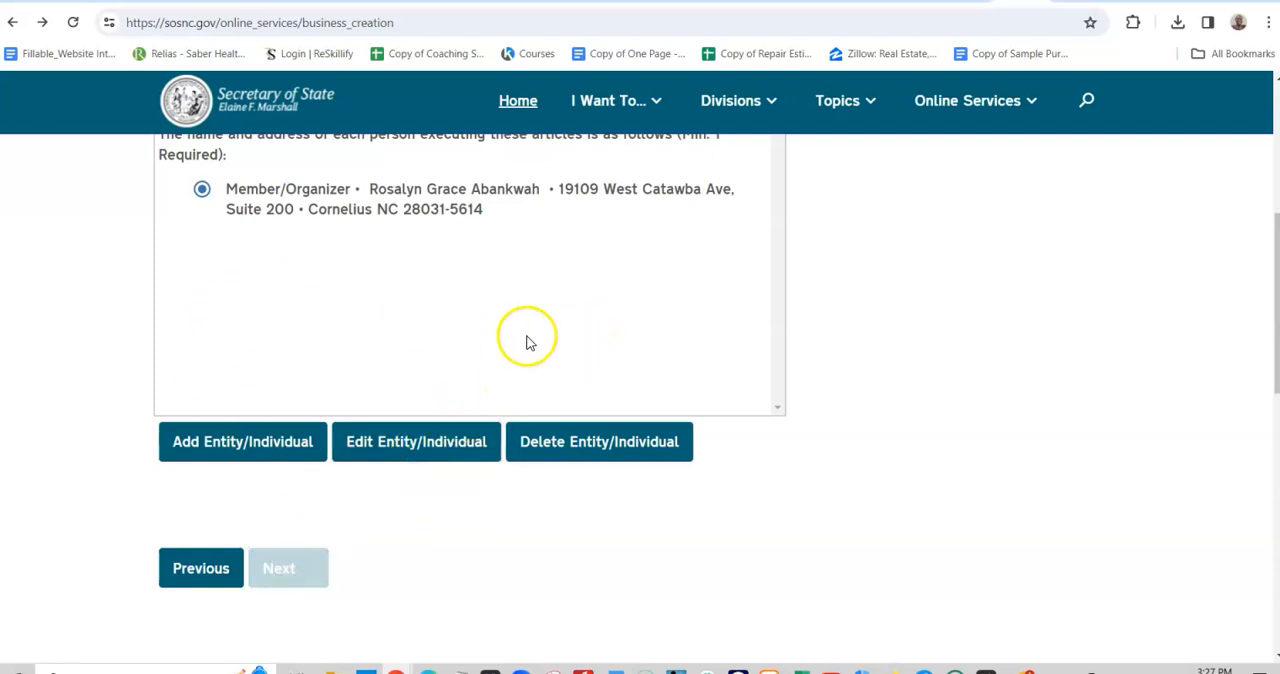
{"action": "scroll", "coordinate": [525, 340], "scroll_direction": "up", "scroll_amount": 3}
{"action": "scroll", "coordinate": [528, 342], "scroll_direction": "up", "scroll_amount": 2}
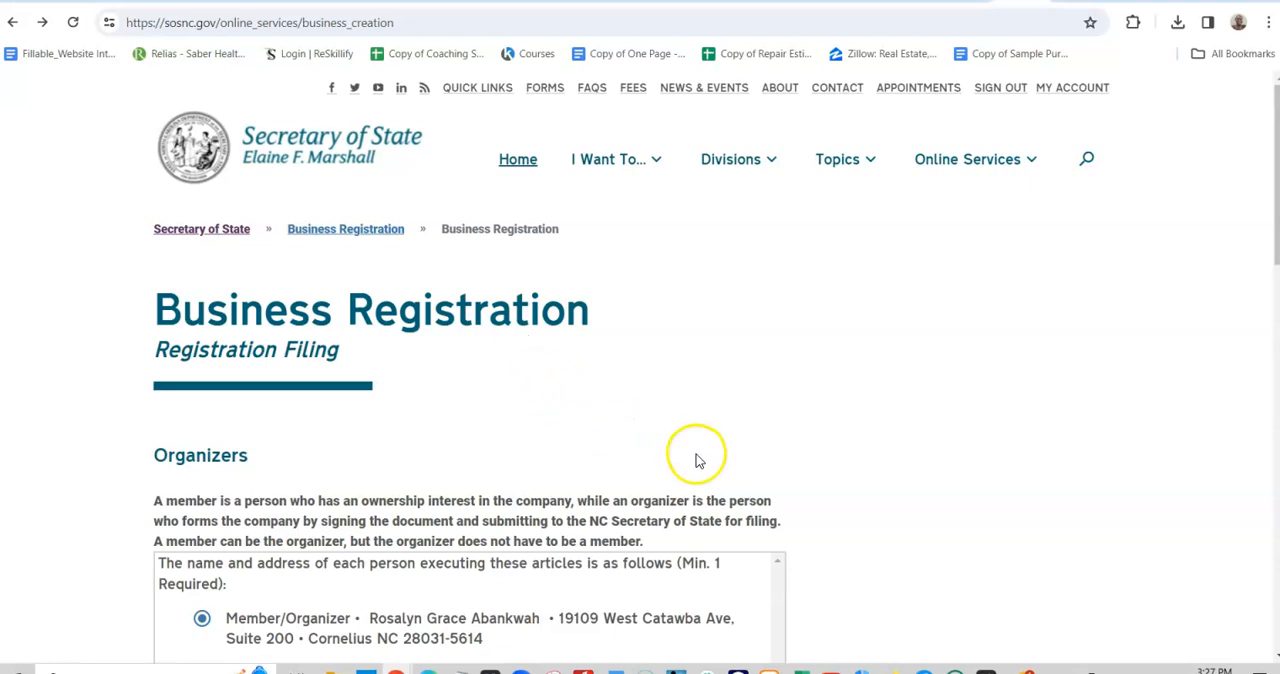
- Add a company official entry and set the official's type to Individual
{"action": "scroll", "coordinate": [694, 471], "scroll_direction": "down", "scroll_amount": 5}
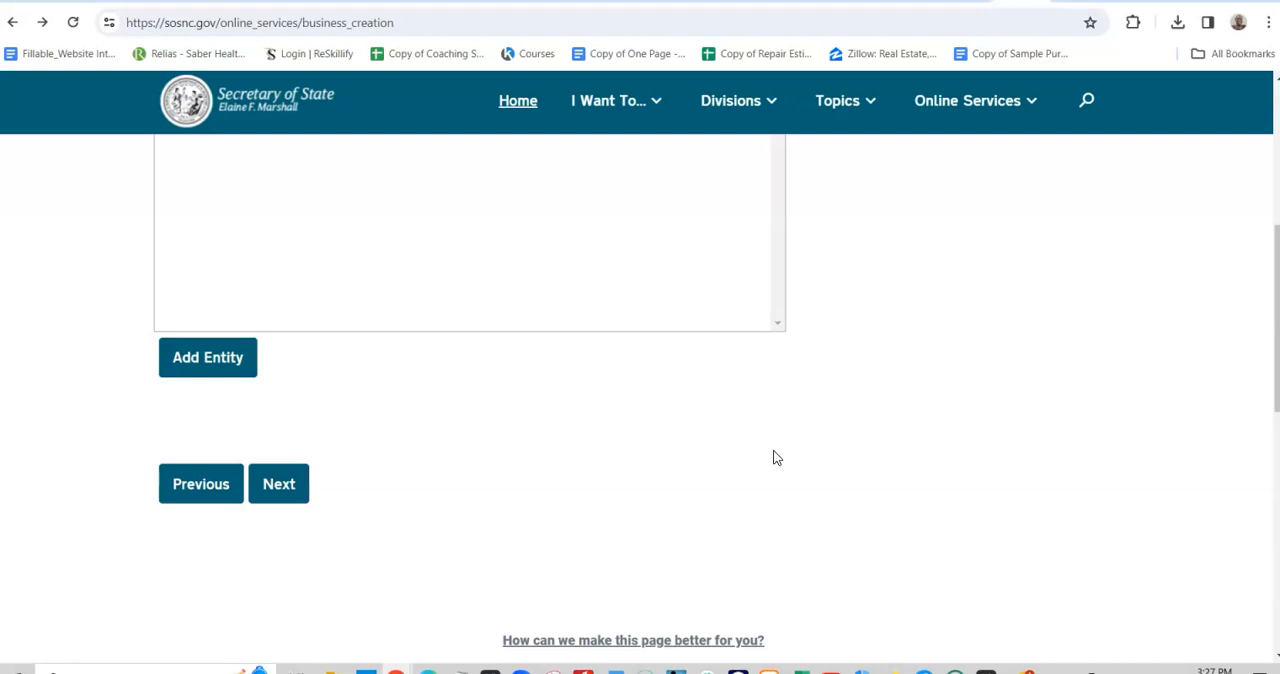
{"action": "scroll", "coordinate": [777, 458], "scroll_direction": "up", "scroll_amount": 3}
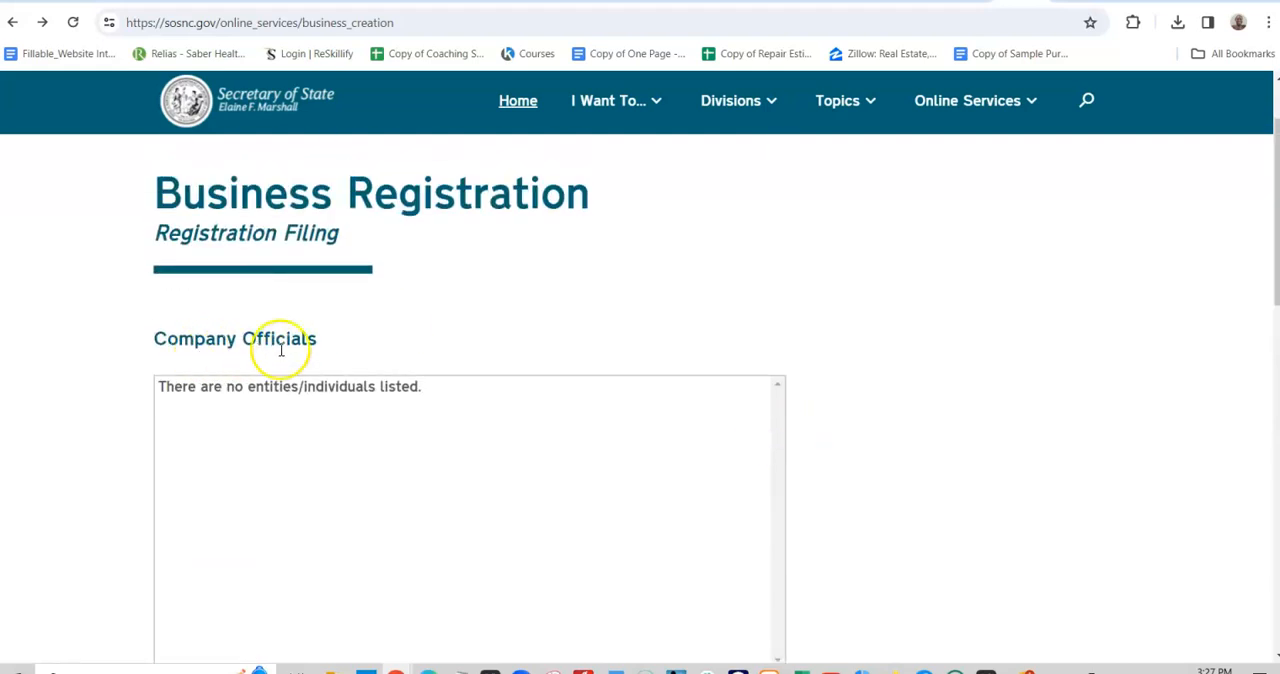
{"action": "scroll", "coordinate": [363, 411], "scroll_direction": "down", "scroll_amount": 1}
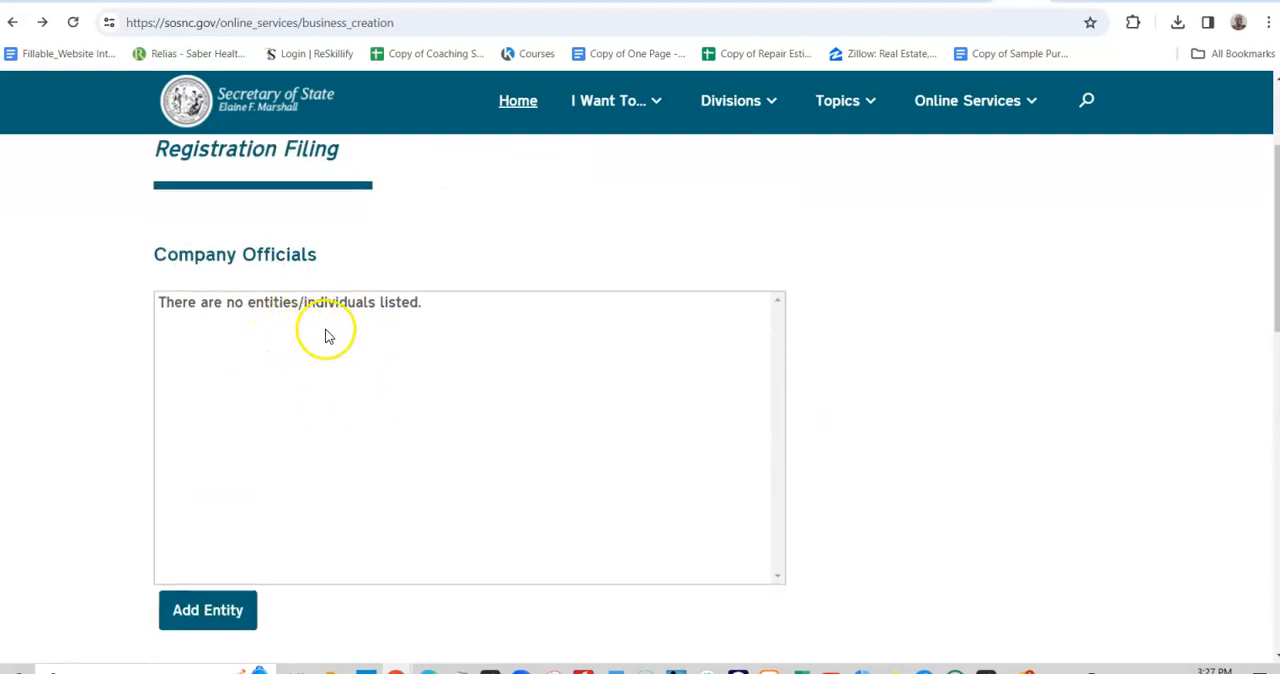
{"action": "left_click", "coordinate": [204, 624]}
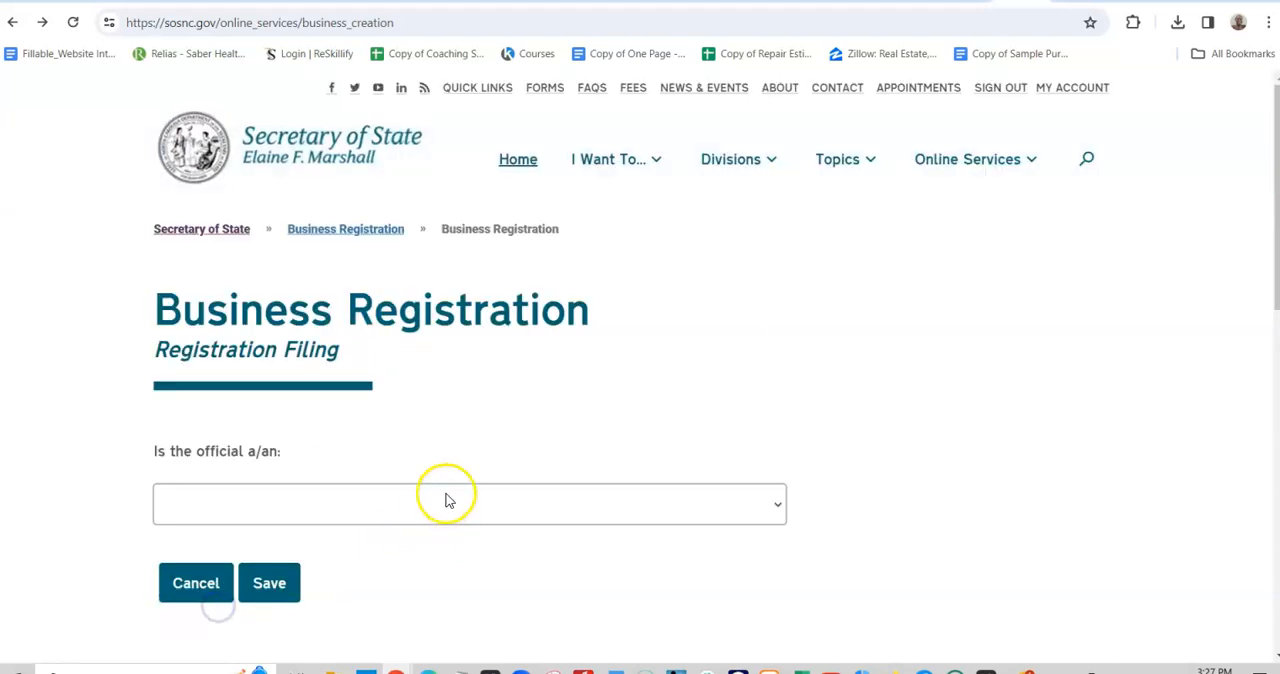
{"action": "scroll", "coordinate": [443, 486], "scroll_direction": "down", "scroll_amount": 2}
{"action": "left_click", "coordinate": [519, 326]}
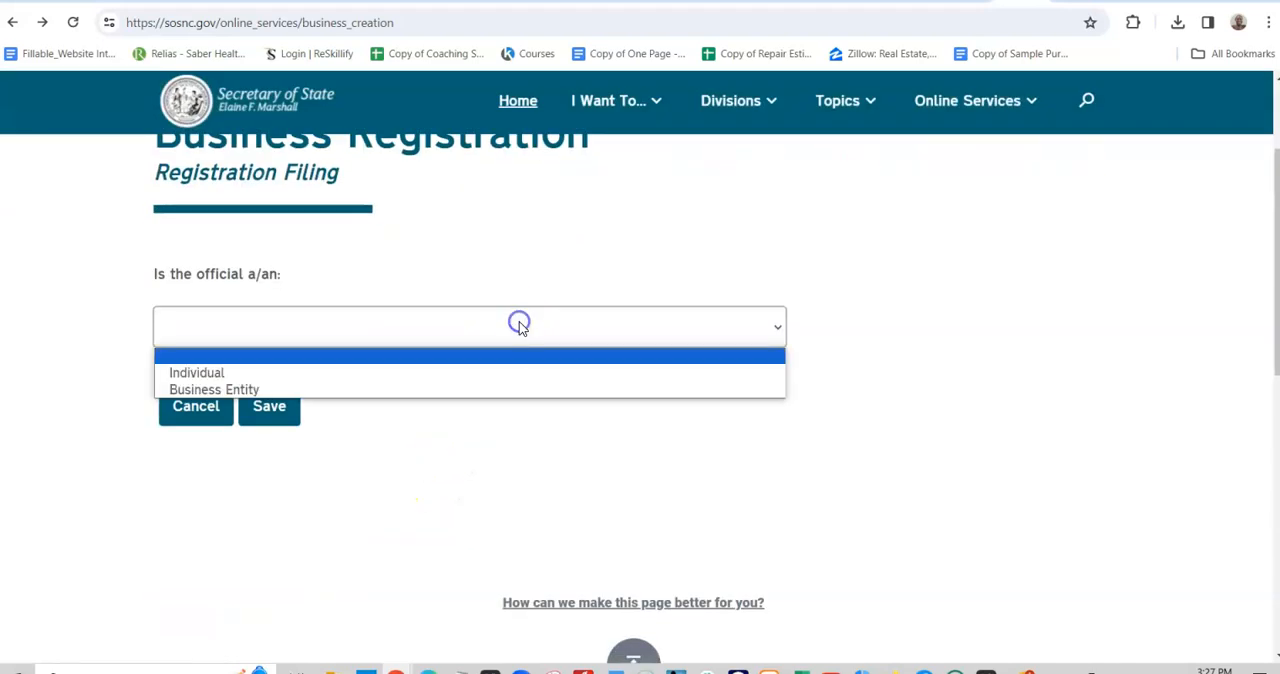
{"action": "left_click", "coordinate": [365, 370]}
- Look through the available titles and set the official's title to Chief Executive Officer
{"action": "left_click", "coordinate": [336, 403]}
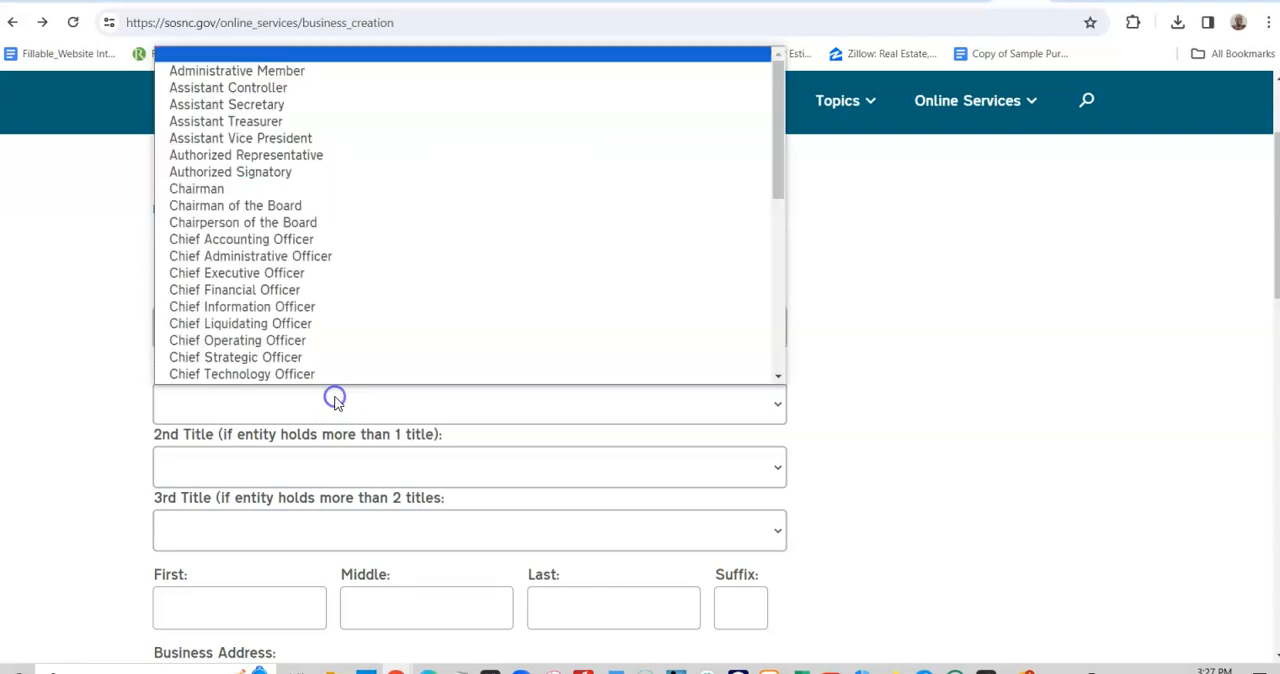
{"action": "left_click", "coordinate": [332, 389]}
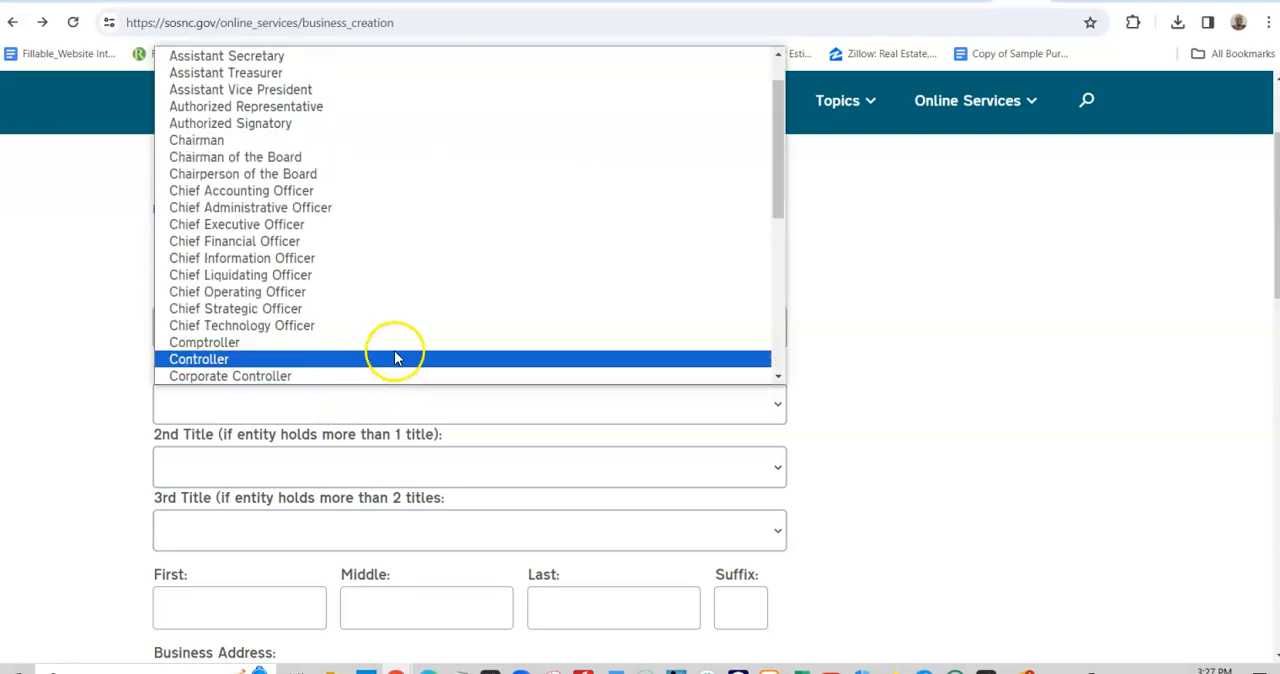
{"action": "scroll", "coordinate": [394, 348], "scroll_direction": "down", "scroll_amount": 3}
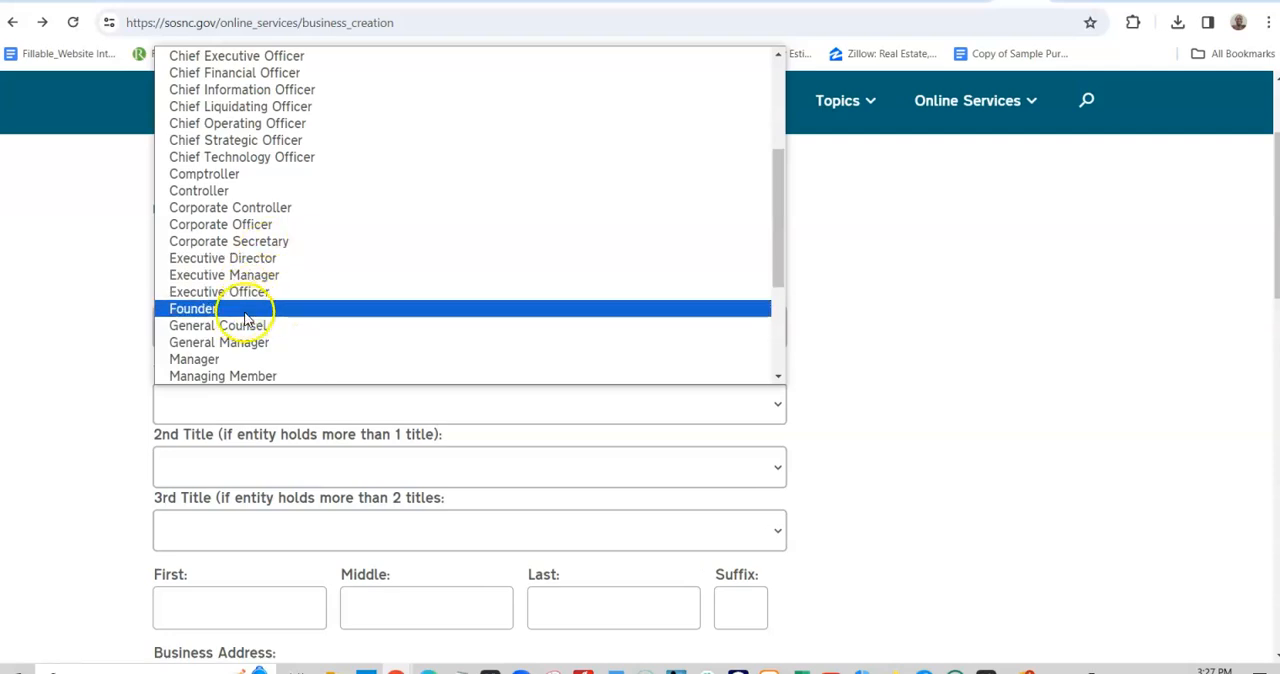
{"action": "scroll", "coordinate": [245, 320], "scroll_direction": "down", "scroll_amount": 3}
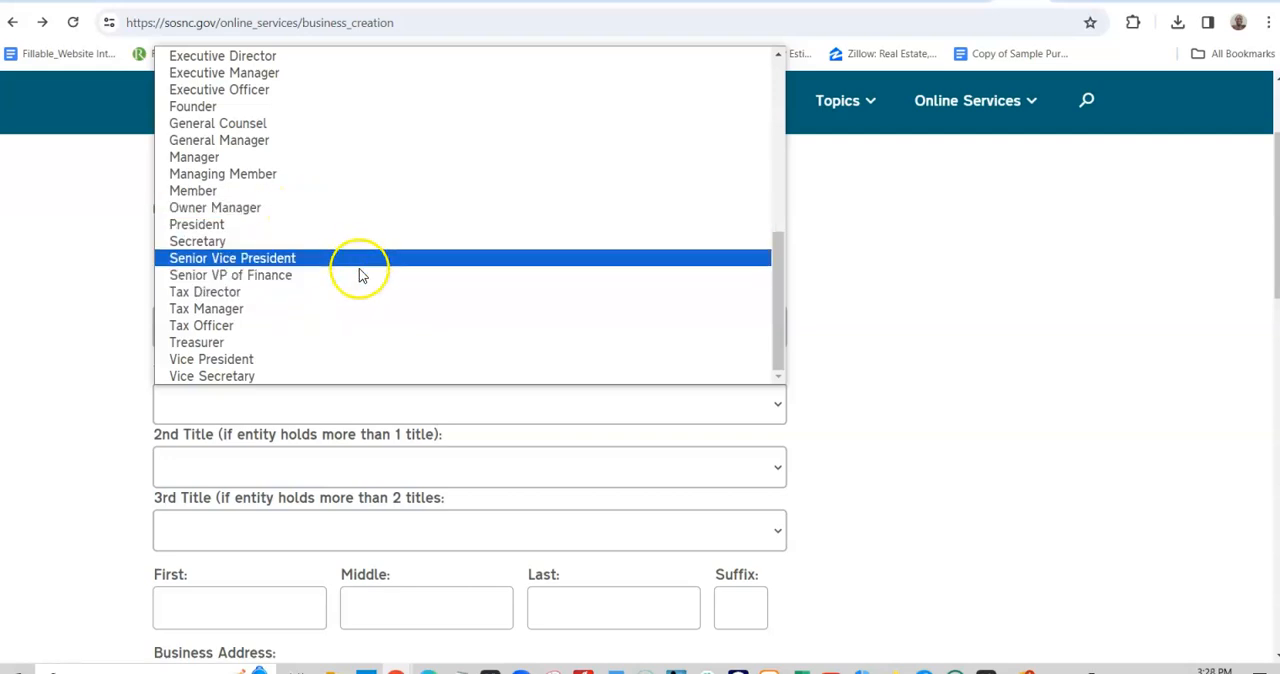
{"action": "scroll", "coordinate": [359, 260], "scroll_direction": "up", "scroll_amount": 6}
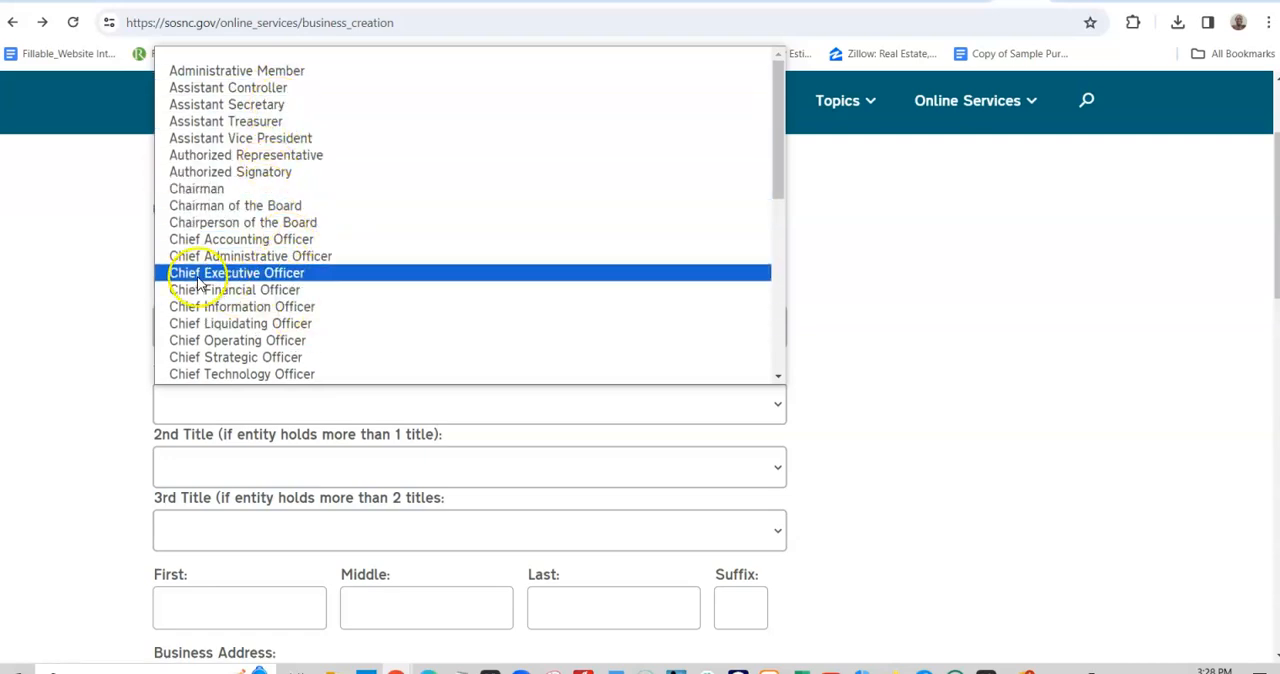
{"action": "left_click", "coordinate": [267, 281]}
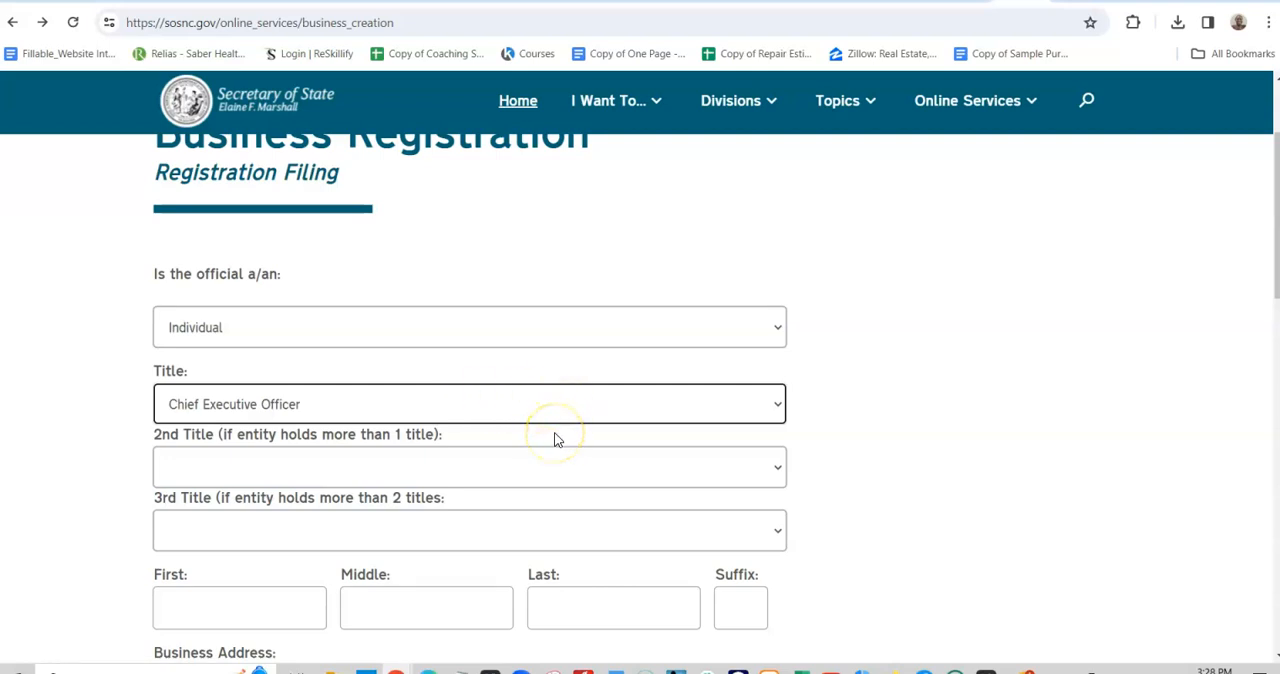
- Set the official's 2nd title to Founder
{"action": "scroll", "coordinate": [400, 410], "scroll_direction": "down", "scroll_amount": 1}
{"action": "scroll", "coordinate": [357, 330], "scroll_direction": "down", "scroll_amount": 1}
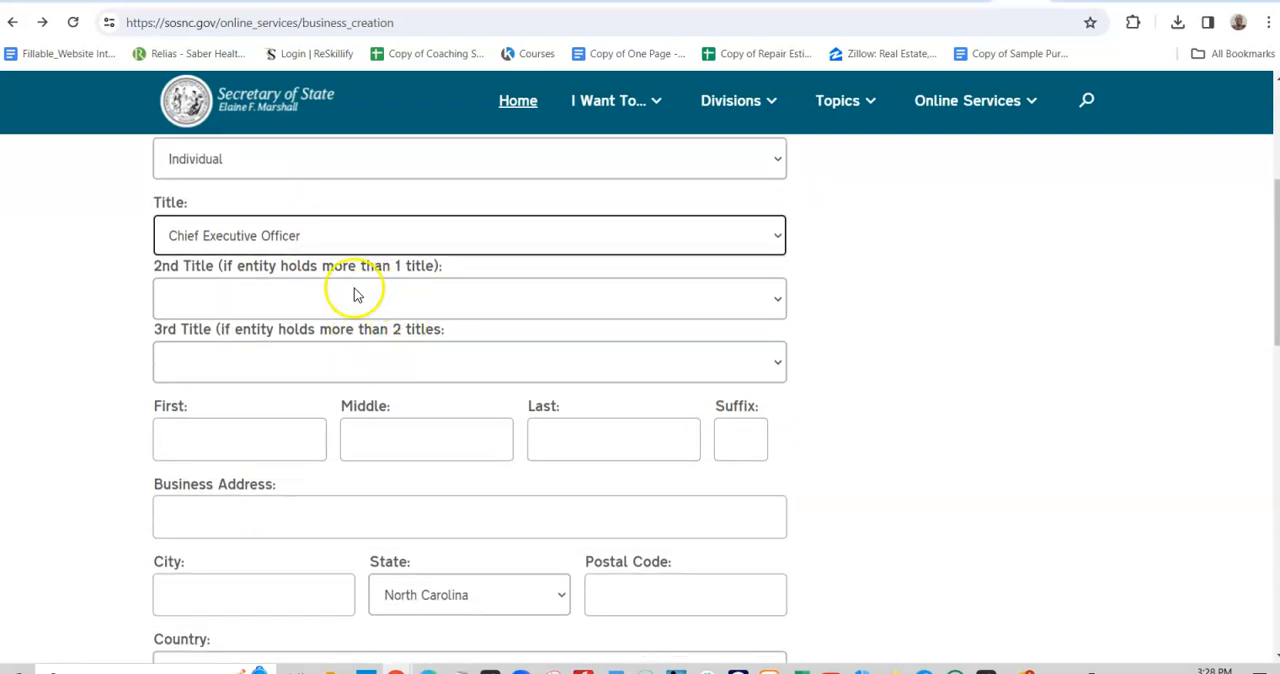
{"action": "left_click", "coordinate": [604, 300]}
{"action": "scroll", "coordinate": [414, 420], "scroll_direction": "down", "scroll_amount": 5}
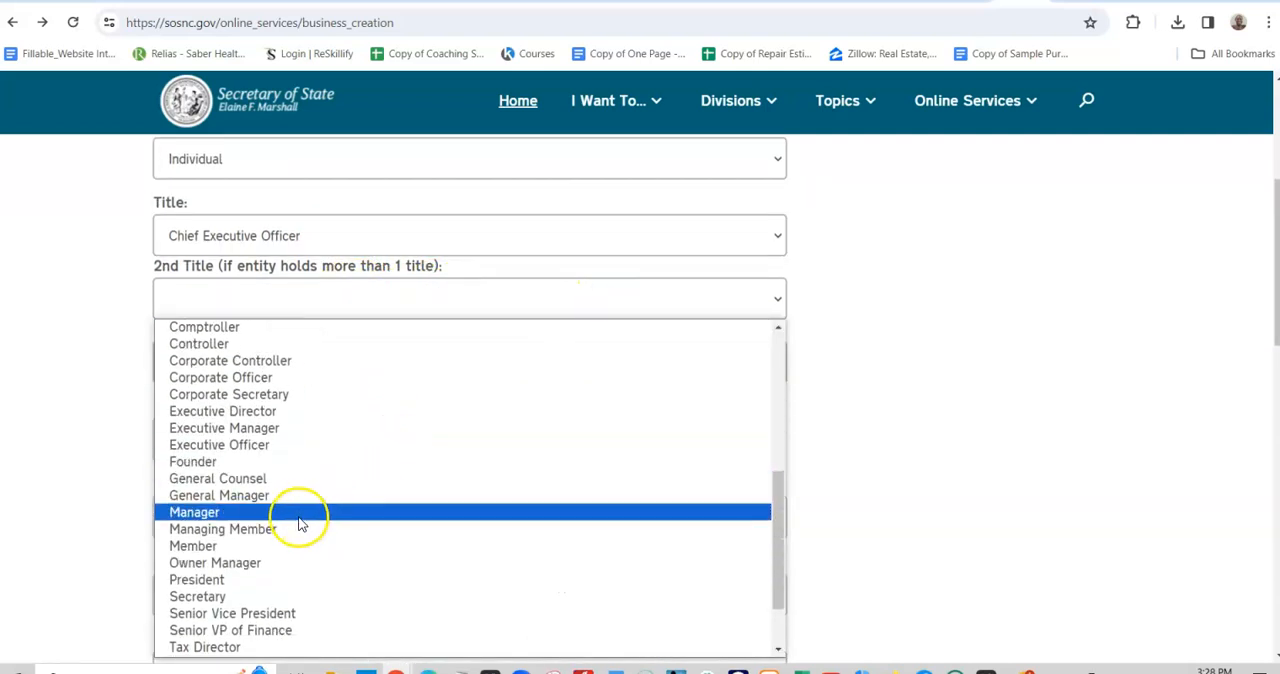
{"action": "left_click", "coordinate": [285, 463]}
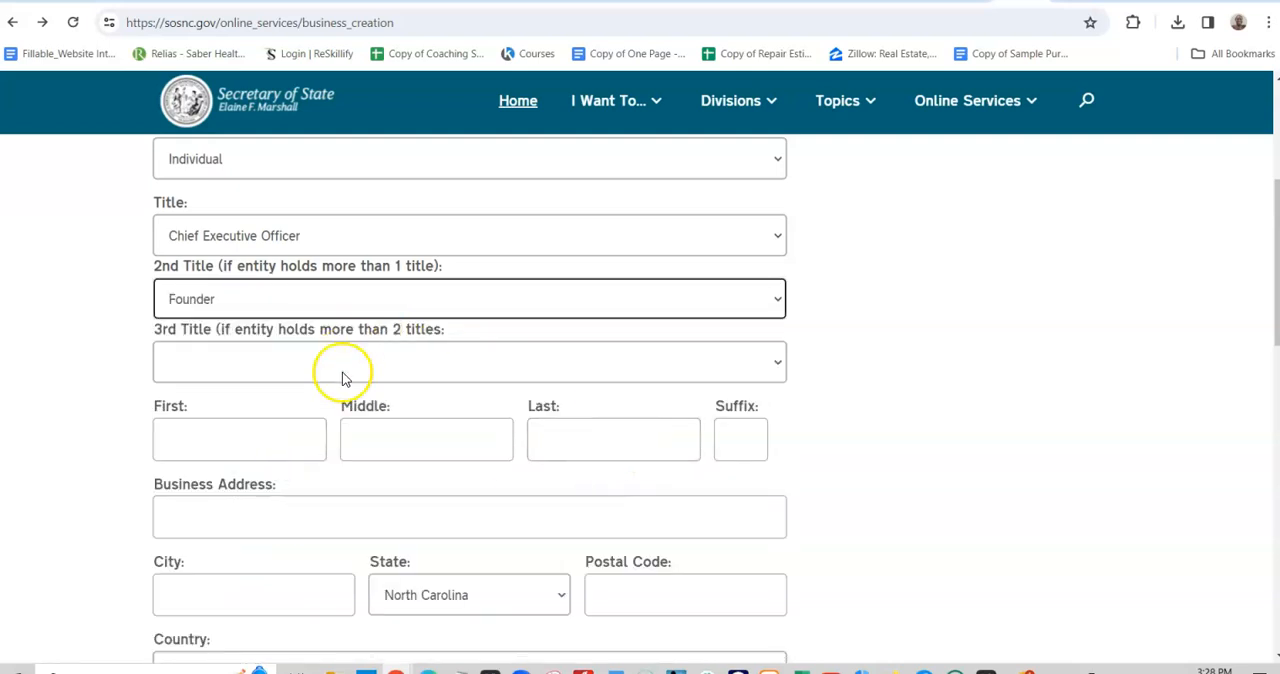
{"action": "scroll", "coordinate": [342, 378], "scroll_direction": "down", "scroll_amount": 1}
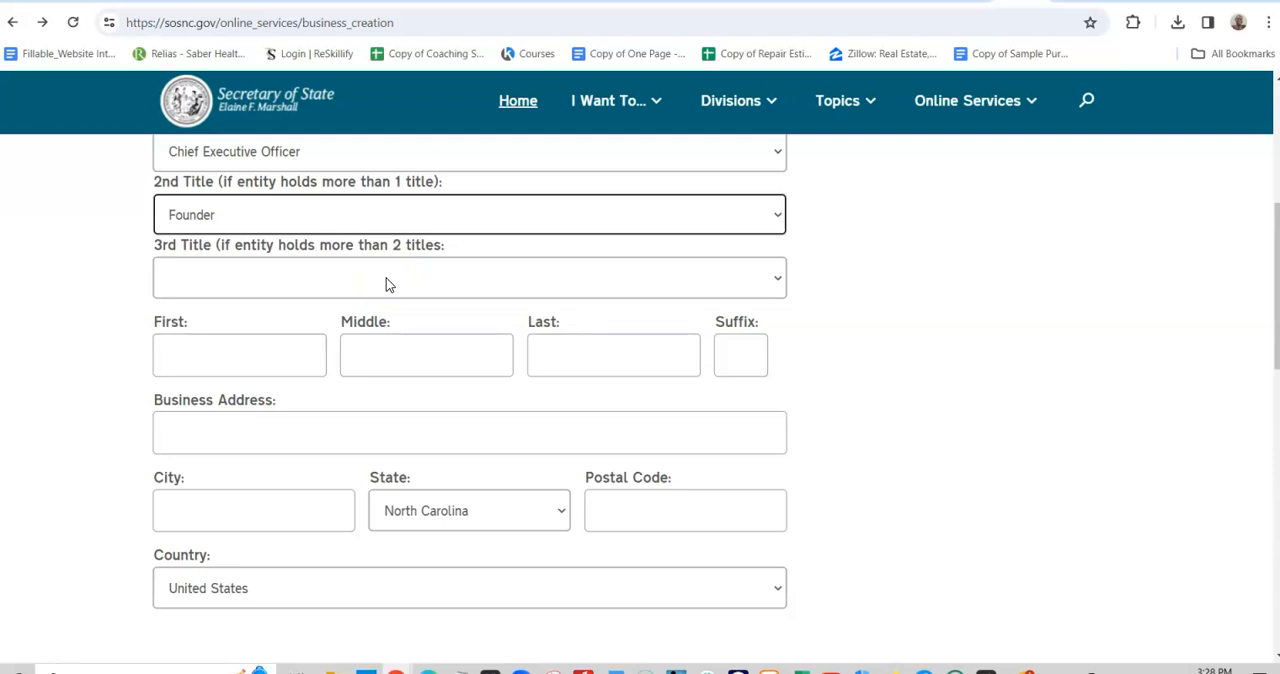
- Enter the company official's first, middle and last name
{"action": "left_click", "coordinate": [272, 345]}
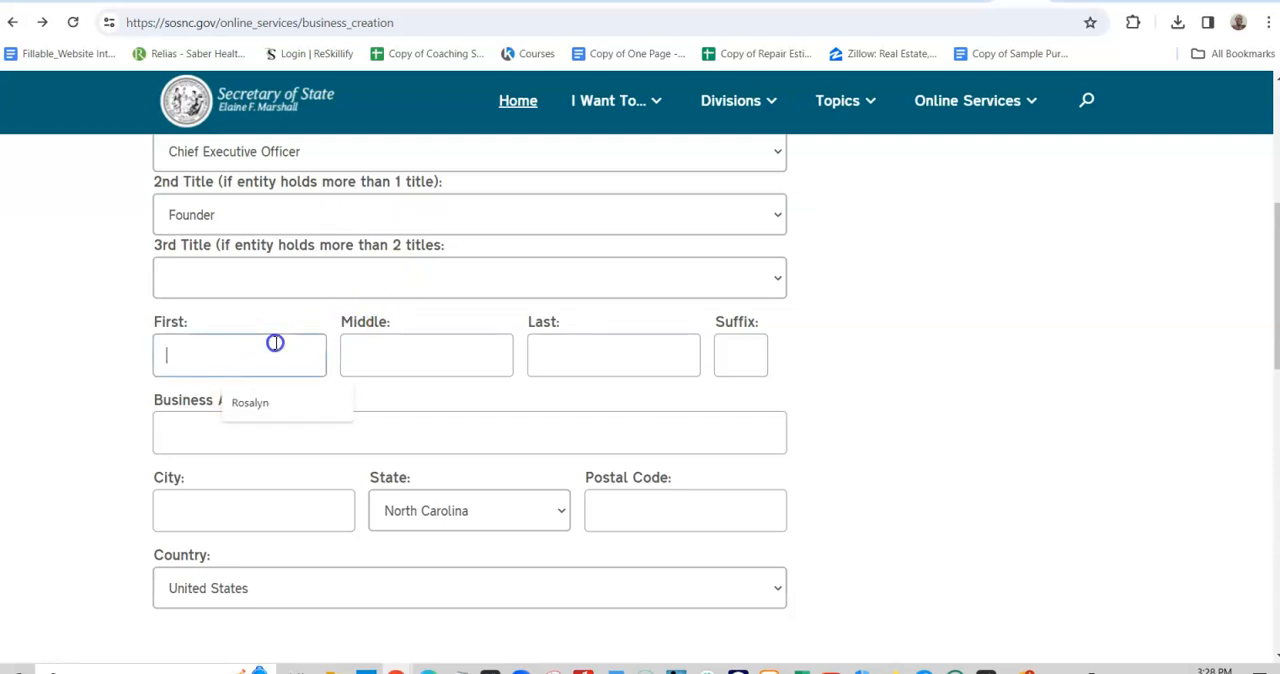
{"action": "left_click", "coordinate": [272, 400]}
{"action": "left_click", "coordinate": [439, 350]}
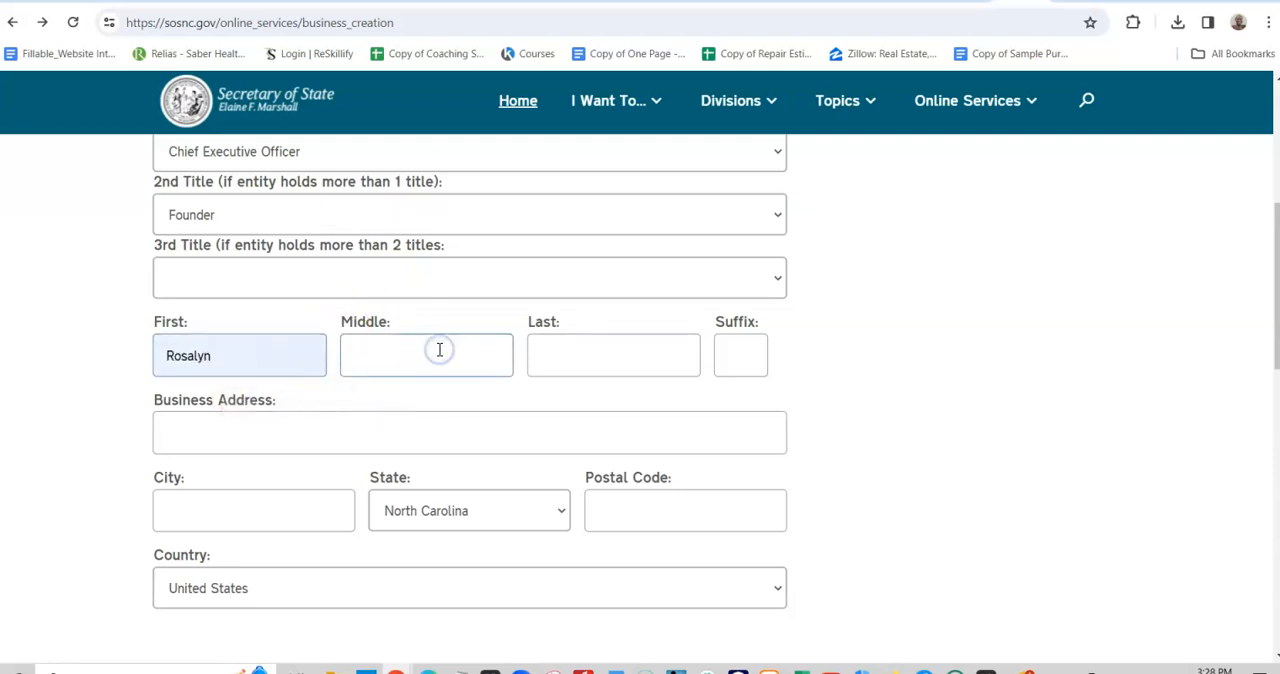
{"action": "left_click", "coordinate": [620, 340]}
{"action": "left_click", "coordinate": [623, 400]}
- Fill in the official's business address, city and postal code, save the entry, and continue to the effective date
{"action": "left_click", "coordinate": [294, 434]}
{"action": "scroll", "coordinate": [296, 432], "scroll_direction": "down", "scroll_amount": 1}
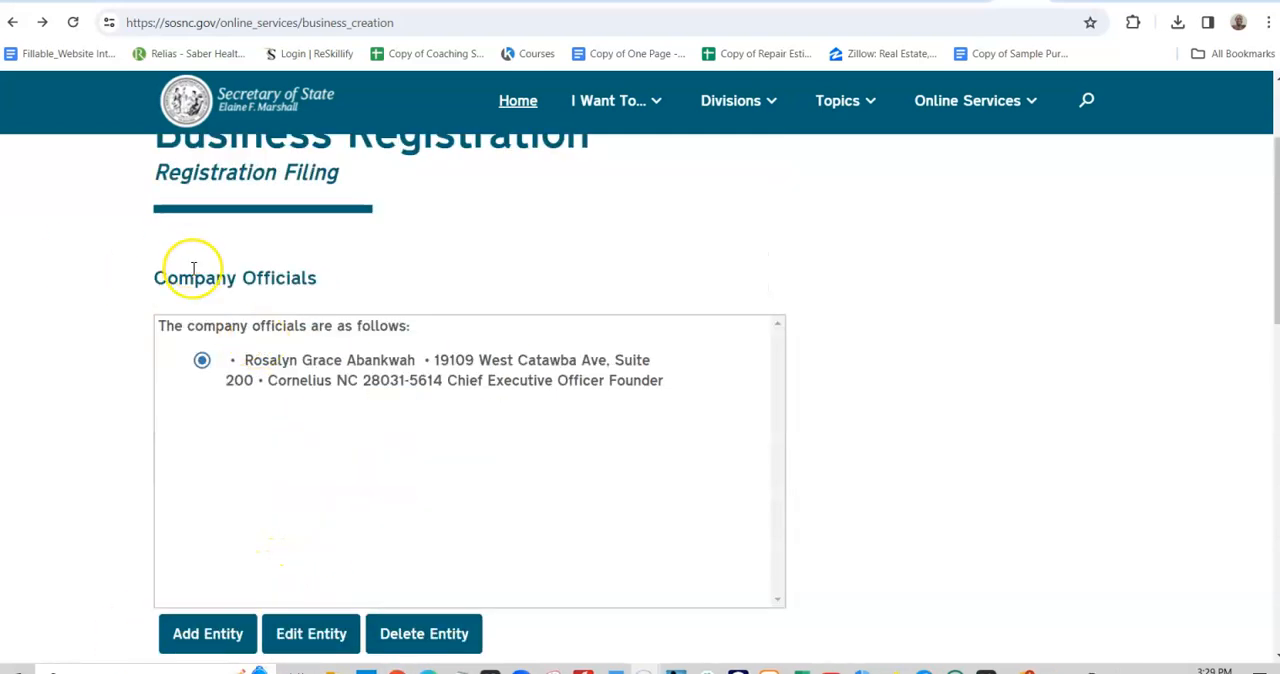
{"action": "scroll", "coordinate": [323, 357], "scroll_direction": "down", "scroll_amount": 1}
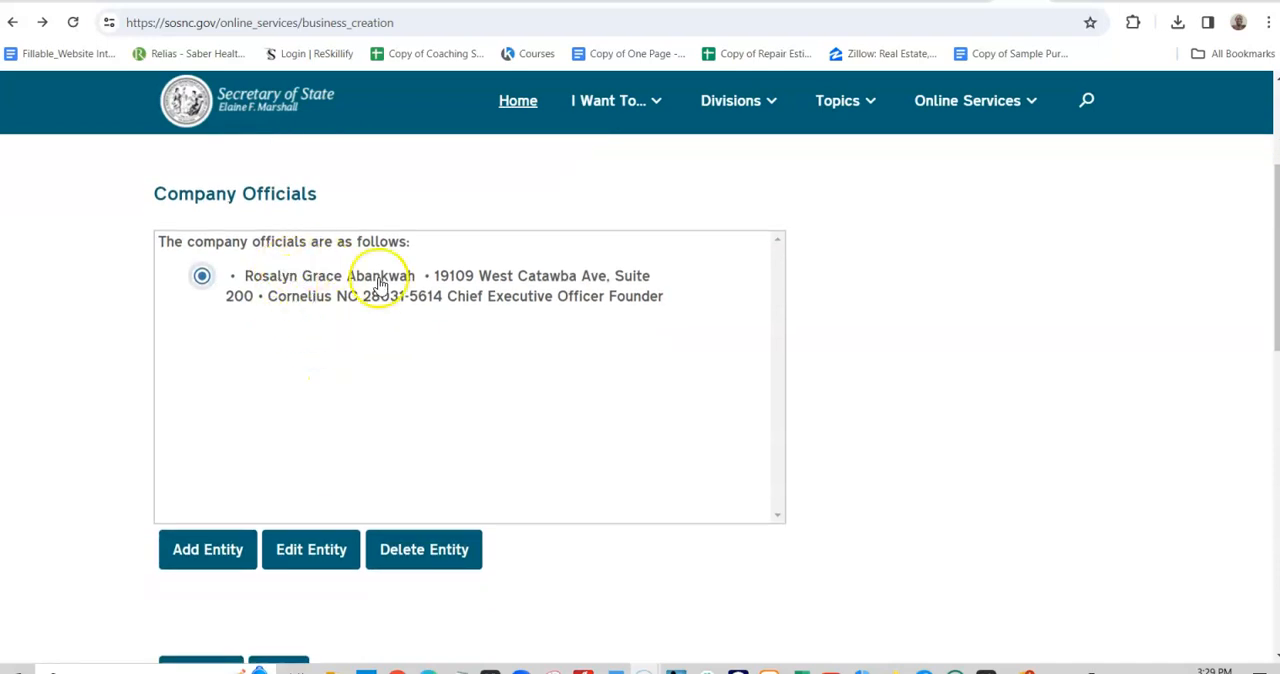
{"action": "scroll", "coordinate": [260, 313], "scroll_direction": "down", "scroll_amount": 3}
{"action": "scroll", "coordinate": [289, 349], "scroll_direction": "up", "scroll_amount": 2}
{"action": "scroll", "coordinate": [294, 340], "scroll_direction": "down", "scroll_amount": 2}
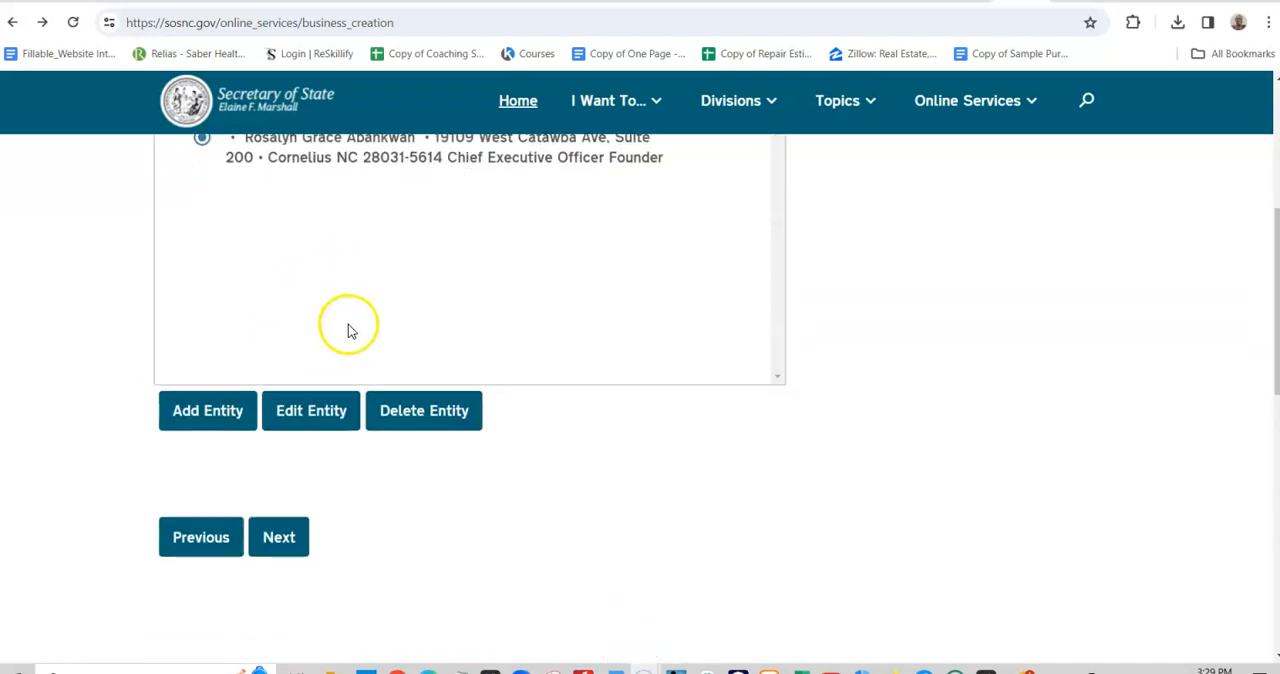
{"action": "left_click", "coordinate": [278, 423]}
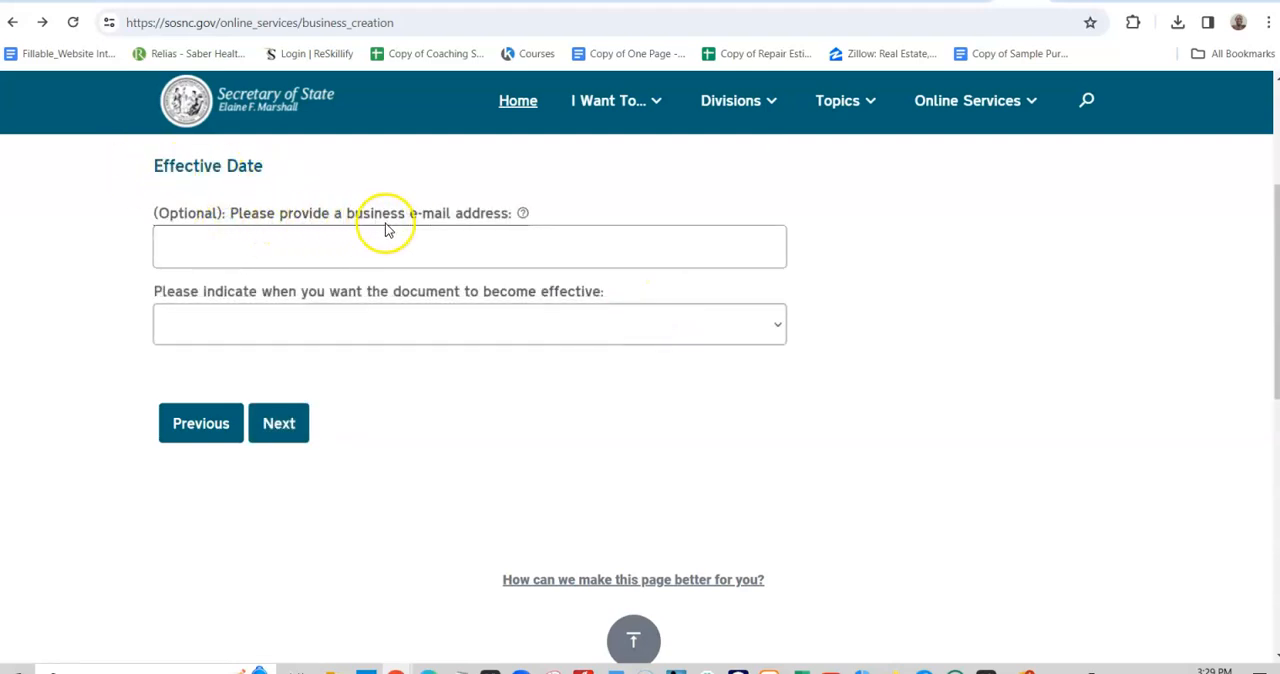
- Enter the business e-mail address, make the document Effective upon filing, and continue
{"action": "left_click", "coordinate": [459, 250]}
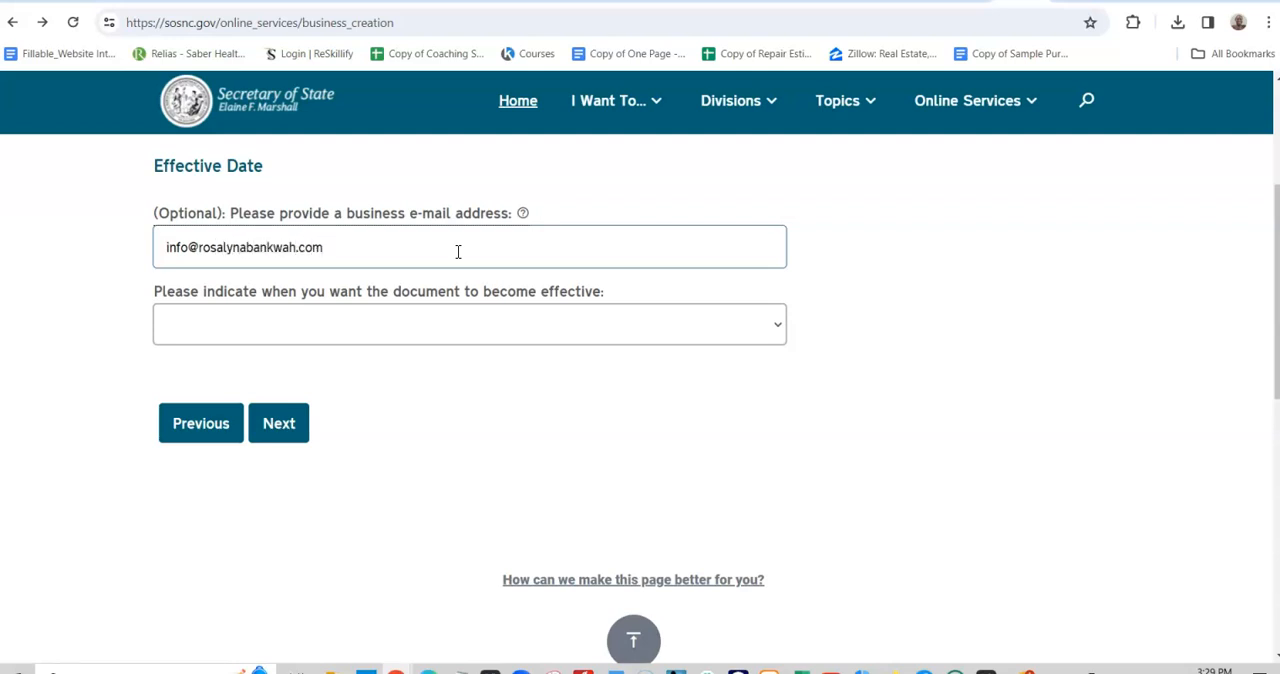
{"action": "left_click", "coordinate": [580, 330]}
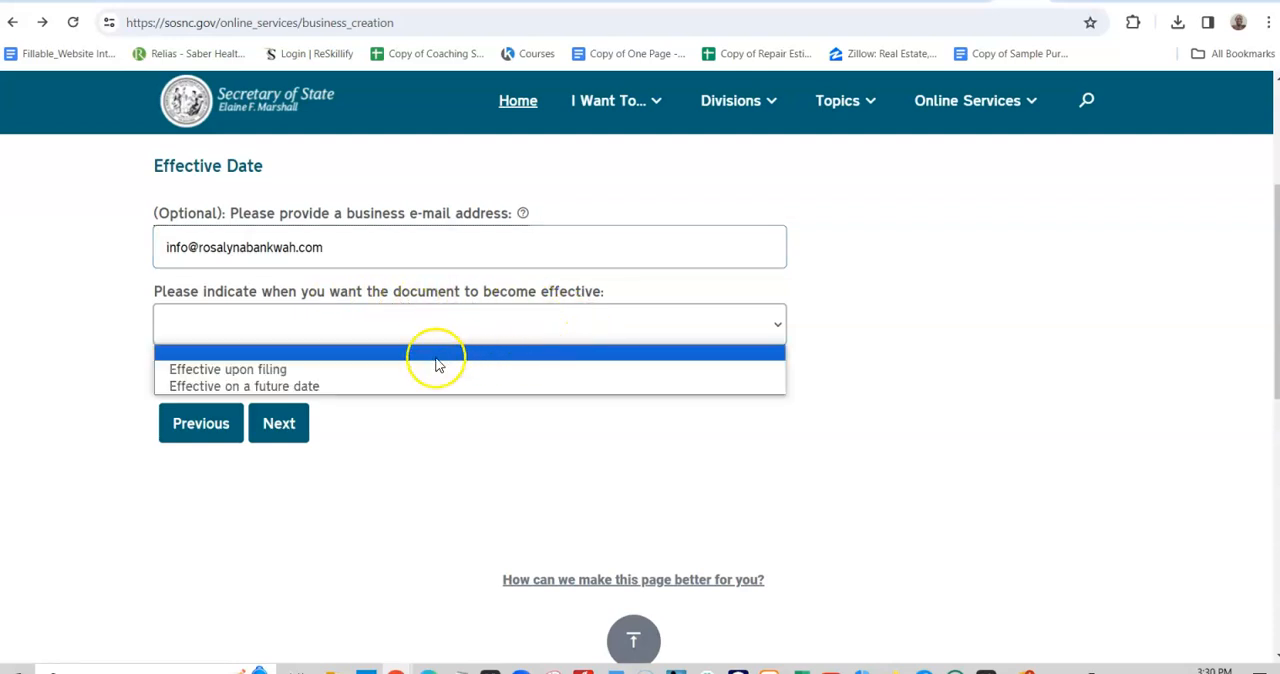
{"action": "left_click", "coordinate": [328, 370]}
{"action": "left_click", "coordinate": [289, 427]}
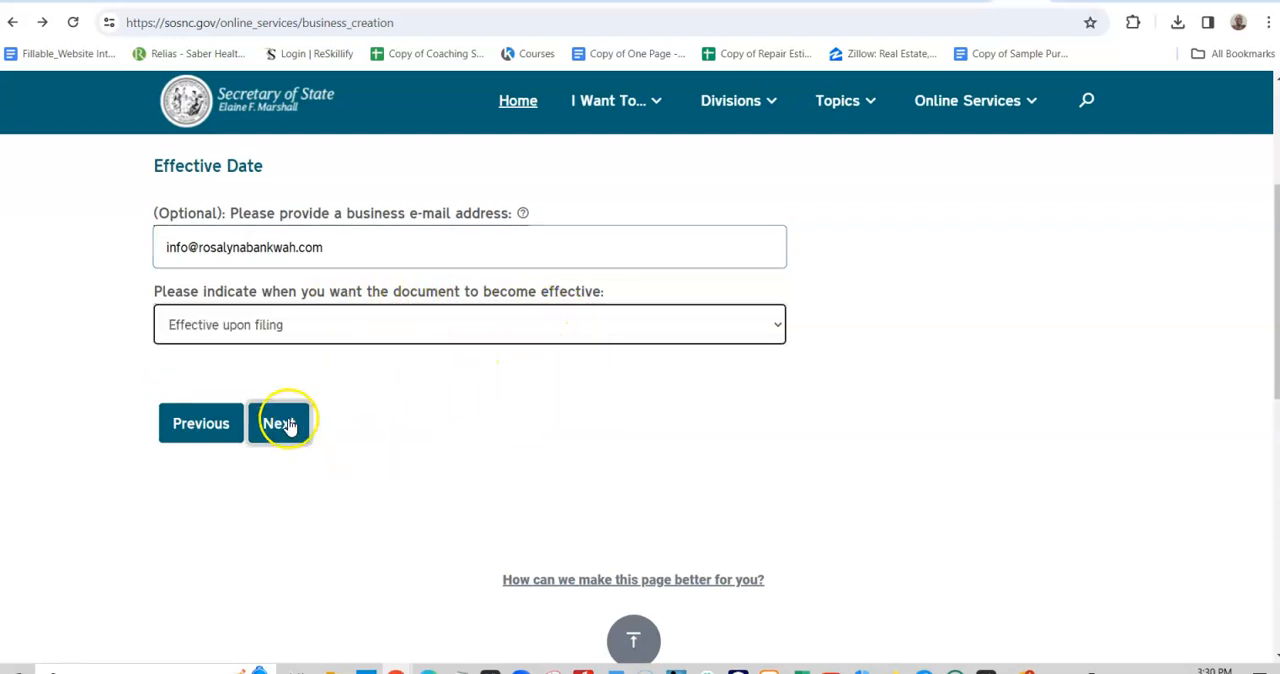
{"action": "left_click", "coordinate": [528, 440]}
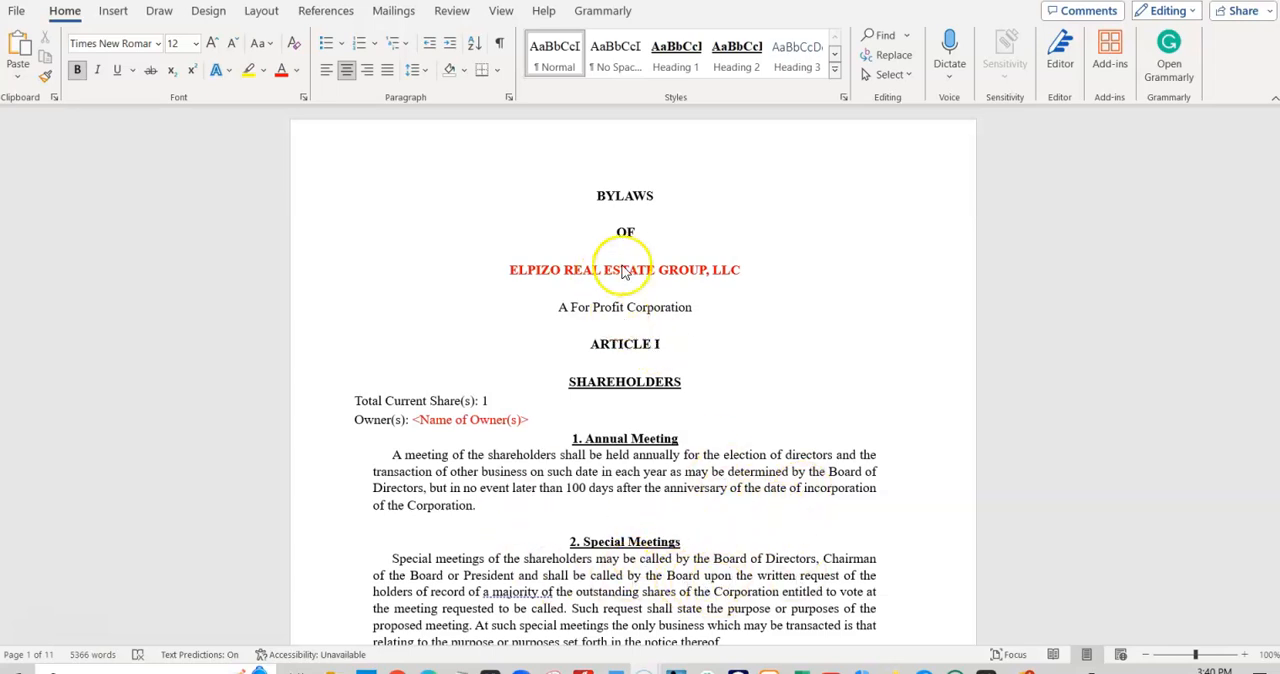
- Highlight the company name, the owner name placeholder and the <Name of State> placeholder under Place of Meetings in the bylaws
{"action": "left_click", "coordinate": [508, 268]}
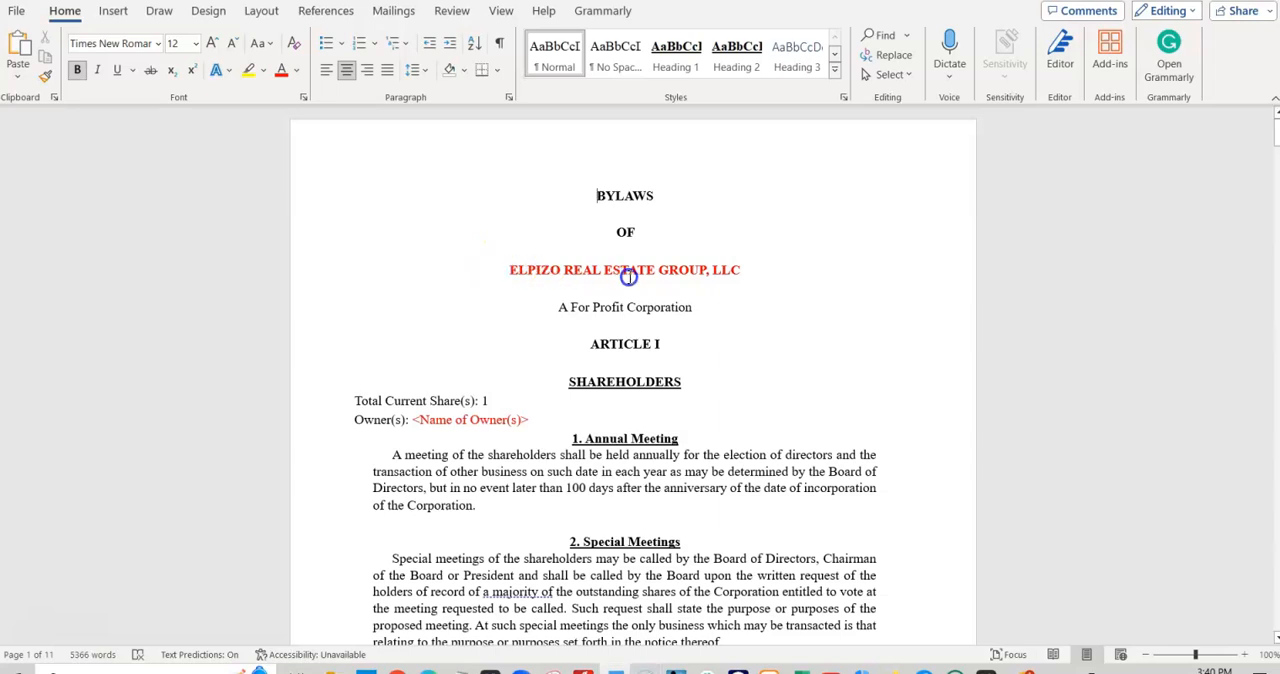
{"action": "left_click_drag", "start_coordinate": [730, 264], "coordinate": [525, 271]}
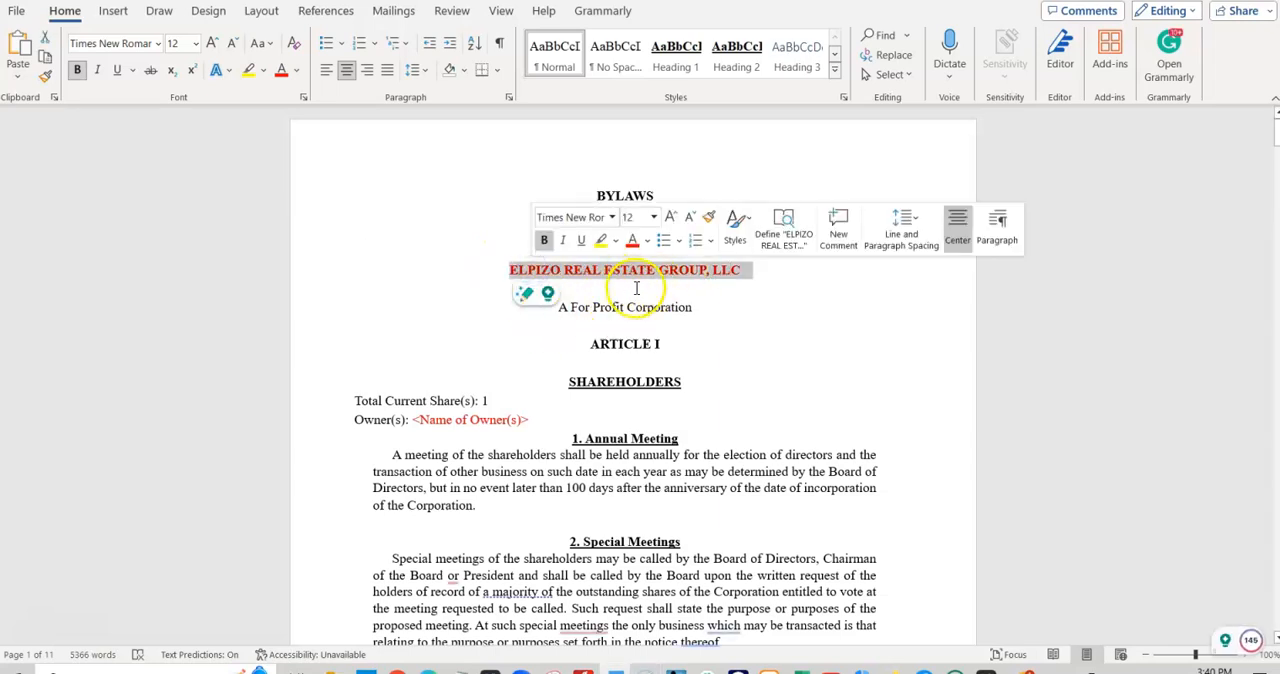
{"action": "left_click_drag", "start_coordinate": [413, 420], "coordinate": [529, 429]}
{"action": "scroll", "coordinate": [563, 478], "scroll_direction": "down", "scroll_amount": 5}
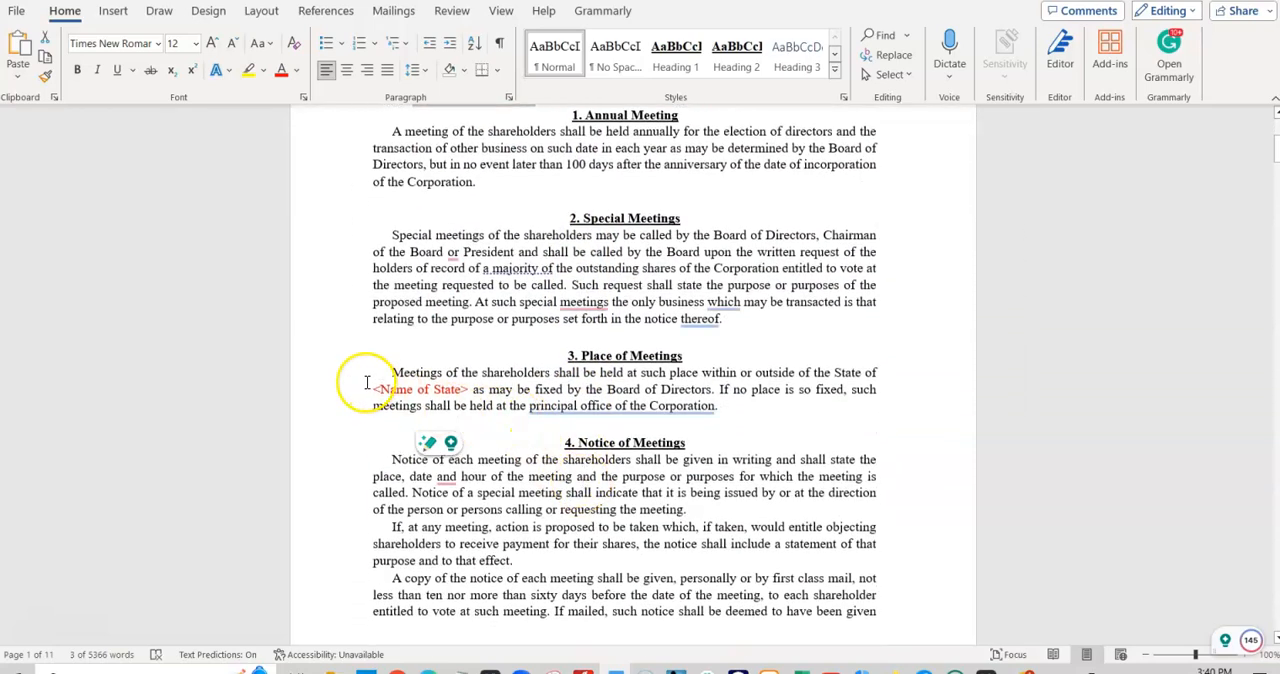
{"action": "left_click_drag", "start_coordinate": [373, 392], "coordinate": [460, 392]}
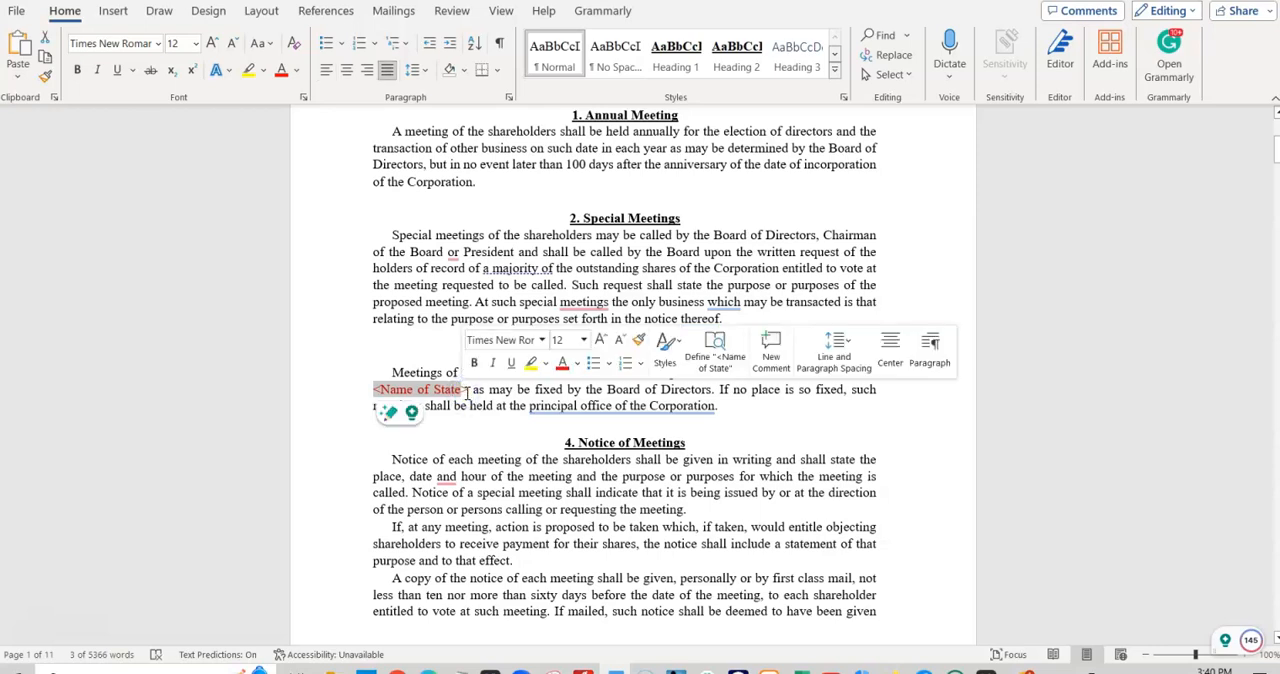
- Review the bylaws from Notice of Meetings to Executive and Other Committees of Directors, and check the spelling suggestions for "repealable"
{"action": "scroll", "coordinate": [651, 543], "scroll_direction": "down", "scroll_amount": 8}
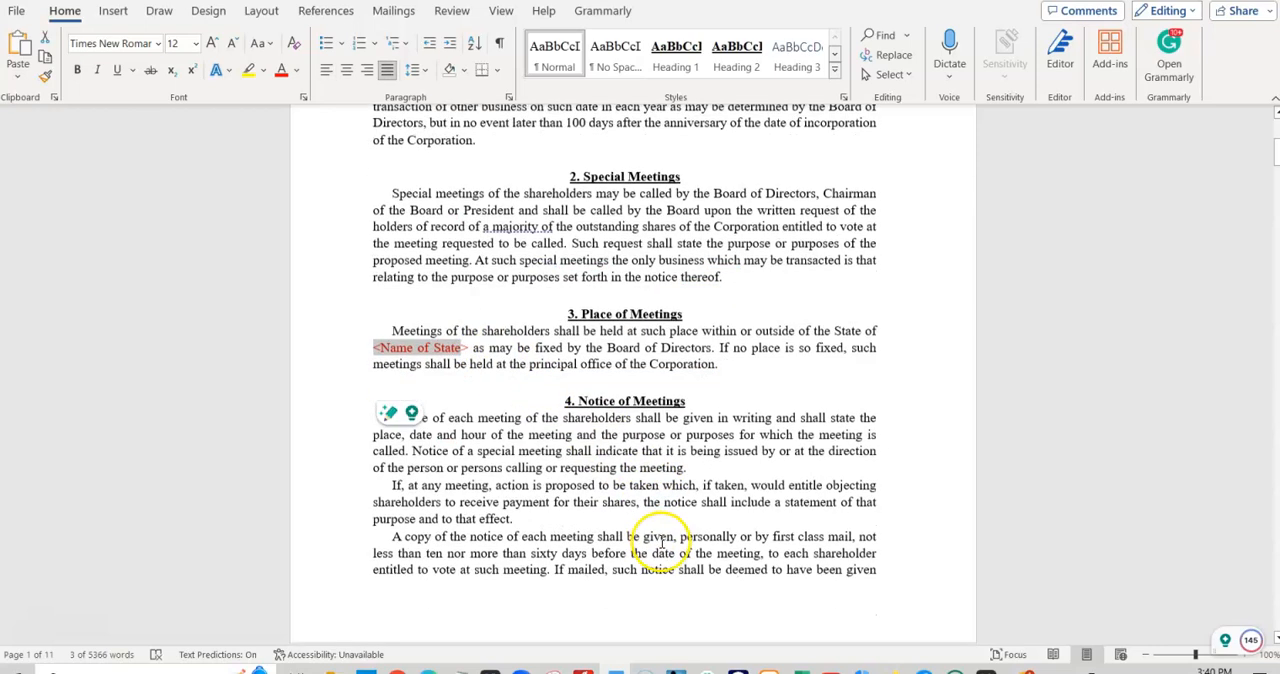
{"action": "scroll", "coordinate": [662, 543], "scroll_direction": "down", "scroll_amount": 11}
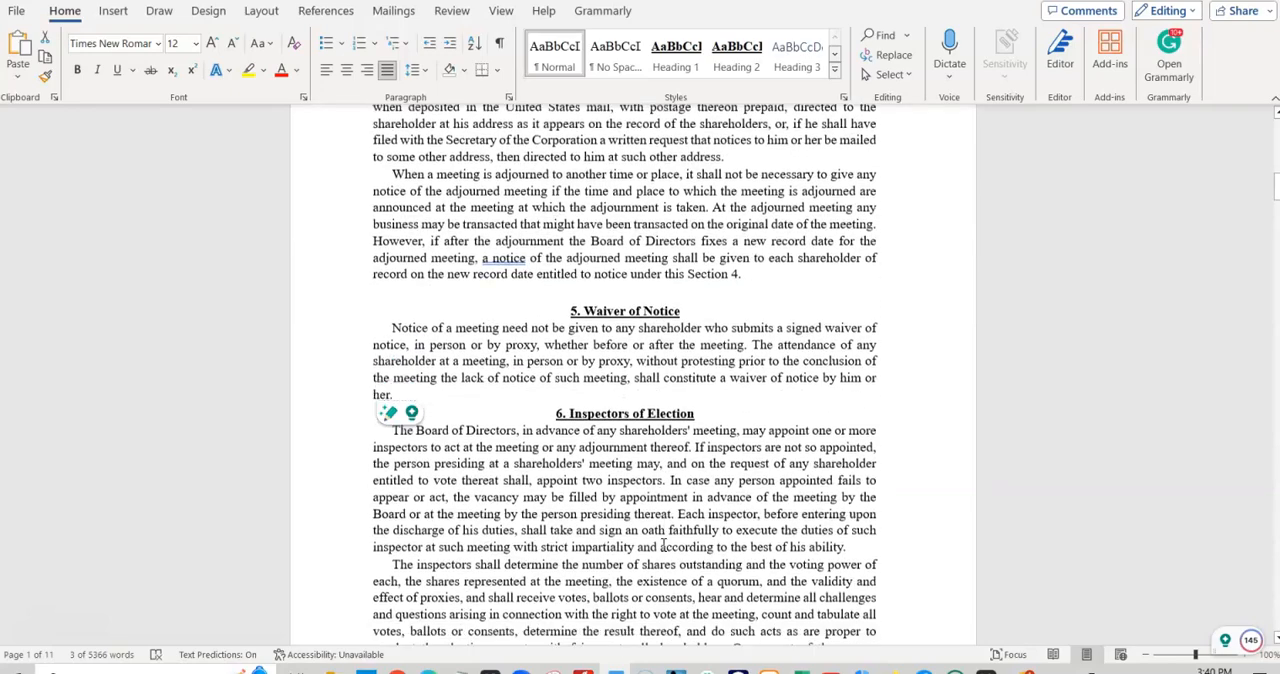
{"action": "scroll", "coordinate": [660, 547], "scroll_direction": "down", "scroll_amount": 15}
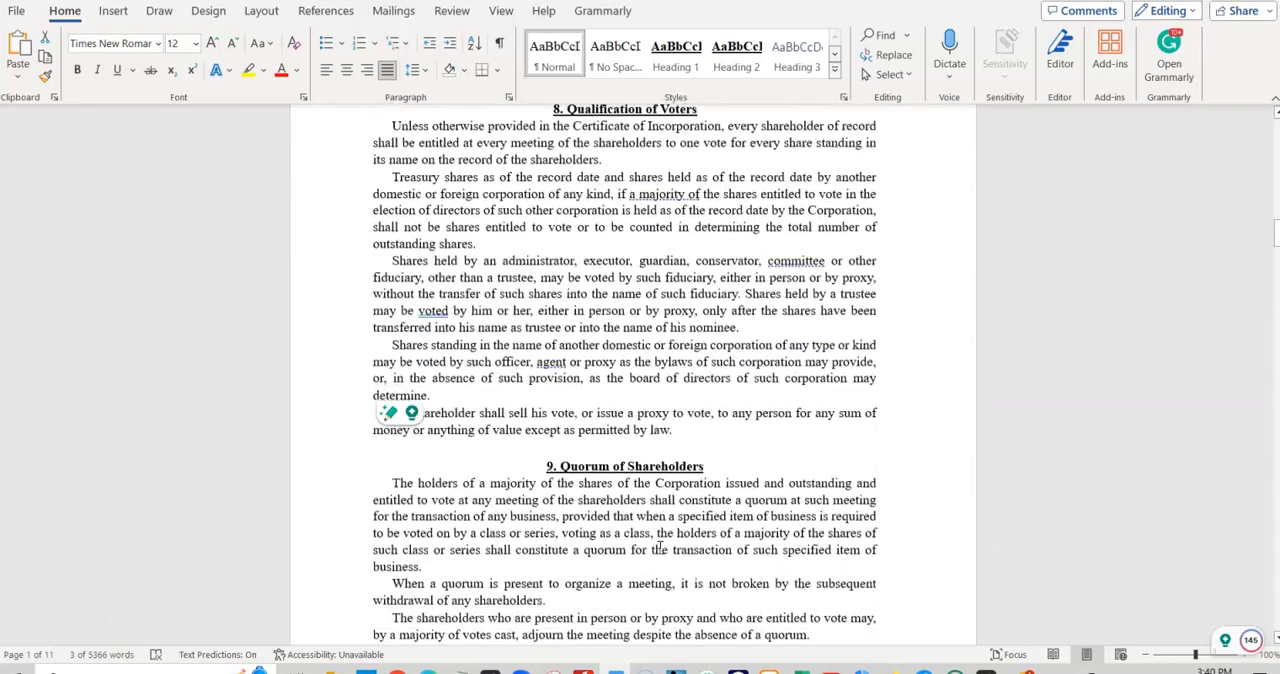
{"action": "scroll", "coordinate": [660, 548], "scroll_direction": "down", "scroll_amount": 15}
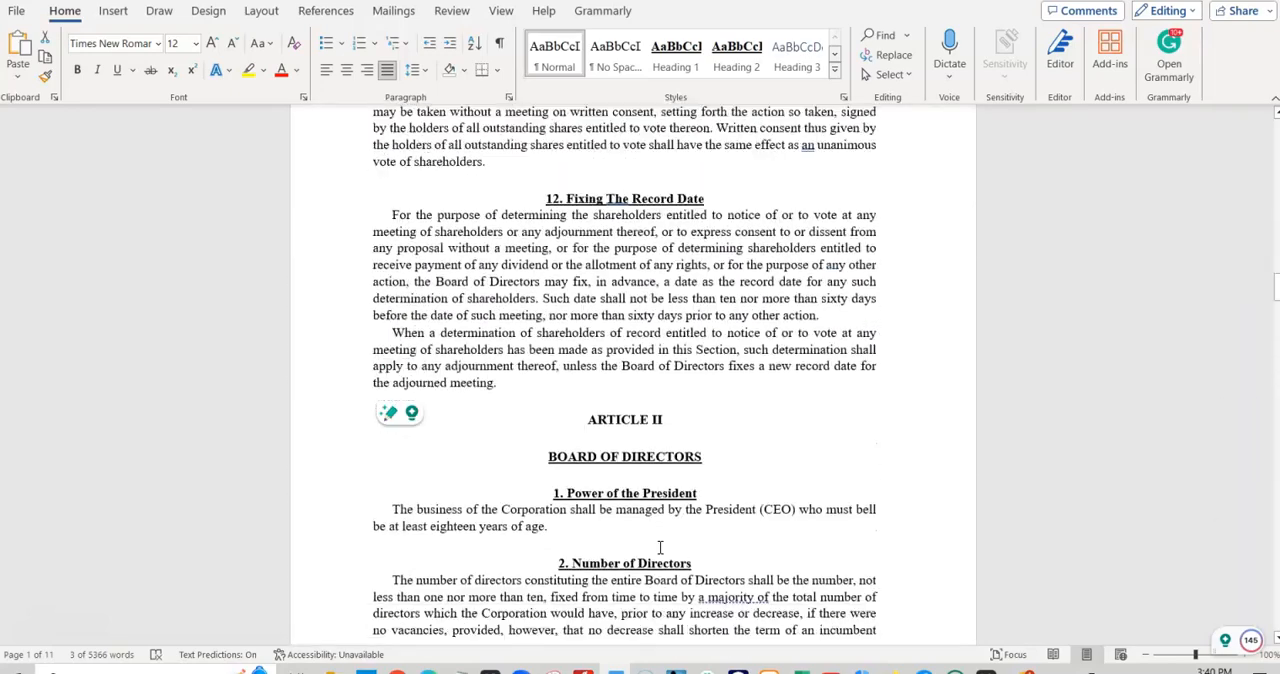
{"action": "scroll", "coordinate": [660, 548], "scroll_direction": "down", "scroll_amount": 8}
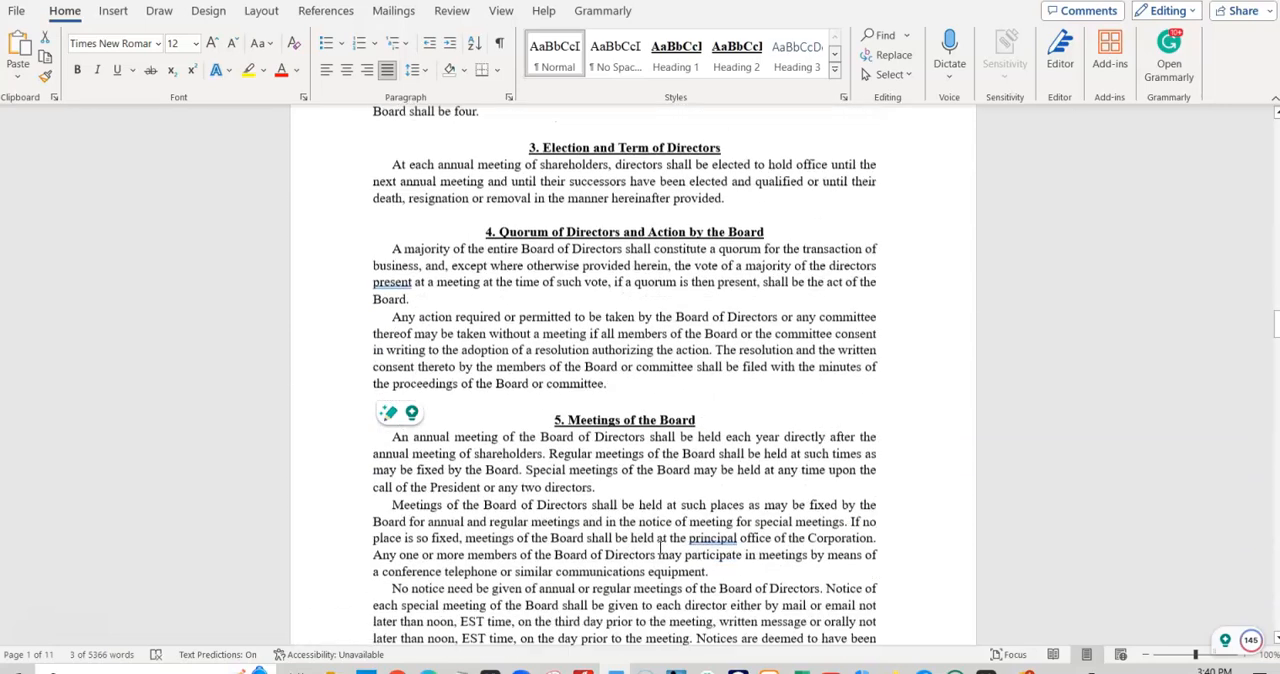
{"action": "scroll", "coordinate": [719, 371], "scroll_direction": "down", "scroll_amount": 10}
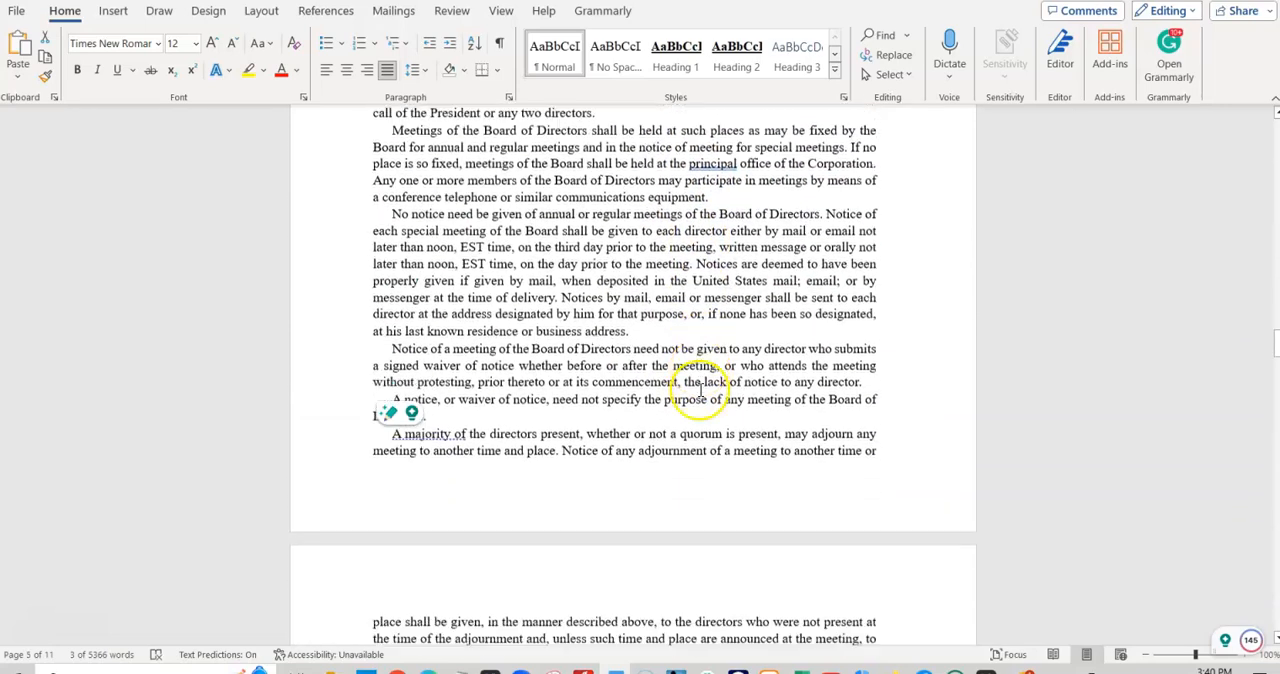
{"action": "scroll", "coordinate": [703, 396], "scroll_direction": "down", "scroll_amount": 4}
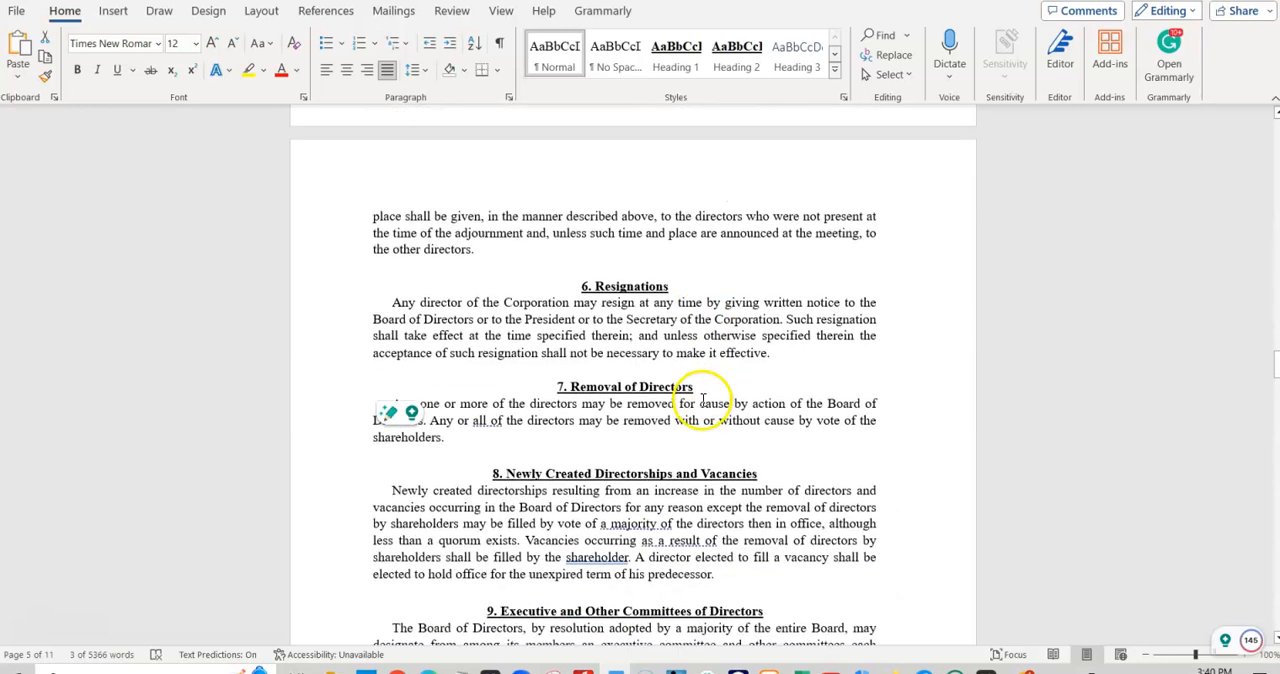
{"action": "scroll", "coordinate": [717, 402], "scroll_direction": "down", "scroll_amount": 9}
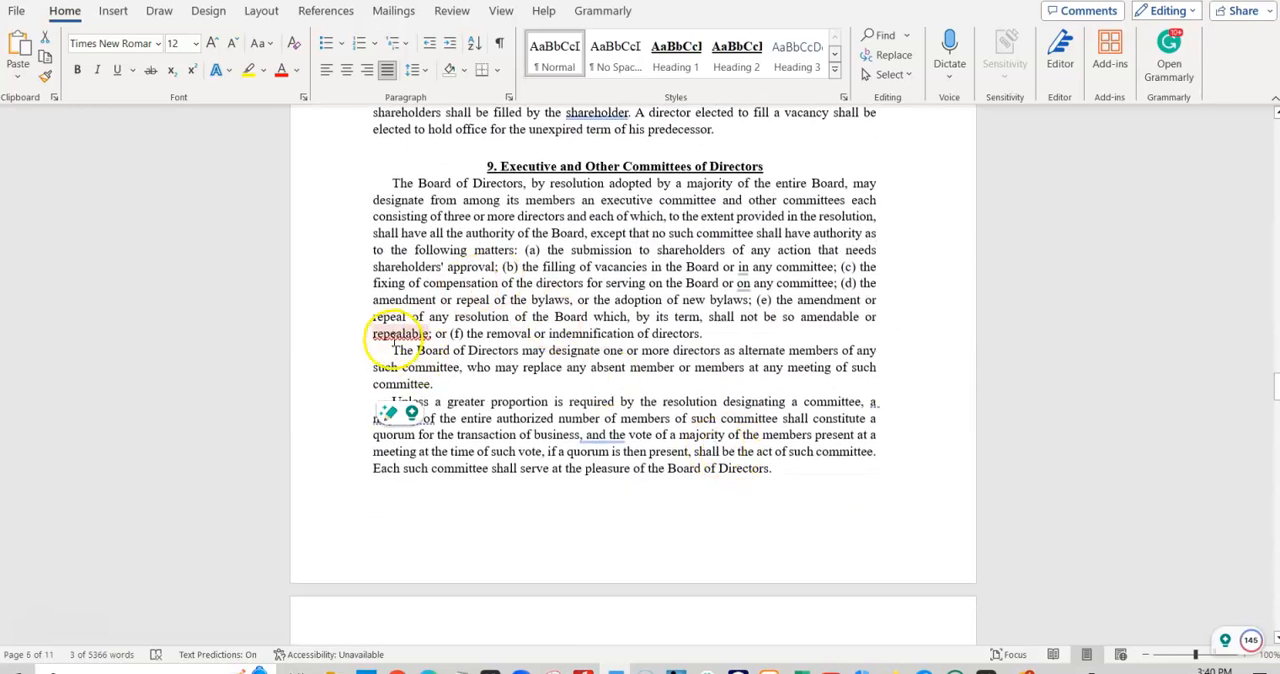
{"action": "right_click", "coordinate": [389, 333]}
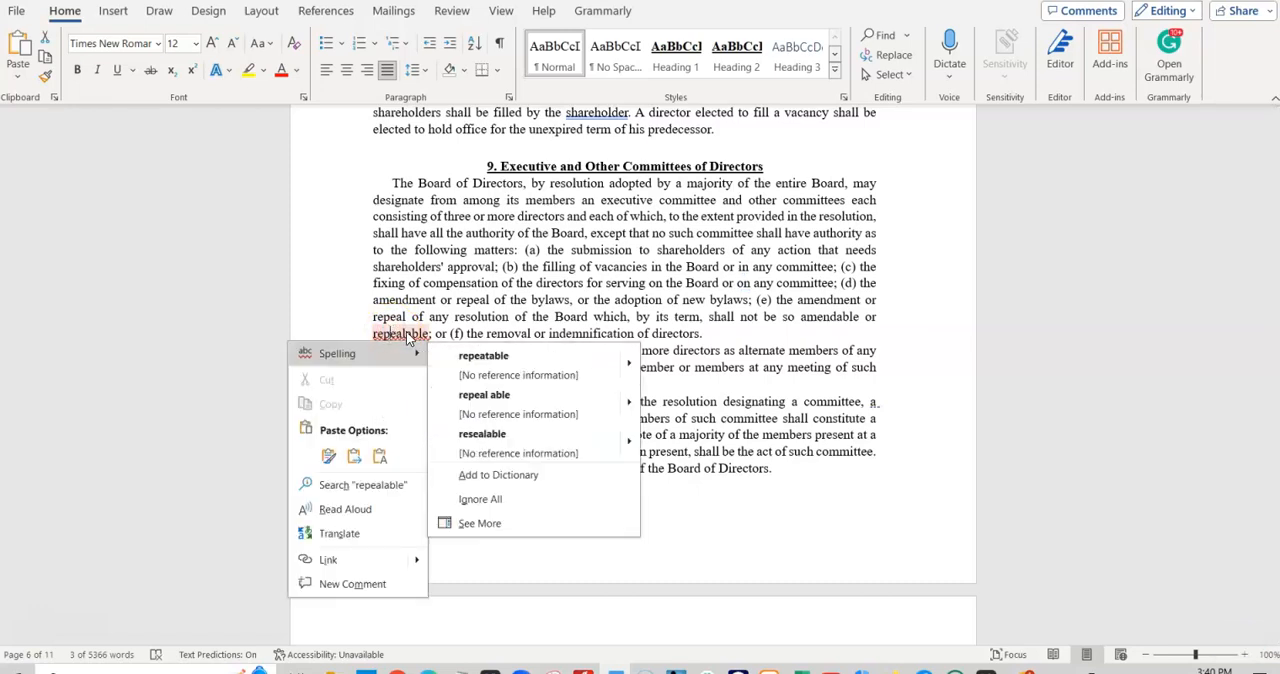
{"action": "left_click", "coordinate": [497, 311]}
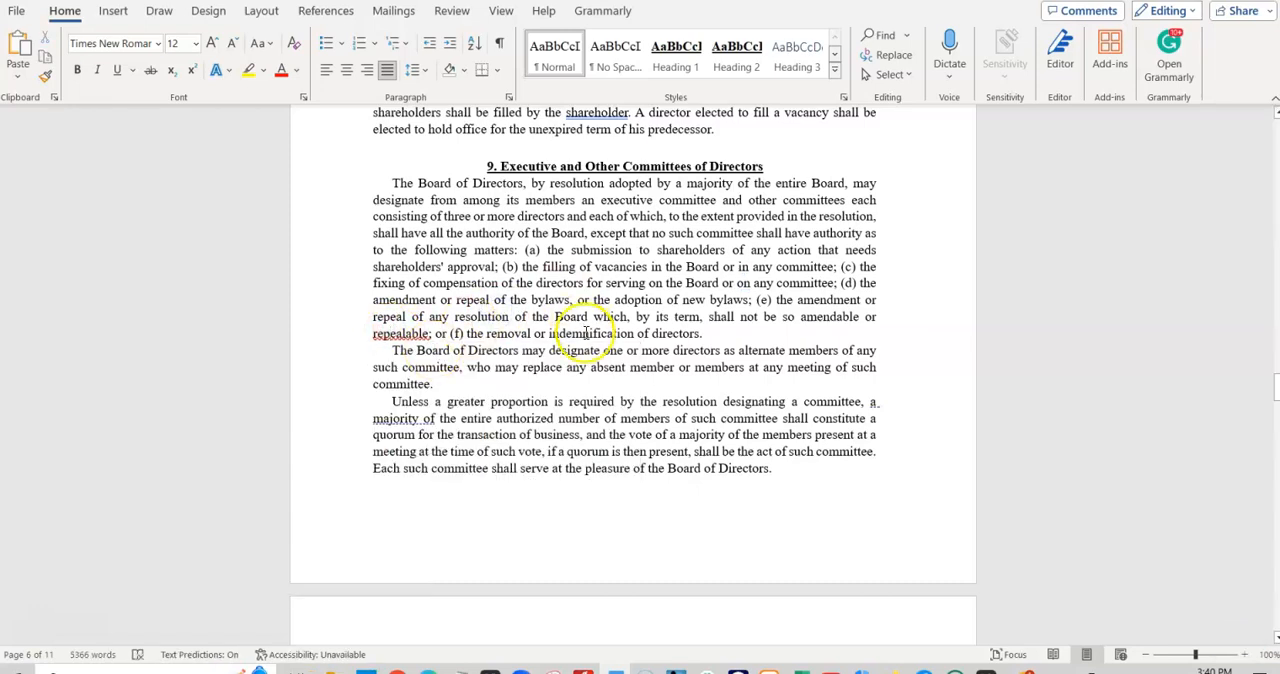
- Check the spelling suggestions for "officership" in the section just before Article III, leaving the word as written
{"action": "scroll", "coordinate": [779, 509], "scroll_direction": "down", "scroll_amount": 15}
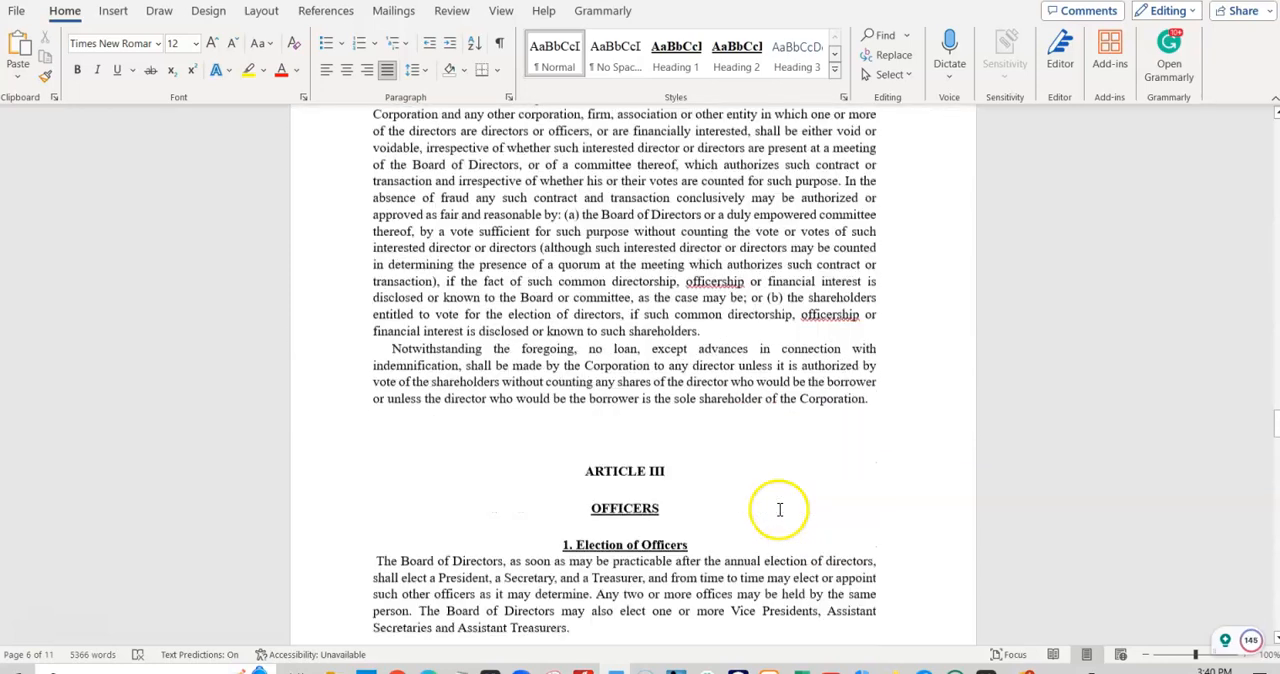
{"action": "scroll", "coordinate": [779, 509], "scroll_direction": "down", "scroll_amount": 1}
{"action": "right_click", "coordinate": [701, 233]}
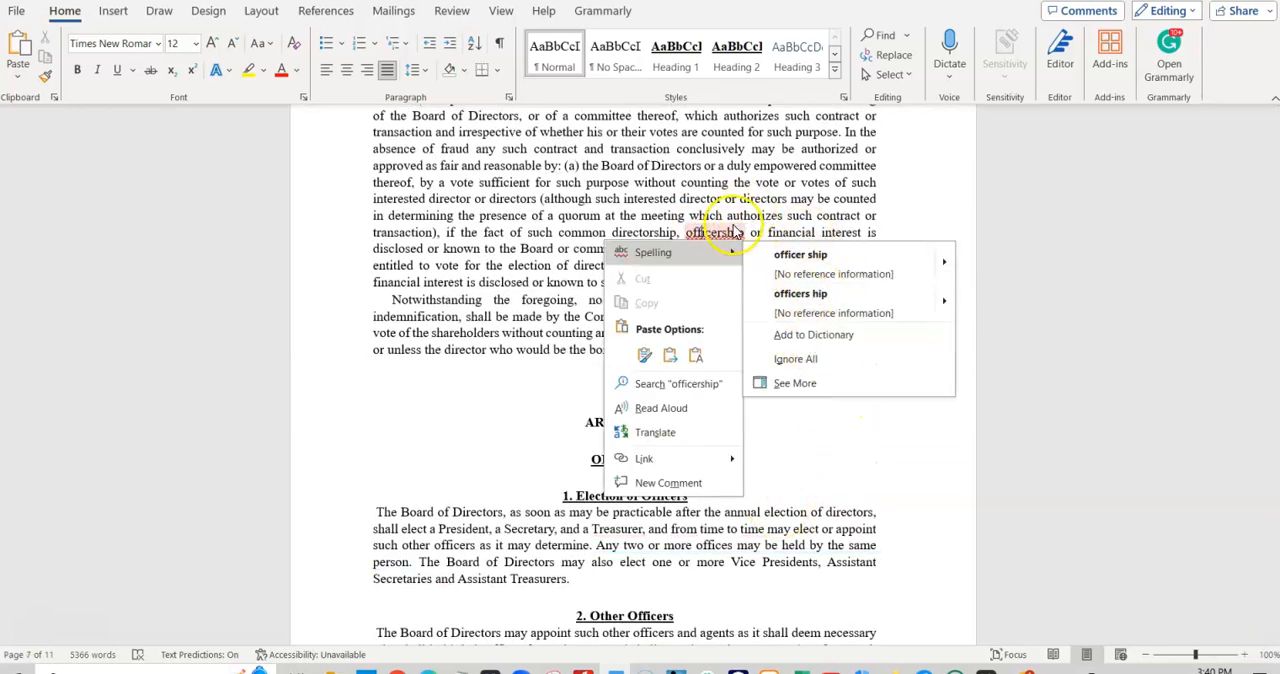
{"action": "left_click", "coordinate": [754, 194]}
- Review Articles III to V of the bylaws, including the state placeholders under Books and Records, down to the signature and date lines
{"action": "scroll", "coordinate": [727, 400], "scroll_direction": "down", "scroll_amount": 4}
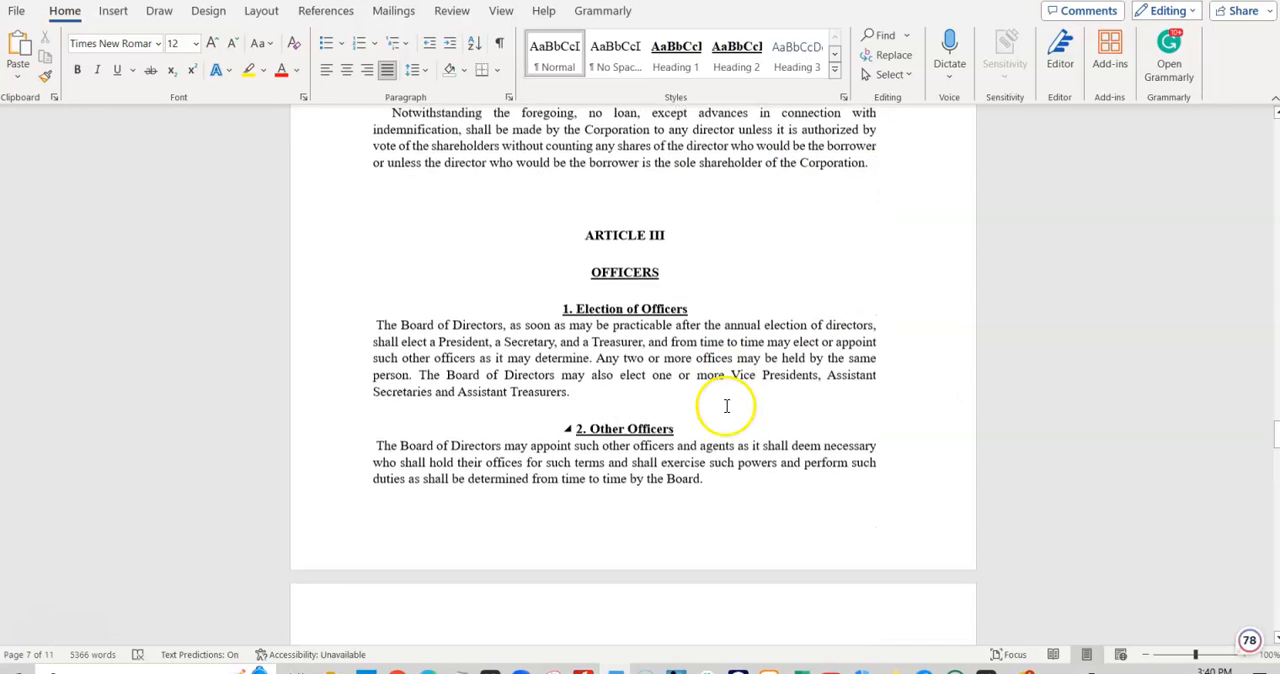
{"action": "scroll", "coordinate": [724, 405], "scroll_direction": "down", "scroll_amount": 14}
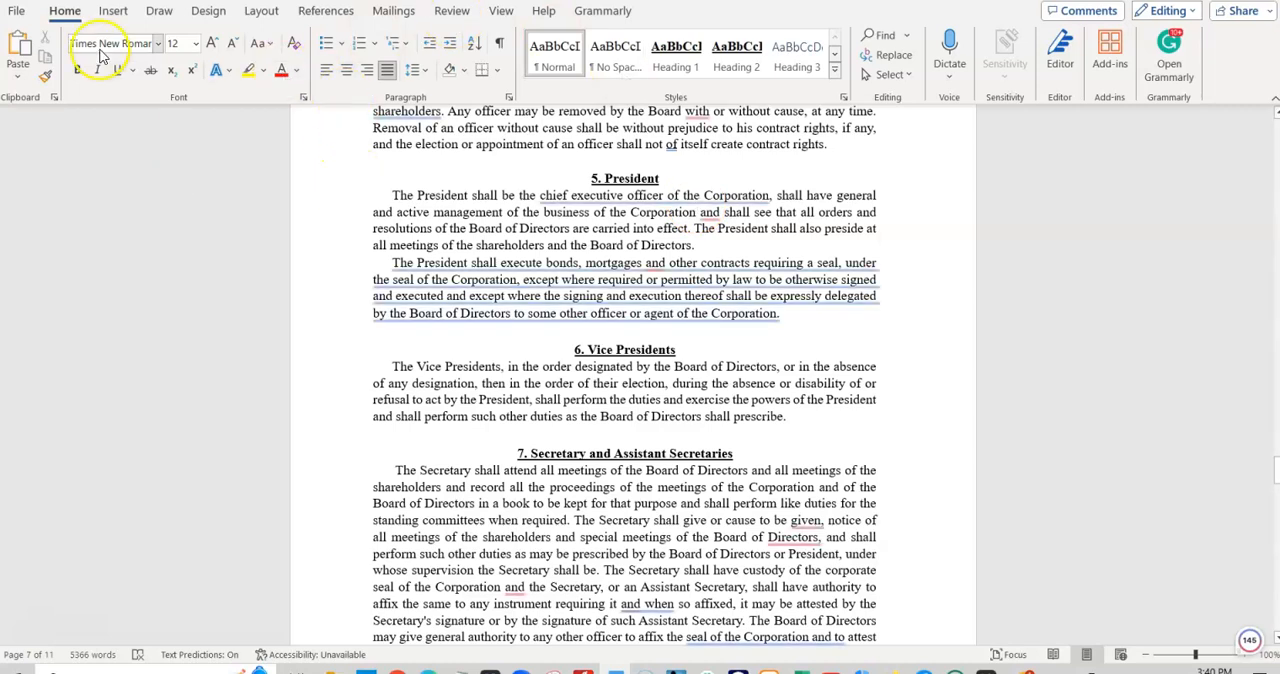
{"action": "scroll", "coordinate": [694, 371], "scroll_direction": "down", "scroll_amount": 3}
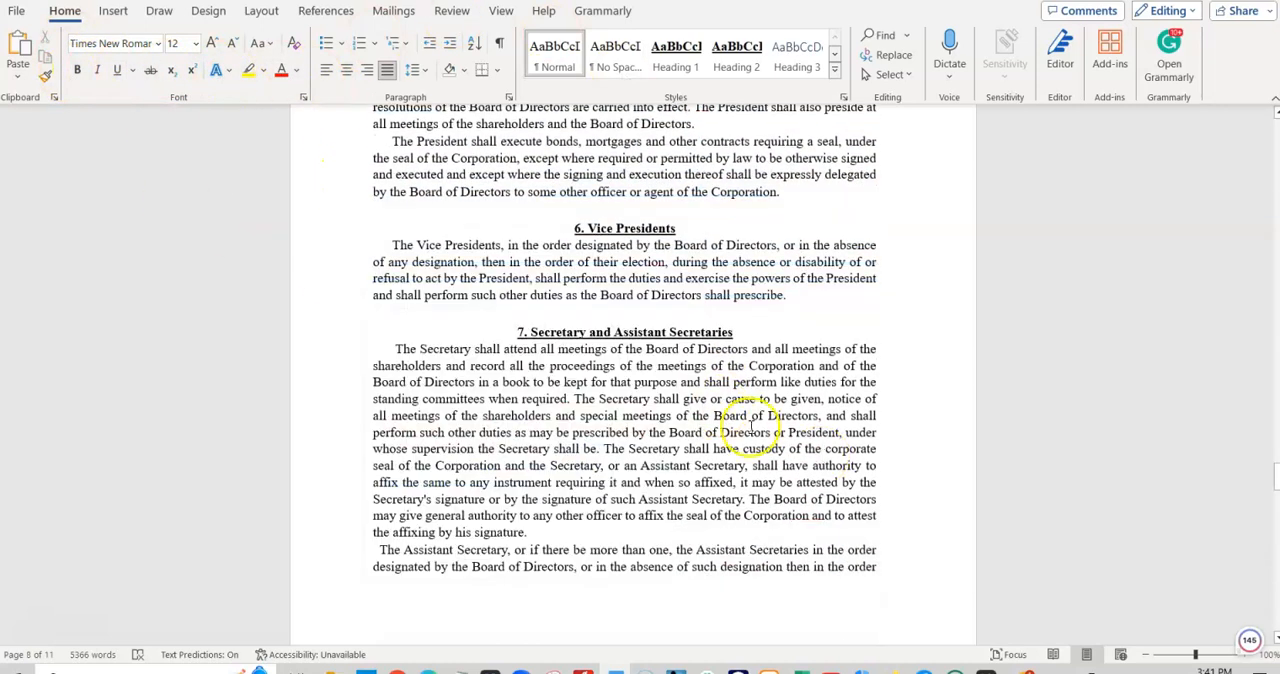
{"action": "scroll", "coordinate": [790, 440], "scroll_direction": "down", "scroll_amount": 5}
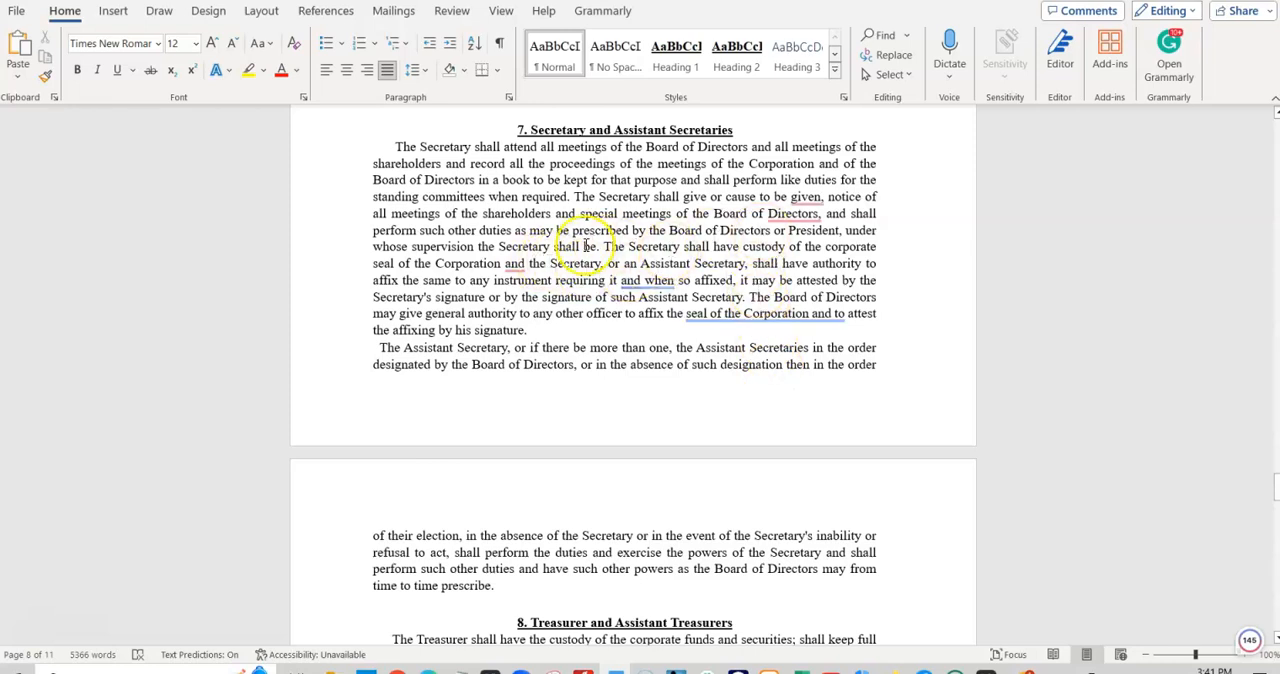
{"action": "scroll", "coordinate": [760, 330], "scroll_direction": "down", "scroll_amount": 1}
{"action": "scroll", "coordinate": [720, 442], "scroll_direction": "down", "scroll_amount": 10}
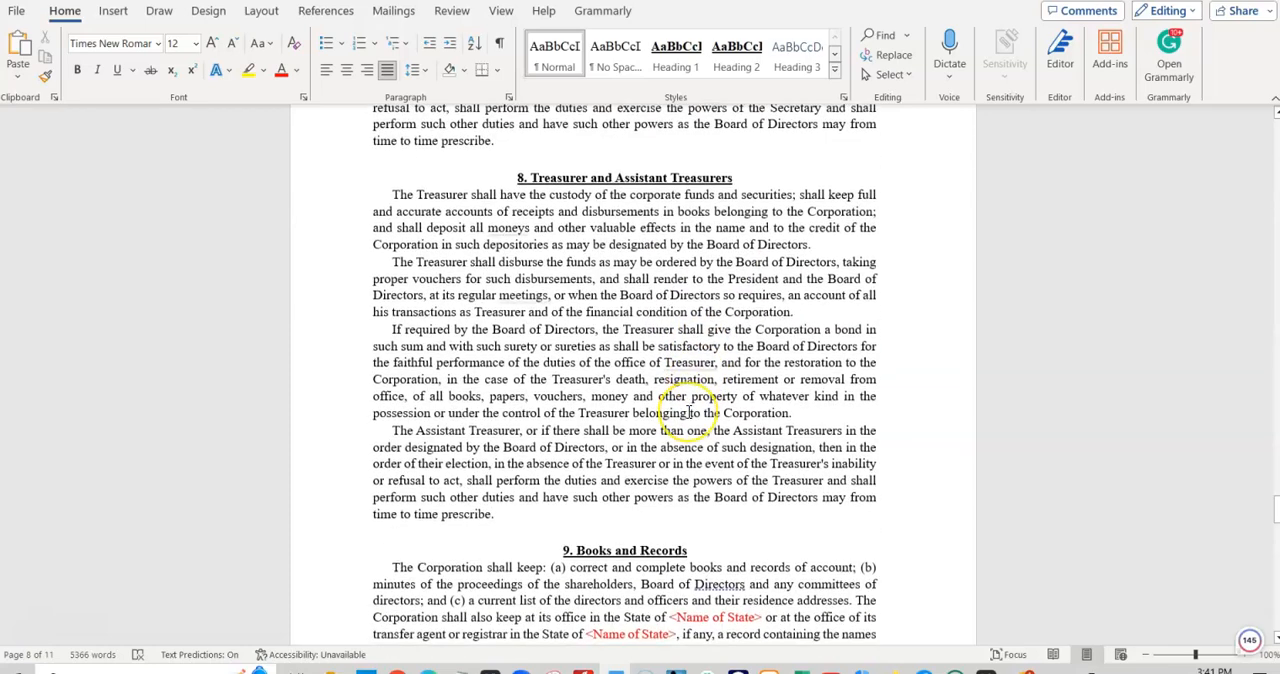
{"action": "scroll", "coordinate": [688, 412], "scroll_direction": "down", "scroll_amount": 5}
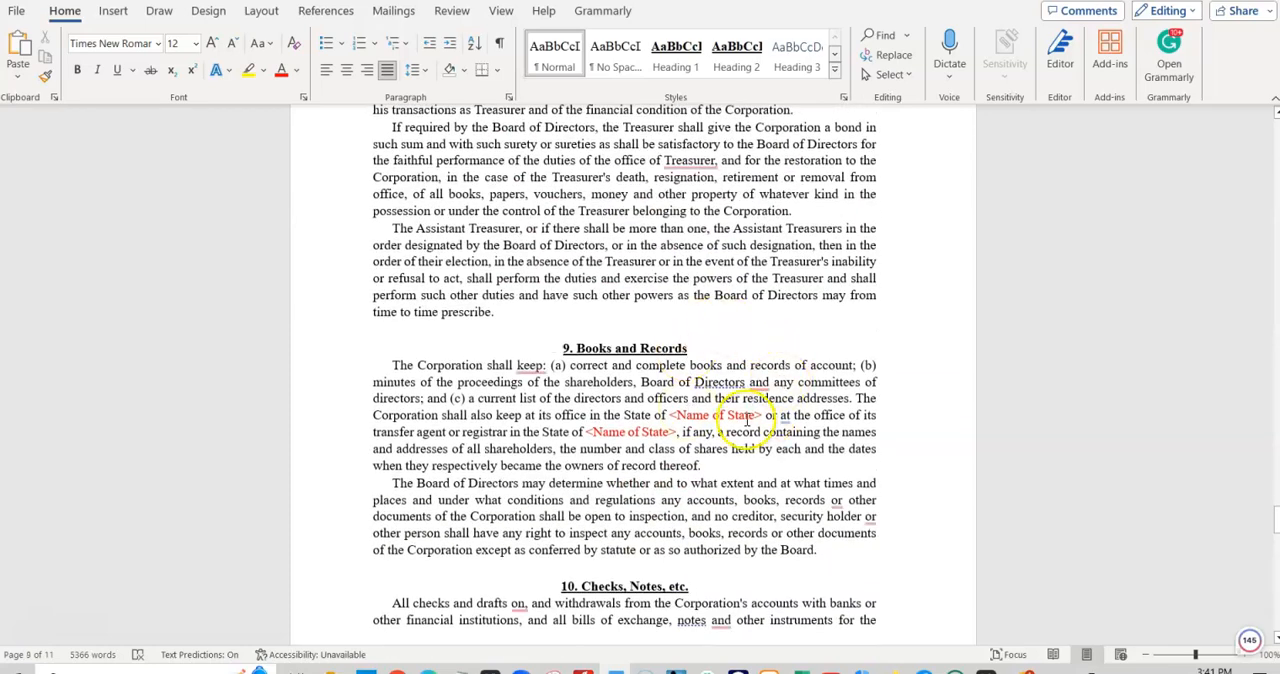
{"action": "scroll", "coordinate": [745, 420], "scroll_direction": "down", "scroll_amount": 18}
{"action": "scroll", "coordinate": [741, 428], "scroll_direction": "down", "scroll_amount": 20}
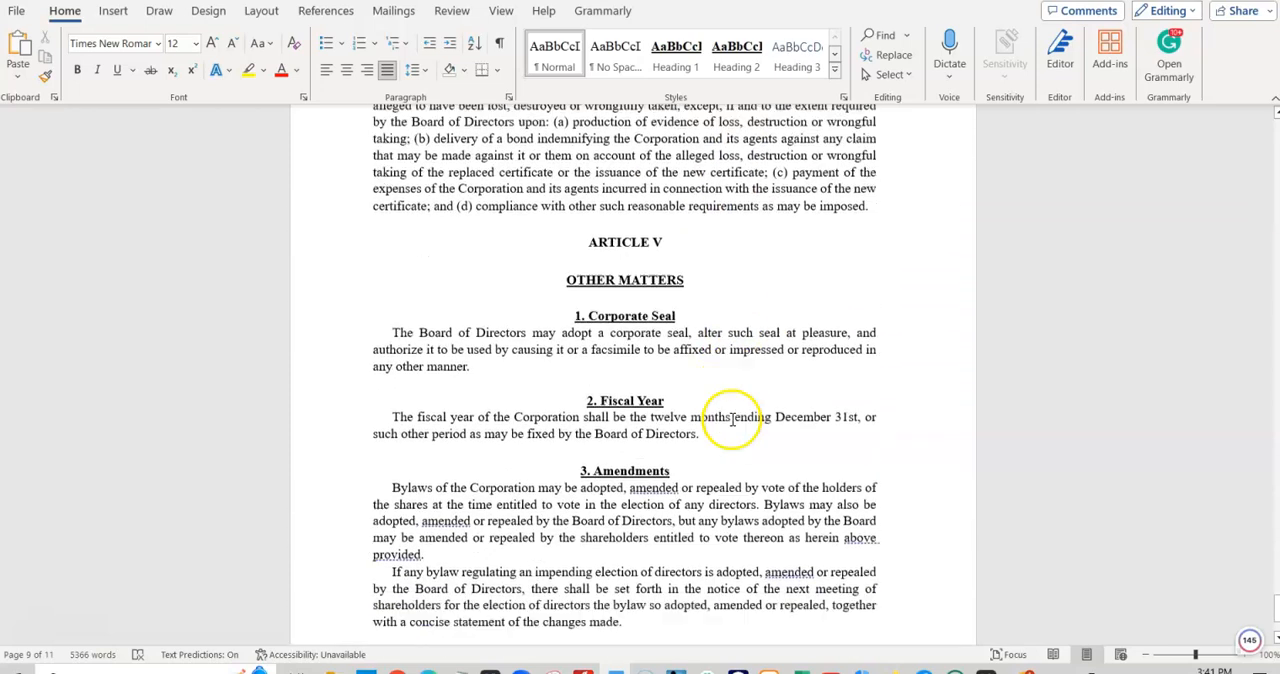
{"action": "scroll", "coordinate": [731, 420], "scroll_direction": "down", "scroll_amount": 6}
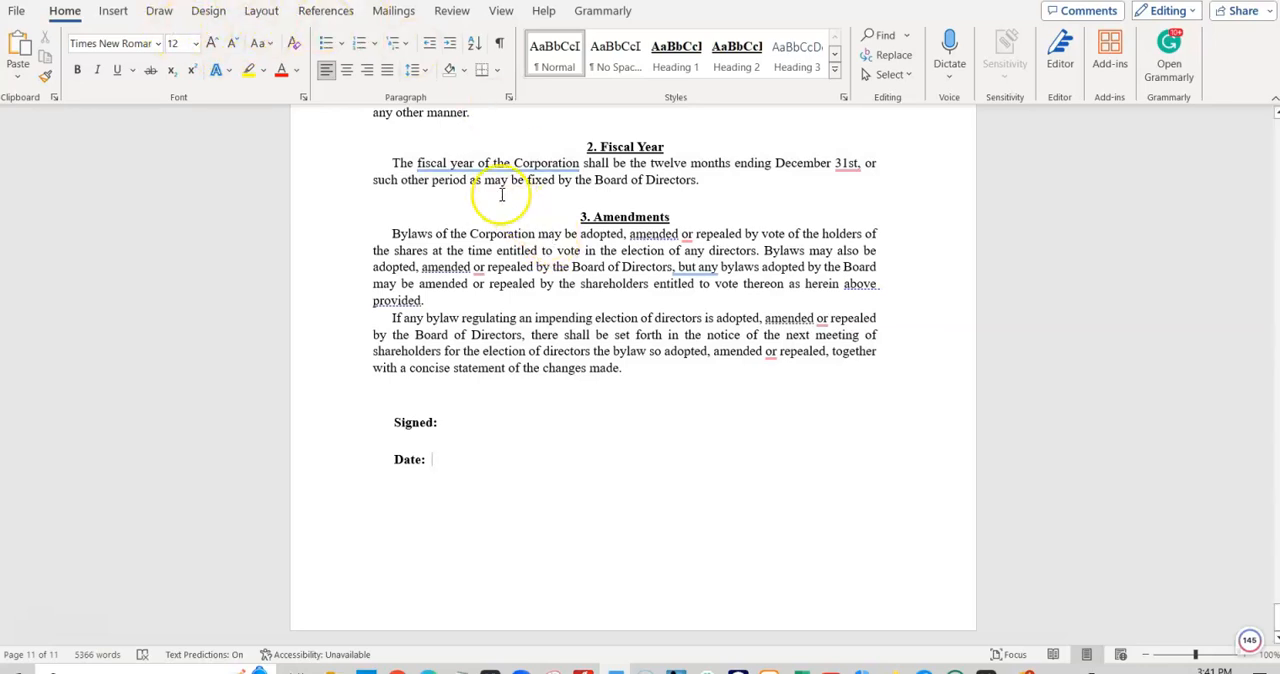
- Draw a handwritten signature beside "Signed:" with the black 0.35 mm pen
{"action": "left_click", "coordinate": [209, 12]}
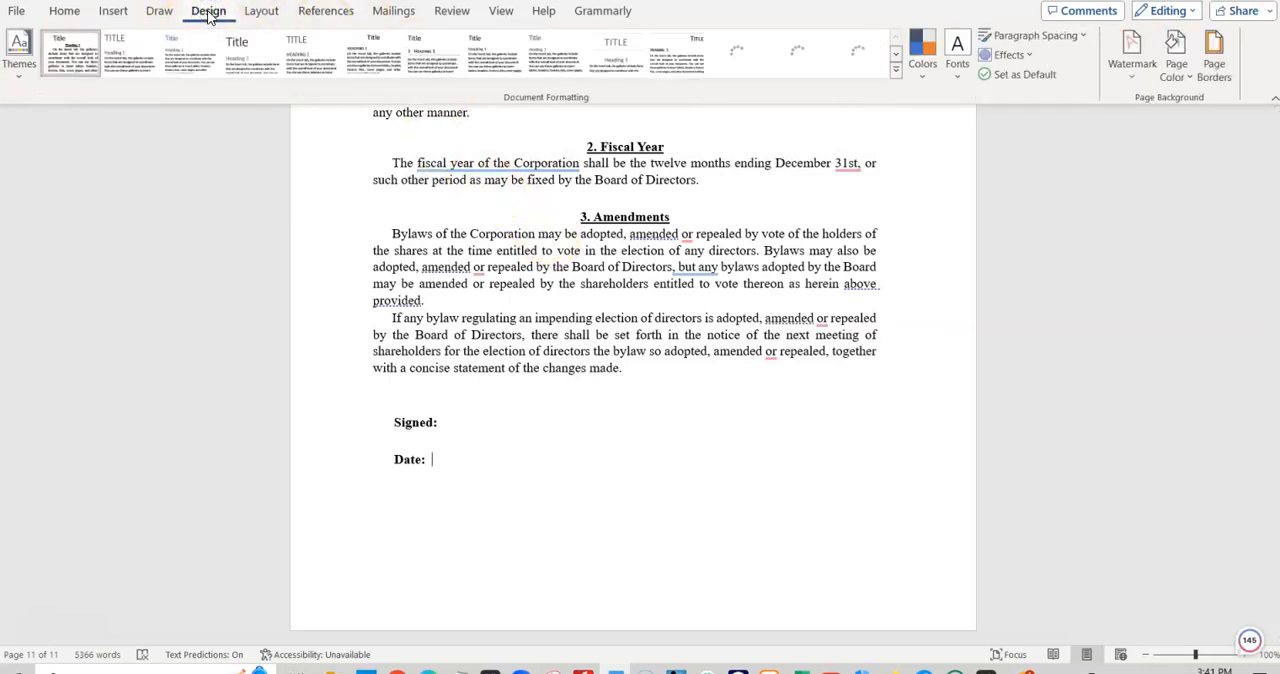
{"action": "left_click", "coordinate": [77, 13]}
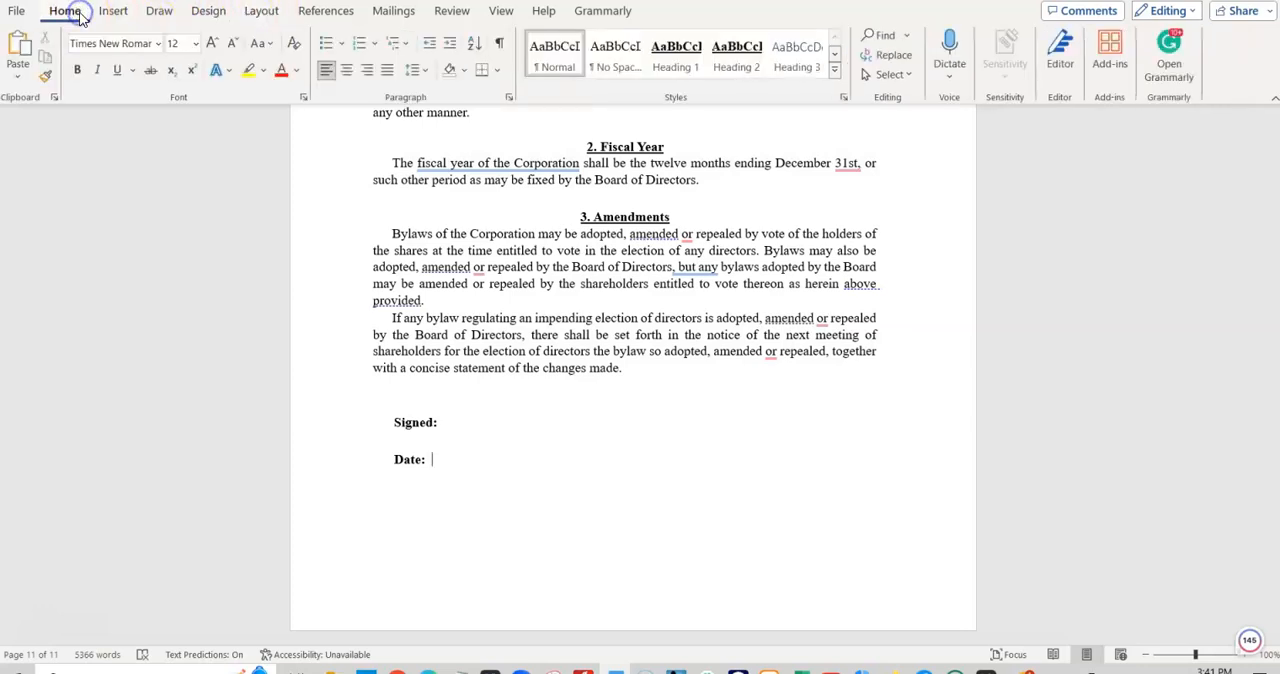
{"action": "left_click", "coordinate": [157, 12]}
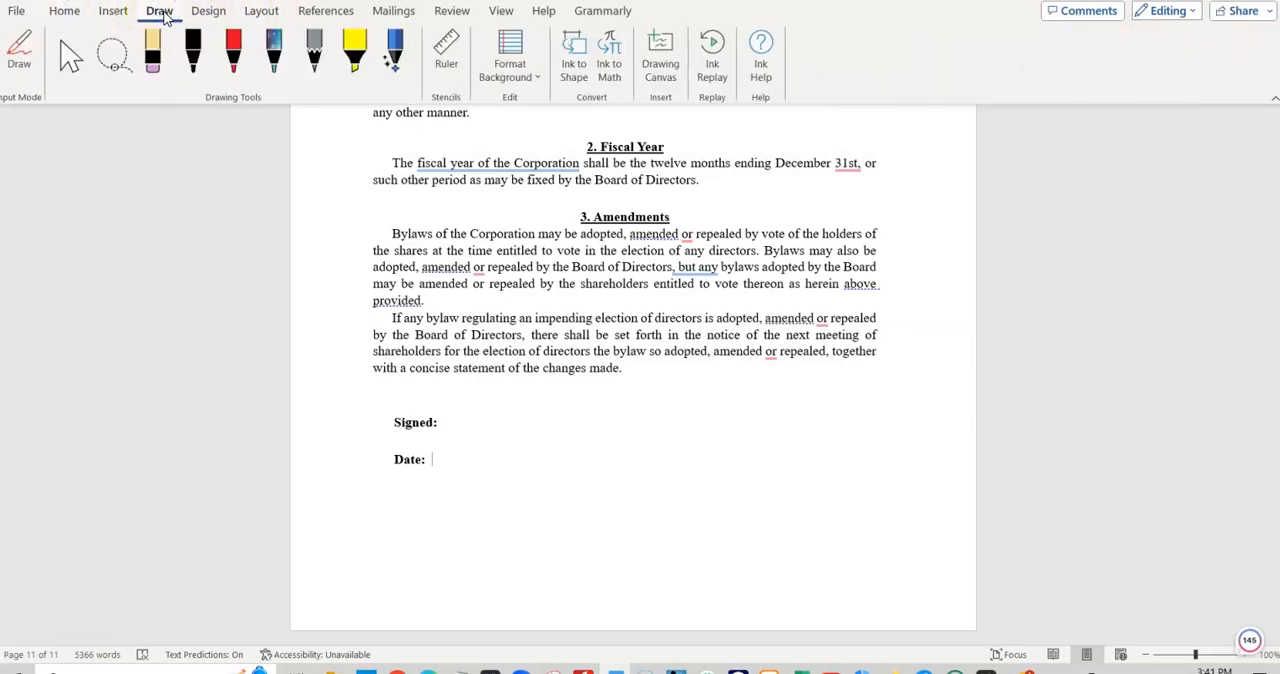
{"action": "left_click", "coordinate": [196, 55]}
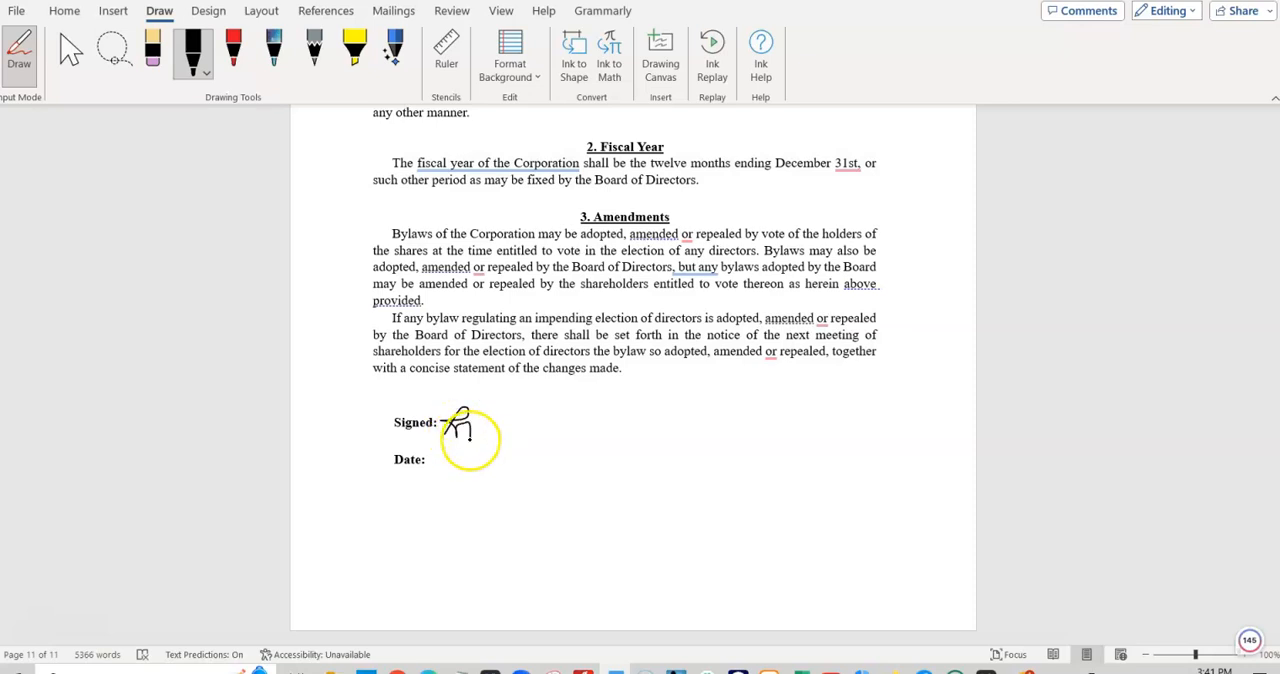
{"action": "left_click_drag", "start_coordinate": [528, 430], "coordinate": [504, 432]}
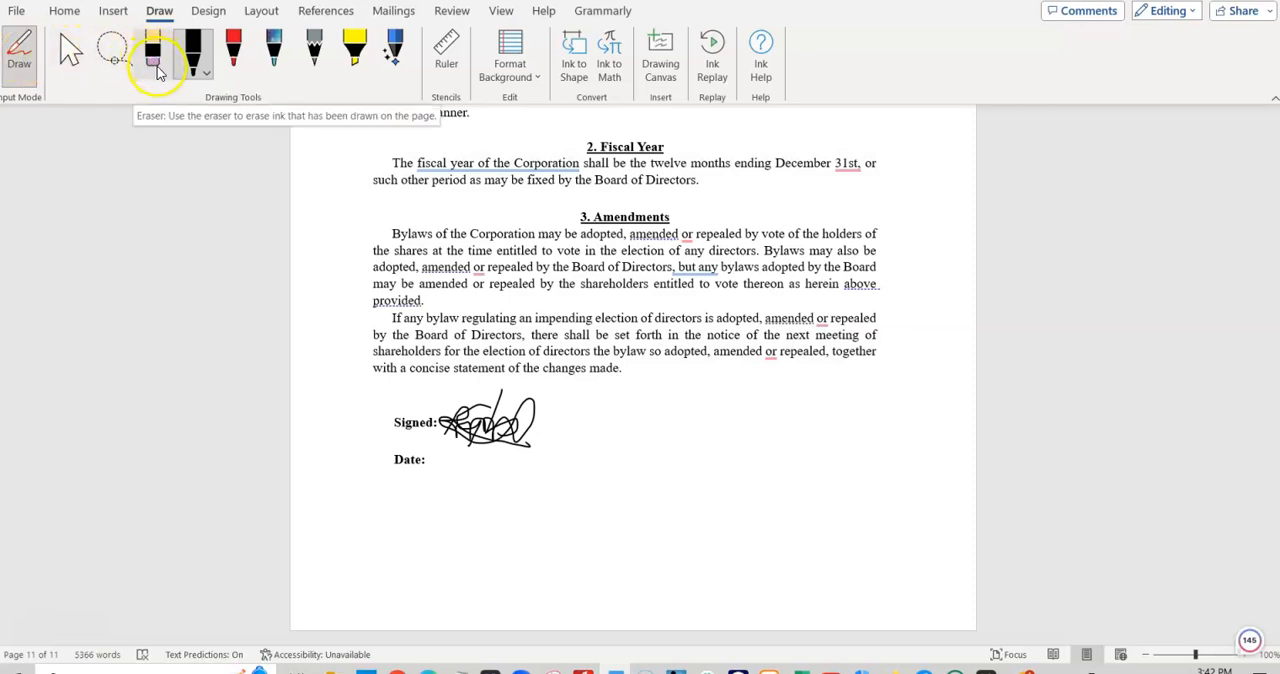
- Erase all ink strokes of the handwritten signature beside "Signed:" and reselect the black pen
{"action": "left_click", "coordinate": [153, 66]}
{"action": "left_click", "coordinate": [457, 423]}
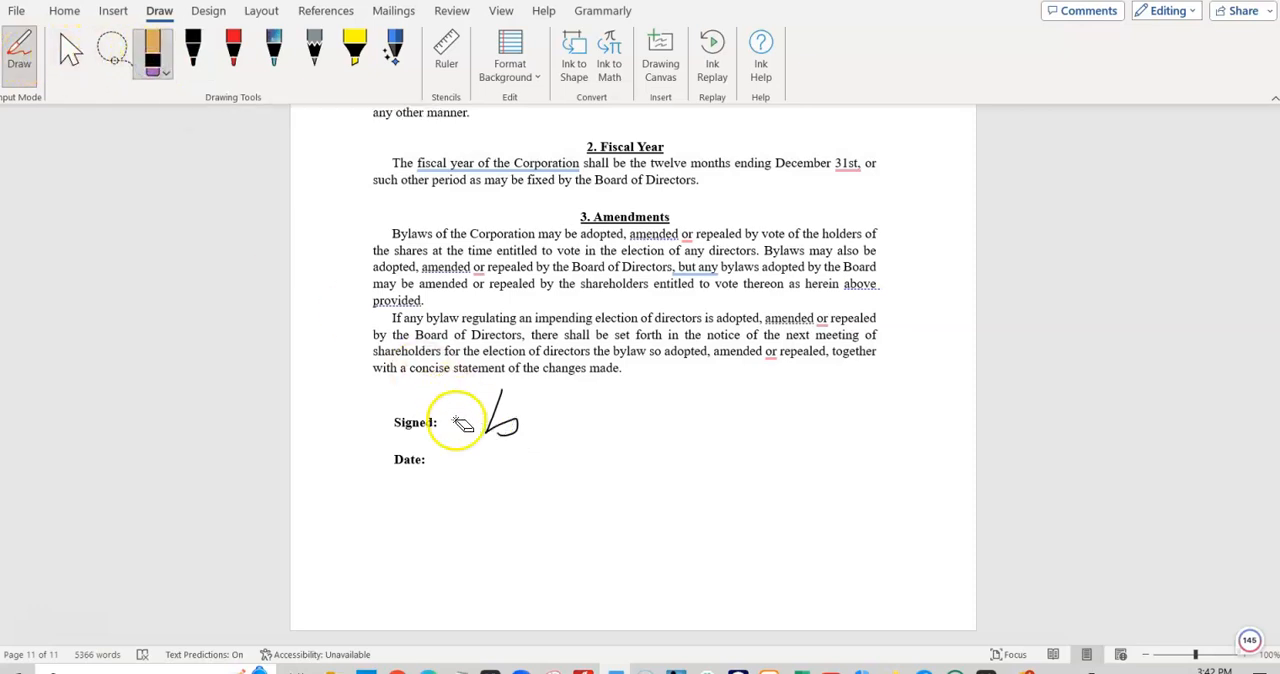
{"action": "left_click_drag", "start_coordinate": [478, 422], "coordinate": [500, 414]}
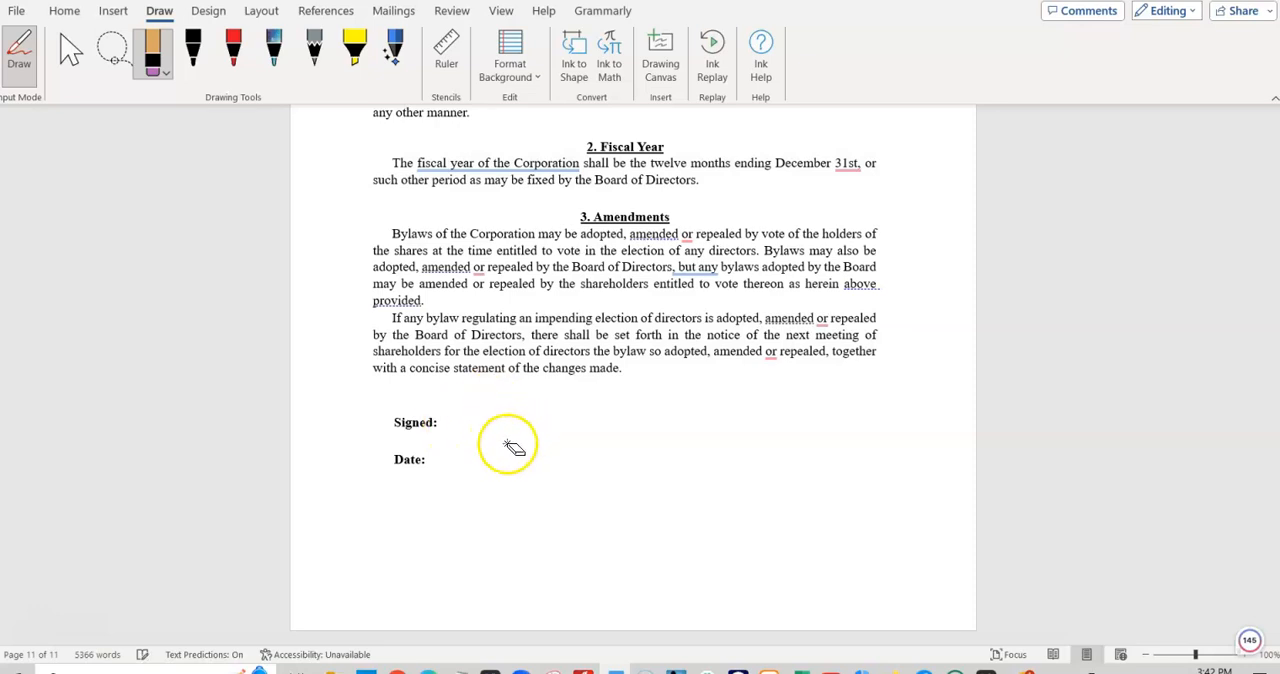
{"action": "left_click", "coordinate": [193, 52]}
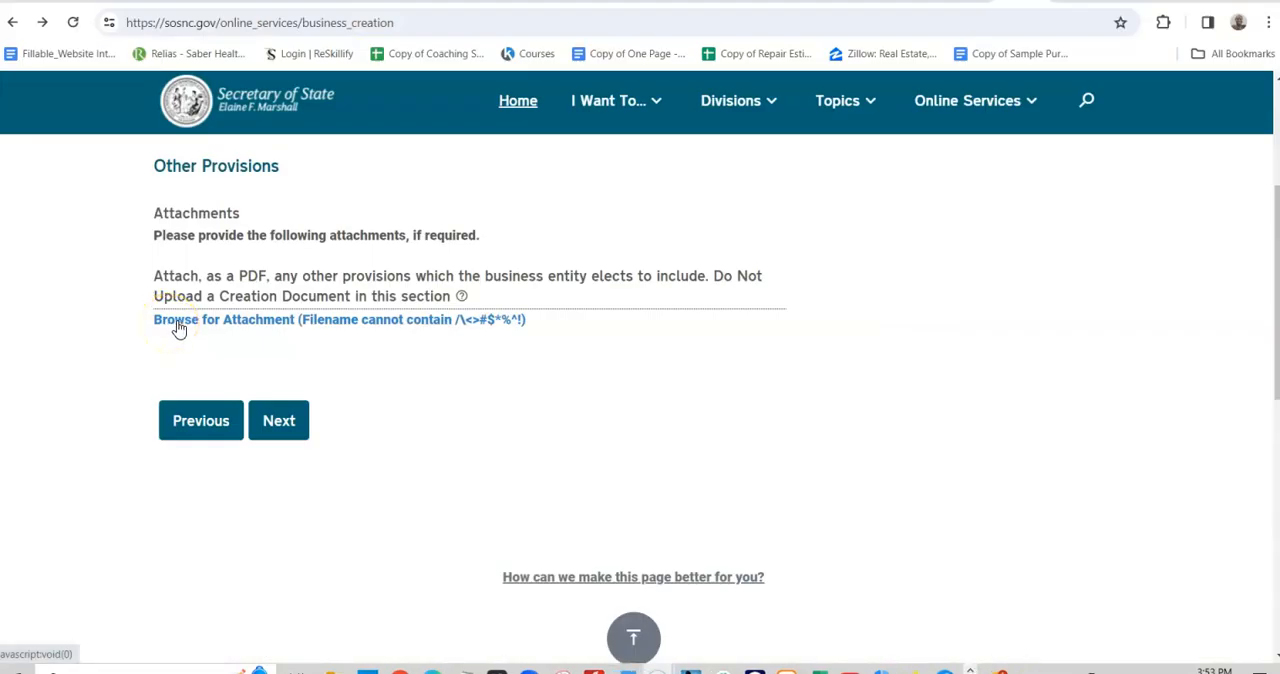
- Attach the Articles of Organization PDF from the 2023 PERSONAL WEBSITE BUSINESS documents folder under Other Provisions
{"action": "left_click", "coordinate": [178, 320]}
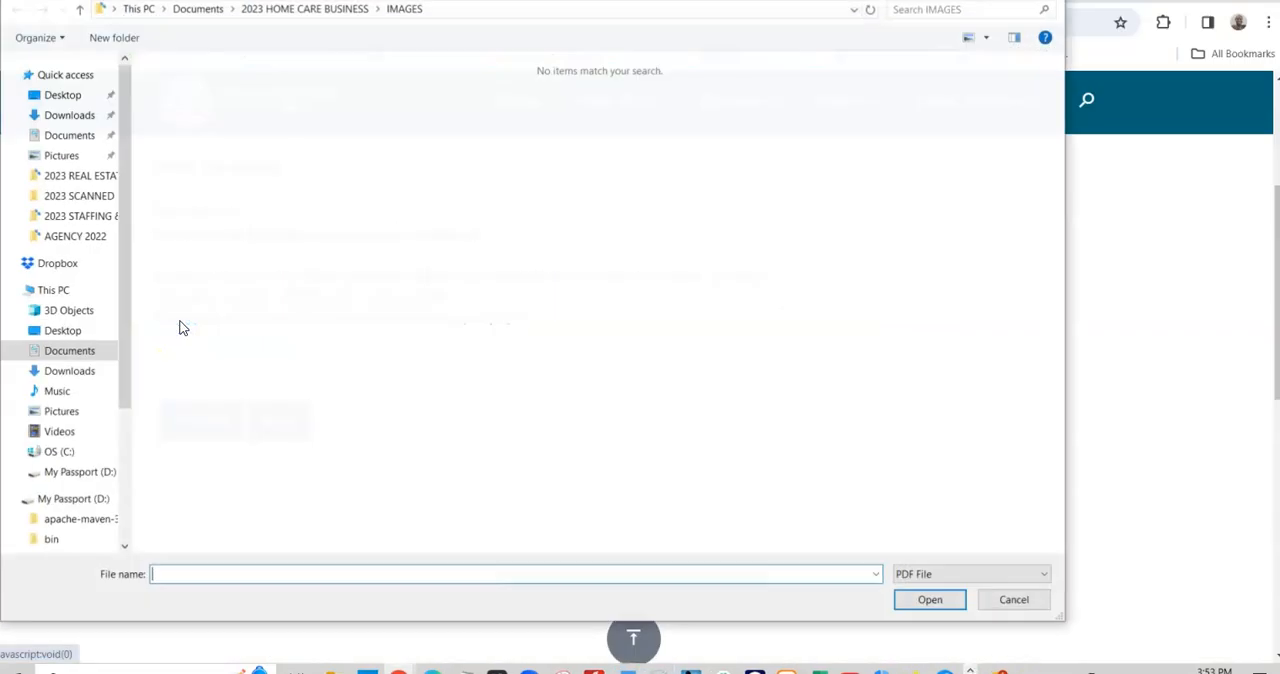
{"action": "left_click", "coordinate": [57, 138]}
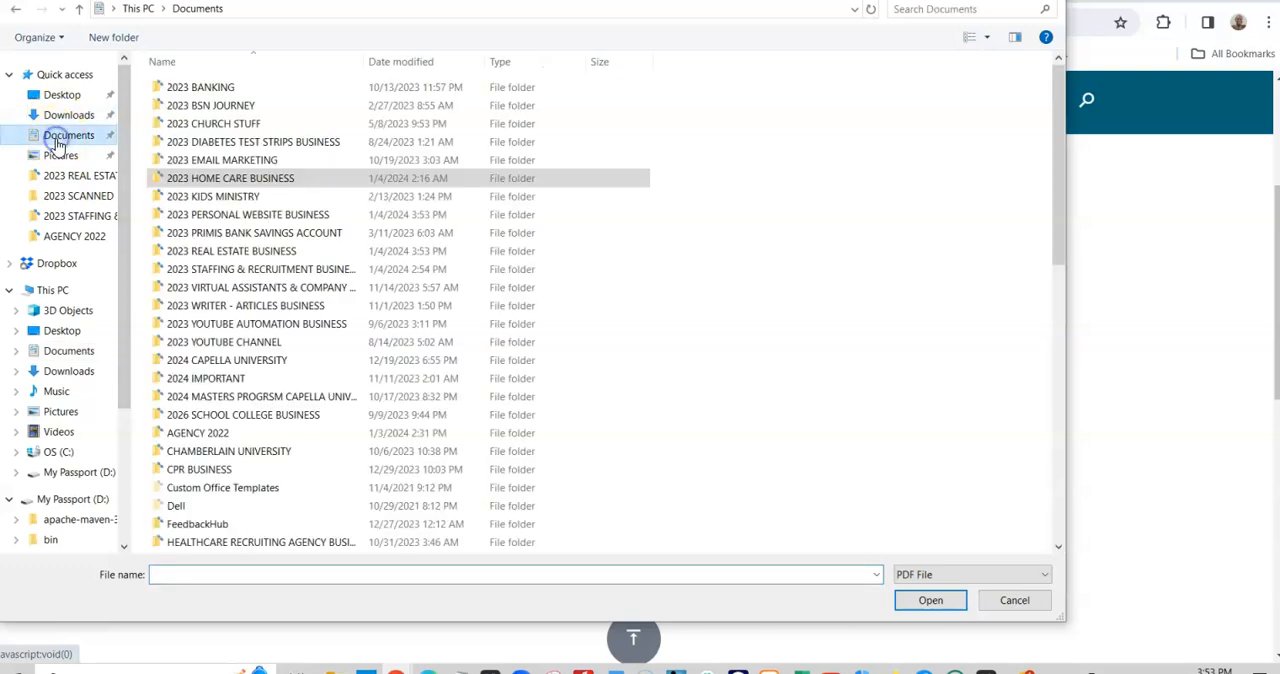
{"action": "double_click", "coordinate": [250, 216]}
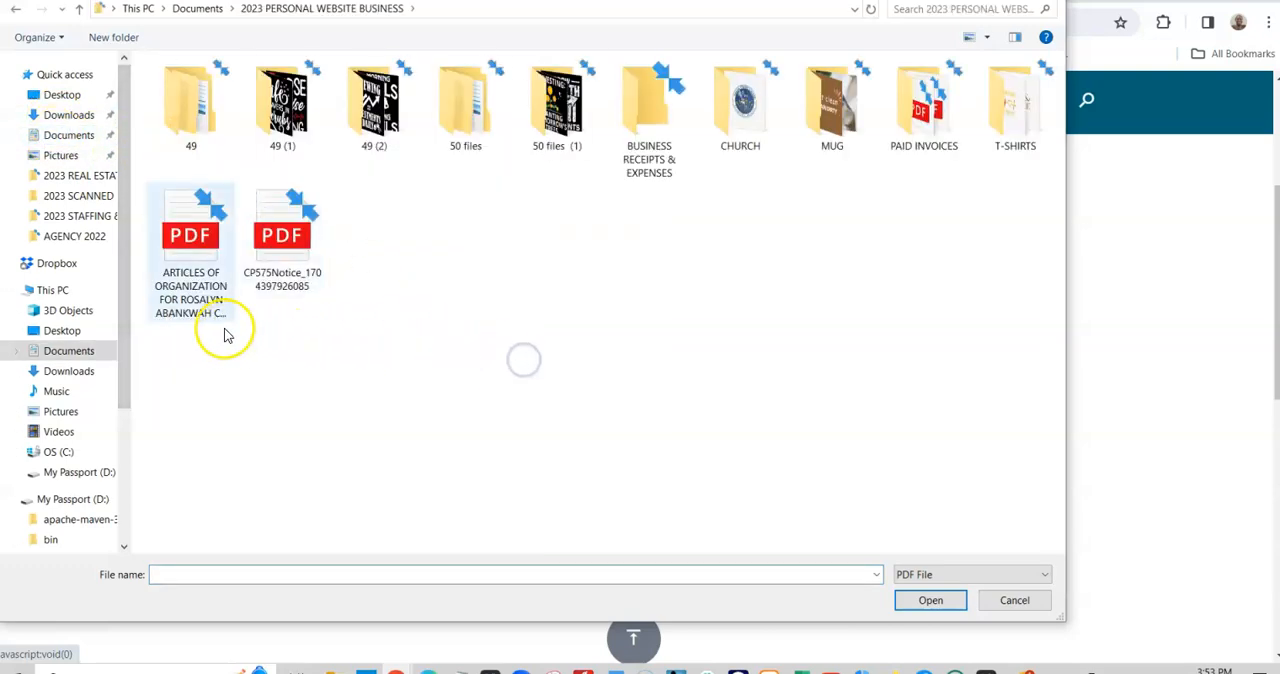
{"action": "left_click", "coordinate": [194, 280]}
{"action": "left_click", "coordinate": [666, 583]}
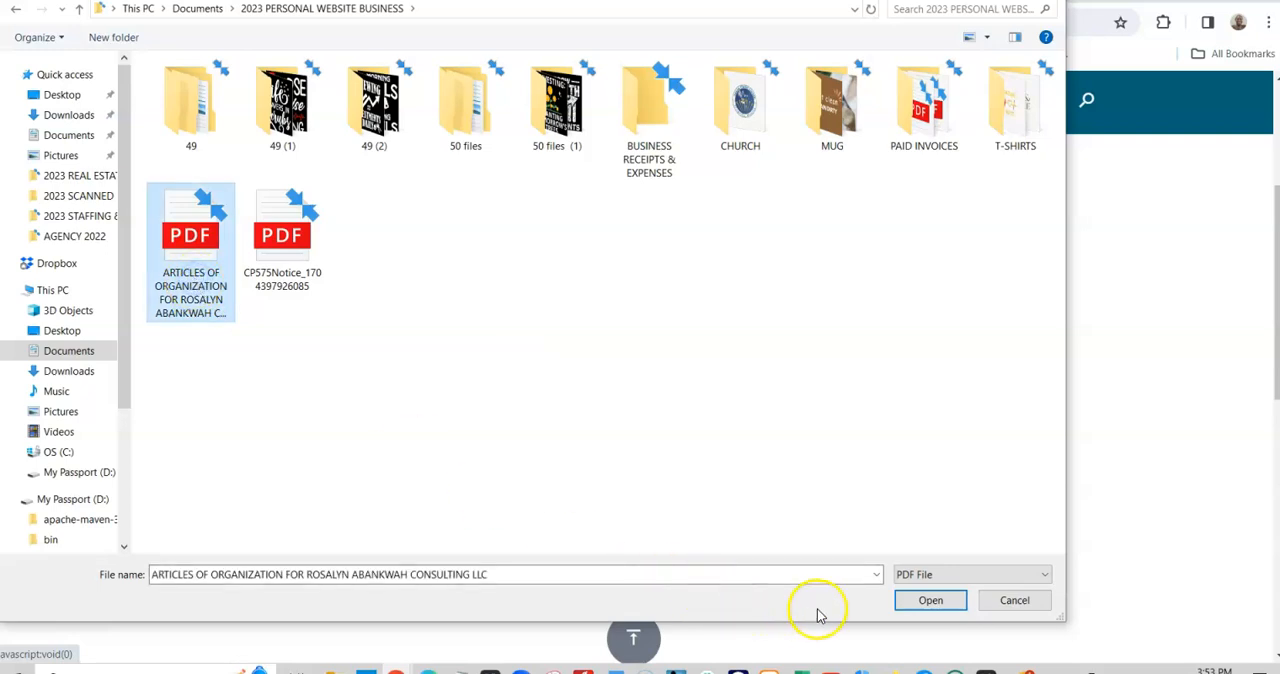
{"action": "left_click", "coordinate": [929, 602]}
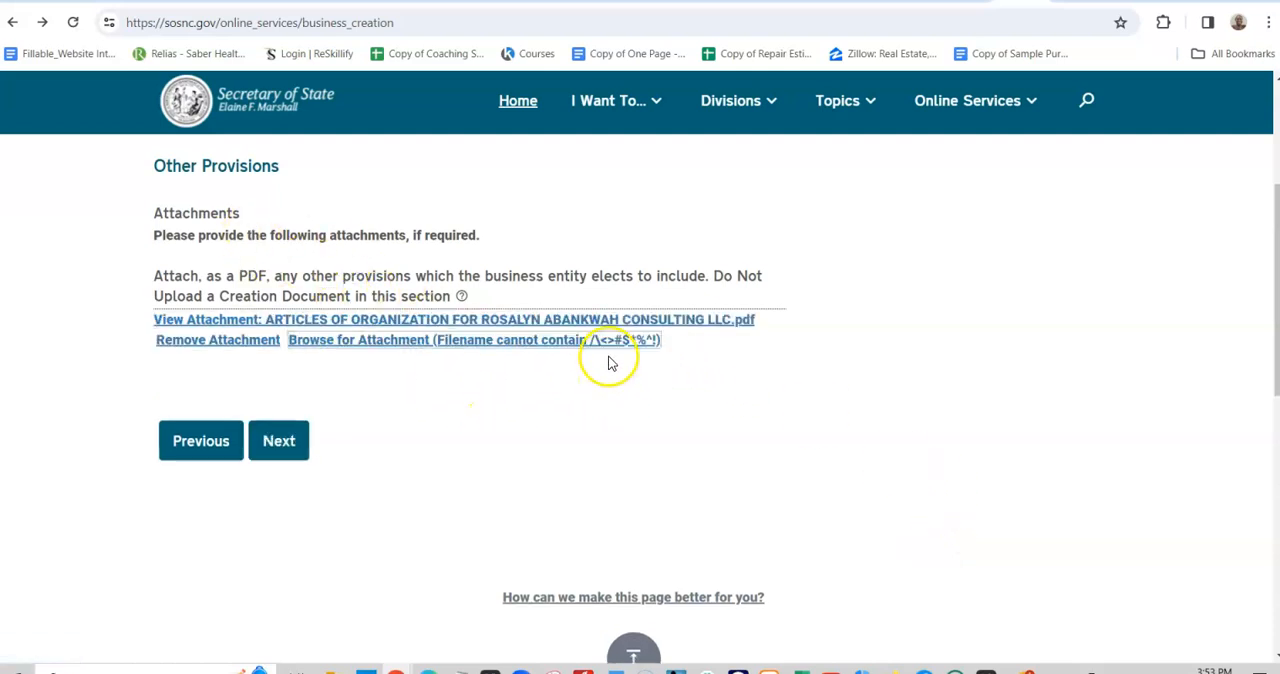
- Continue to the Signature Page and set the document's execution date to 01/04/2024
{"action": "left_click", "coordinate": [280, 445]}
{"action": "left_click", "coordinate": [670, 505]}
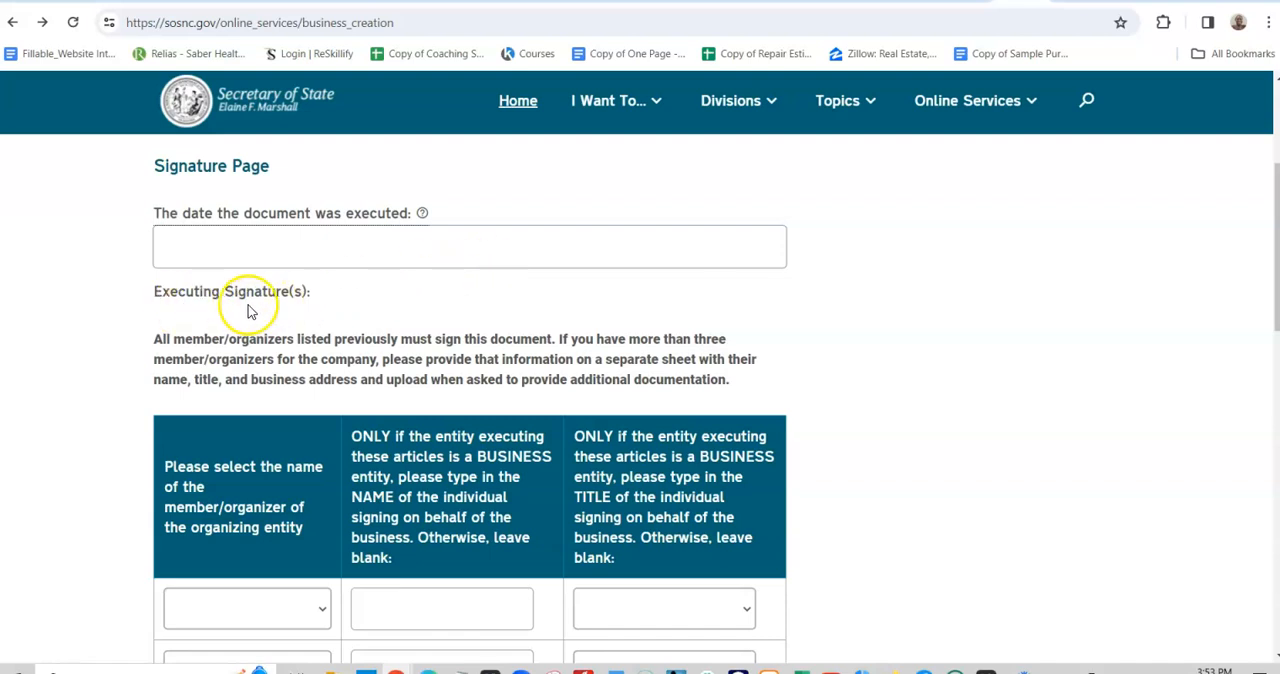
{"action": "left_click", "coordinate": [418, 244]}
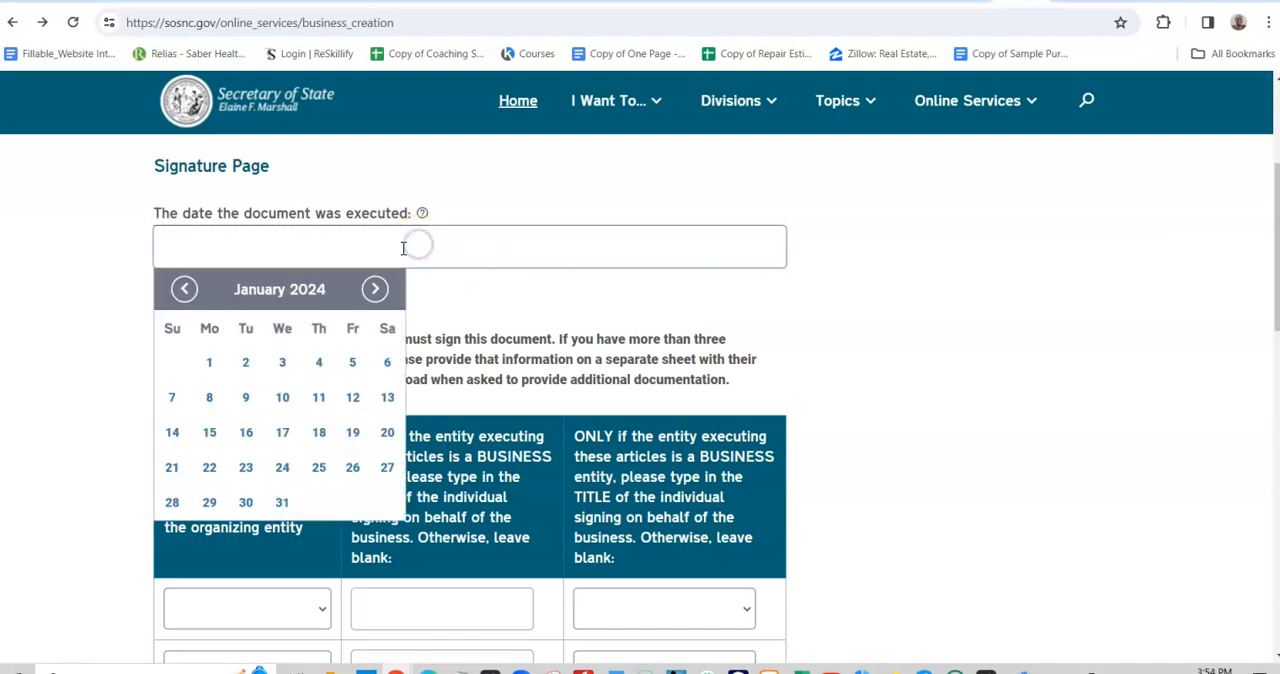
{"action": "left_click", "coordinate": [319, 362]}
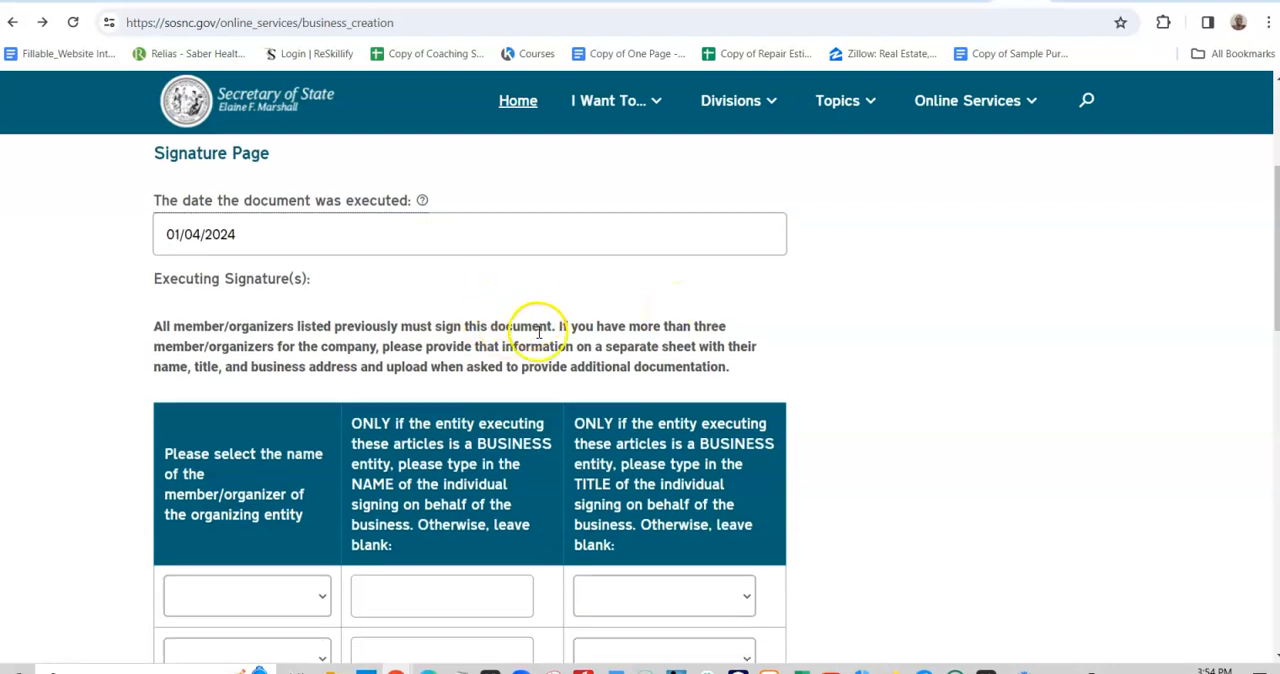
- Select the member/organizer's name in the first row of the executing signatures table, leaving the business signer's name and title blank
{"action": "scroll", "coordinate": [537, 400], "scroll_direction": "down", "scroll_amount": 2}
{"action": "scroll", "coordinate": [766, 337], "scroll_direction": "up", "scroll_amount": 3}
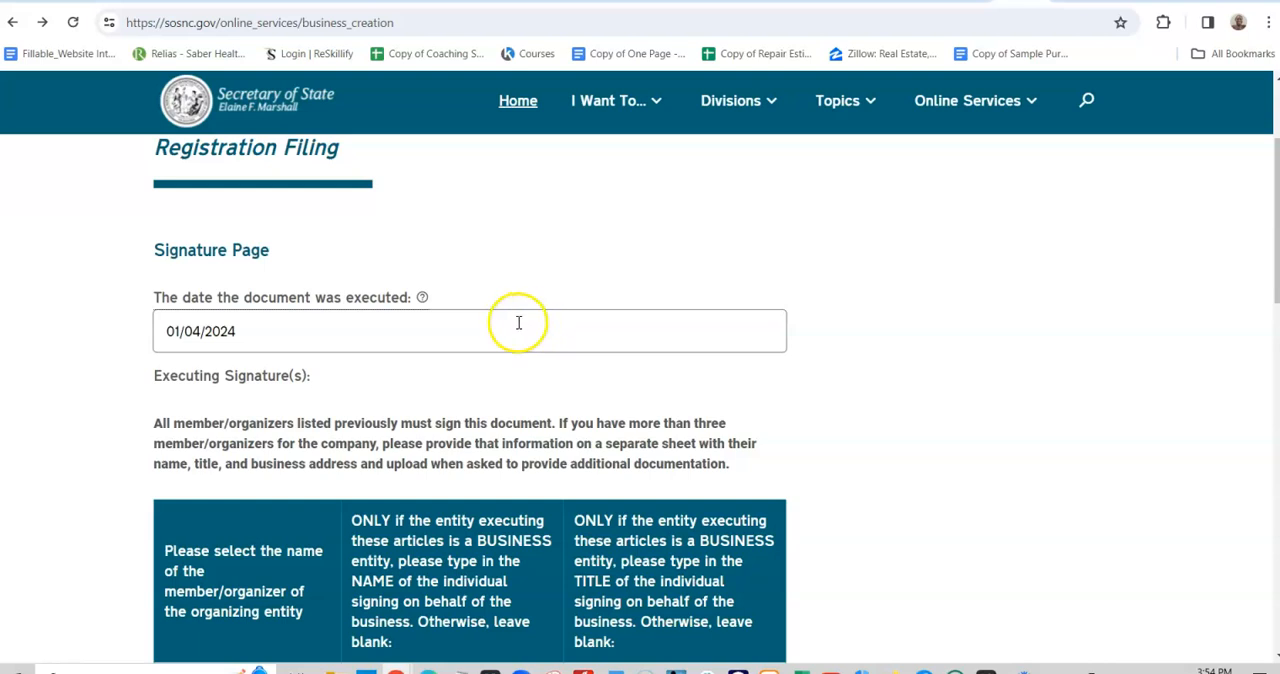
{"action": "scroll", "coordinate": [519, 323], "scroll_direction": "down", "scroll_amount": 2}
{"action": "scroll", "coordinate": [730, 285], "scroll_direction": "down", "scroll_amount": 2}
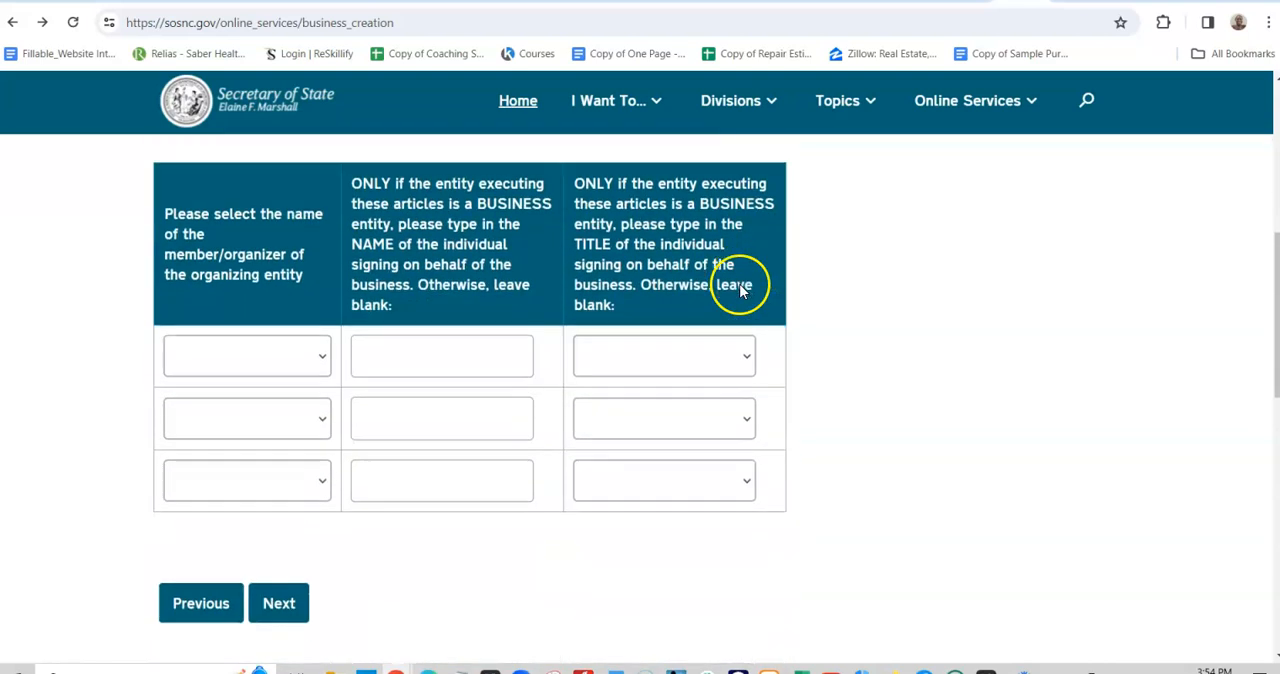
{"action": "scroll", "coordinate": [740, 288], "scroll_direction": "down", "scroll_amount": 1}
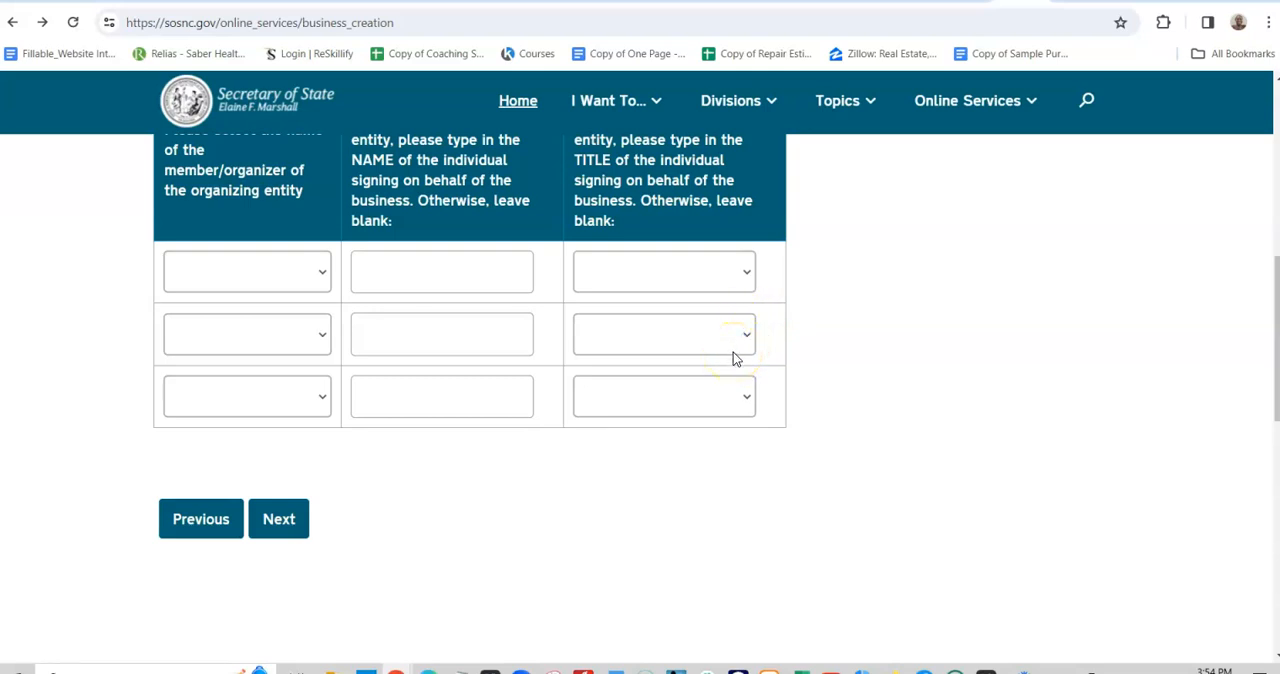
{"action": "scroll", "coordinate": [733, 357], "scroll_direction": "down", "scroll_amount": 1}
{"action": "scroll", "coordinate": [758, 370], "scroll_direction": "up", "scroll_amount": 3}
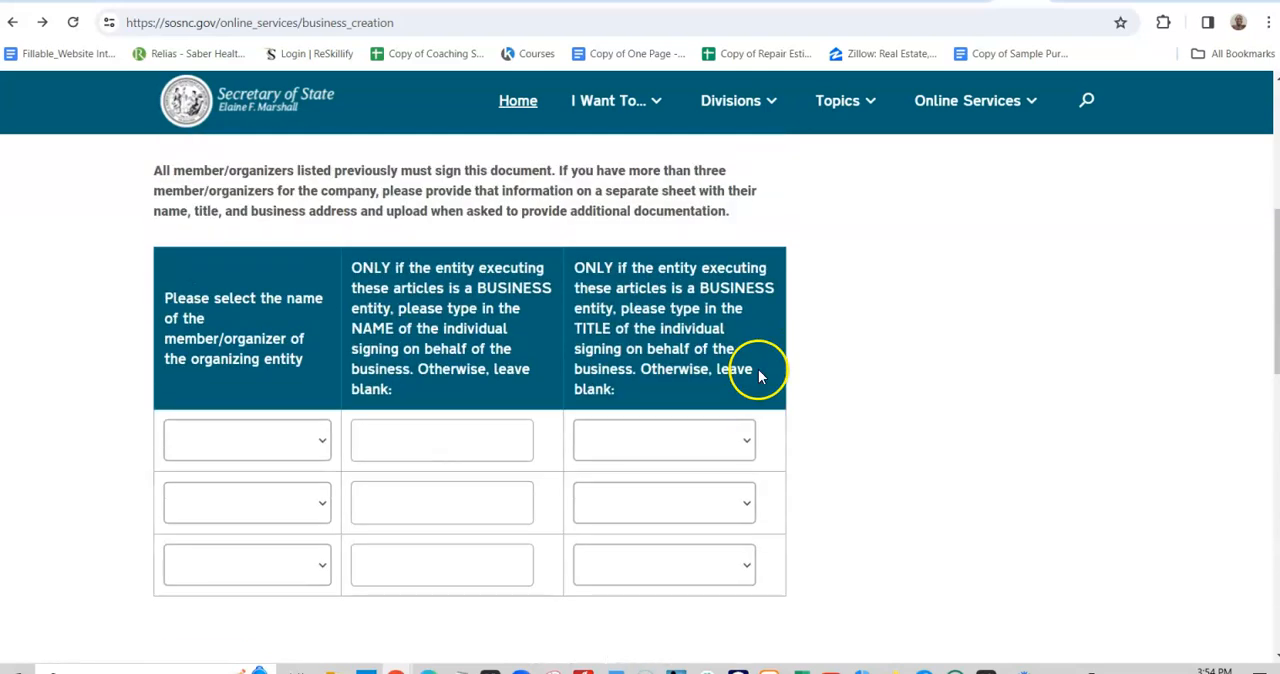
{"action": "scroll", "coordinate": [280, 243], "scroll_direction": "up", "scroll_amount": 1}
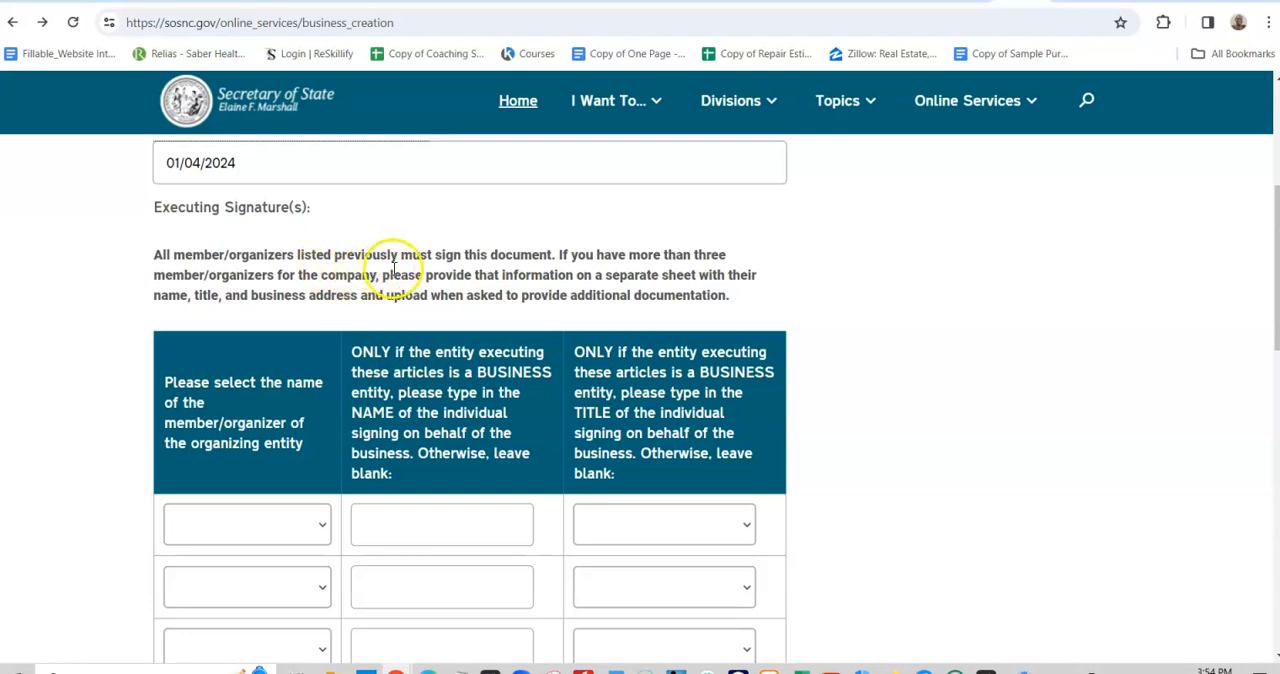
{"action": "scroll", "coordinate": [487, 270], "scroll_direction": "down", "scroll_amount": 2}
{"action": "left_click", "coordinate": [317, 354]}
{"action": "left_click", "coordinate": [298, 399]}
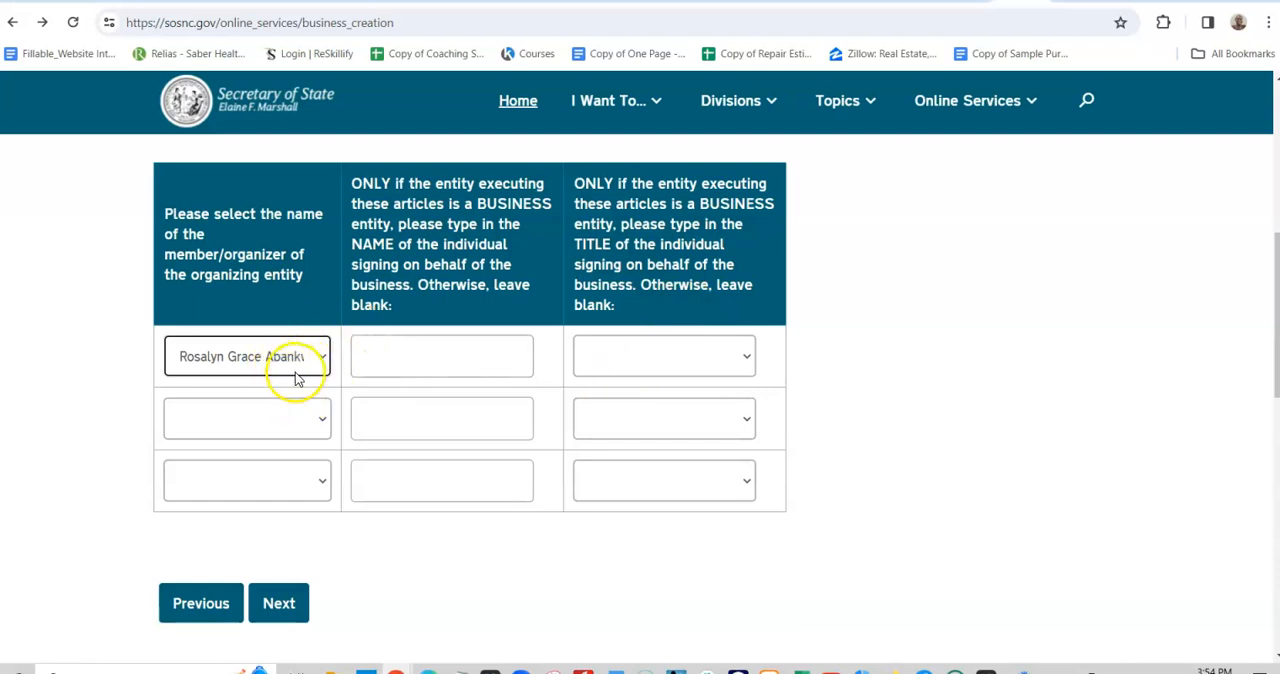
- Return to Other Provisions and replace the attached PDF with AMENEDED_ARTICLES OF ORGANIZATION FOR CONSULTING LLC.pdf
{"action": "scroll", "coordinate": [723, 397], "scroll_direction": "up", "scroll_amount": 4}
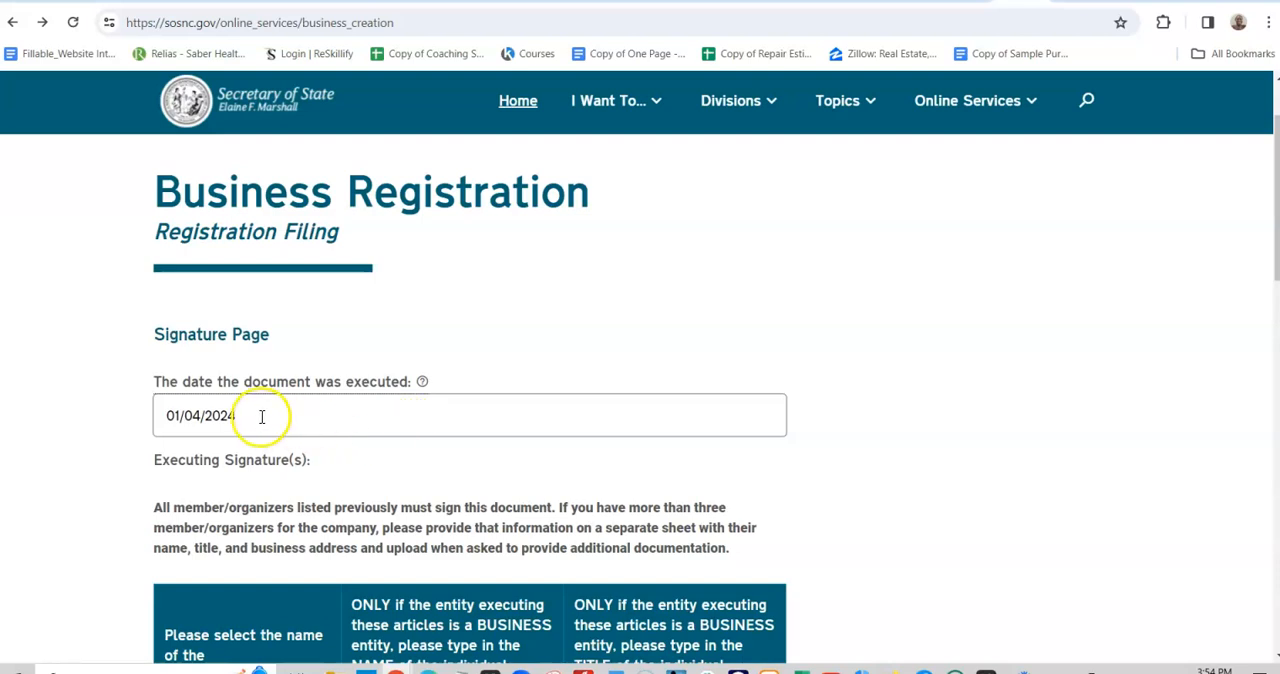
{"action": "scroll", "coordinate": [242, 416], "scroll_direction": "down", "scroll_amount": 2}
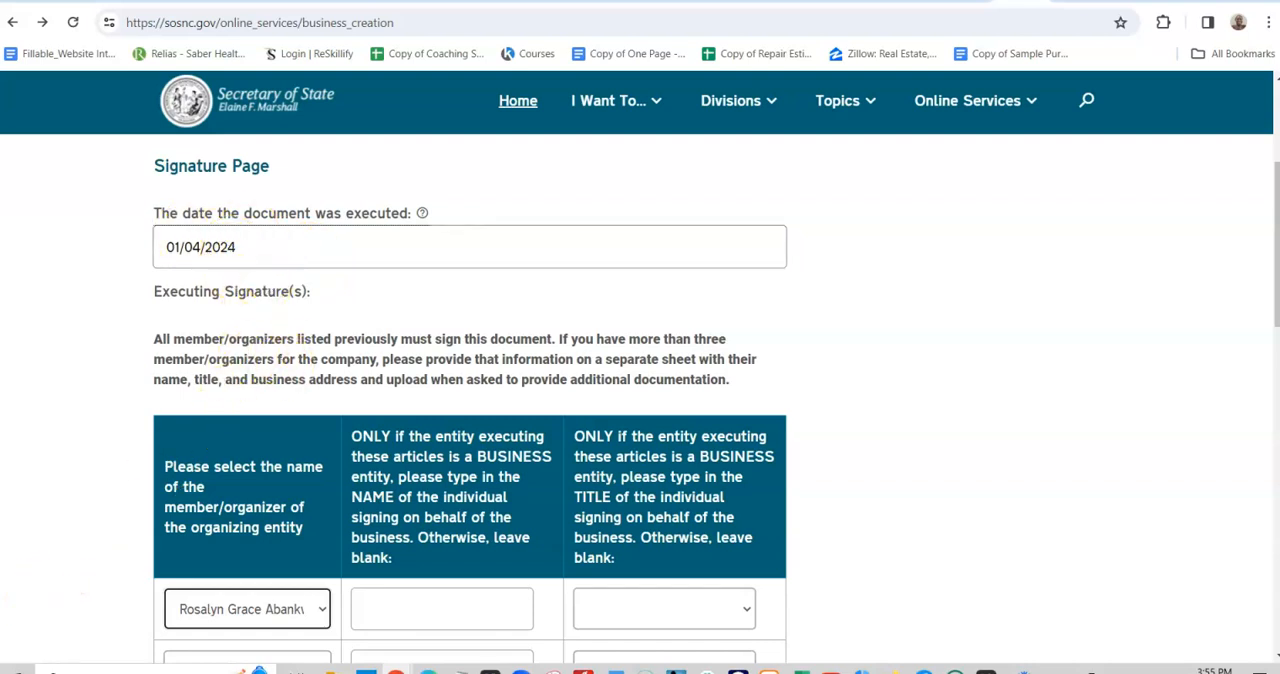
{"action": "scroll", "coordinate": [800, 410], "scroll_direction": "down", "scroll_amount": 3}
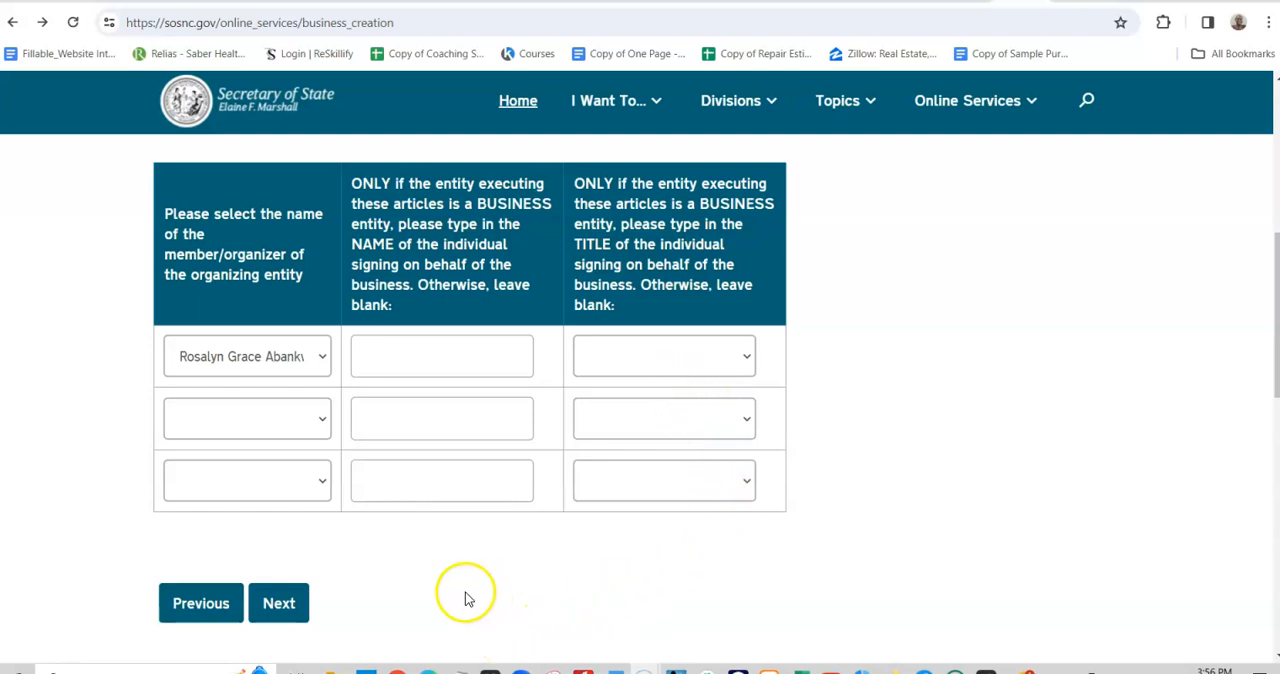
{"action": "left_click", "coordinate": [201, 603]}
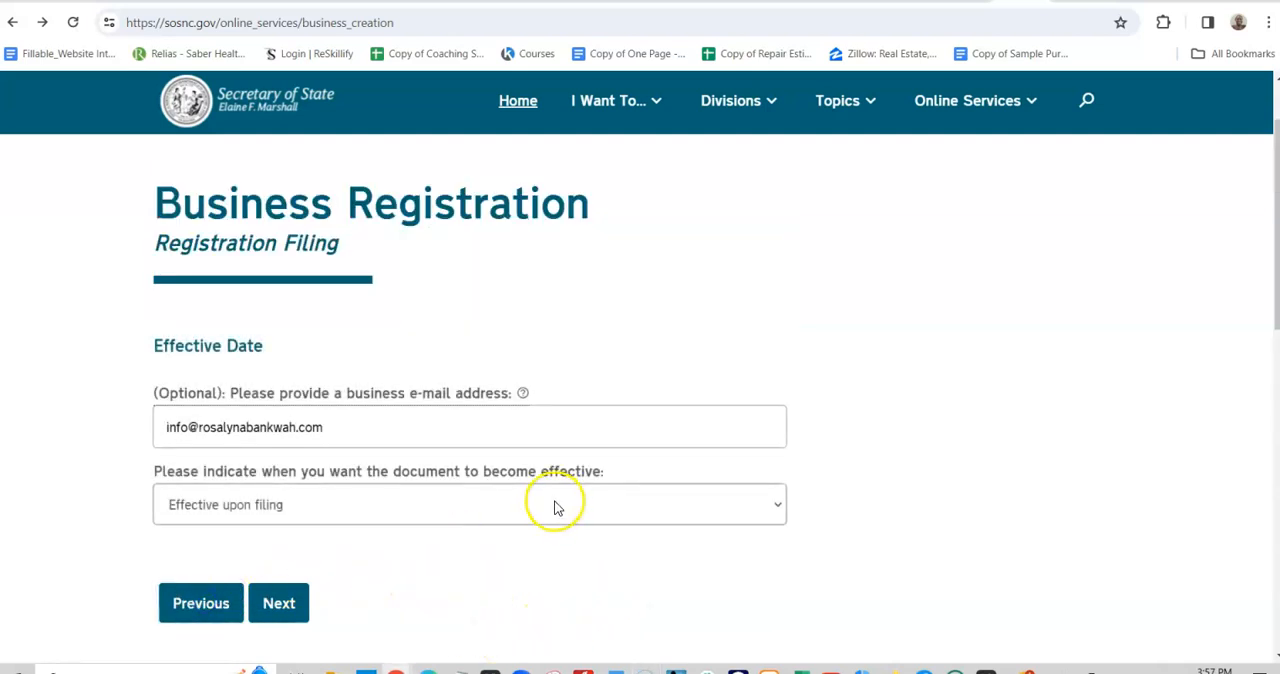
{"action": "scroll", "coordinate": [470, 490], "scroll_direction": "down", "scroll_amount": 1}
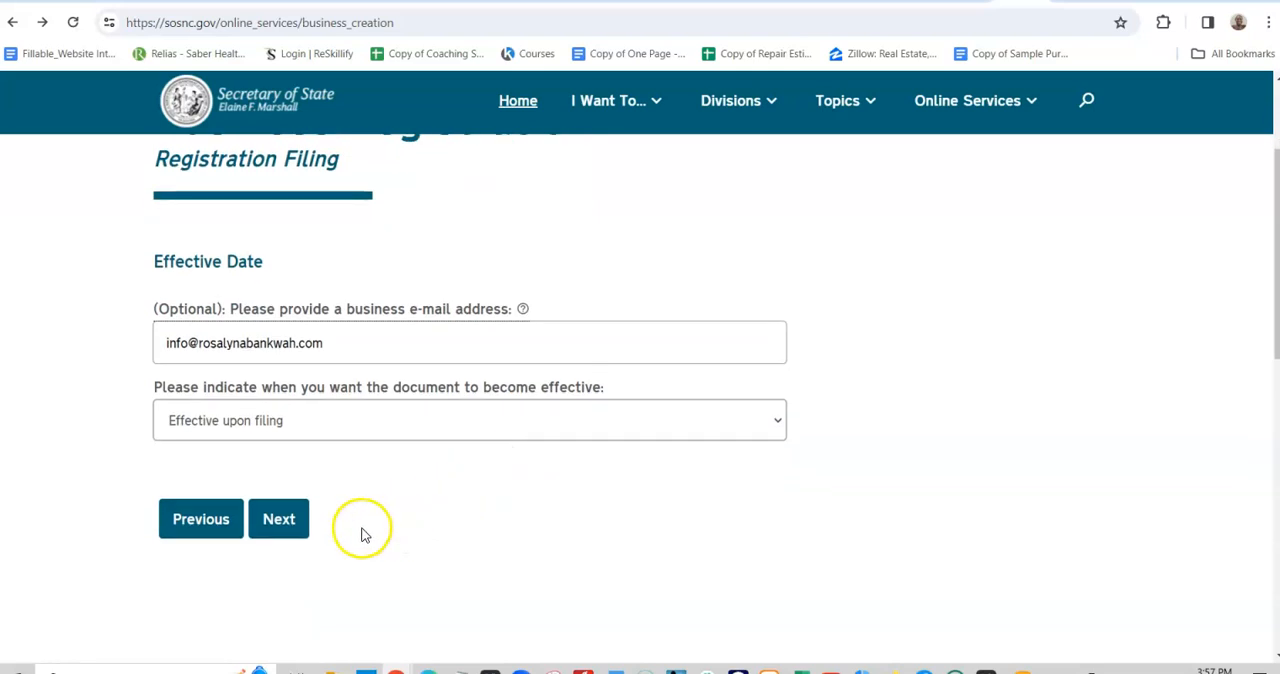
{"action": "left_click", "coordinate": [290, 519]}
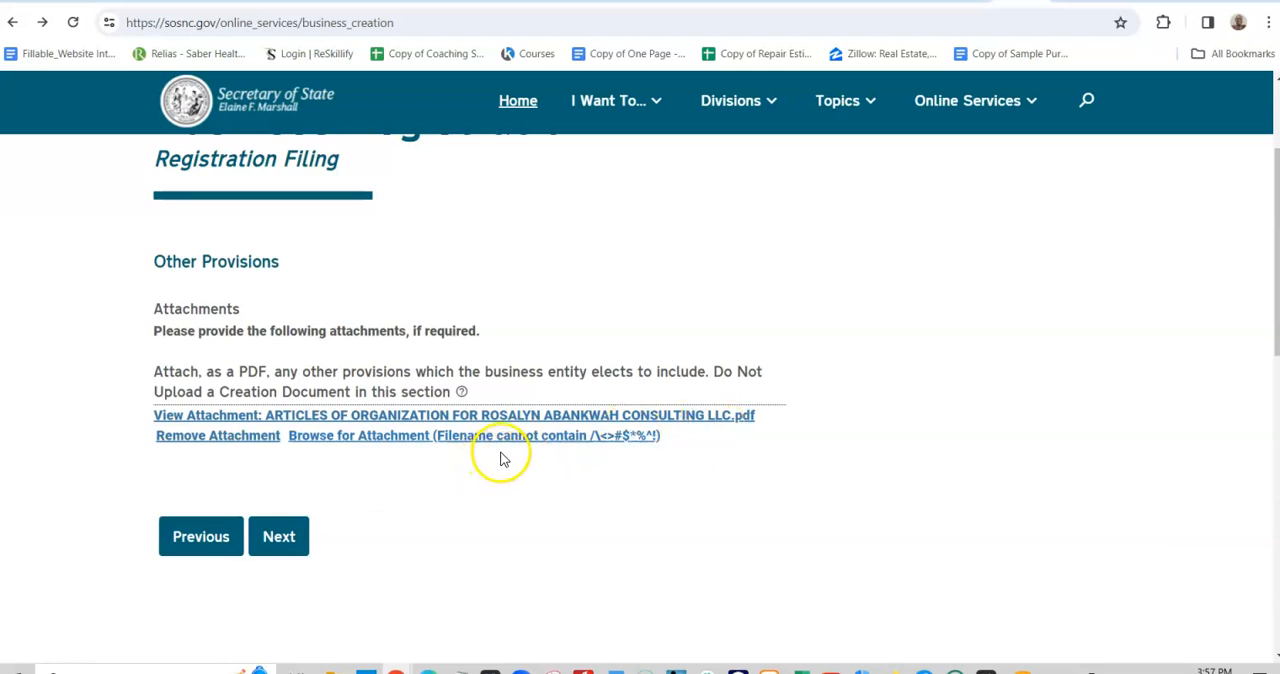
{"action": "left_click", "coordinate": [242, 440]}
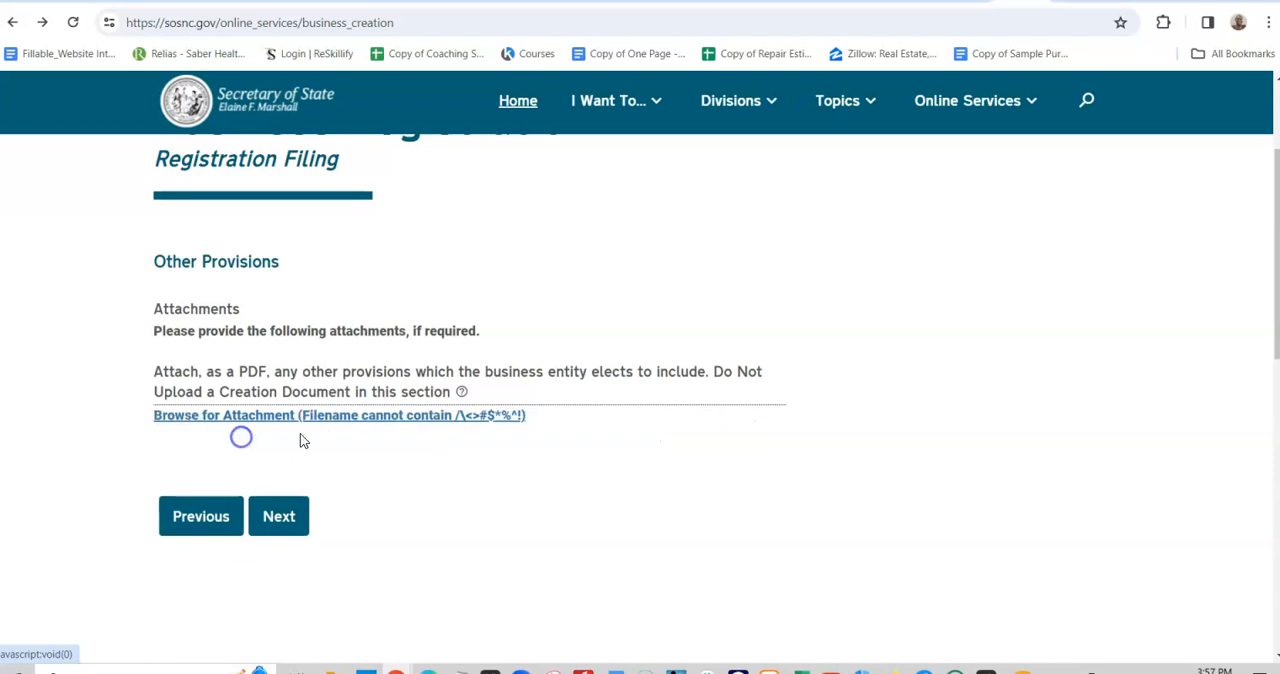
{"action": "left_click", "coordinate": [402, 418]}
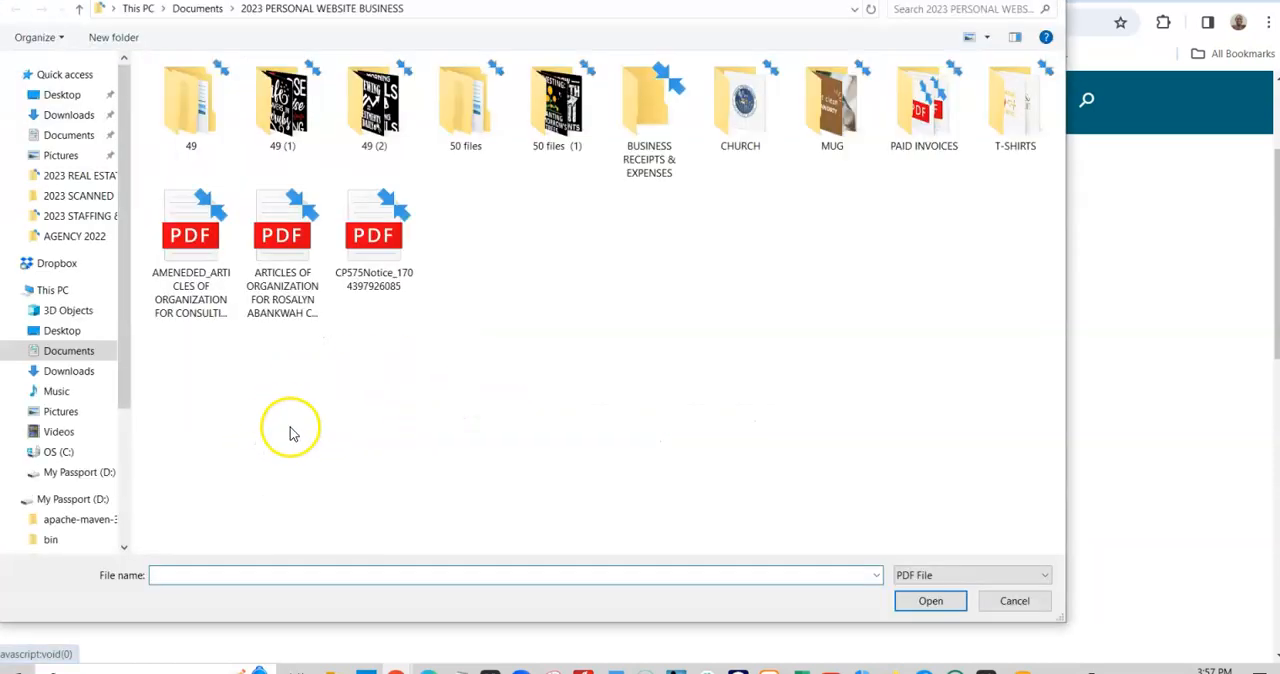
{"action": "left_click", "coordinate": [196, 284]}
{"action": "left_click", "coordinate": [932, 601]}
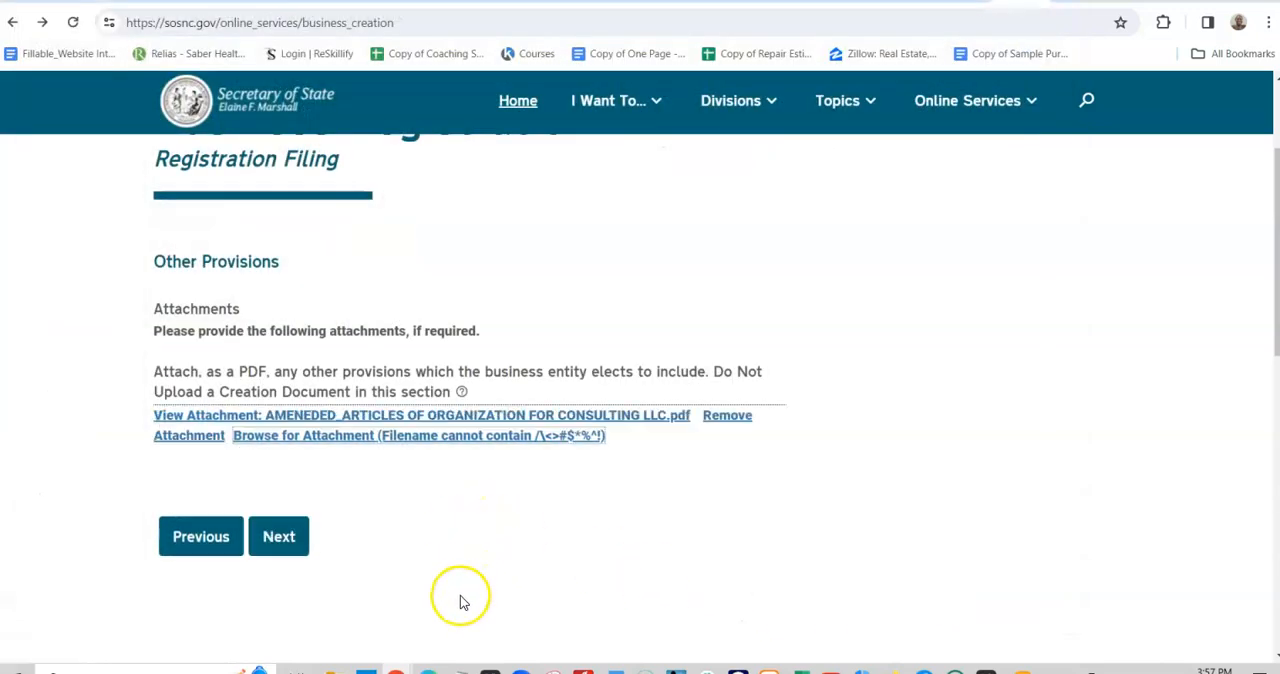
- Continue to the Signature Page, check its entries, and try to proceed with the execution date 09/01/2023
{"action": "left_click", "coordinate": [281, 521]}
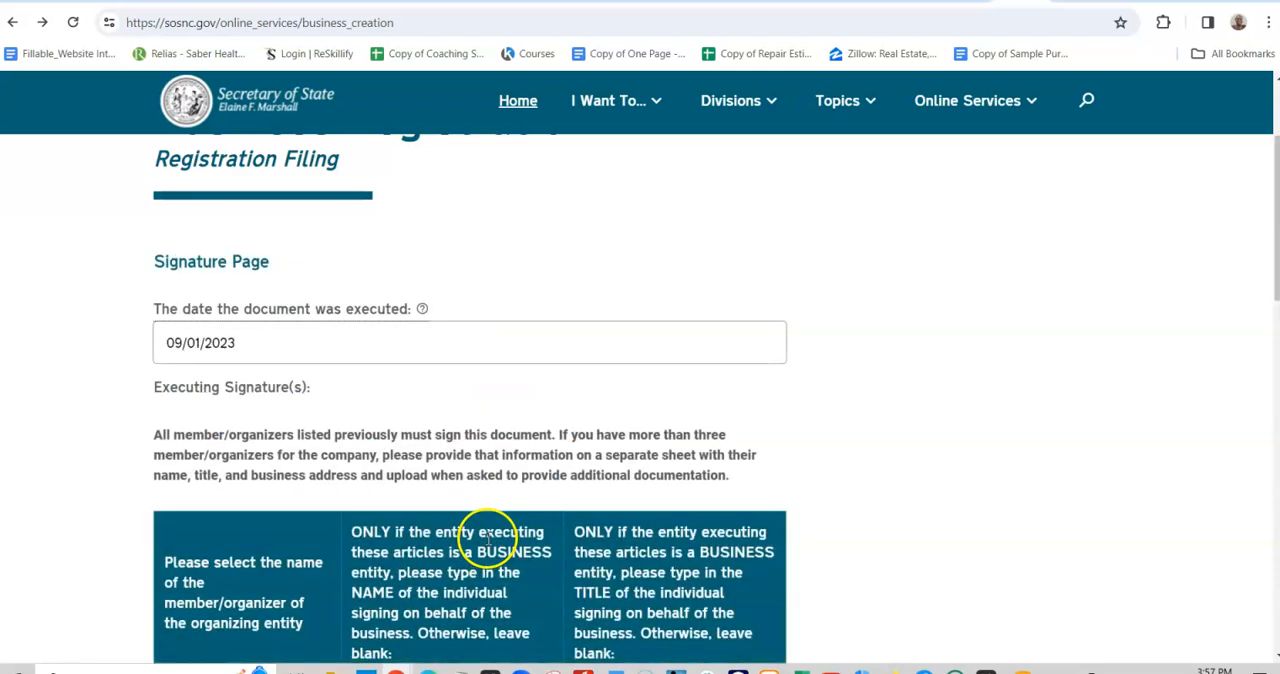
{"action": "scroll", "coordinate": [560, 520], "scroll_direction": "down", "scroll_amount": 3}
{"action": "scroll", "coordinate": [335, 340], "scroll_direction": "up", "scroll_amount": 2}
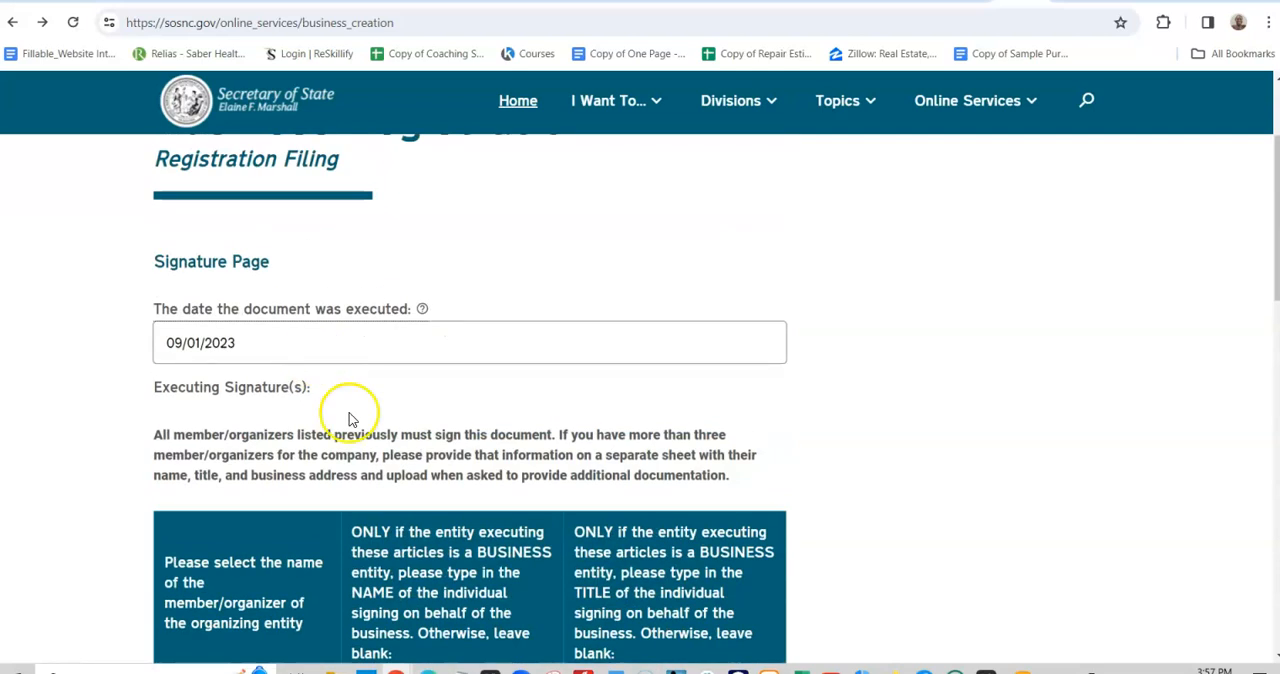
{"action": "scroll", "coordinate": [349, 414], "scroll_direction": "down", "scroll_amount": 3}
{"action": "left_click", "coordinate": [279, 614]}
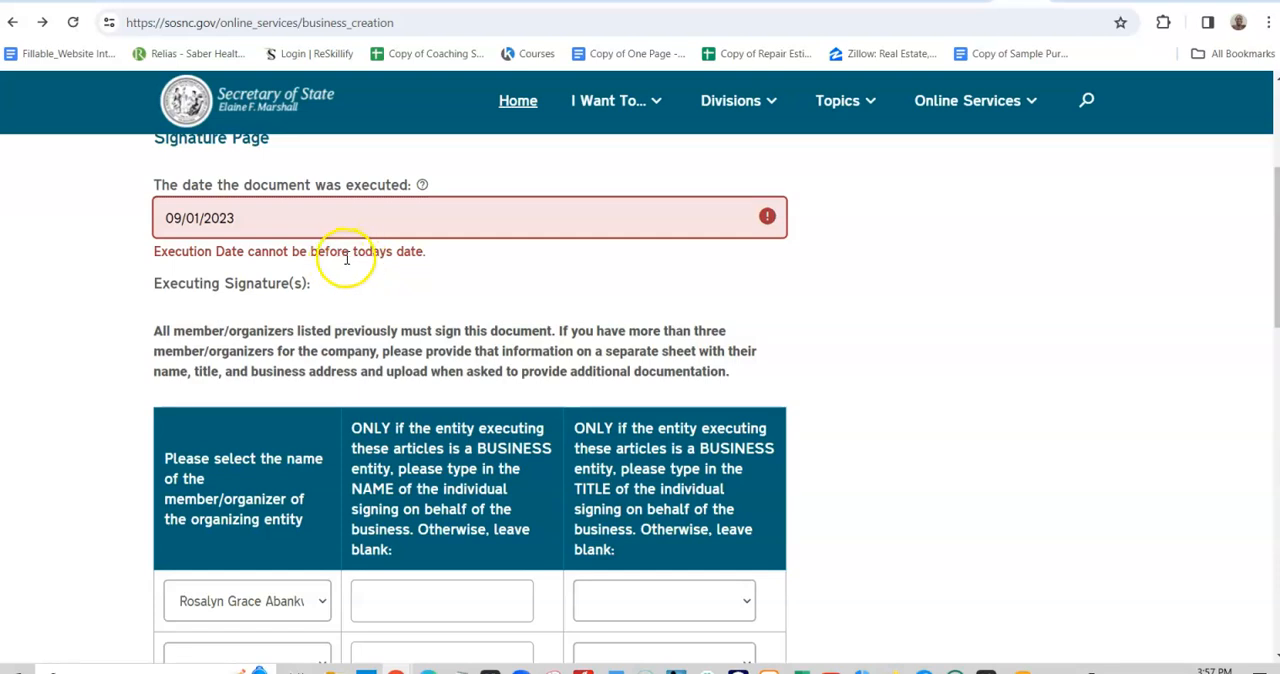
- Set the document's execution date to 01/04/2024 and continue to the NC Business Questions page
{"action": "left_click", "coordinate": [289, 219]}
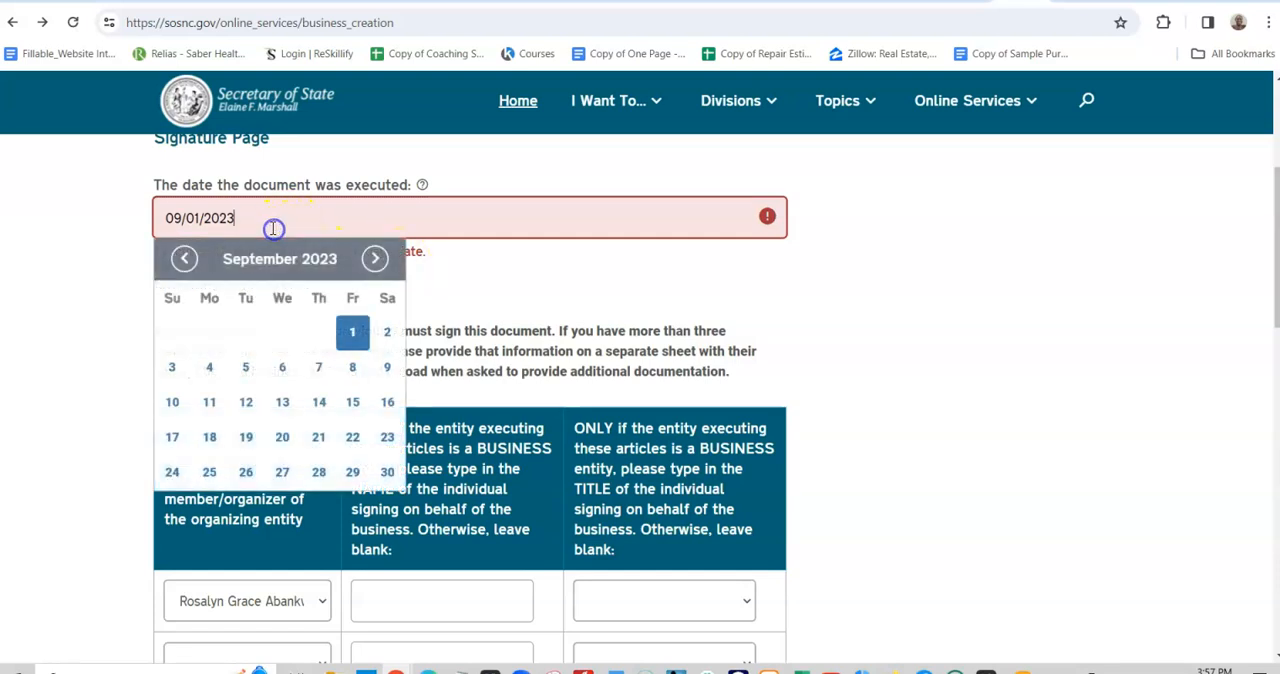
{"action": "left_click", "coordinate": [374, 259]}
{"action": "left_click", "coordinate": [374, 259]}
{"action": "left_click", "coordinate": [374, 259]}
{"action": "left_click", "coordinate": [374, 259]}
{"action": "left_click", "coordinate": [374, 259]}
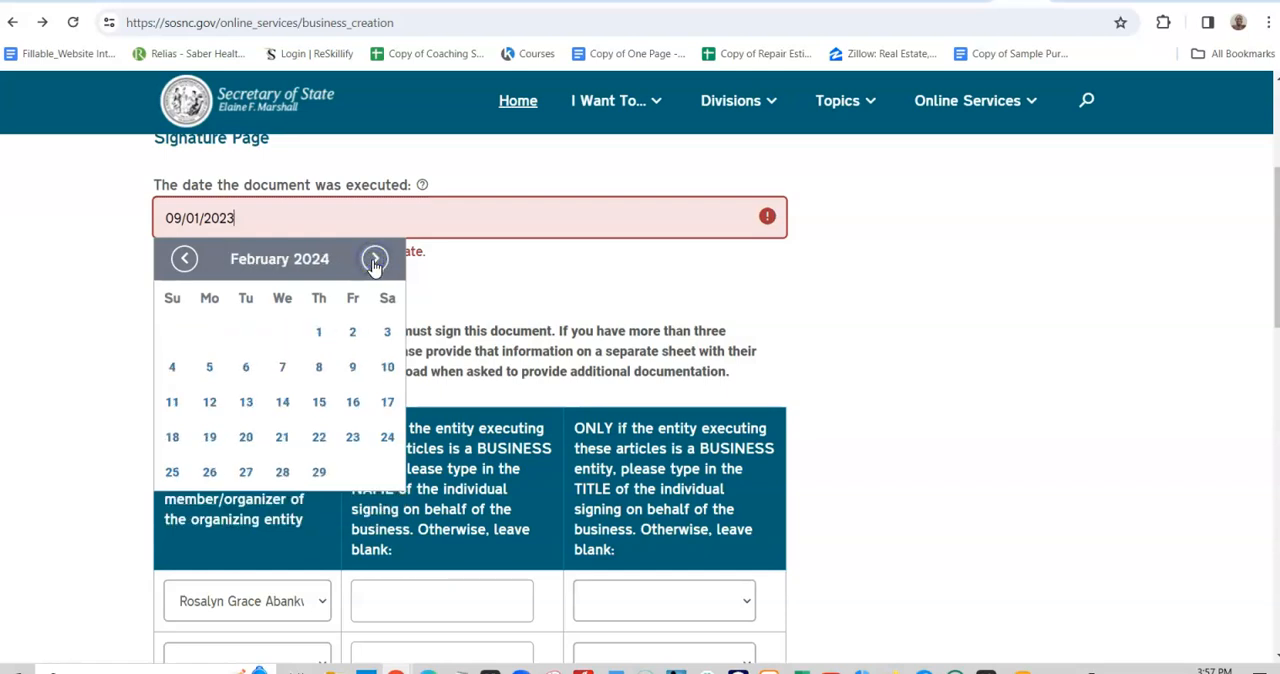
{"action": "left_click", "coordinate": [184, 259]}
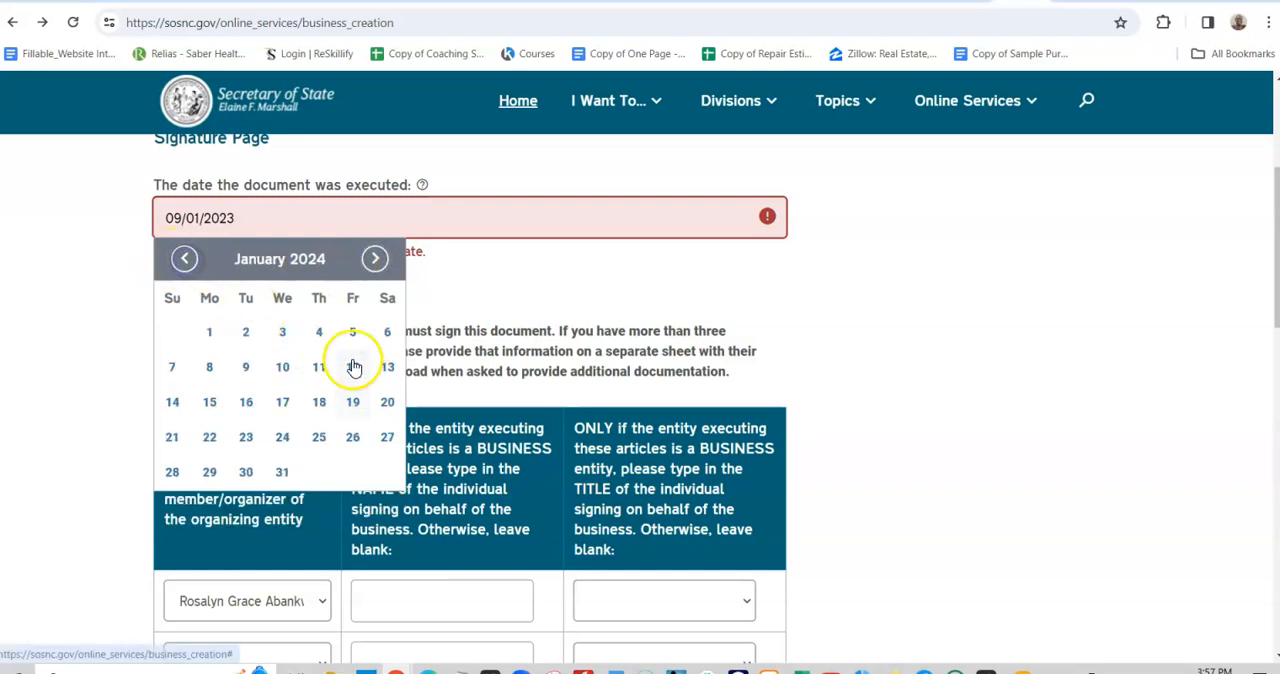
{"action": "left_click", "coordinate": [319, 332]}
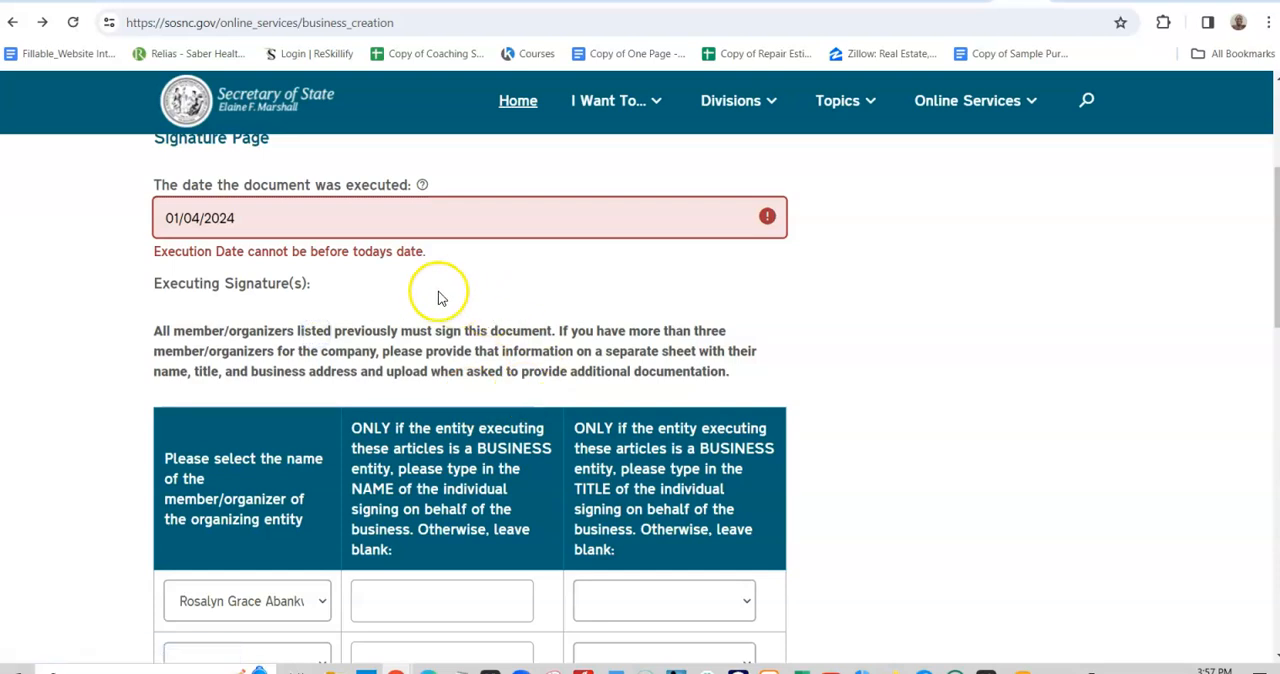
{"action": "scroll", "coordinate": [486, 317], "scroll_direction": "down", "scroll_amount": 4}
{"action": "left_click", "coordinate": [285, 462]}
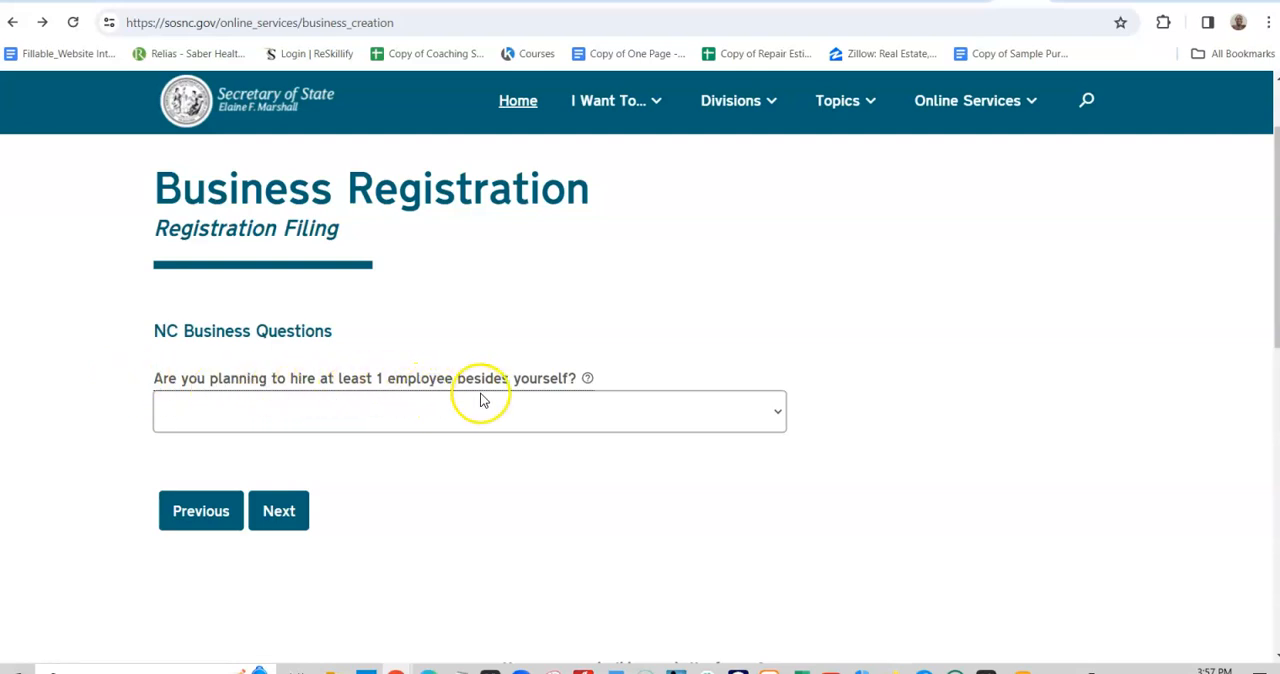
- Answer the question about hiring at least 1 employee with "I Don't Know" and change the answer to "Yes"
{"action": "left_click", "coordinate": [775, 416]}
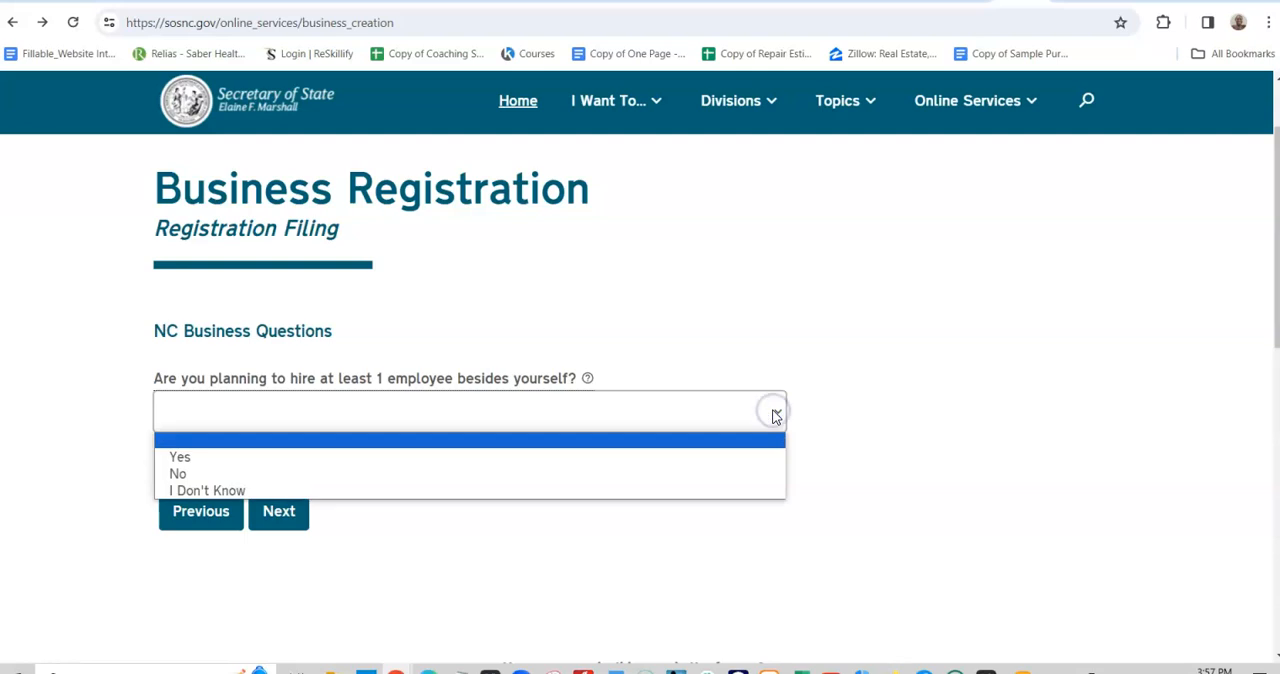
{"action": "left_click", "coordinate": [556, 490]}
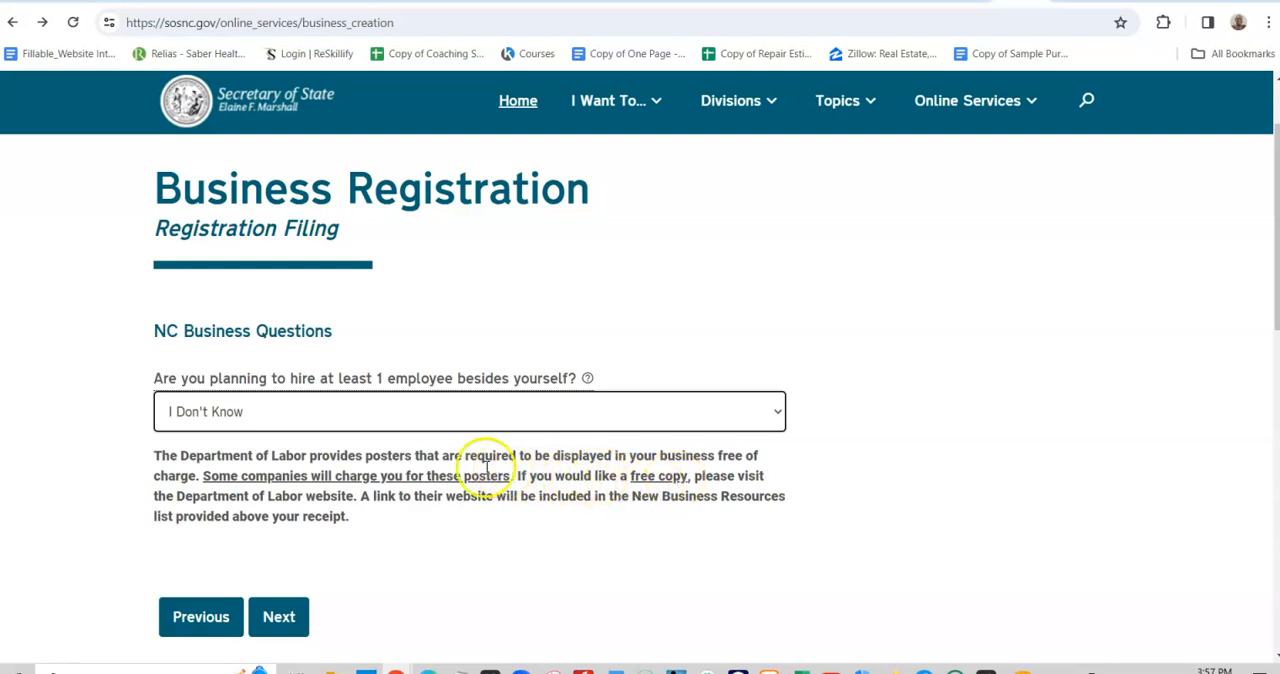
{"action": "left_click", "coordinate": [763, 418]}
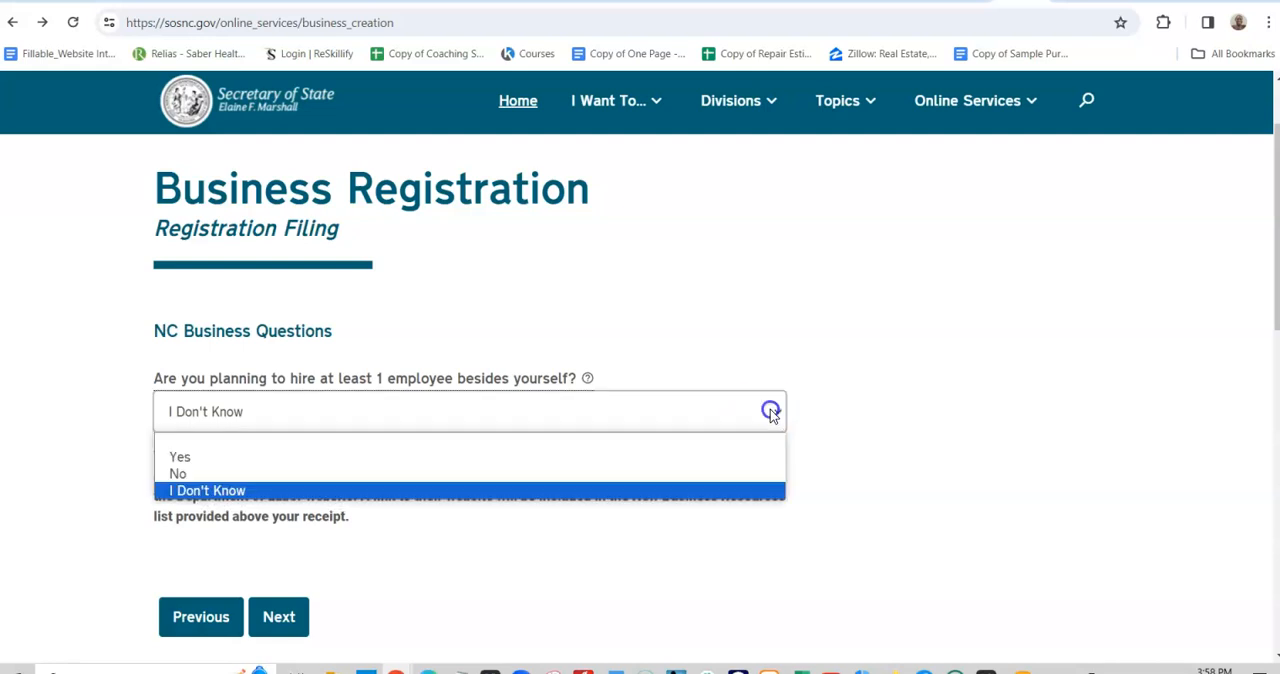
{"action": "left_click", "coordinate": [676, 455]}
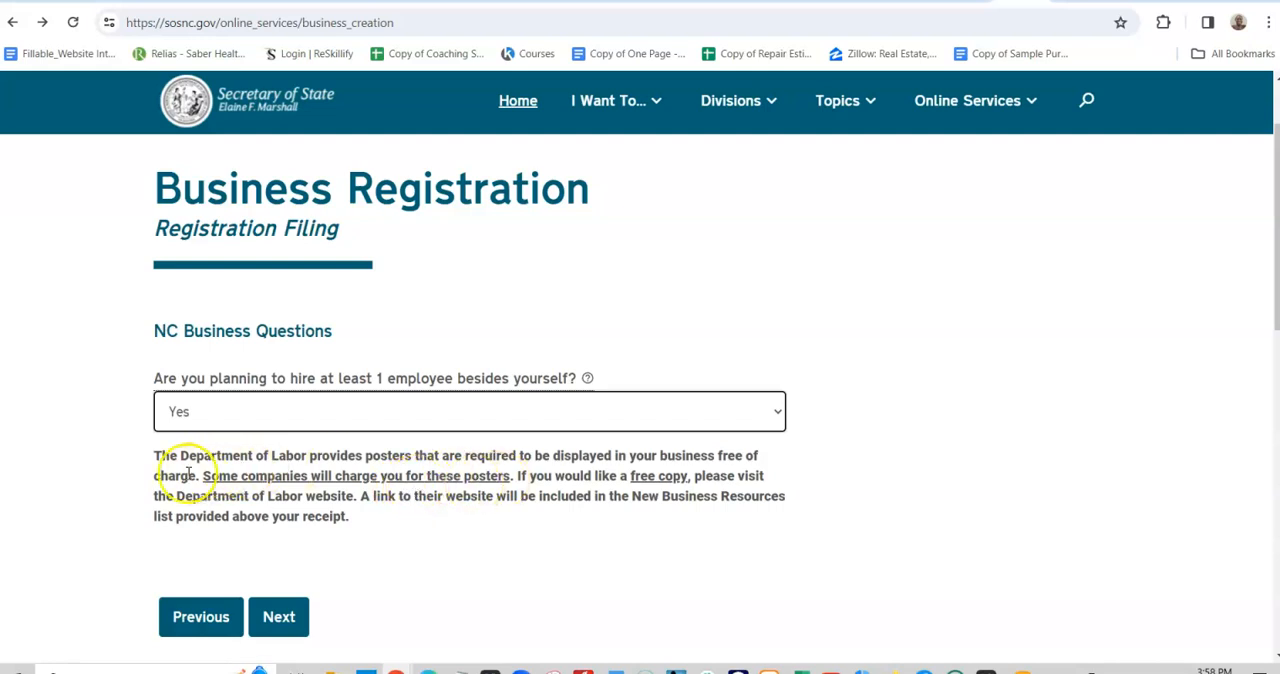
- Review the Department of Labor poster notice and continue to the Federal Beneficial Ownership Information Filing Requirement page
{"action": "left_click_drag", "start_coordinate": [156, 455], "coordinate": [386, 521]}
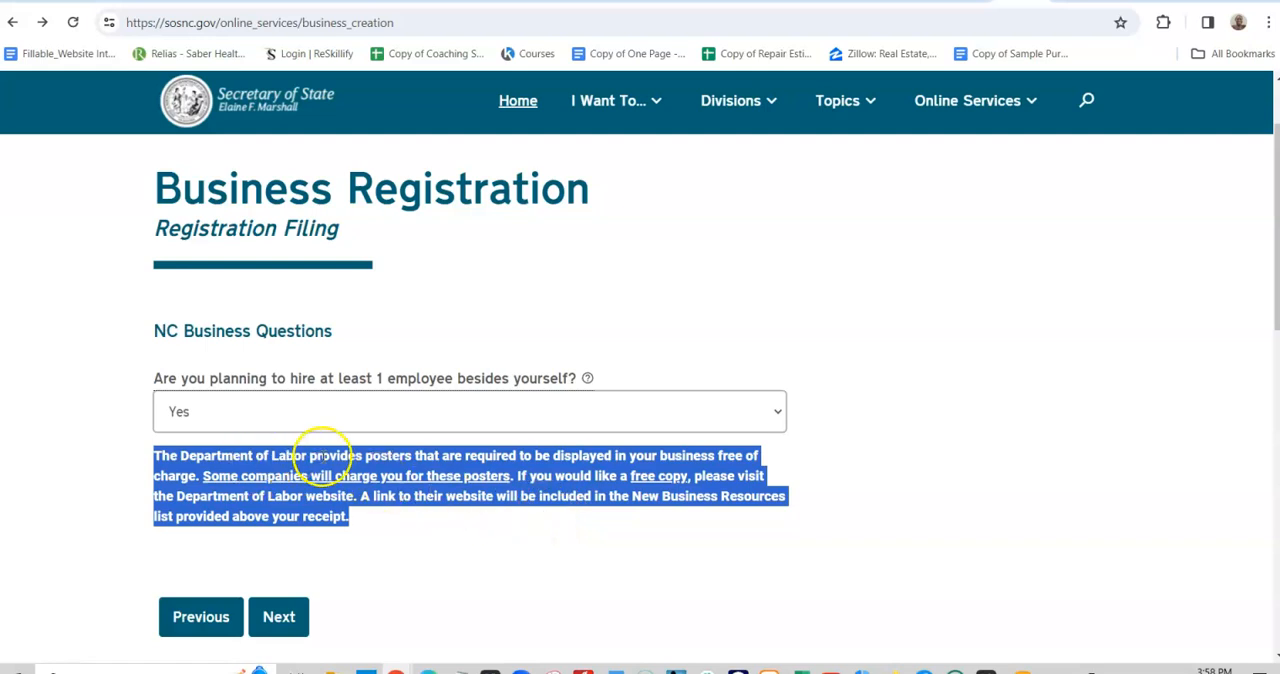
{"action": "left_click", "coordinate": [500, 523]}
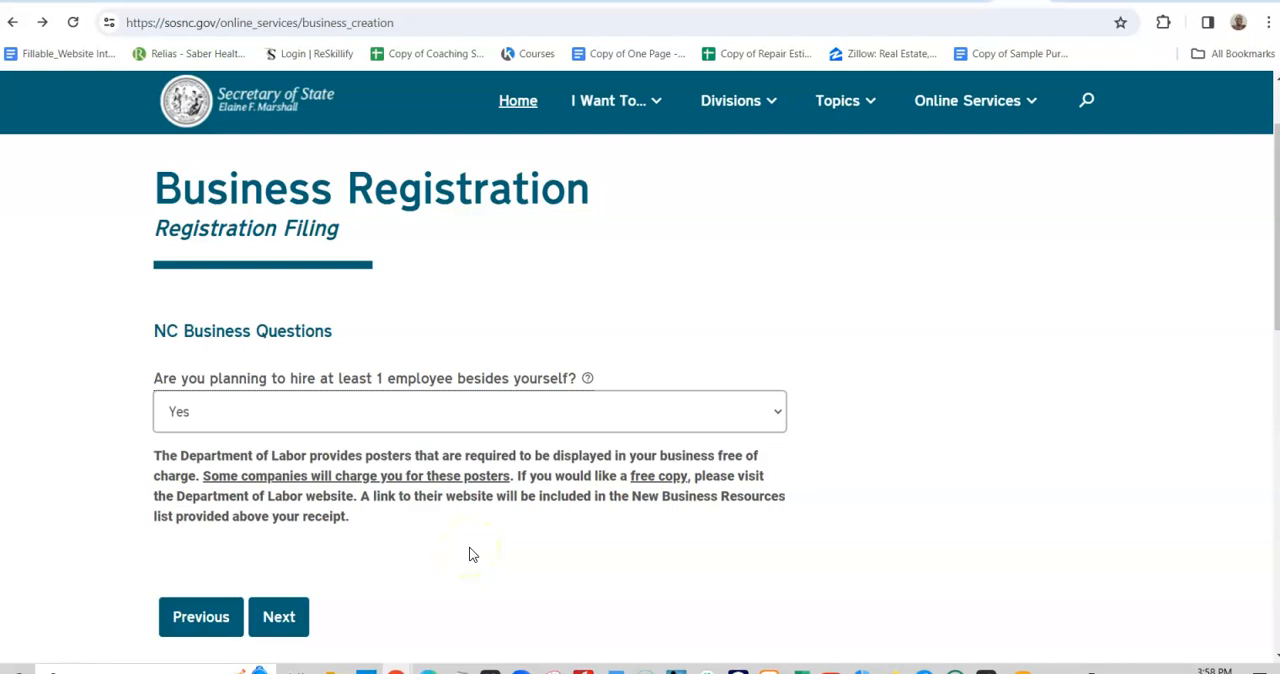
{"action": "left_click", "coordinate": [287, 620]}
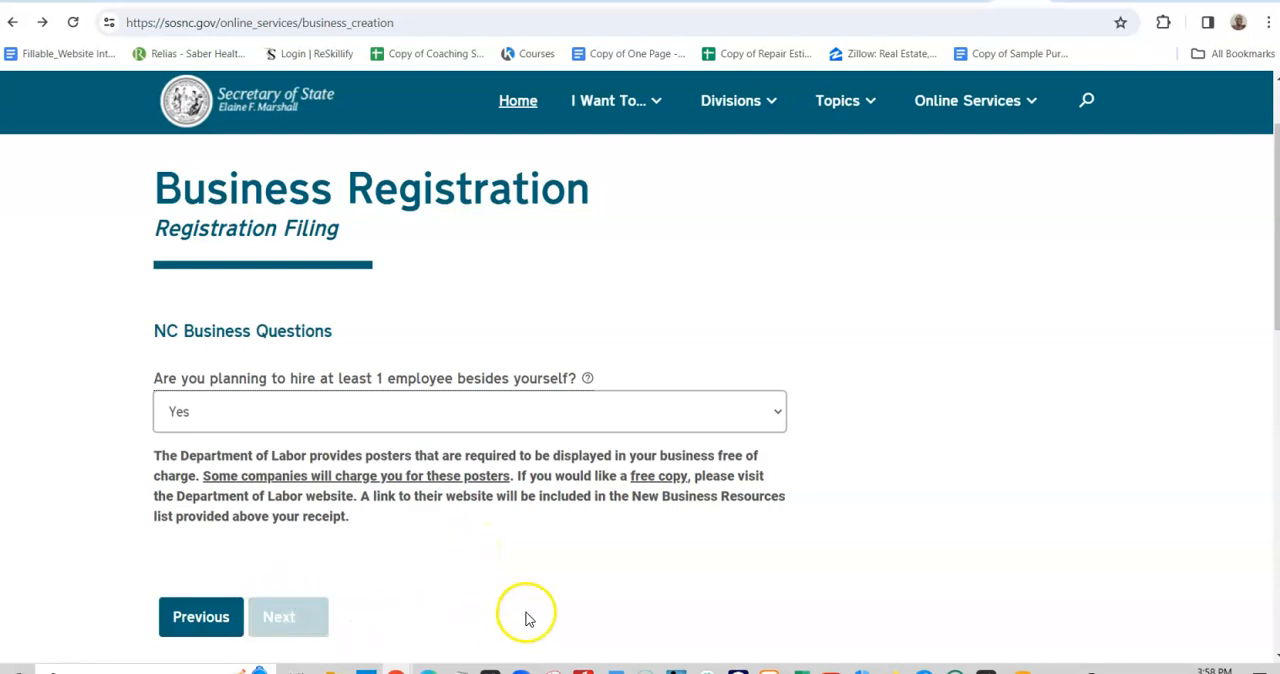
- Read the Federal Beneficial Ownership Information Filing Requirement notice and copy its full text, including the heading
{"action": "scroll", "coordinate": [505, 485], "scroll_direction": "down", "scroll_amount": 2}
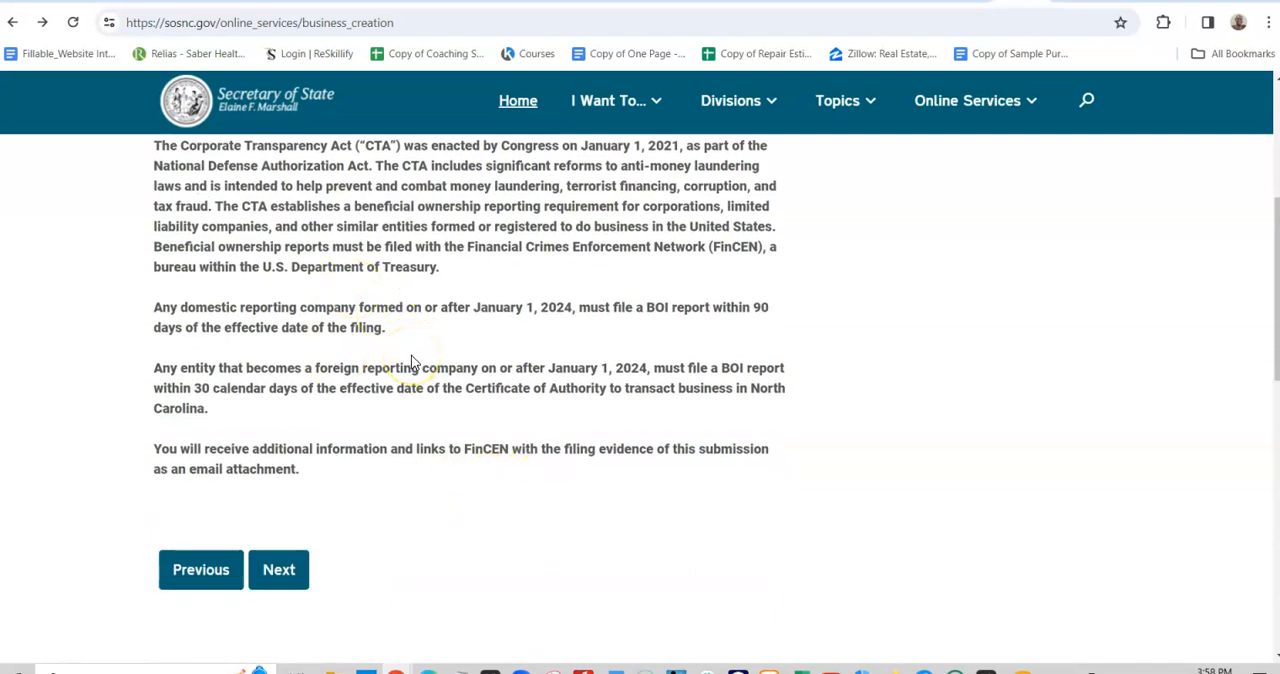
{"action": "scroll", "coordinate": [415, 358], "scroll_direction": "up", "scroll_amount": 2}
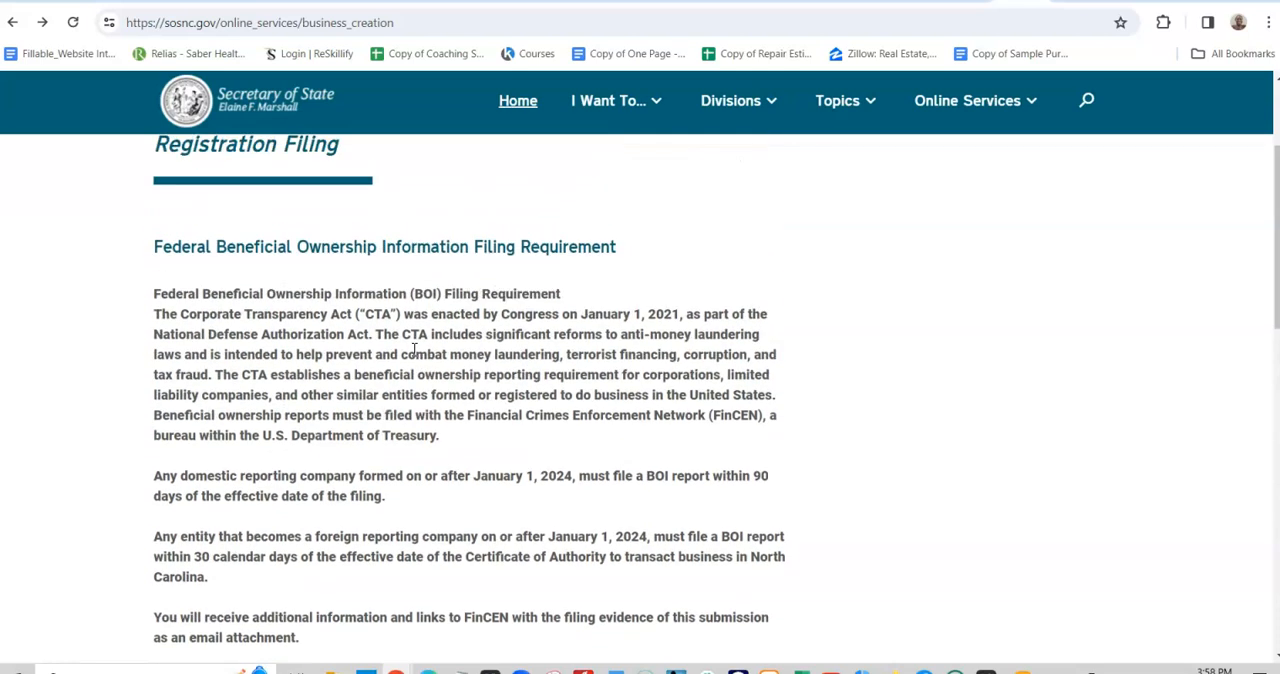
{"action": "scroll", "coordinate": [410, 358], "scroll_direction": "down", "scroll_amount": 2}
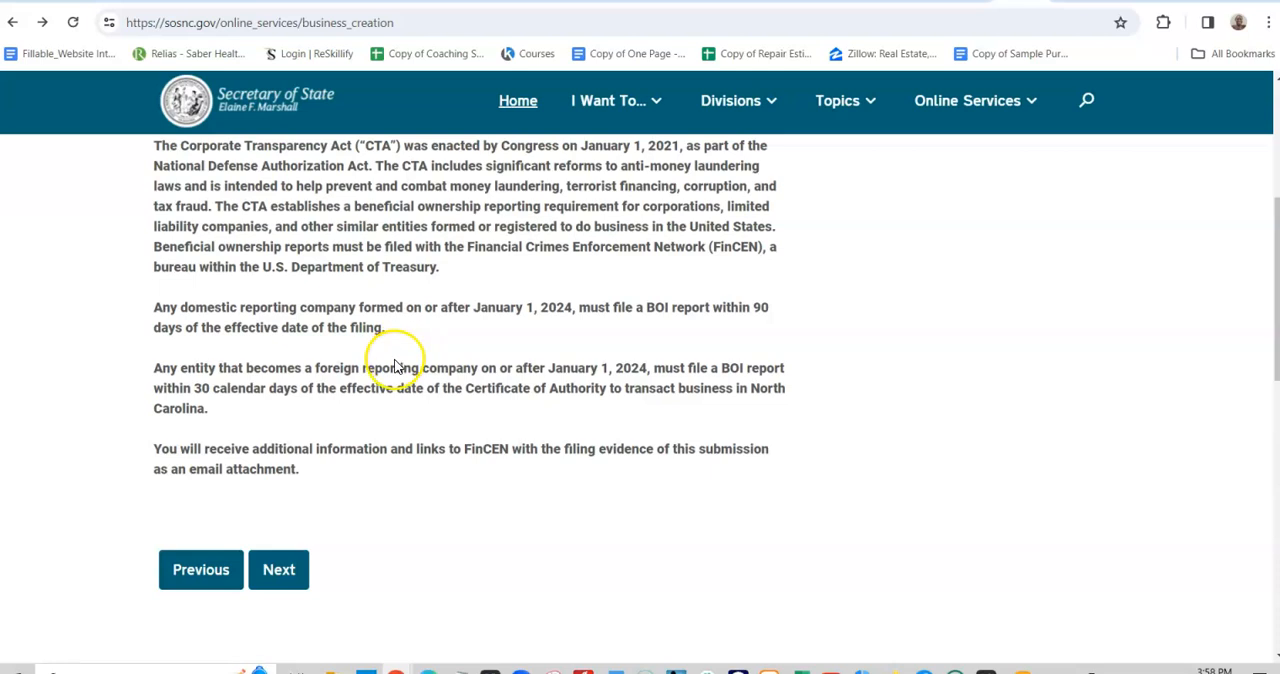
{"action": "scroll", "coordinate": [457, 515], "scroll_direction": "up", "scroll_amount": 2}
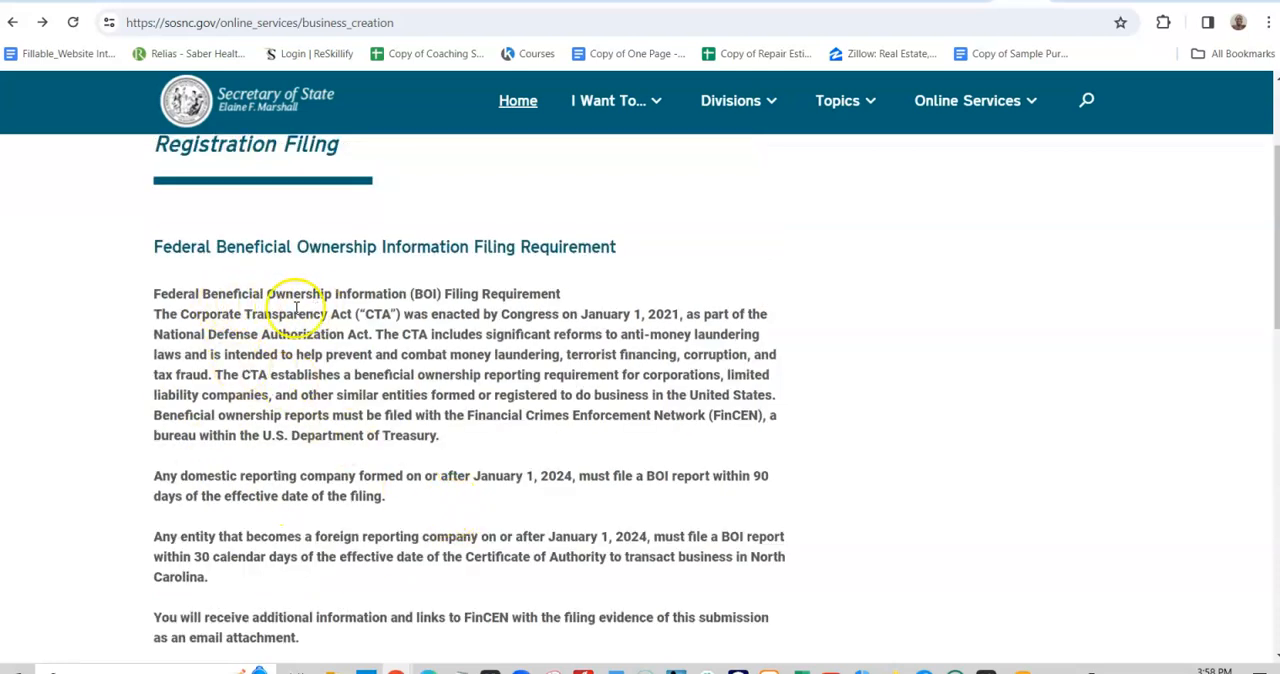
{"action": "scroll", "coordinate": [395, 315], "scroll_direction": "down", "scroll_amount": 1}
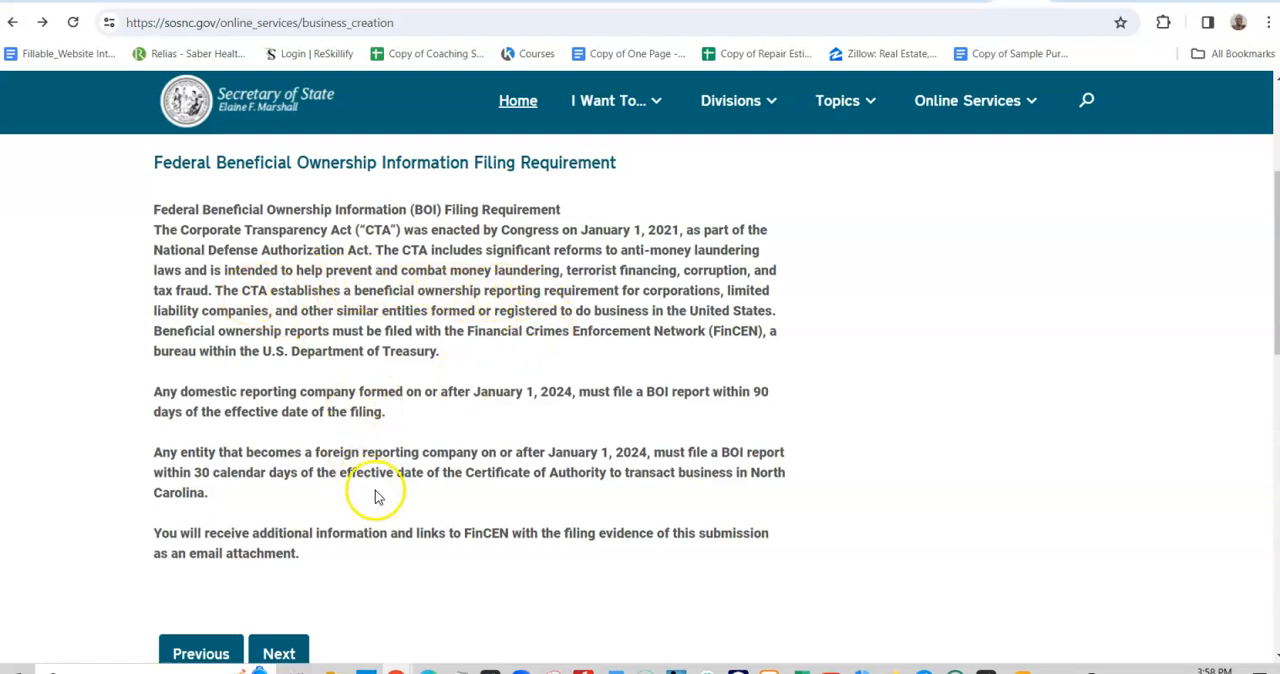
{"action": "left_click_drag", "start_coordinate": [150, 162], "coordinate": [337, 553]}
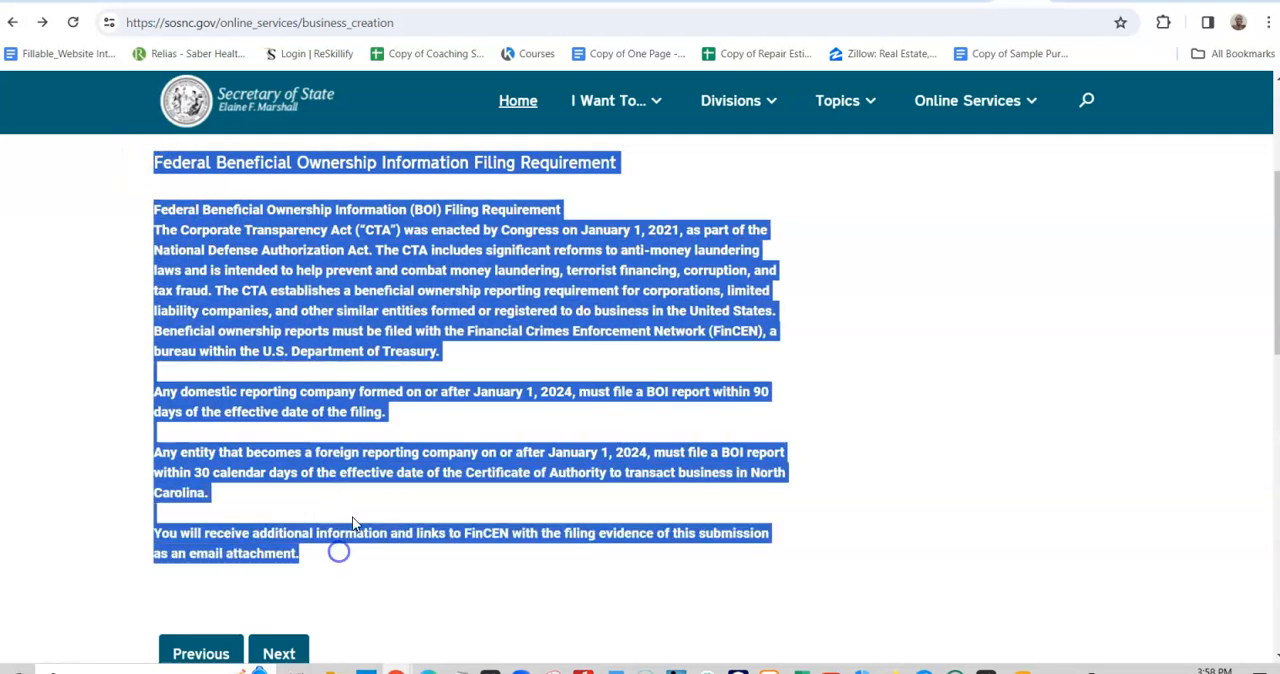
{"action": "right_click", "coordinate": [403, 290]}
{"action": "left_click", "coordinate": [446, 302]}
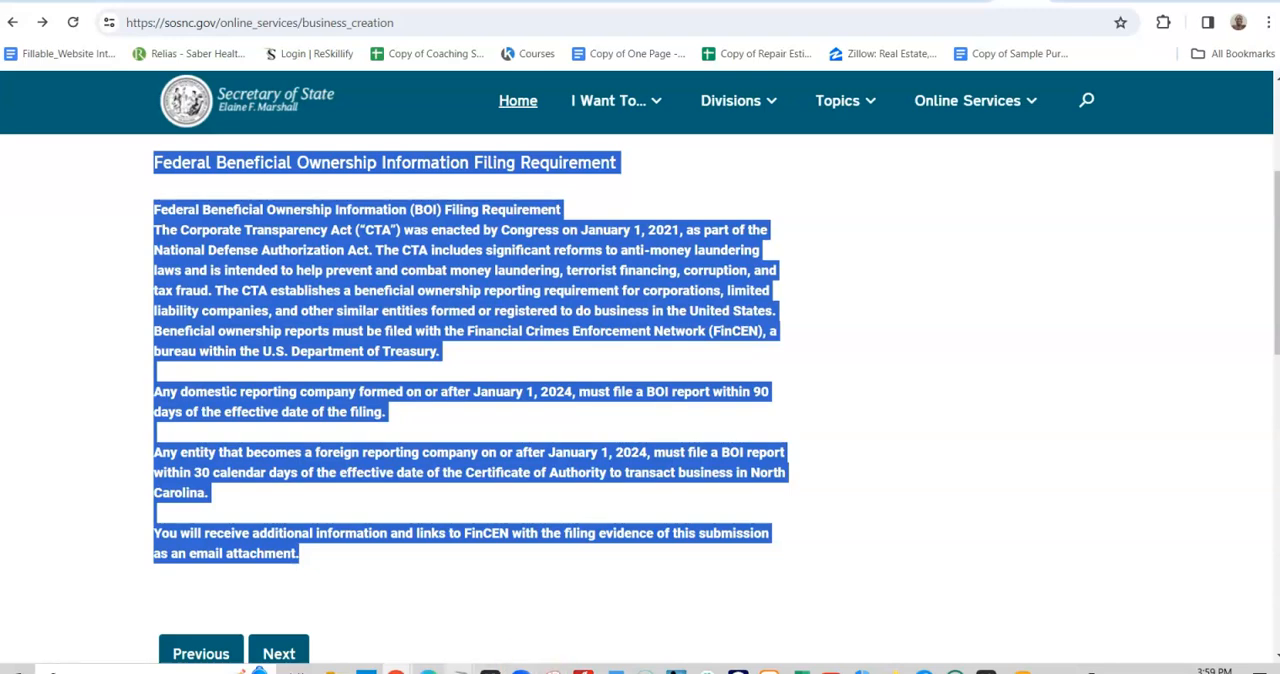
- Switch to the Notepad notes and paste the notice below the Corrections section, with blank lines before and after it
{"action": "left_click", "coordinate": [557, 632]}
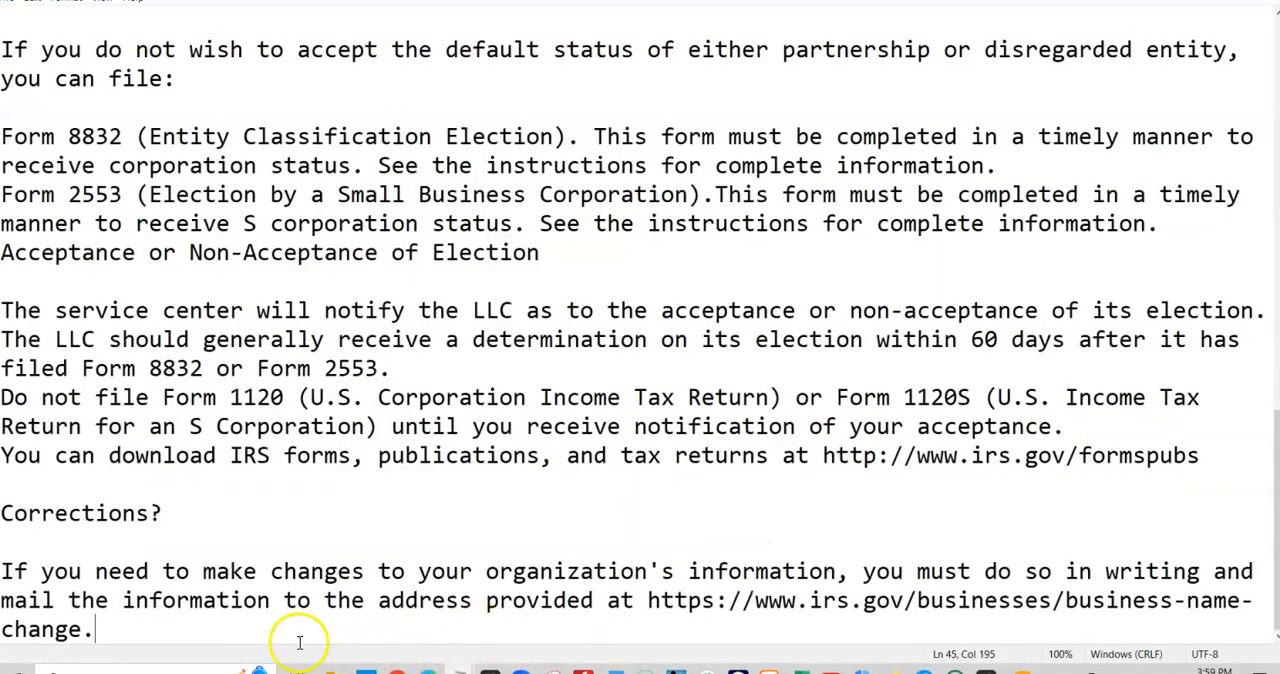
{"action": "key", "text": "Return"}
{"action": "key", "text": "Return"}
{"action": "key", "text": "Return"}
{"action": "key", "text": "Return"}
{"action": "key", "text": "Return"}
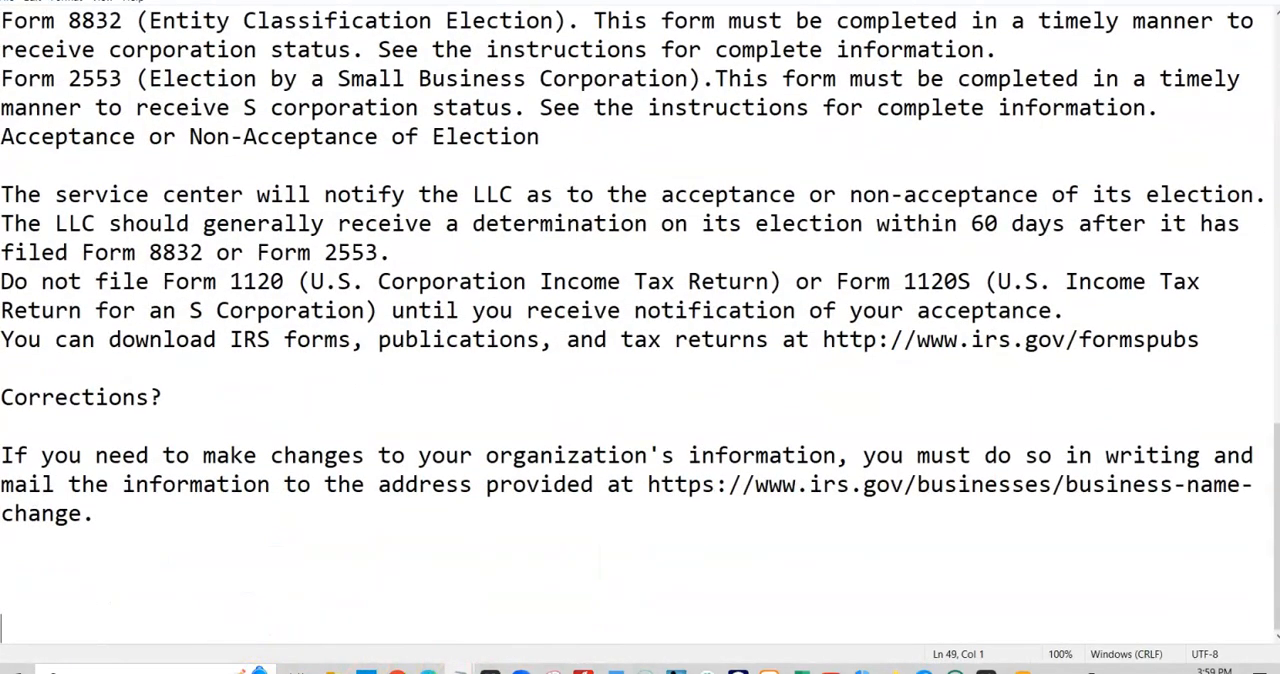
{"action": "key", "text": "ctrl+v"}
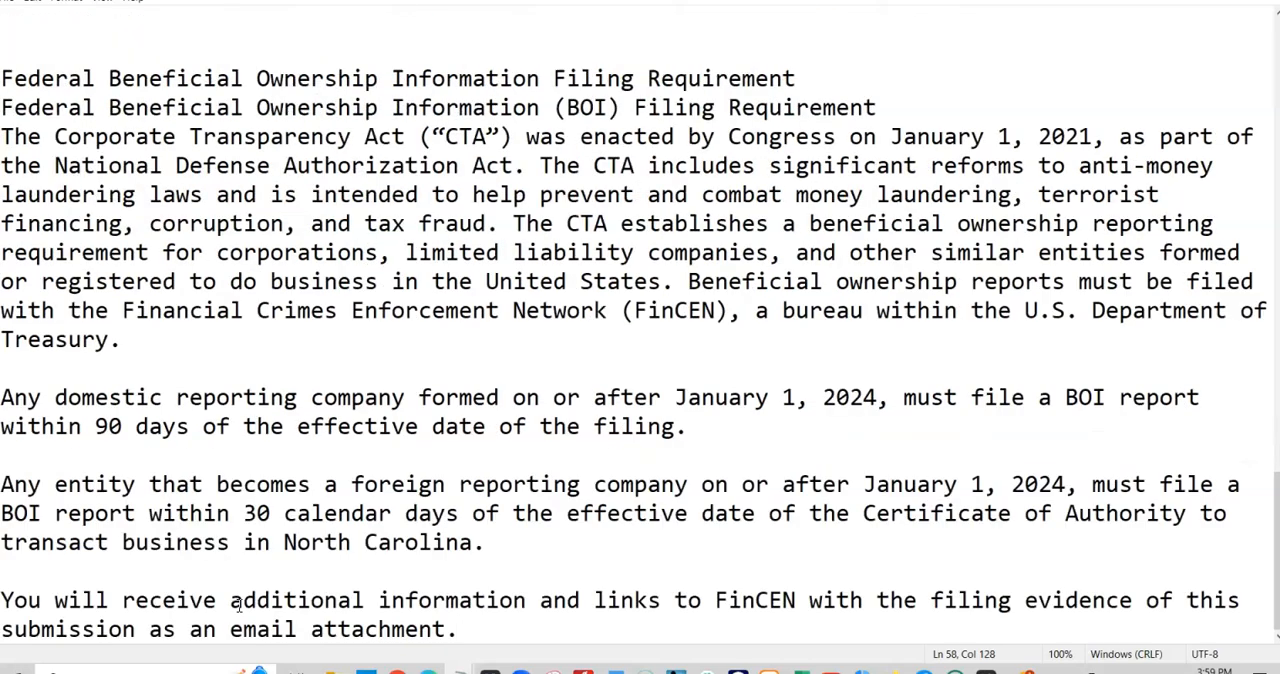
{"action": "key", "text": "Return"}
{"action": "key", "text": "Return"}
{"action": "key", "text": "Return"}
{"action": "key", "text": "Return"}
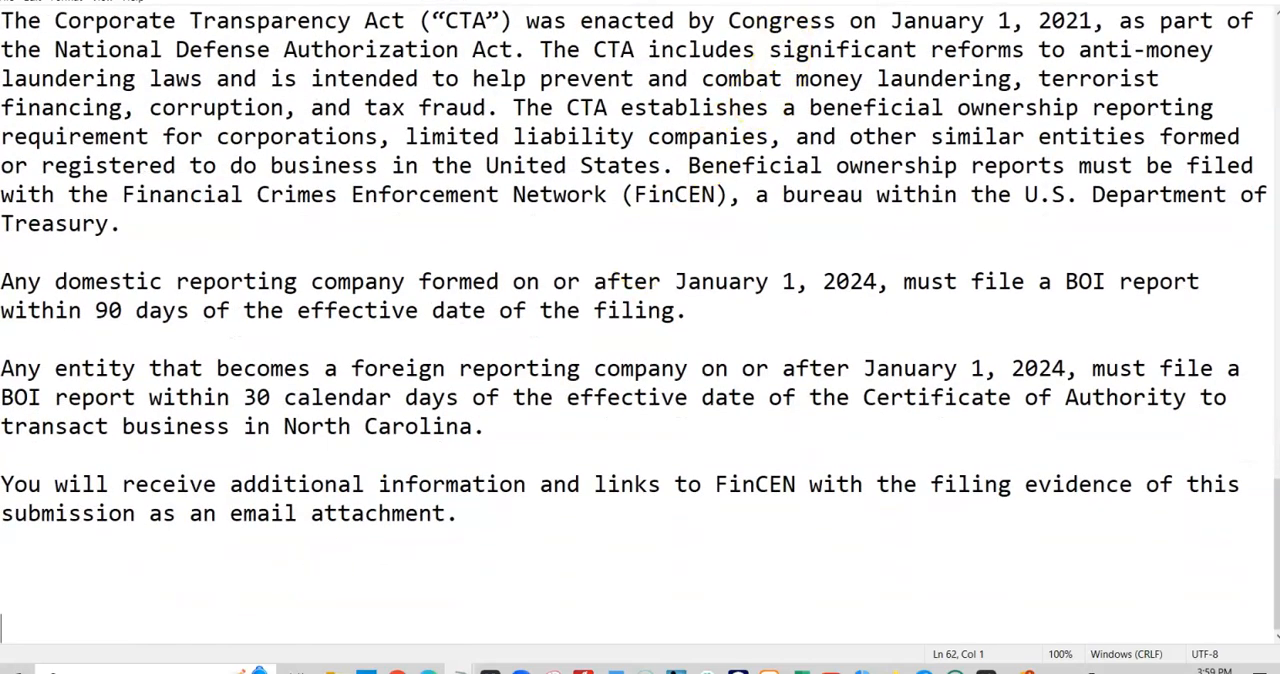
- Return to the Business Registration page in the browser and continue past the beneficial ownership notice to the form preview
{"action": "left_click", "coordinate": [1184, 1]}
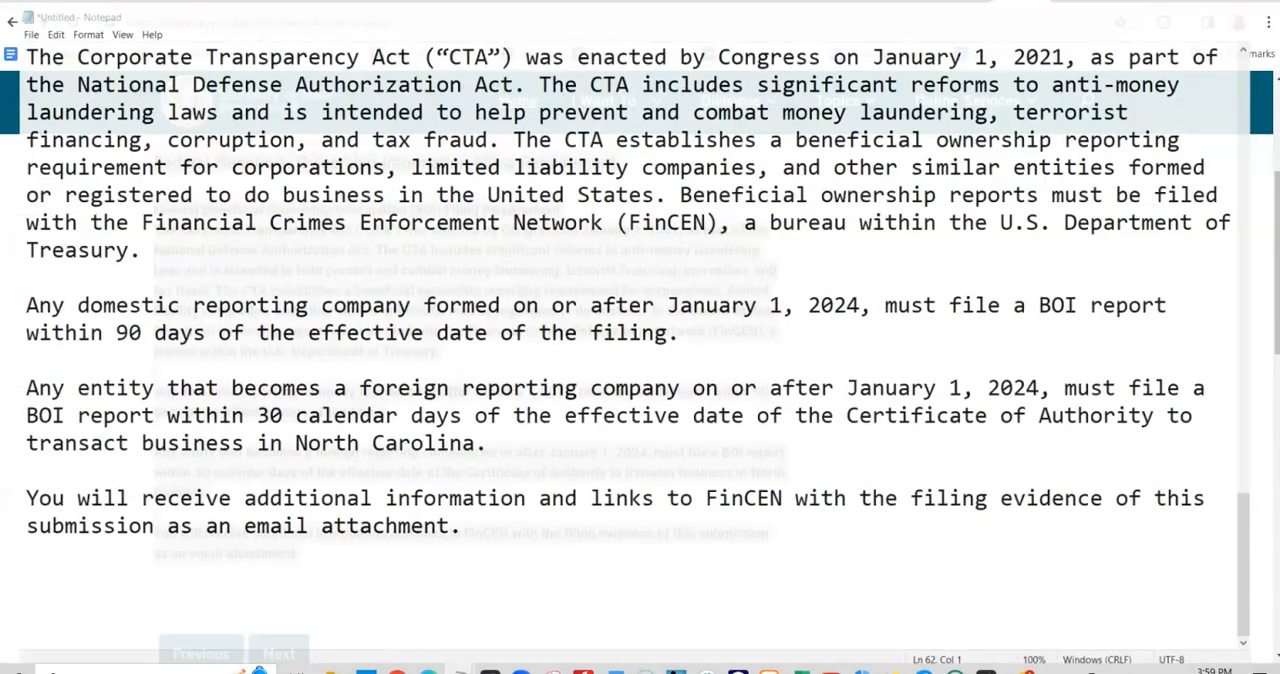
{"action": "left_click", "coordinate": [703, 343]}
{"action": "scroll", "coordinate": [509, 508], "scroll_direction": "down", "scroll_amount": 2}
{"action": "scroll", "coordinate": [508, 510], "scroll_direction": "down", "scroll_amount": 1}
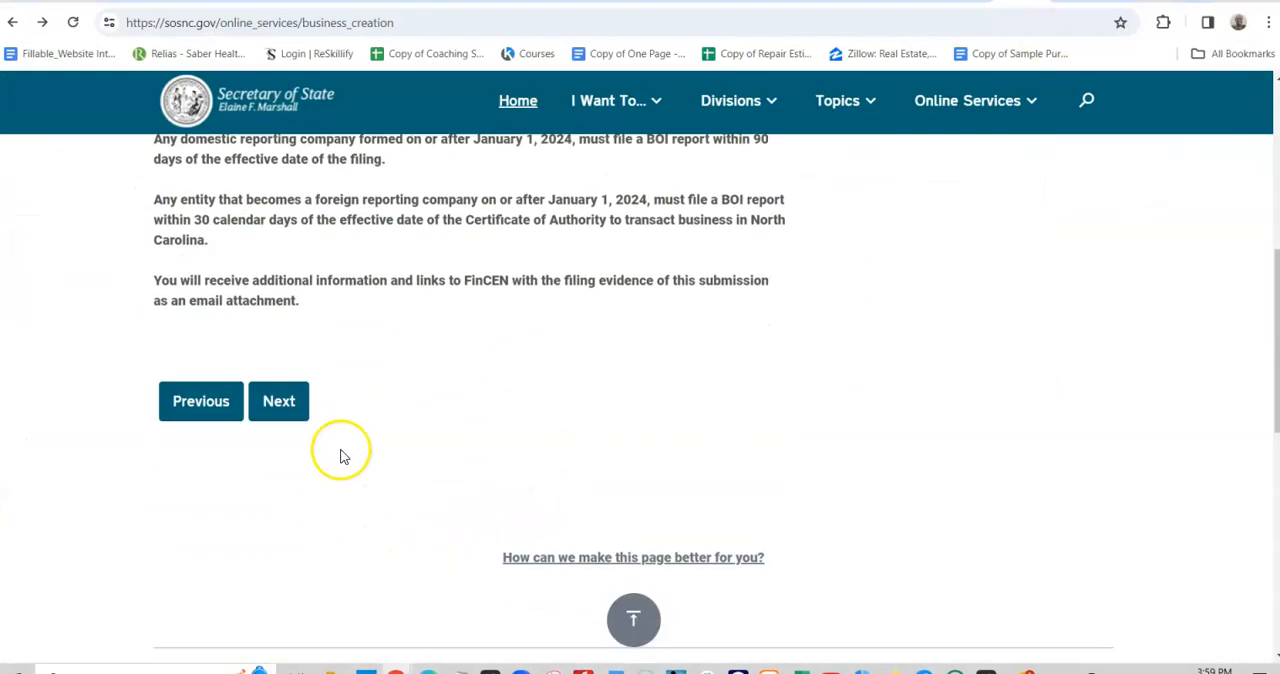
{"action": "left_click", "coordinate": [280, 402]}
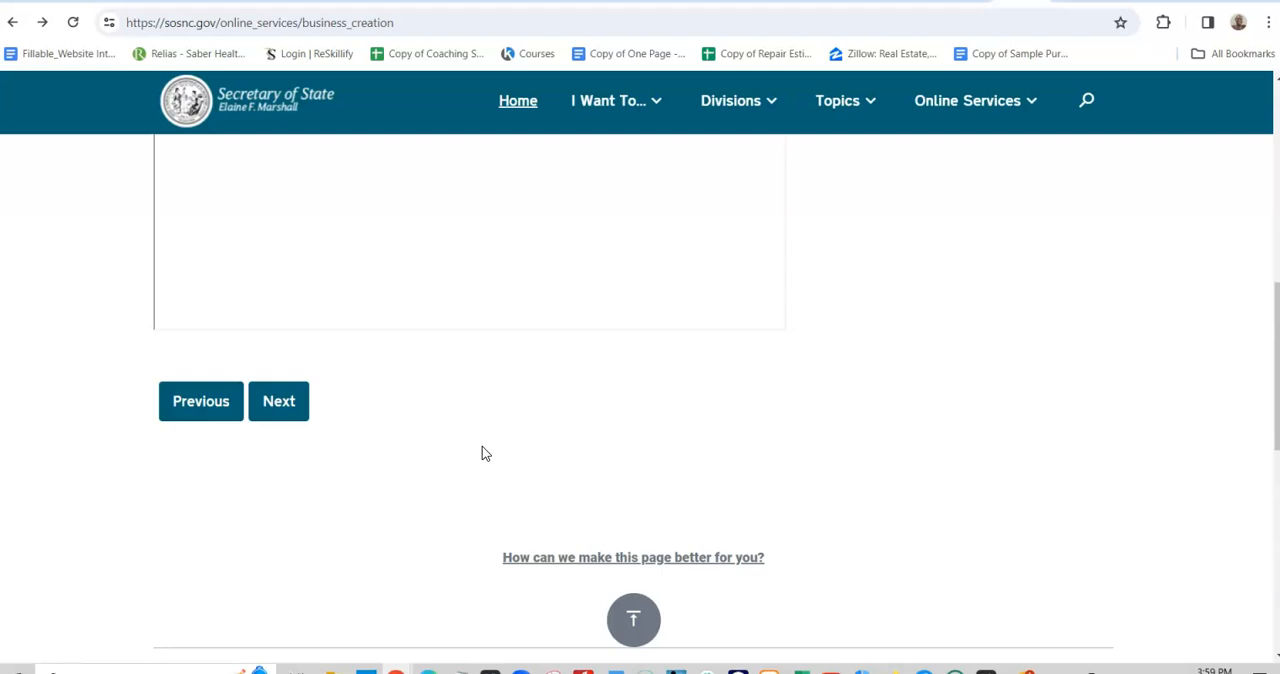
- Look over the generated Articles of Organization and save the PDF under its suggested name in the 2023 PERSONAL WEBSITE BUSINESS folder
{"action": "scroll", "coordinate": [481, 447], "scroll_direction": "up", "scroll_amount": 3}
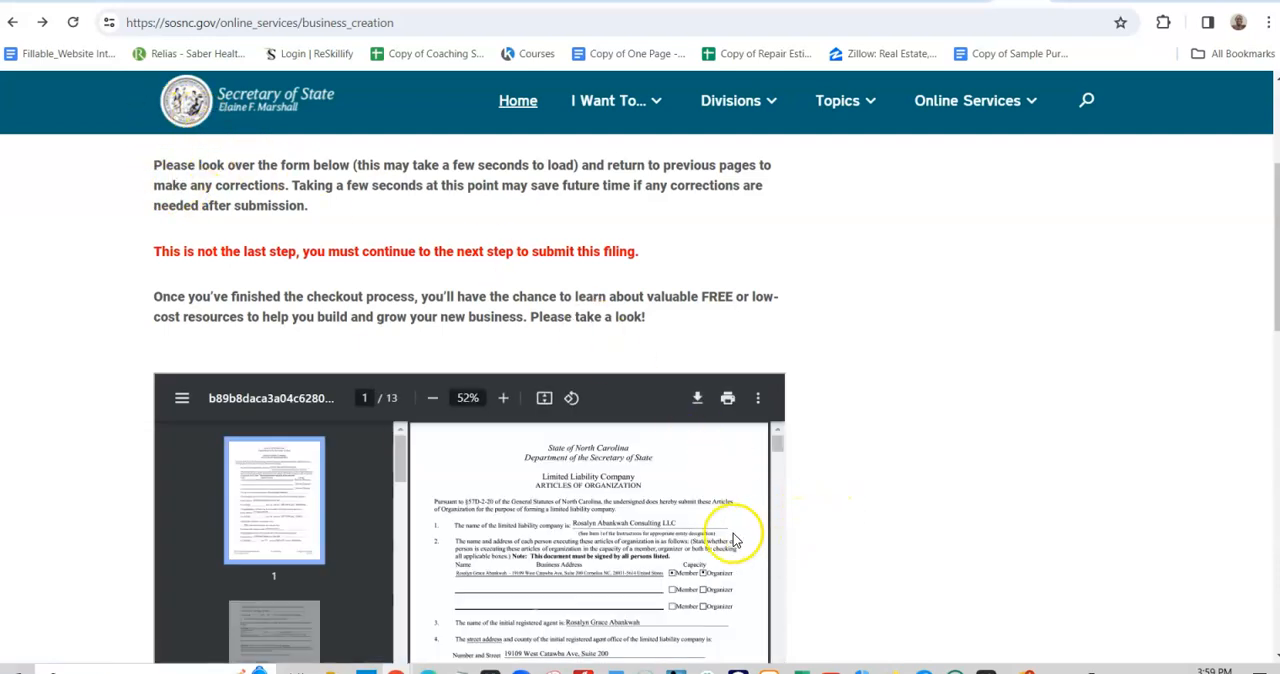
{"action": "scroll", "coordinate": [729, 543], "scroll_direction": "down", "scroll_amount": 5}
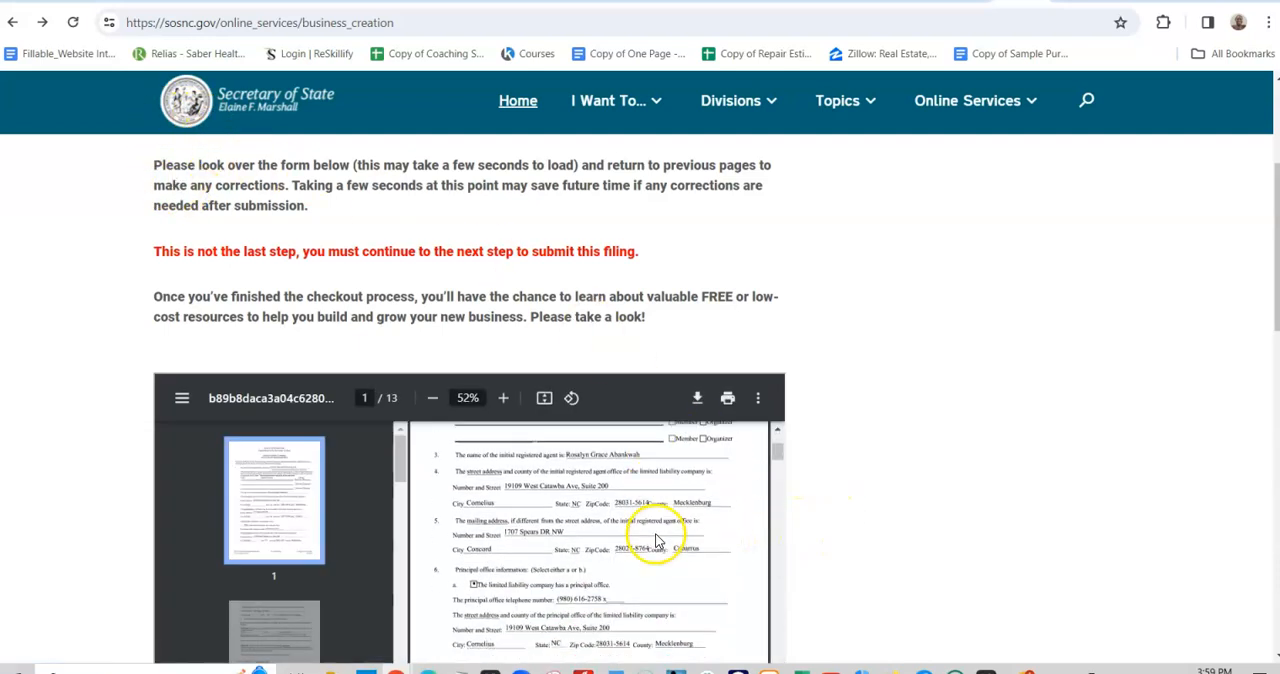
{"action": "left_click", "coordinate": [697, 398]}
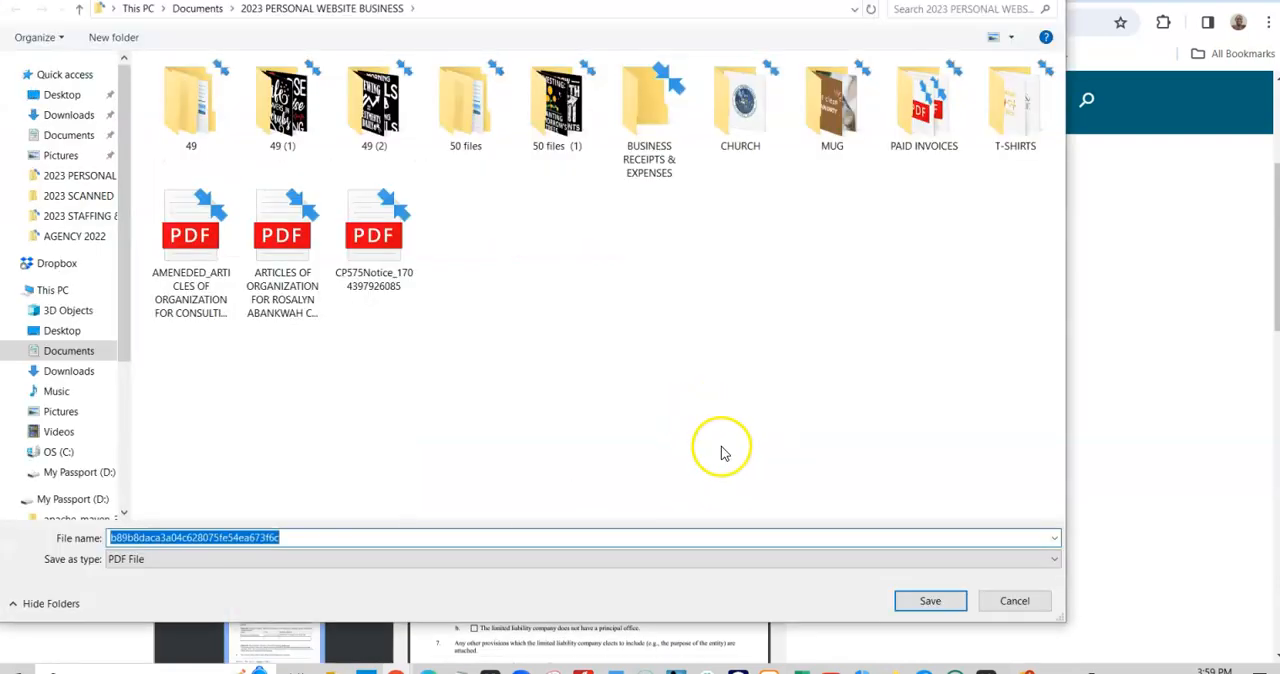
{"action": "left_click", "coordinate": [930, 600]}
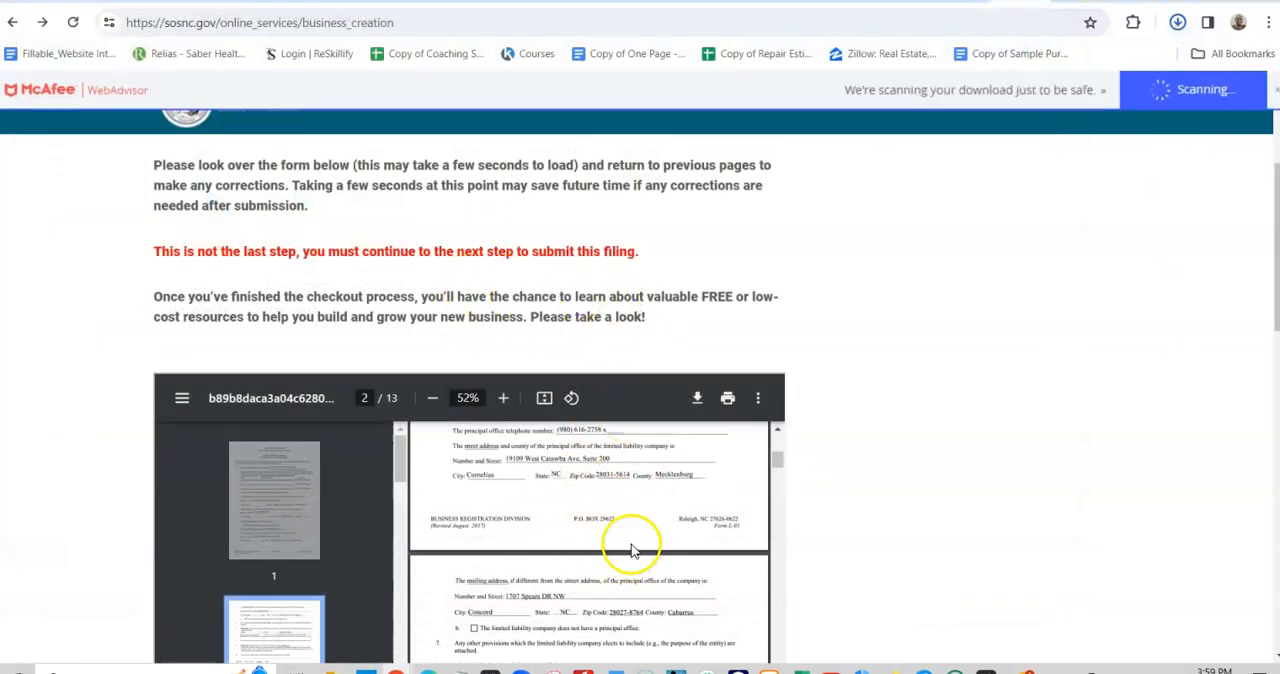
- Continue from the form preview to the Filing Options page
{"action": "scroll", "coordinate": [812, 440], "scroll_direction": "down", "scroll_amount": 4}
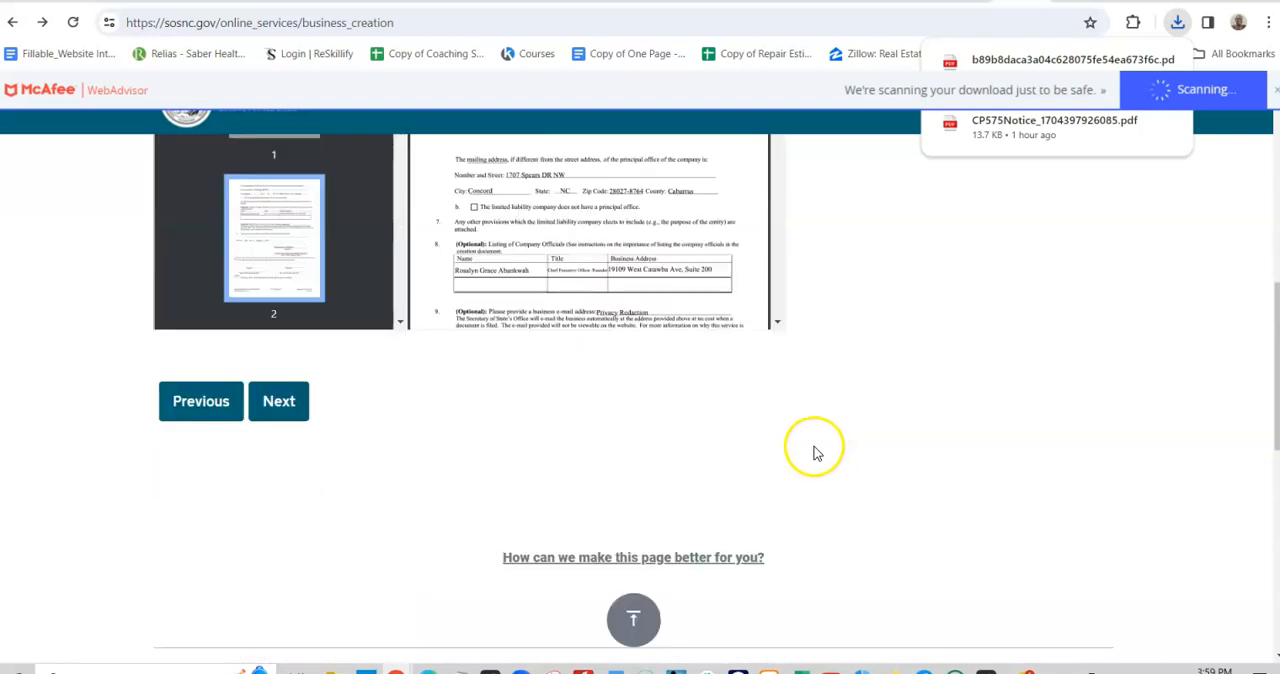
{"action": "scroll", "coordinate": [812, 450], "scroll_direction": "up", "scroll_amount": 1}
{"action": "left_click", "coordinate": [287, 489]}
{"action": "left_click", "coordinate": [287, 489]}
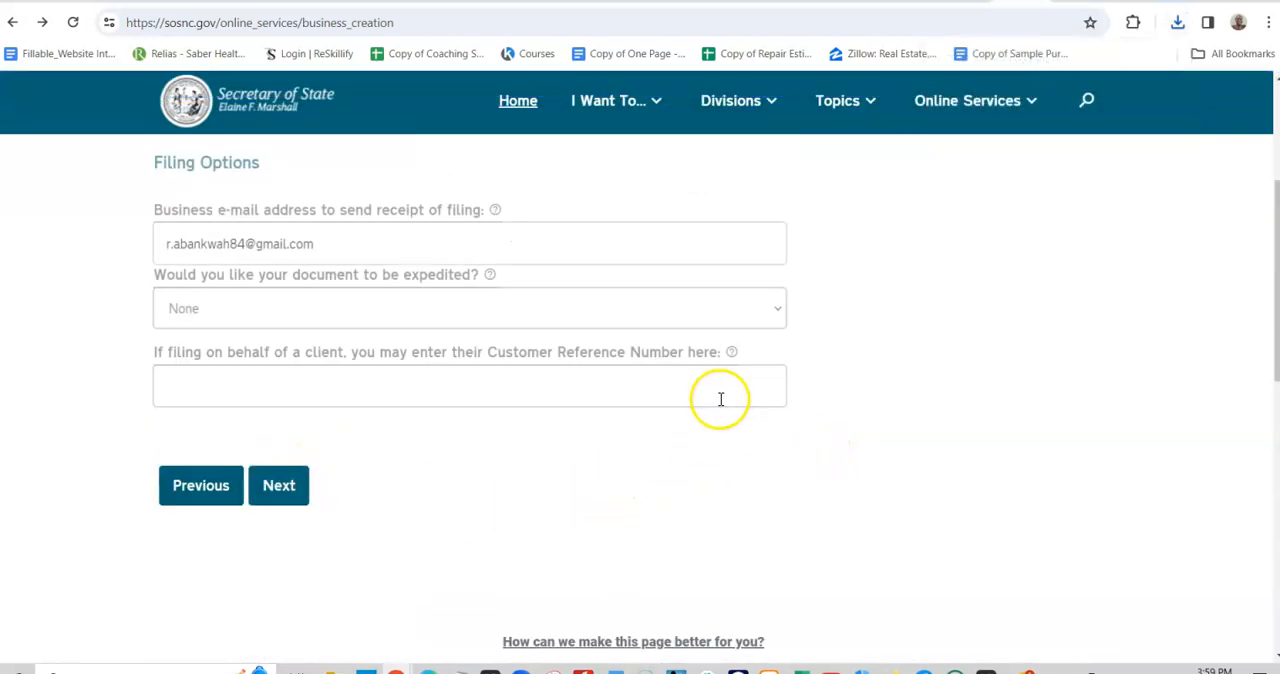
- Replace the e-mail address for the filing receipt with the company's business e-mail address
{"action": "scroll", "coordinate": [722, 399], "scroll_direction": "up", "scroll_amount": 1}
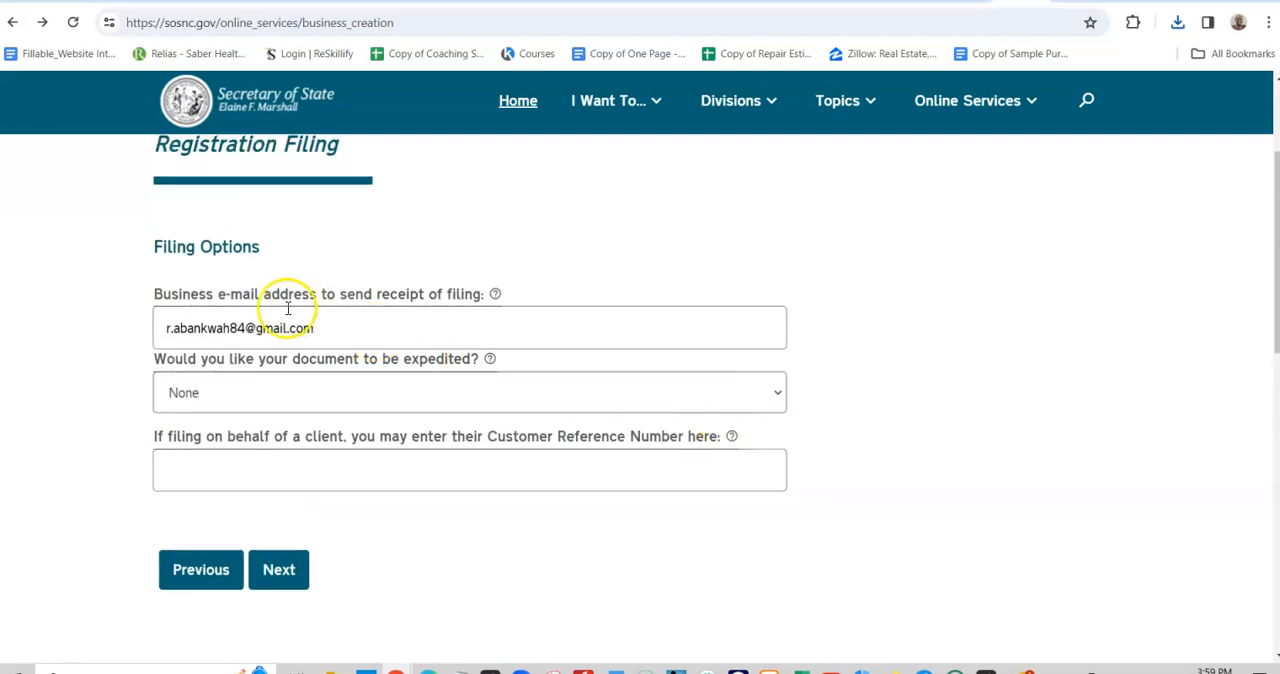
{"action": "left_click_drag", "start_coordinate": [323, 322], "coordinate": [150, 324]}
{"action": "key", "text": "BackSpace"}
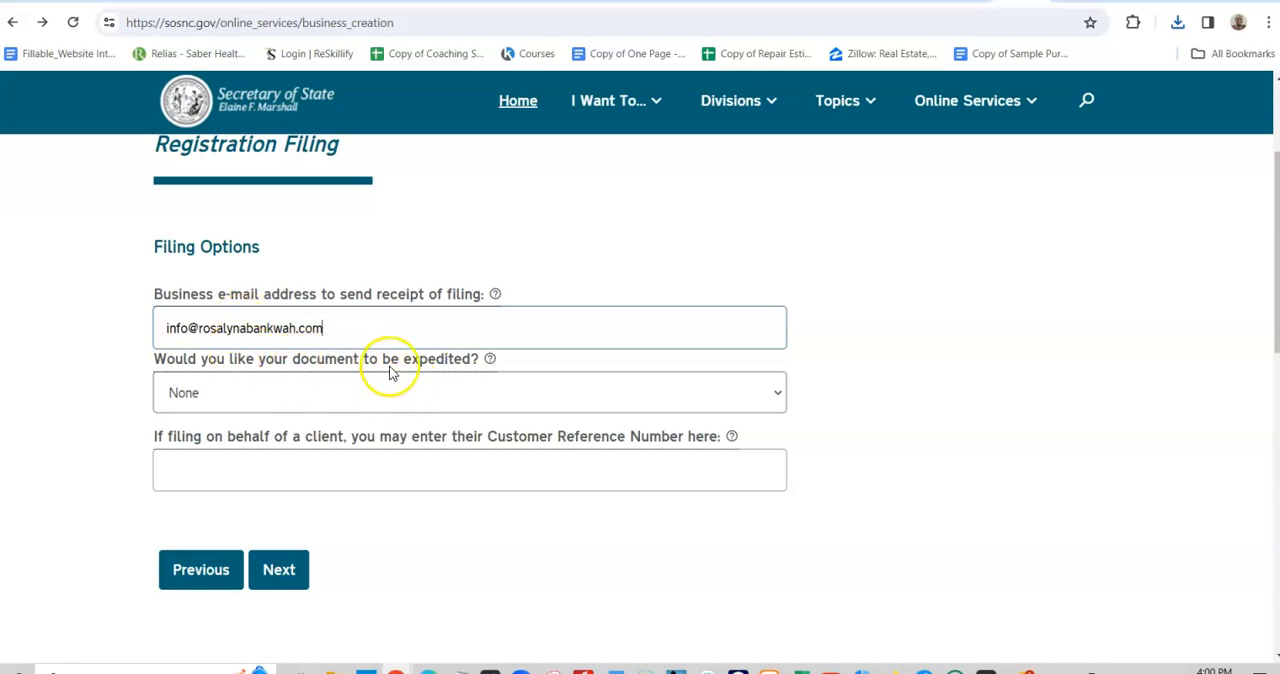
- View the expedite choices, keep None, and continue to the Submit a Filing checkout page
{"action": "left_click", "coordinate": [450, 397]}
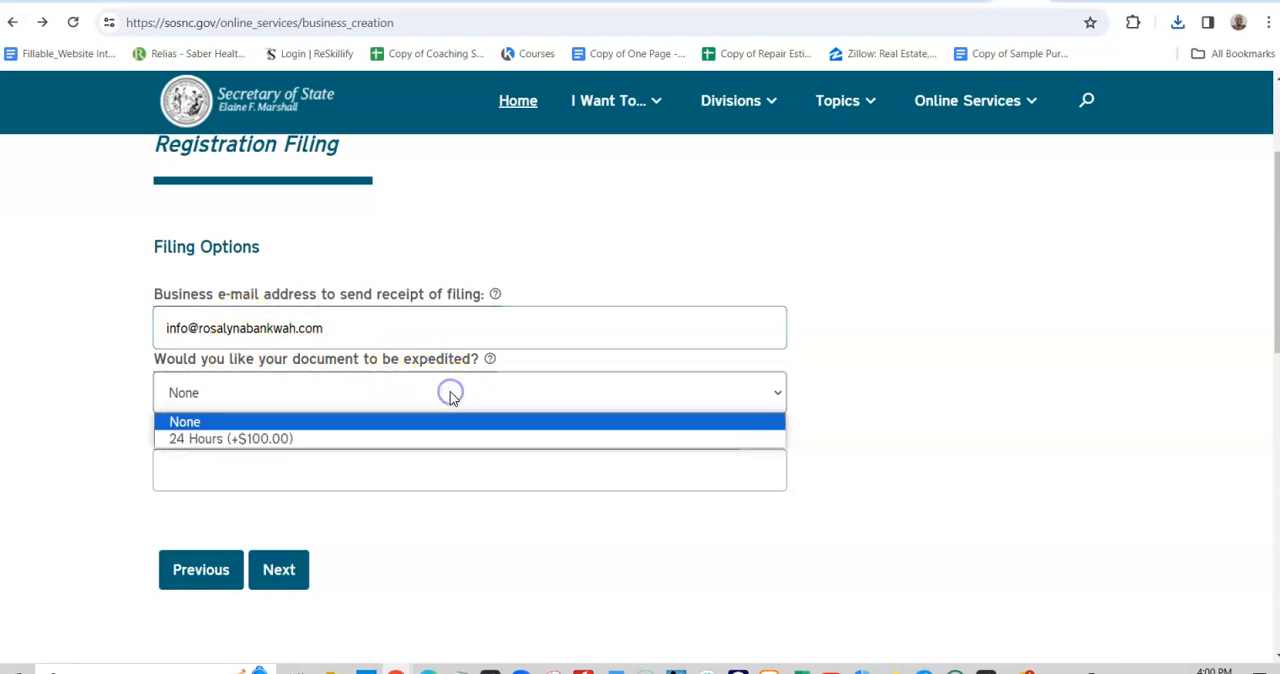
{"action": "left_click", "coordinate": [476, 396]}
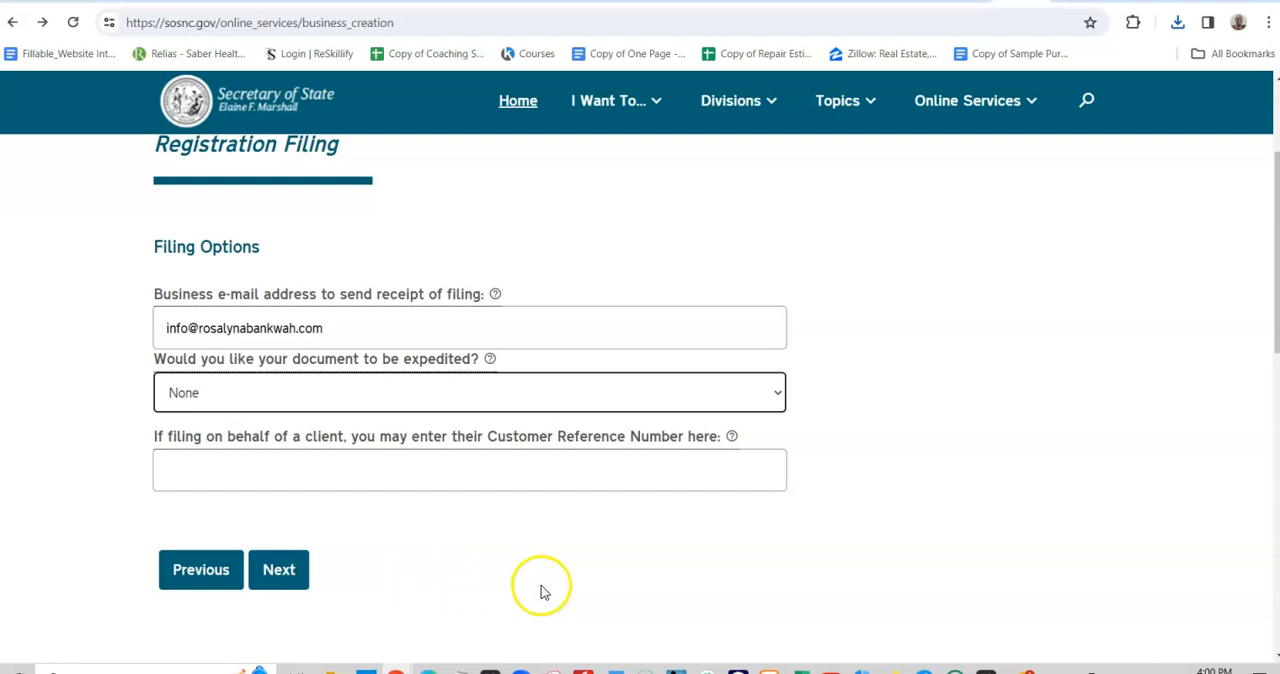
{"action": "left_click", "coordinate": [283, 572]}
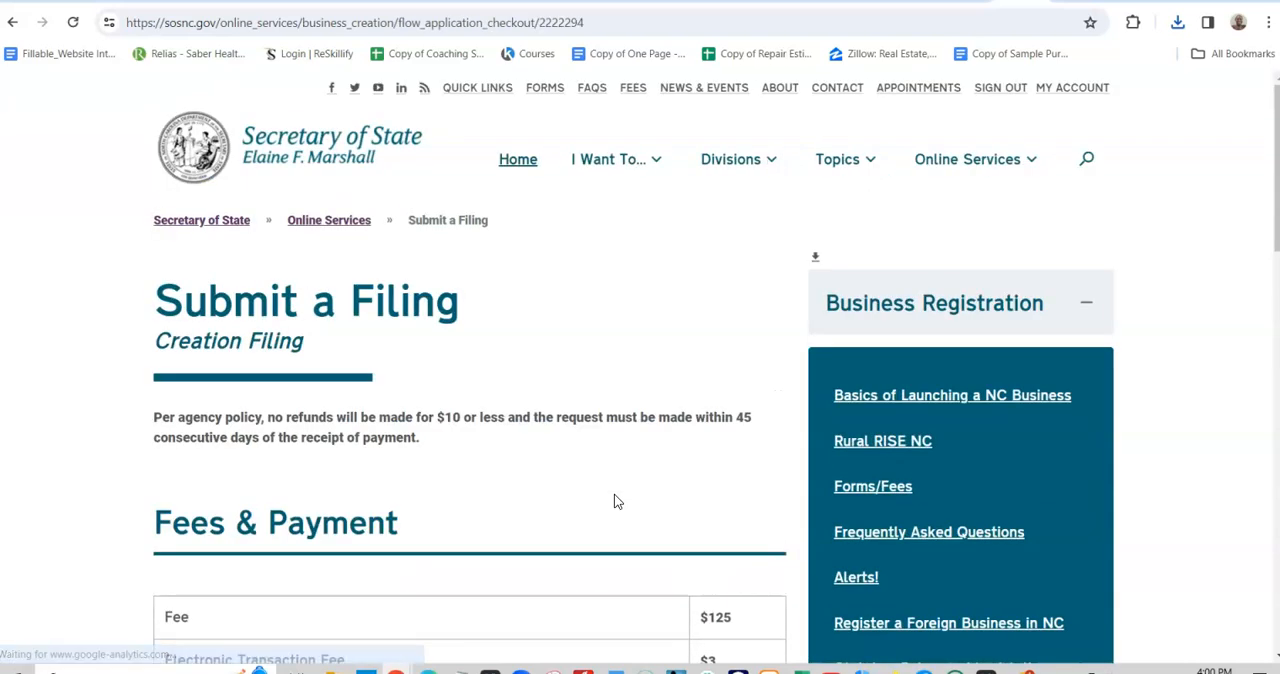
- Review the filing fees table and set the payment type to Credit Card/Debit Card
{"action": "scroll", "coordinate": [551, 525], "scroll_direction": "down", "scroll_amount": 3}
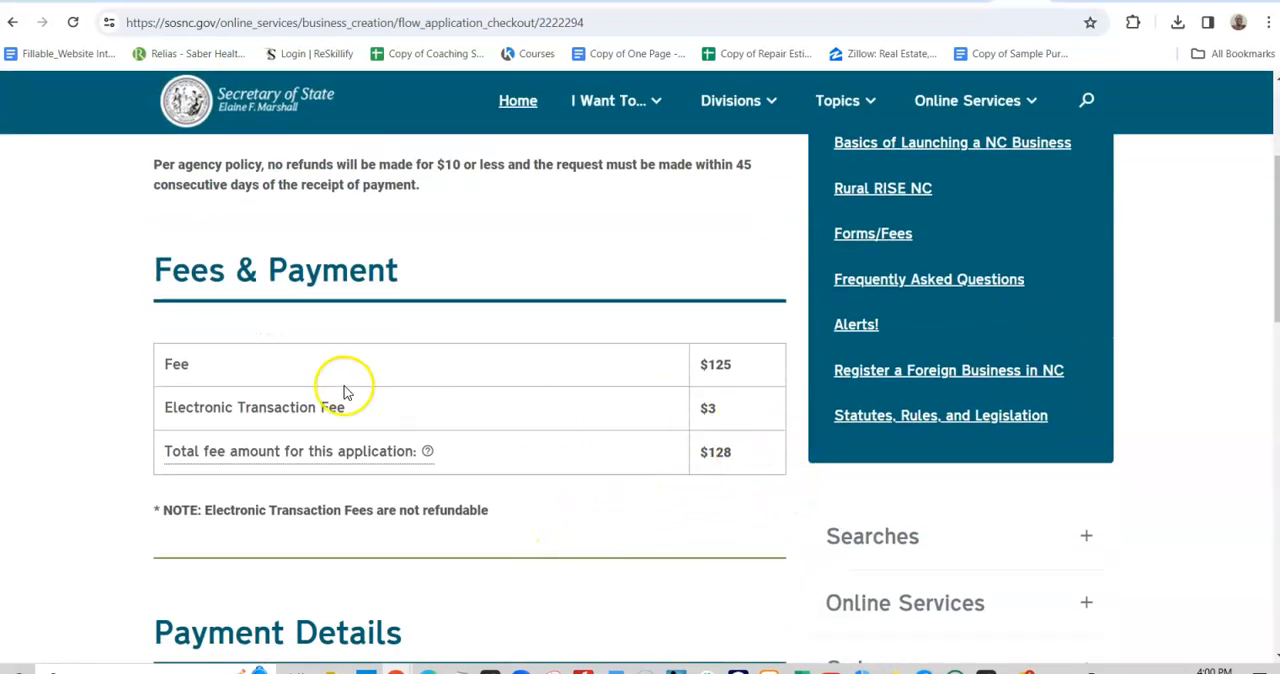
{"action": "scroll", "coordinate": [508, 451], "scroll_direction": "up", "scroll_amount": 3}
{"action": "scroll", "coordinate": [560, 450], "scroll_direction": "down", "scroll_amount": 3}
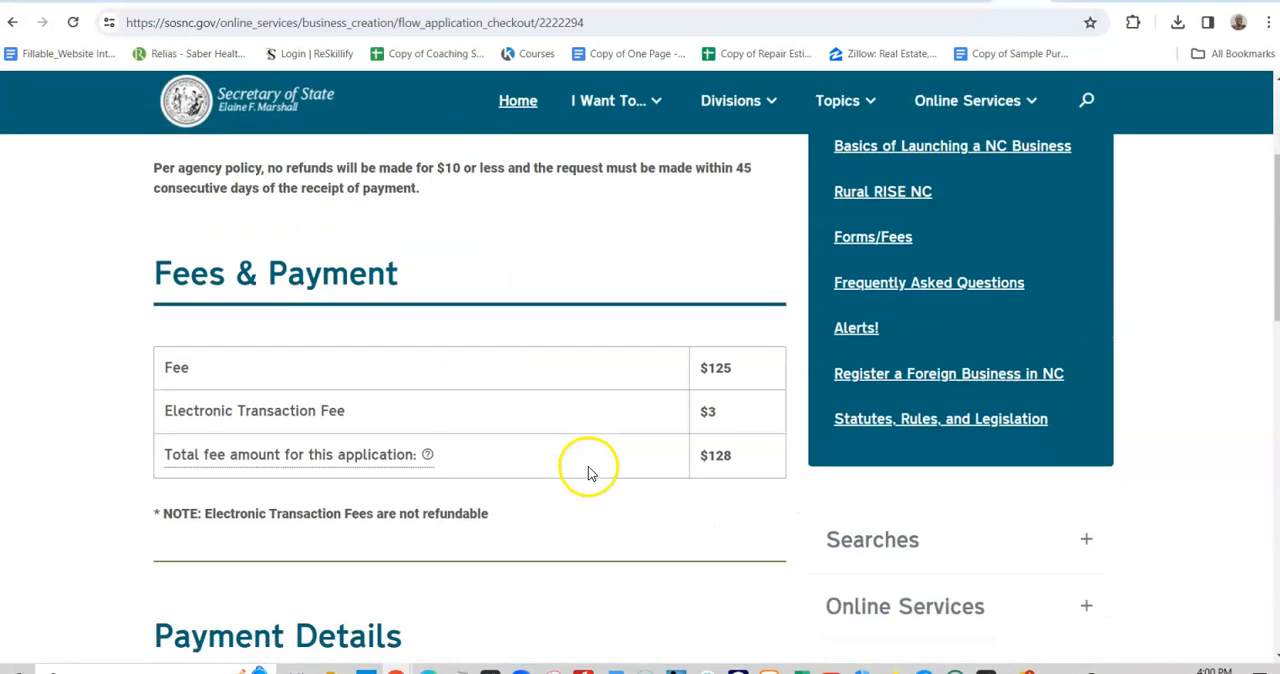
{"action": "scroll", "coordinate": [570, 460], "scroll_direction": "up", "scroll_amount": 1}
{"action": "scroll", "coordinate": [700, 523], "scroll_direction": "down", "scroll_amount": 2}
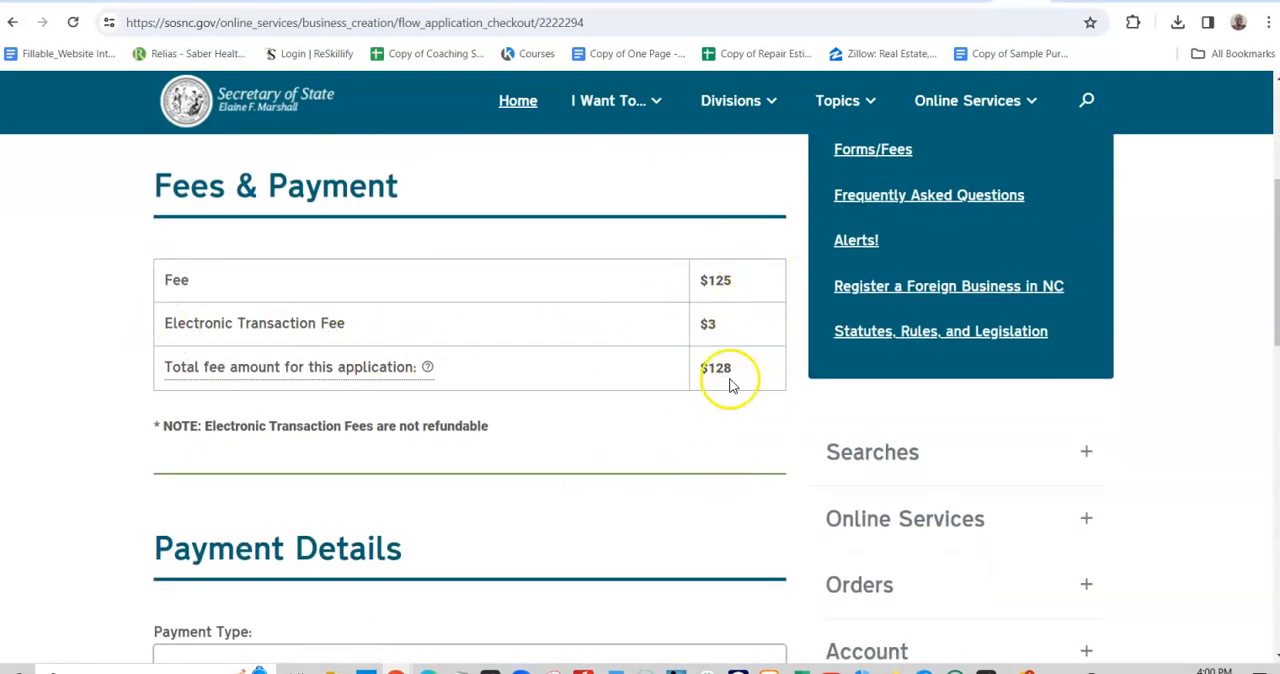
{"action": "scroll", "coordinate": [729, 395], "scroll_direction": "down", "scroll_amount": 2}
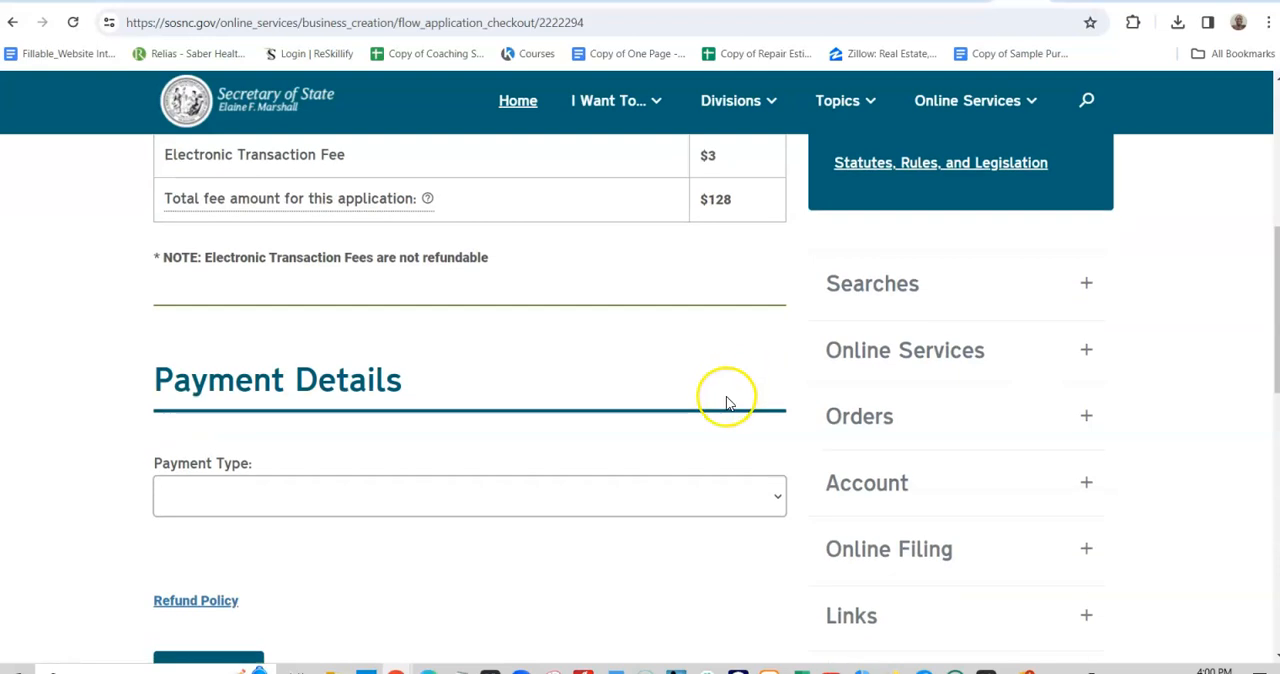
{"action": "left_click", "coordinate": [754, 497]}
{"action": "left_click", "coordinate": [508, 567]}
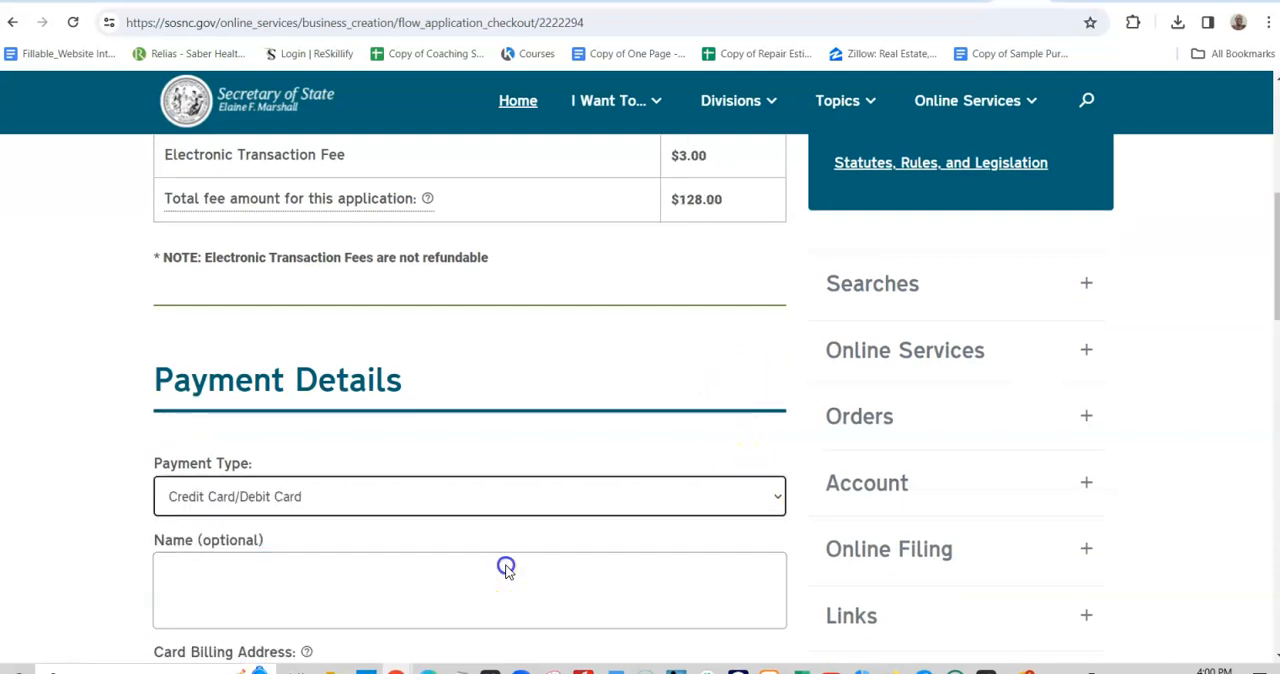
{"action": "scroll", "coordinate": [740, 500], "scroll_direction": "up", "scroll_amount": 4}
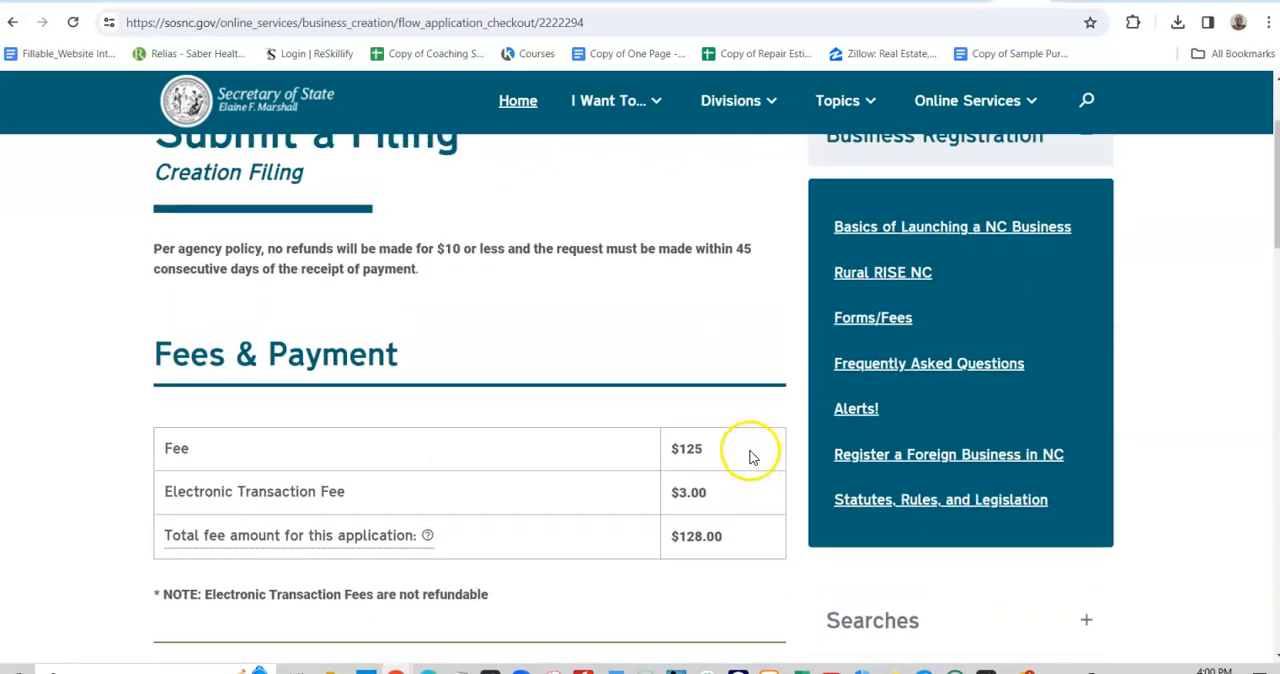
{"action": "scroll", "coordinate": [735, 465], "scroll_direction": "down", "scroll_amount": 2}
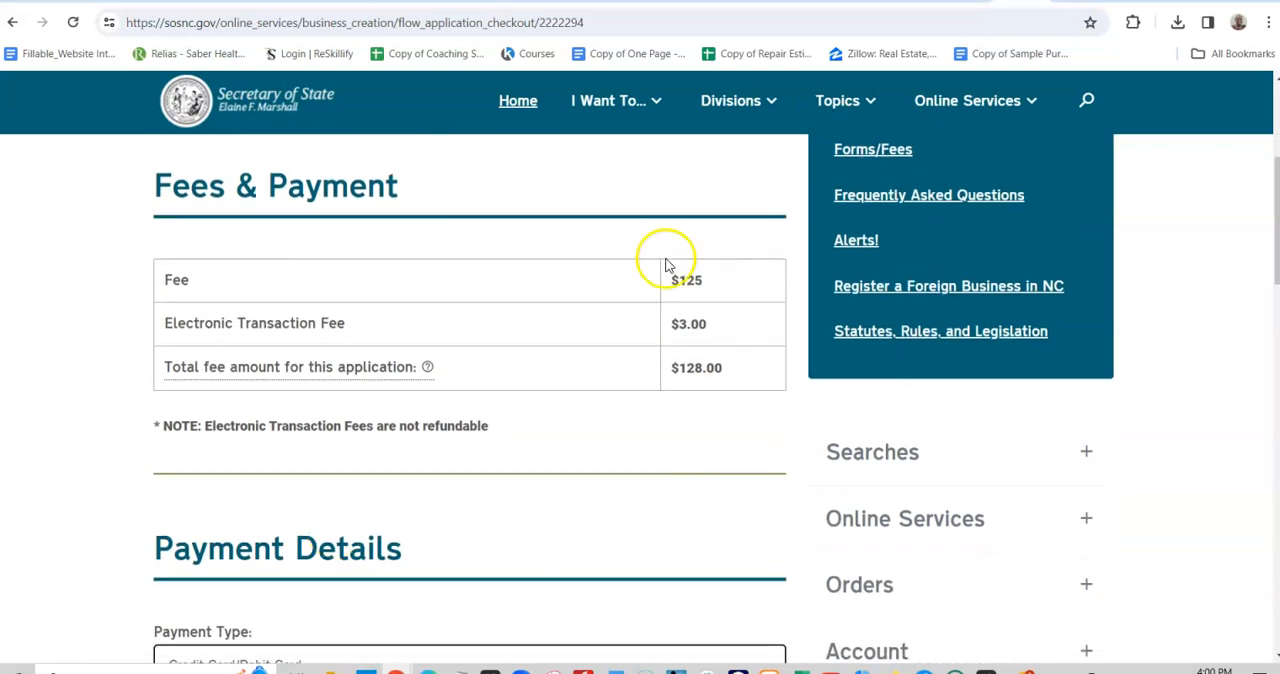
- Review the payment details form, including the billing address, card number, expiration date and security number fields
{"action": "scroll", "coordinate": [711, 406], "scroll_direction": "down", "scroll_amount": 5}
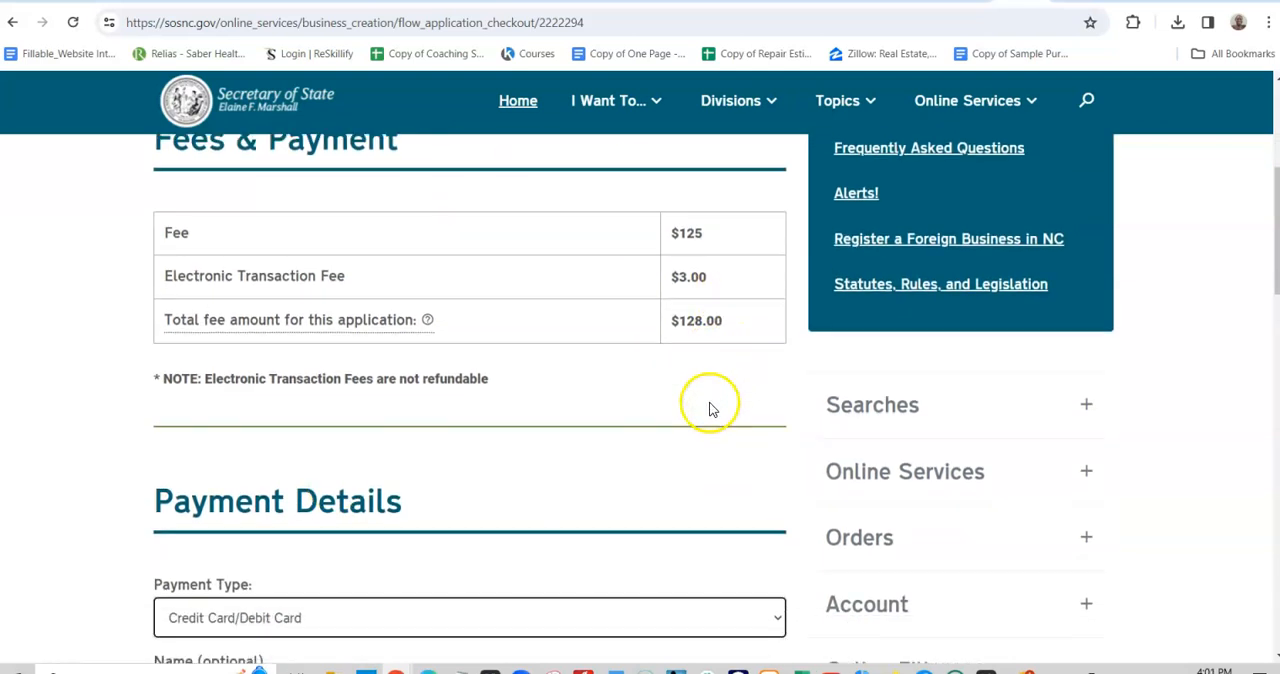
{"action": "scroll", "coordinate": [708, 412], "scroll_direction": "down", "scroll_amount": 4}
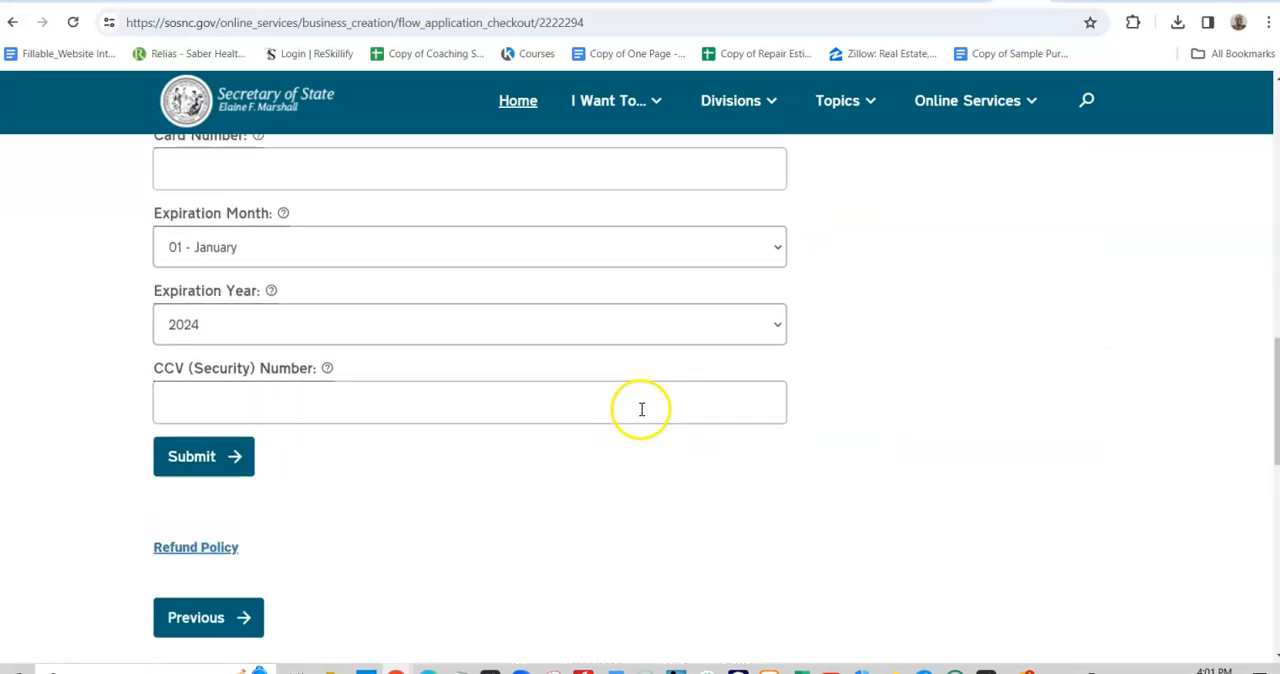
{"action": "scroll", "coordinate": [711, 340], "scroll_direction": "up", "scroll_amount": 1}
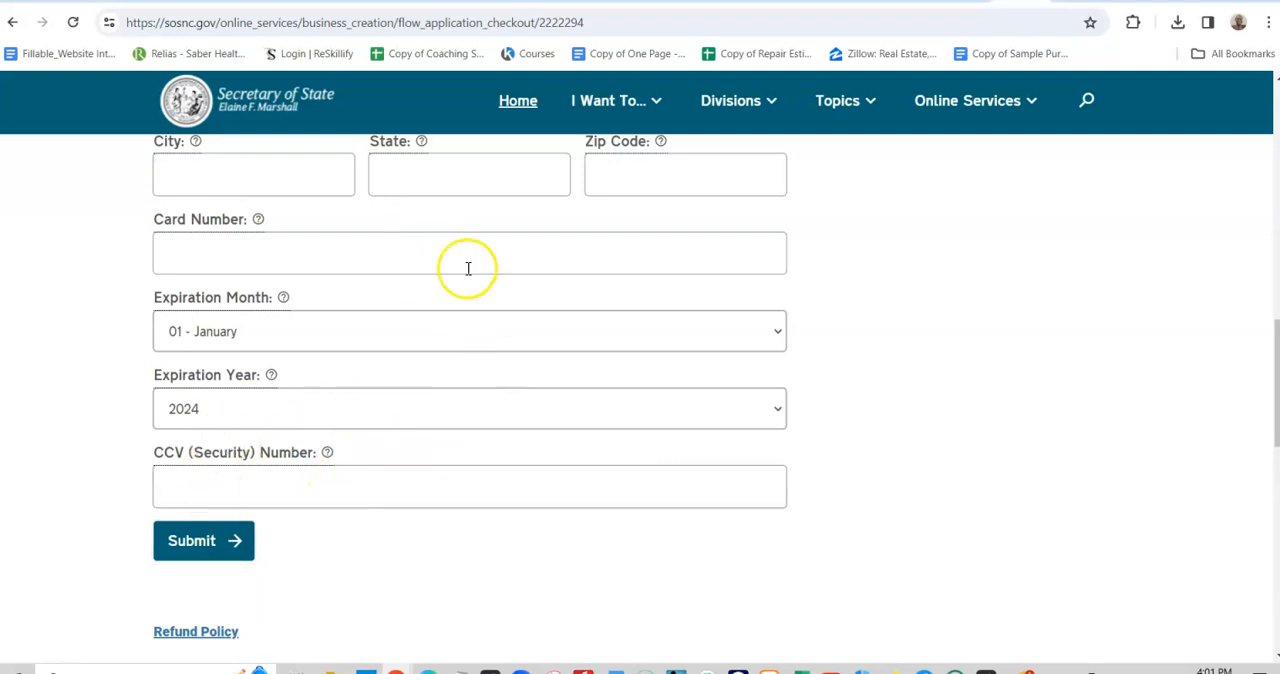
{"action": "scroll", "coordinate": [464, 460], "scroll_direction": "up", "scroll_amount": 4}
{"action": "scroll", "coordinate": [430, 450], "scroll_direction": "down", "scroll_amount": 2}
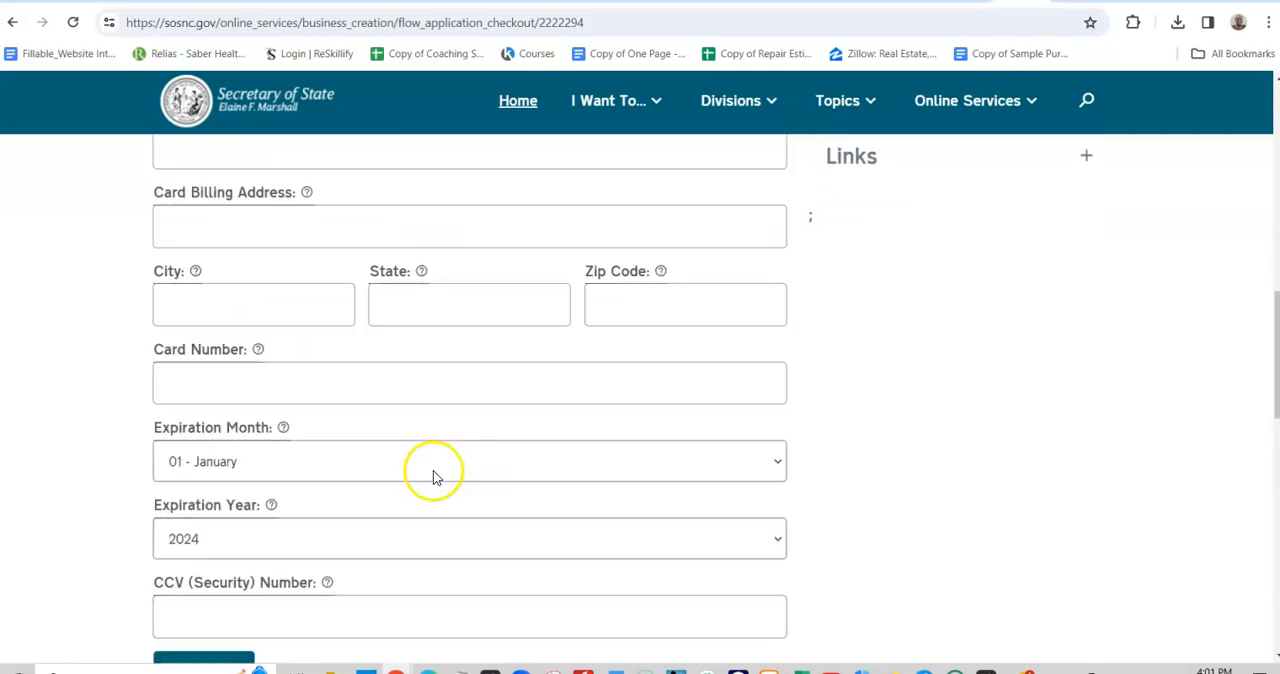
{"action": "scroll", "coordinate": [433, 477], "scroll_direction": "down", "scroll_amount": 3}
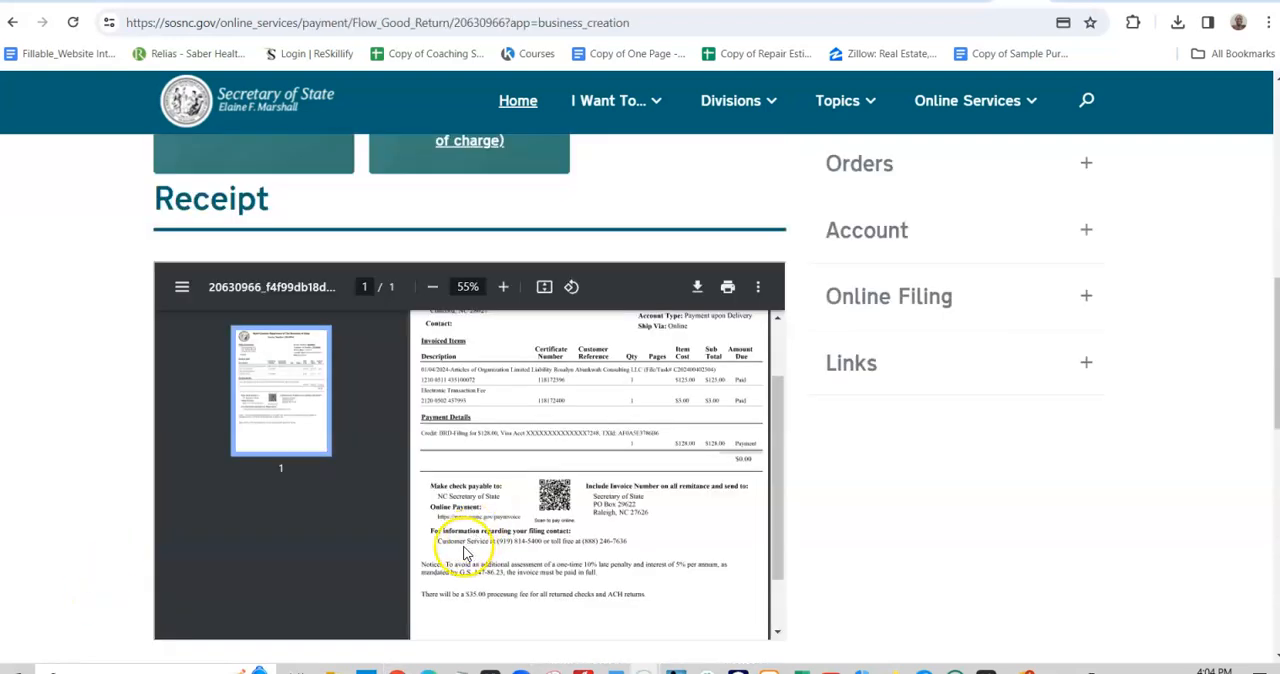
- Read the Transaction Successful confirmation and look over the New Business Resources offered above the receipt
{"action": "scroll", "coordinate": [789, 420], "scroll_direction": "up", "scroll_amount": 8}
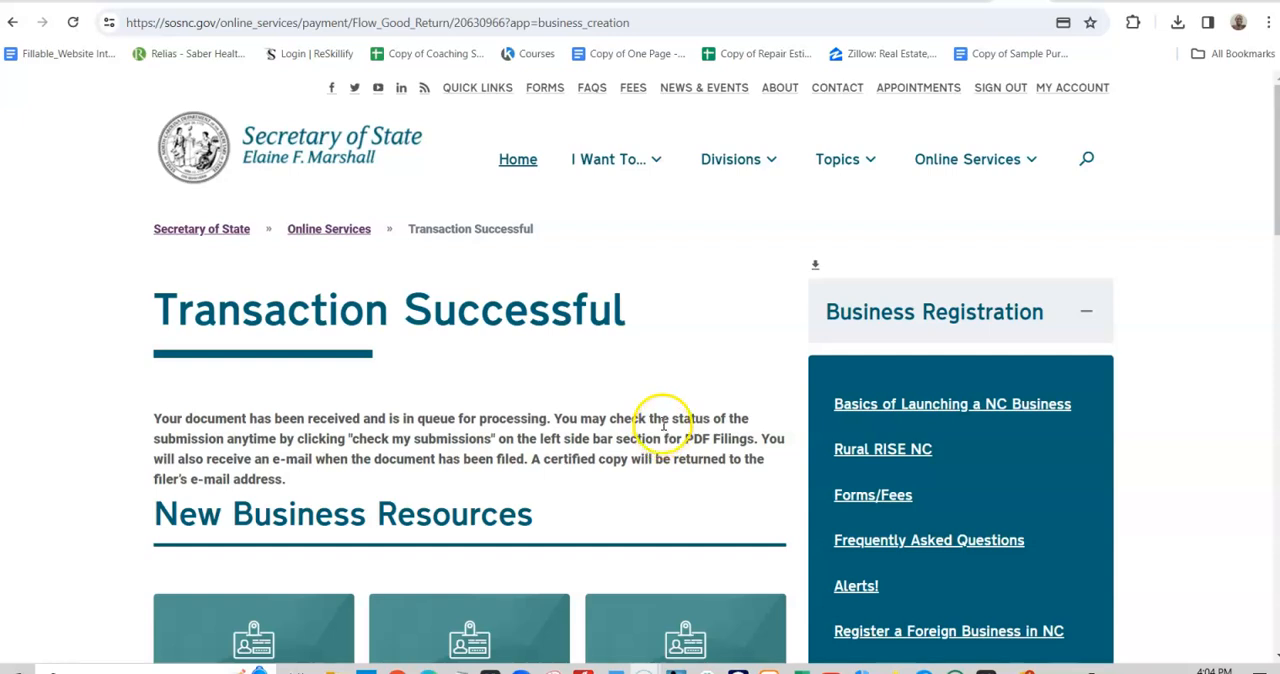
{"action": "scroll", "coordinate": [647, 432], "scroll_direction": "down", "scroll_amount": 3}
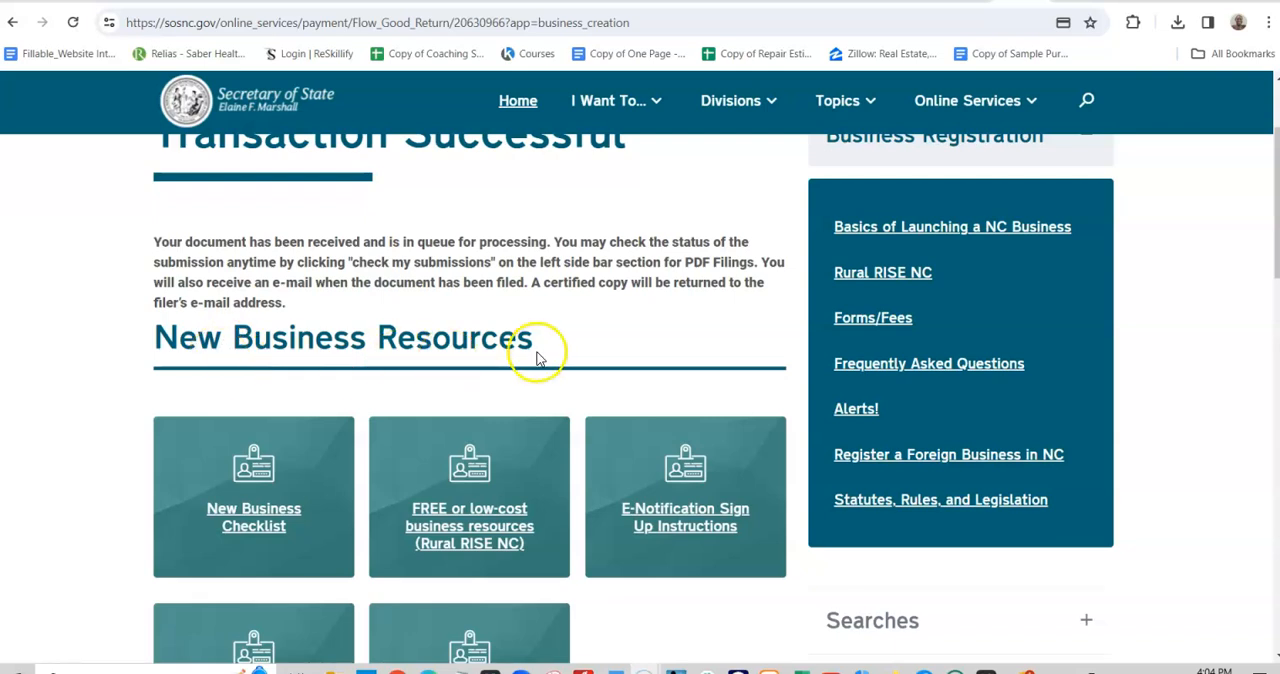
{"action": "scroll", "coordinate": [568, 363], "scroll_direction": "down", "scroll_amount": 4}
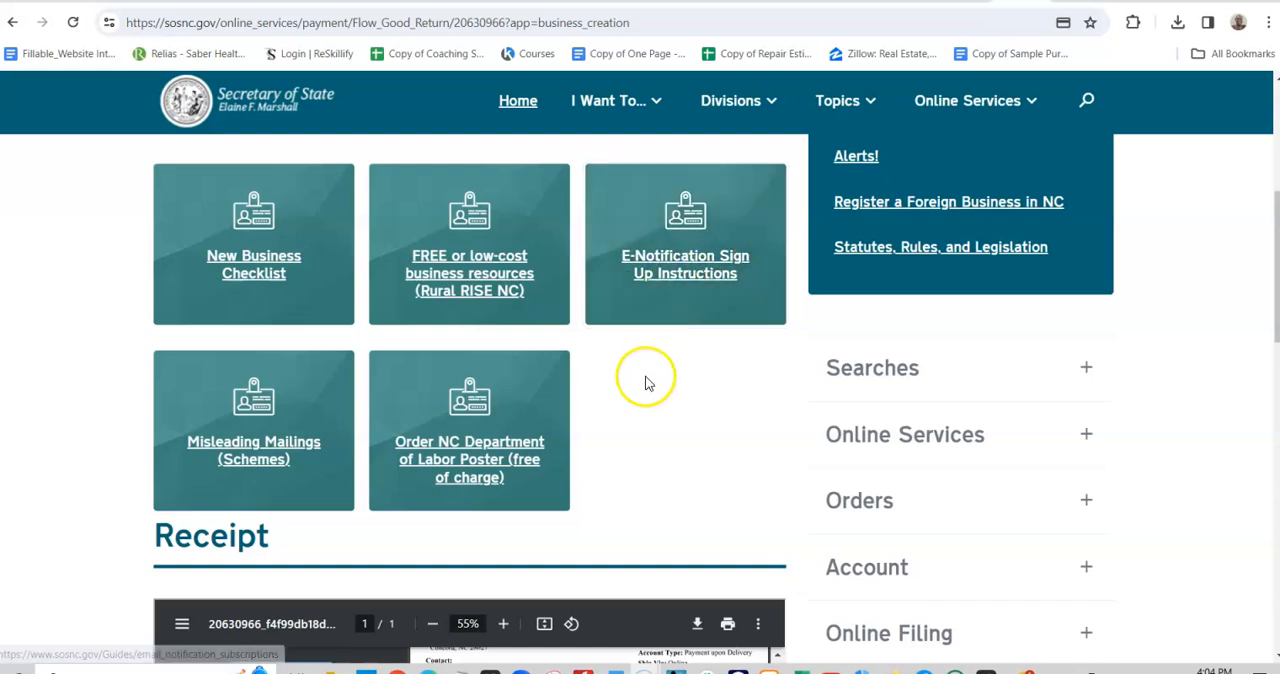
{"action": "scroll", "coordinate": [646, 382], "scroll_direction": "down", "scroll_amount": 3}
{"action": "scroll", "coordinate": [640, 385], "scroll_direction": "up", "scroll_amount": 5}
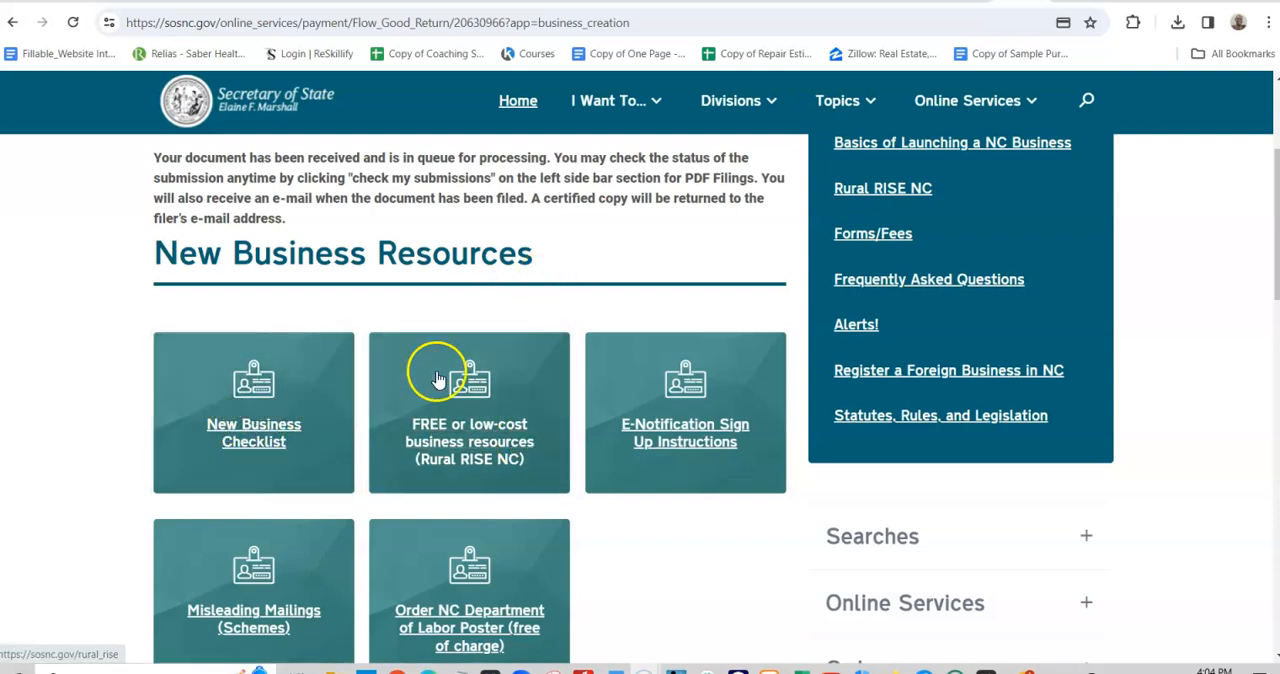
- Open the New Business Checklist, Rural RISE NC resources and E-Notification Sign Up Instructions links in new tabs
{"action": "right_click", "coordinate": [262, 430]}
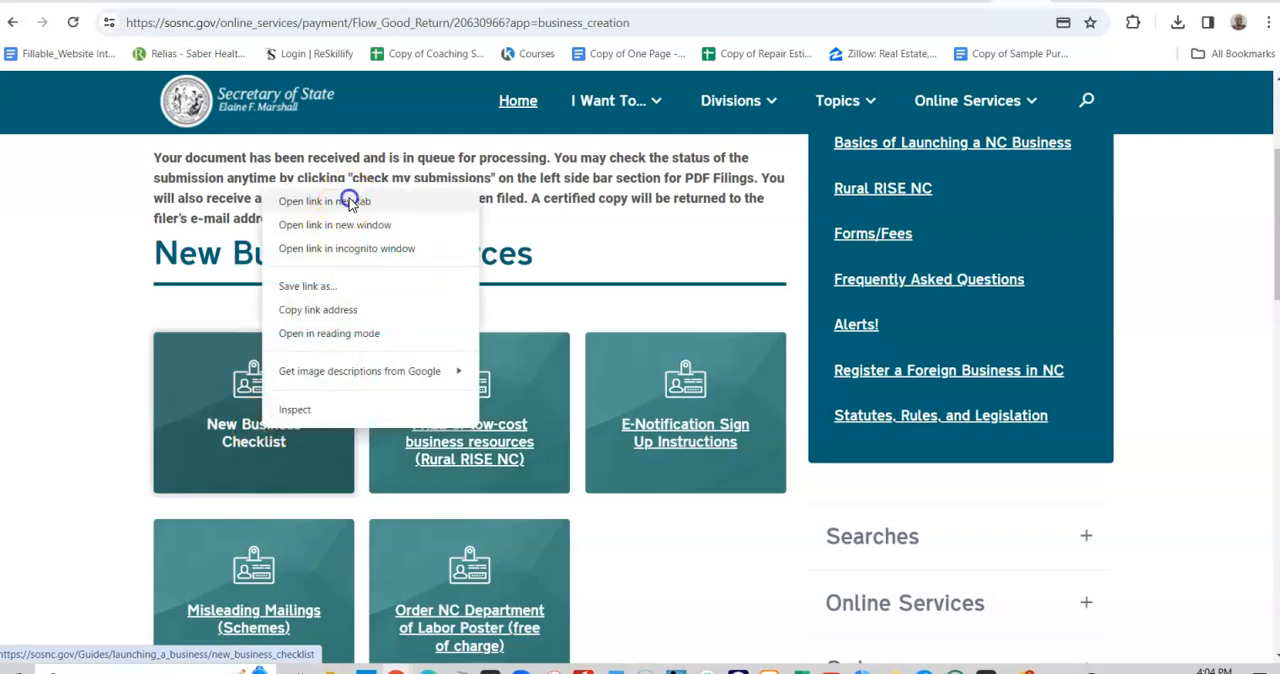
{"action": "left_click", "coordinate": [349, 202]}
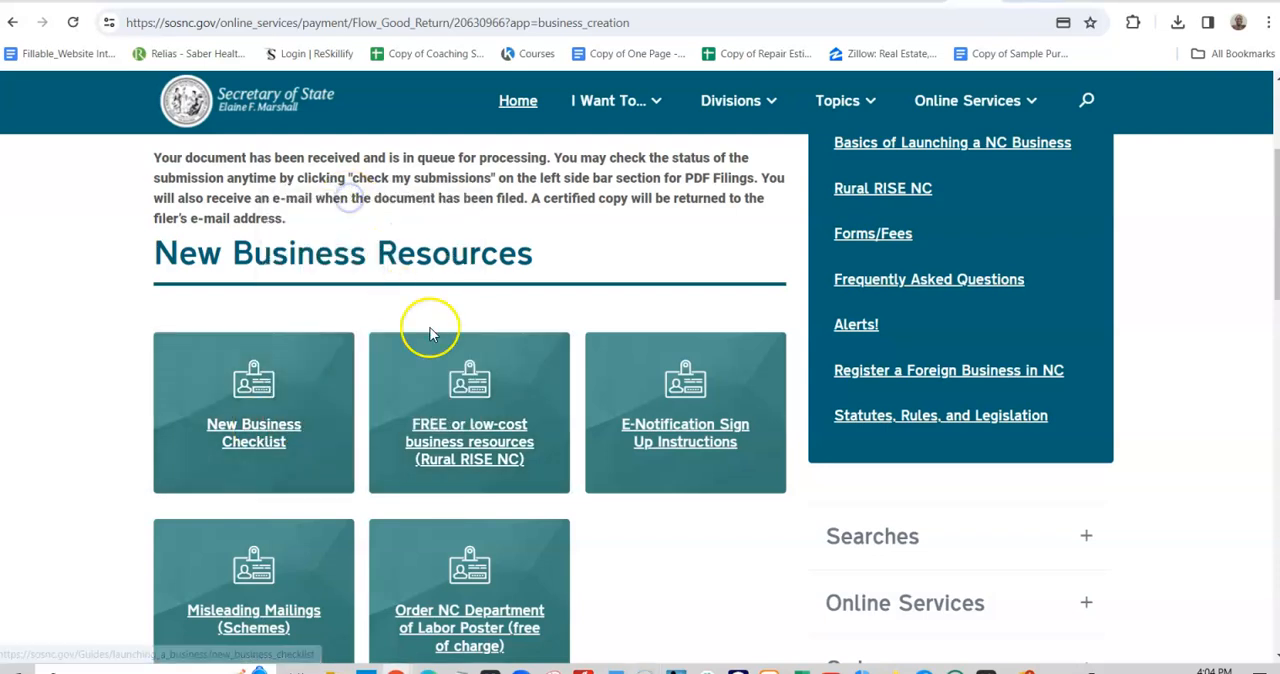
{"action": "right_click", "coordinate": [490, 430]}
{"action": "left_click", "coordinate": [585, 195]}
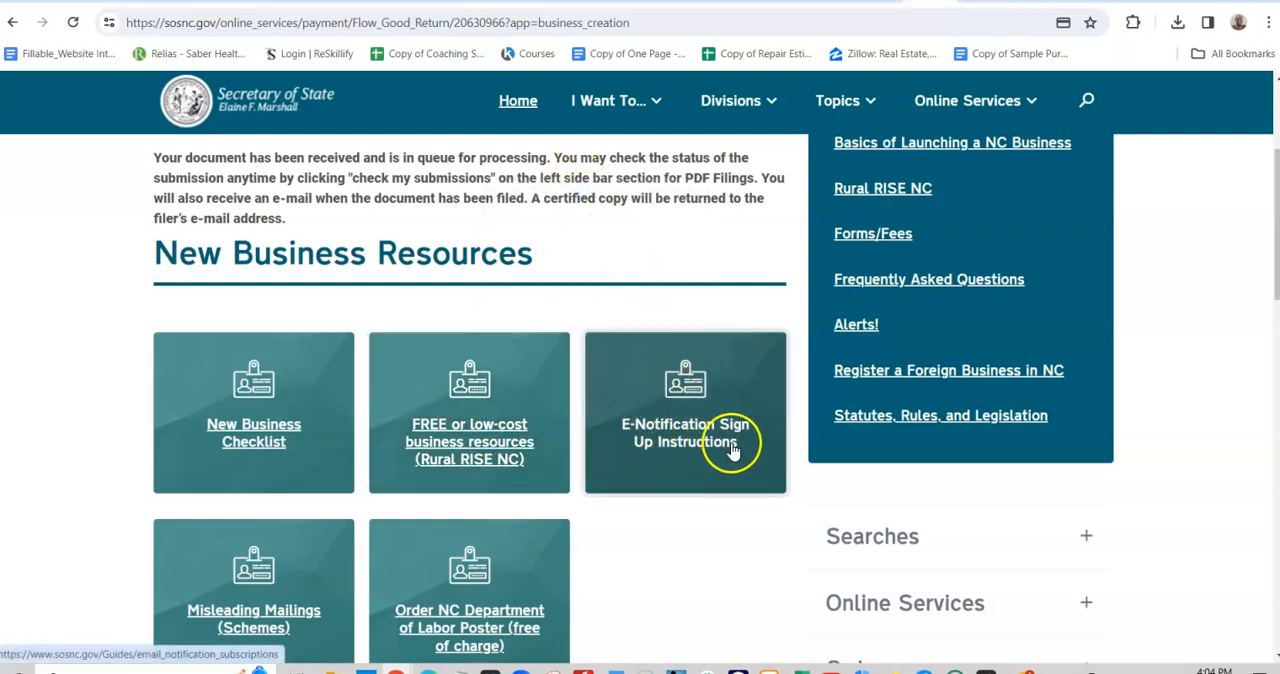
{"action": "right_click", "coordinate": [686, 436]}
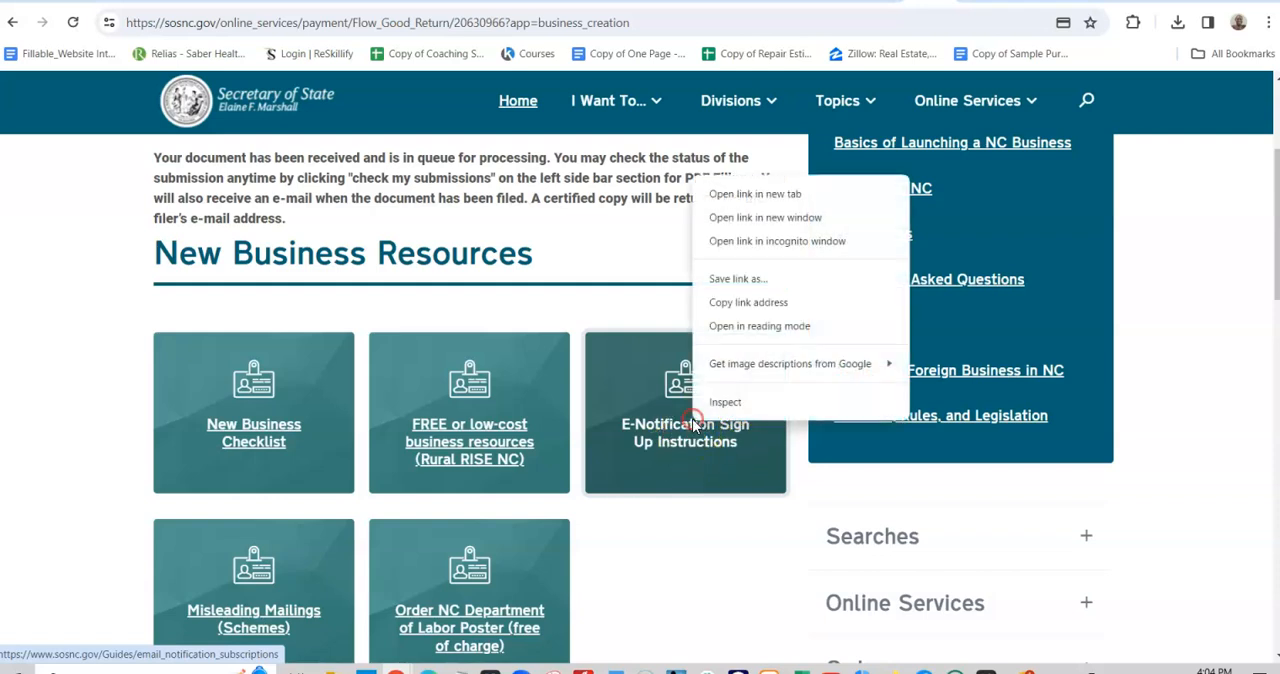
{"action": "left_click", "coordinate": [752, 196]}
- Open the Misleading Mailings (Schemes) and Order NC Department of Labor Poster links in new tabs
{"action": "scroll", "coordinate": [394, 430], "scroll_direction": "down", "scroll_amount": 3}
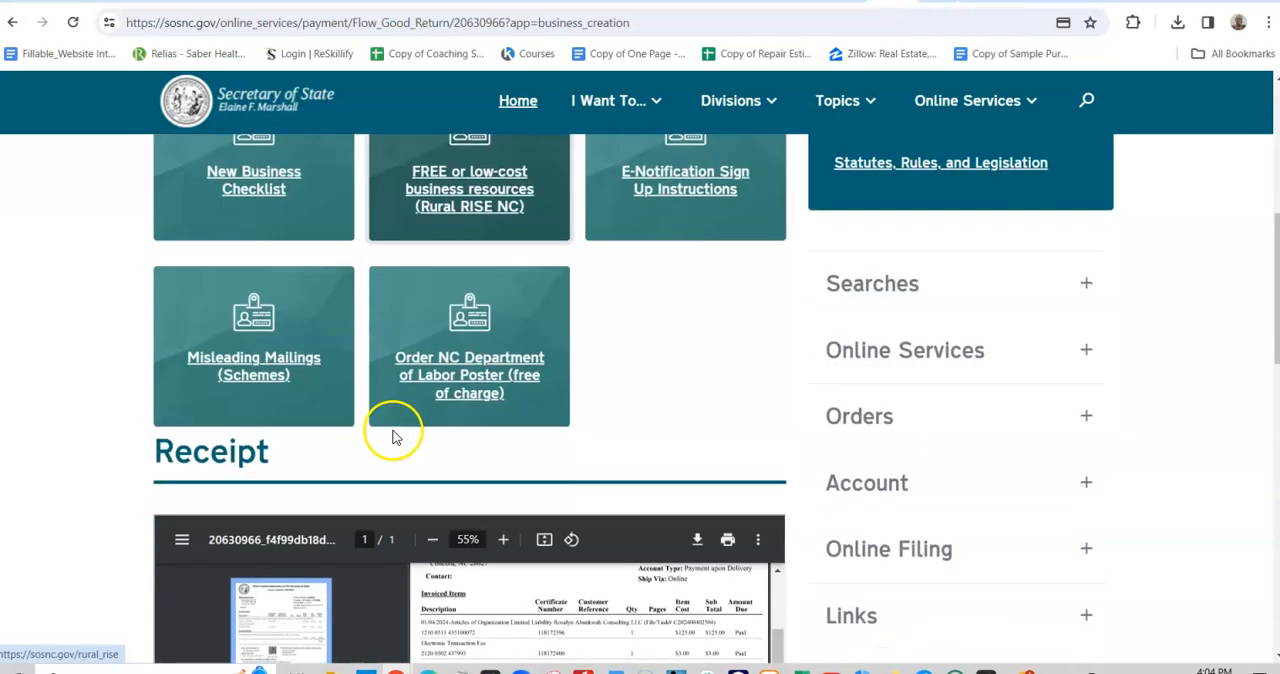
{"action": "right_click", "coordinate": [252, 367]}
{"action": "left_click", "coordinate": [281, 377]}
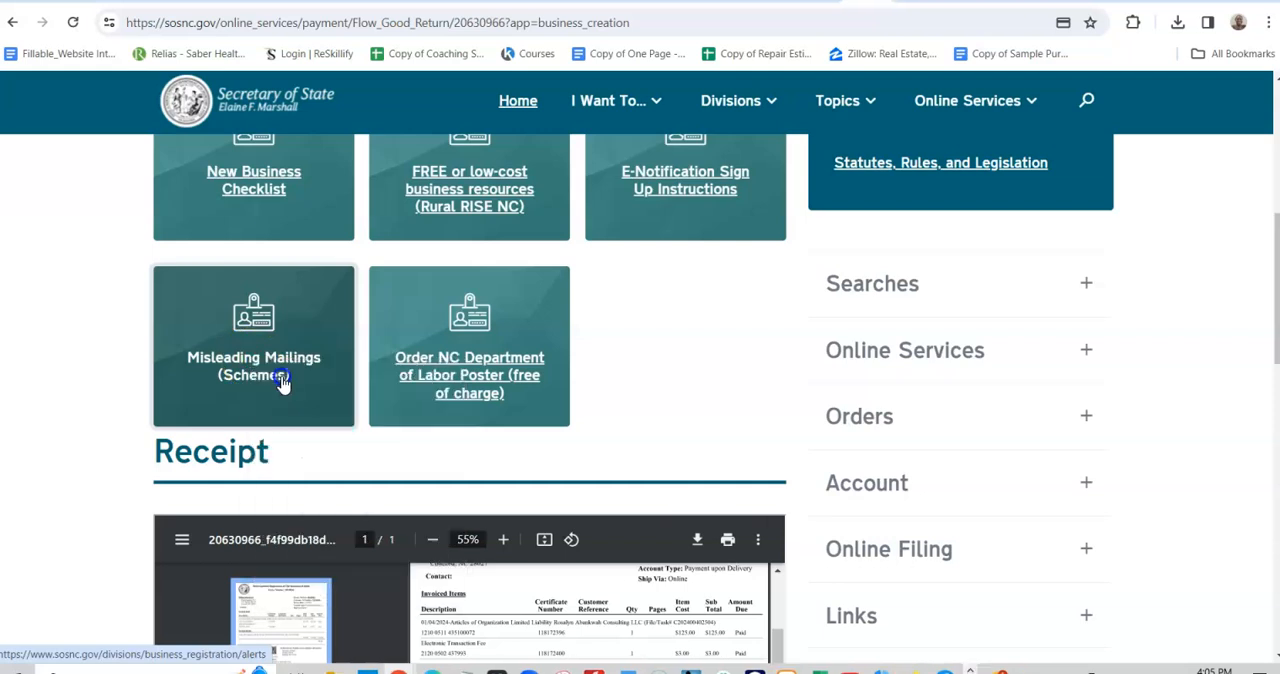
{"action": "right_click", "coordinate": [479, 372]}
{"action": "left_click", "coordinate": [521, 388]}
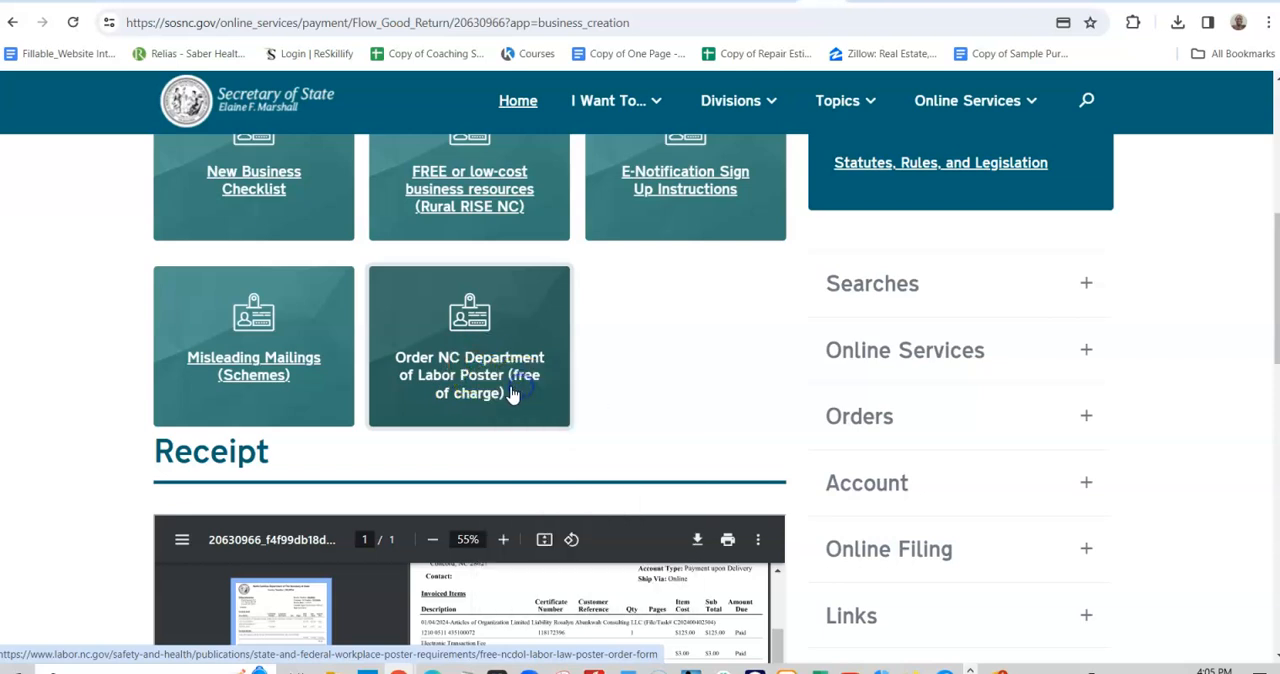
- Download the filing receipt as a PDF into the 2023 PERSONAL WEBSITE BUSINESS folder, keeping the suggested file name
{"action": "scroll", "coordinate": [443, 417], "scroll_direction": "down", "scroll_amount": 4}
{"action": "scroll", "coordinate": [640, 385], "scroll_direction": "up", "scroll_amount": 5}
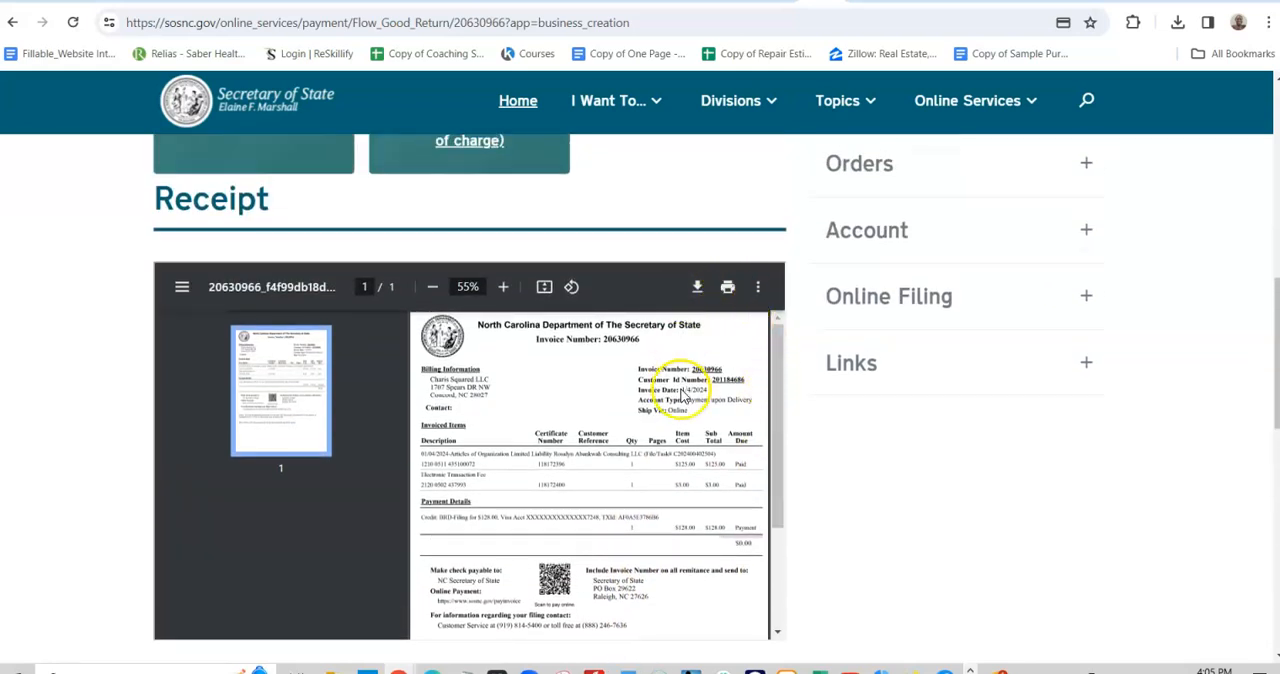
{"action": "left_click", "coordinate": [697, 288]}
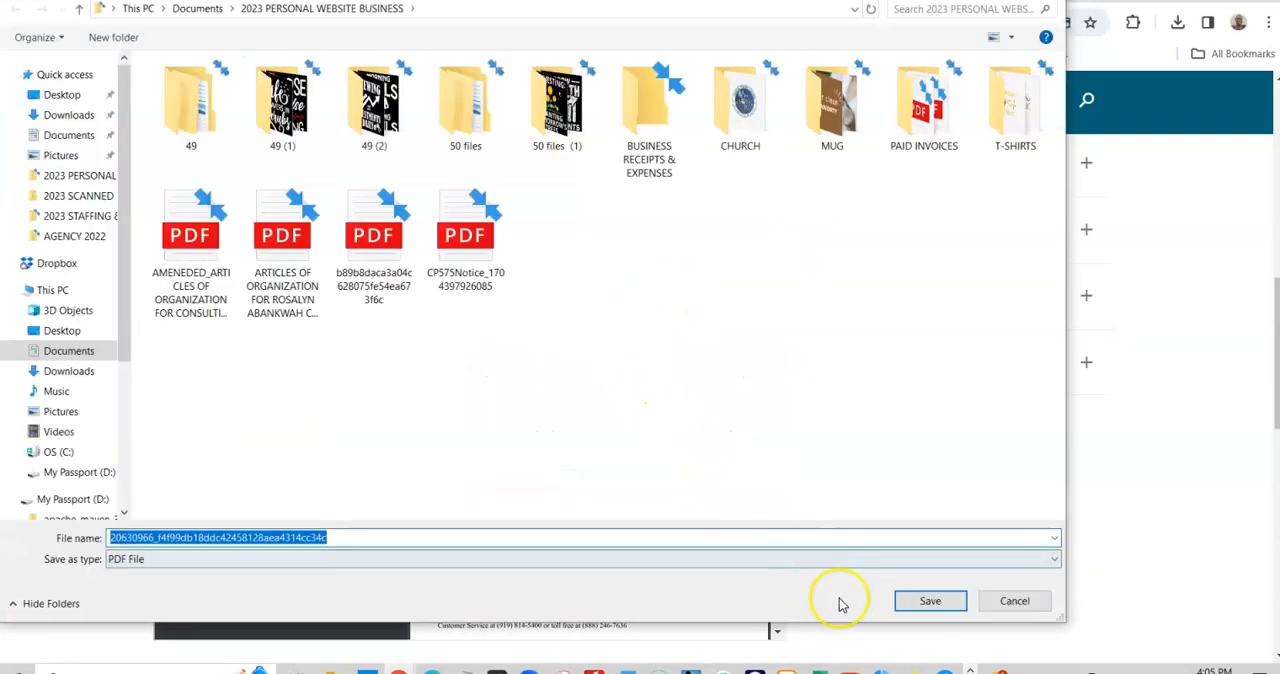
{"action": "left_click", "coordinate": [926, 601]}
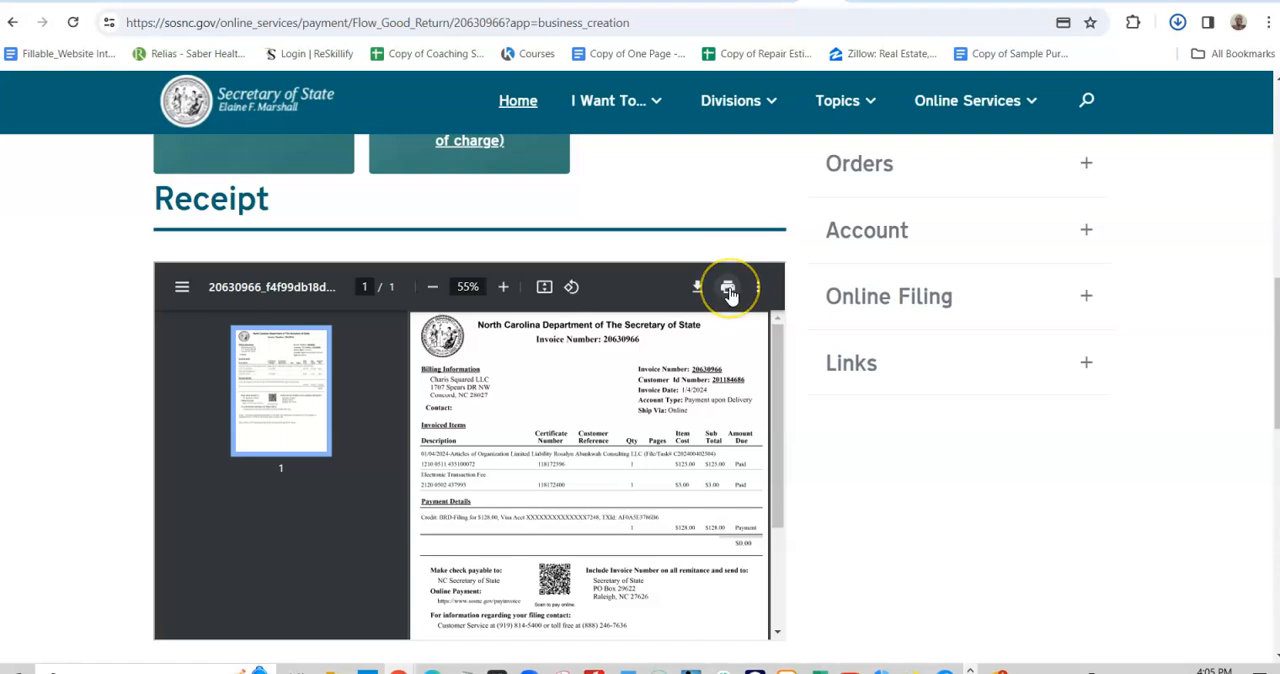
{"action": "scroll", "coordinate": [857, 423], "scroll_direction": "down", "scroll_amount": 4}
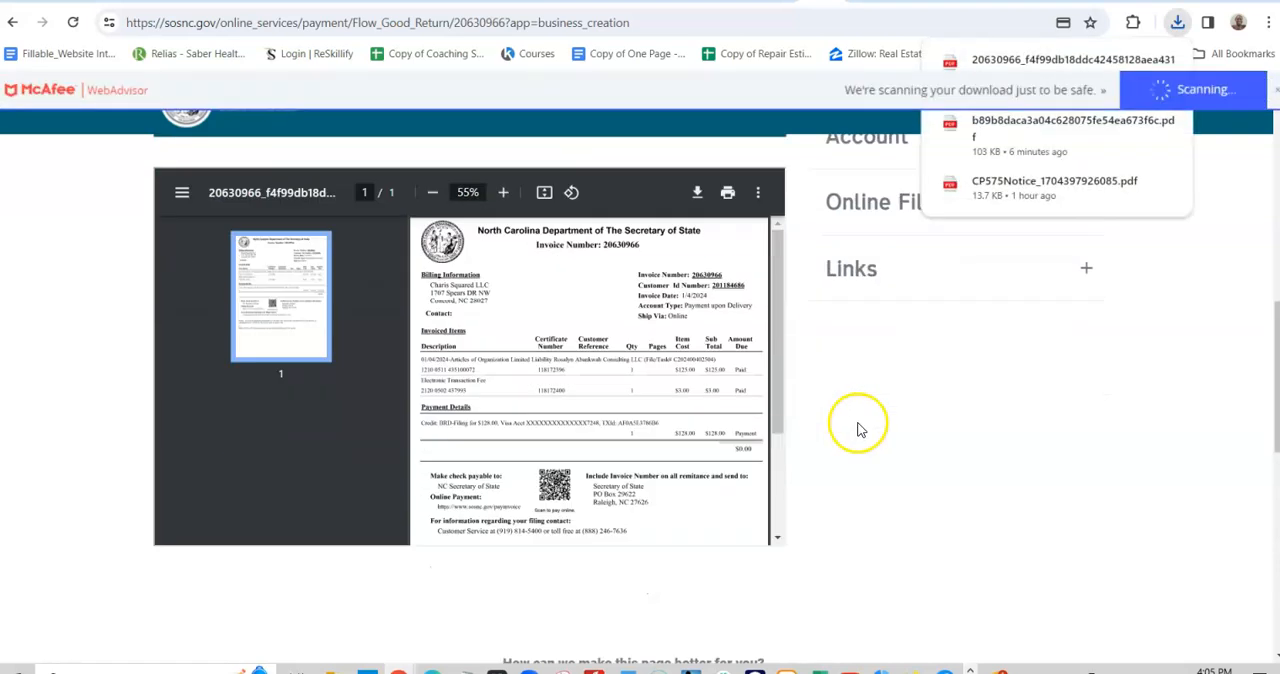
{"action": "scroll", "coordinate": [796, 368], "scroll_direction": "up", "scroll_amount": 4}
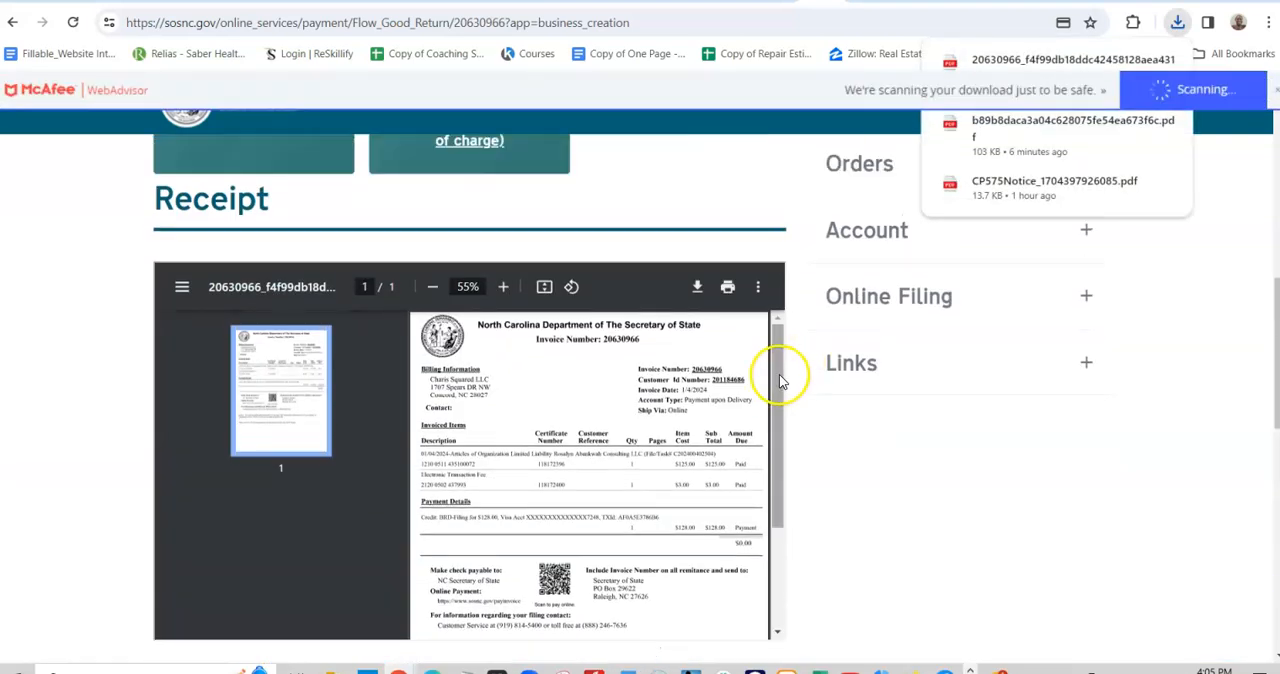